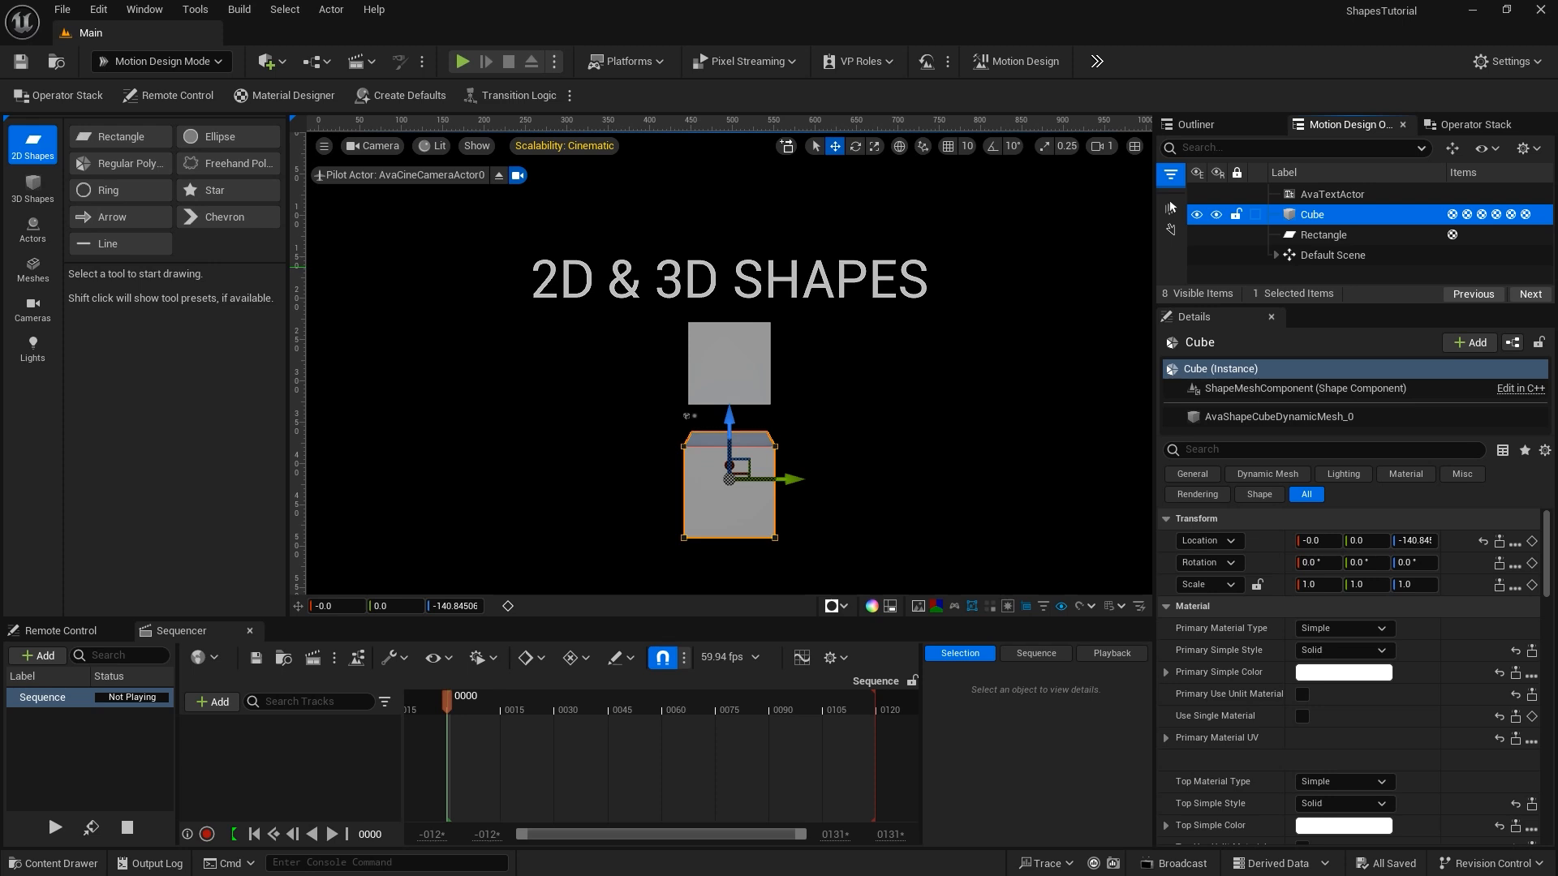
Select the cube and the rectangle in turn, and view the rectangle's modifiers in the Operator Stack.
key(Down)
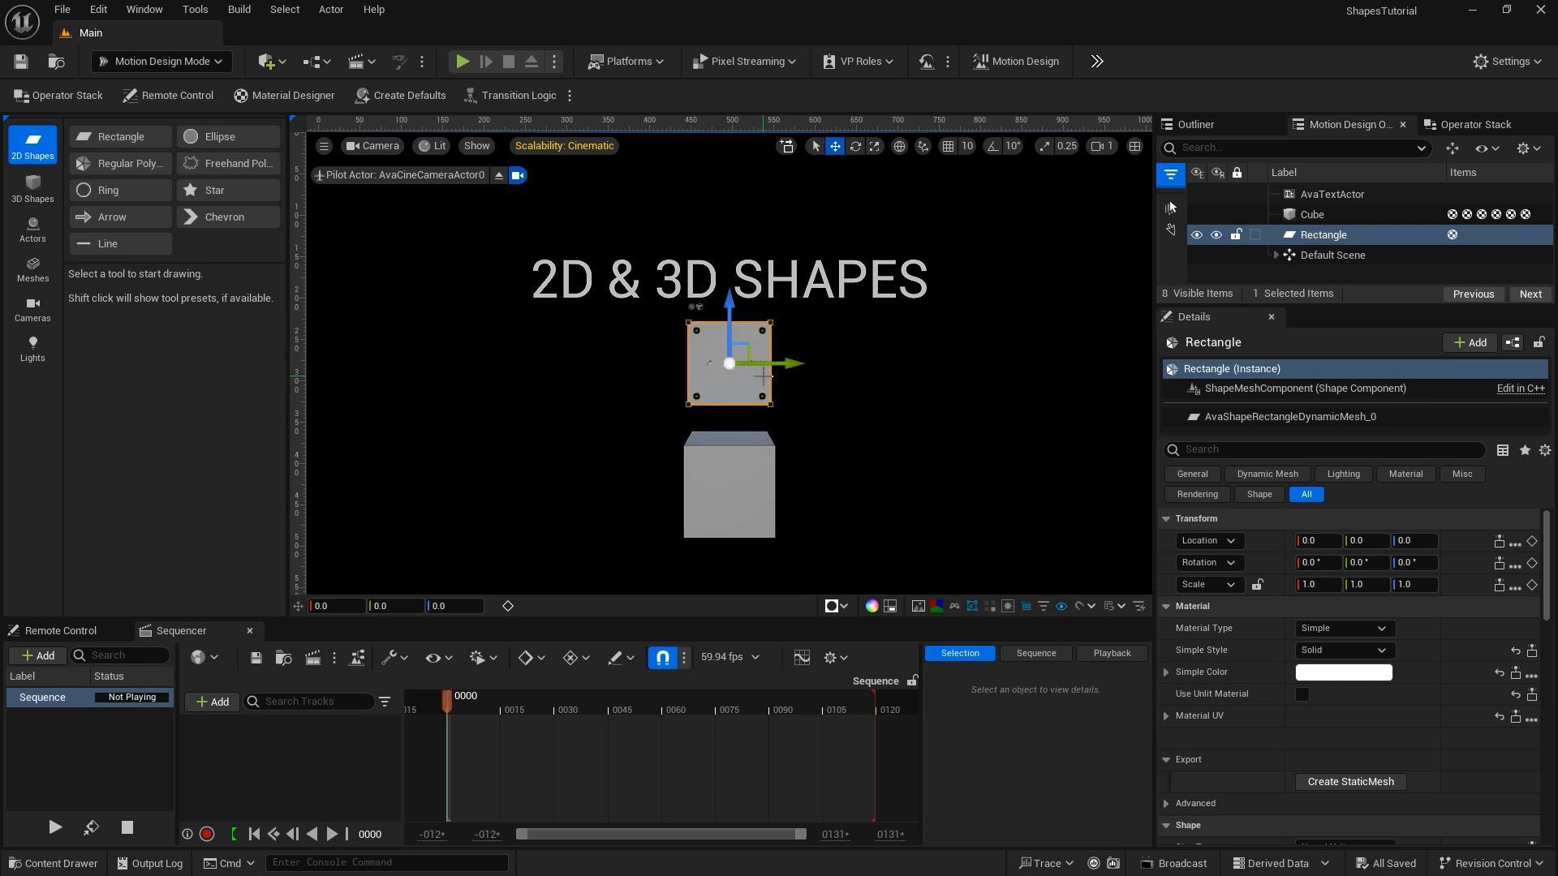
key(Up)
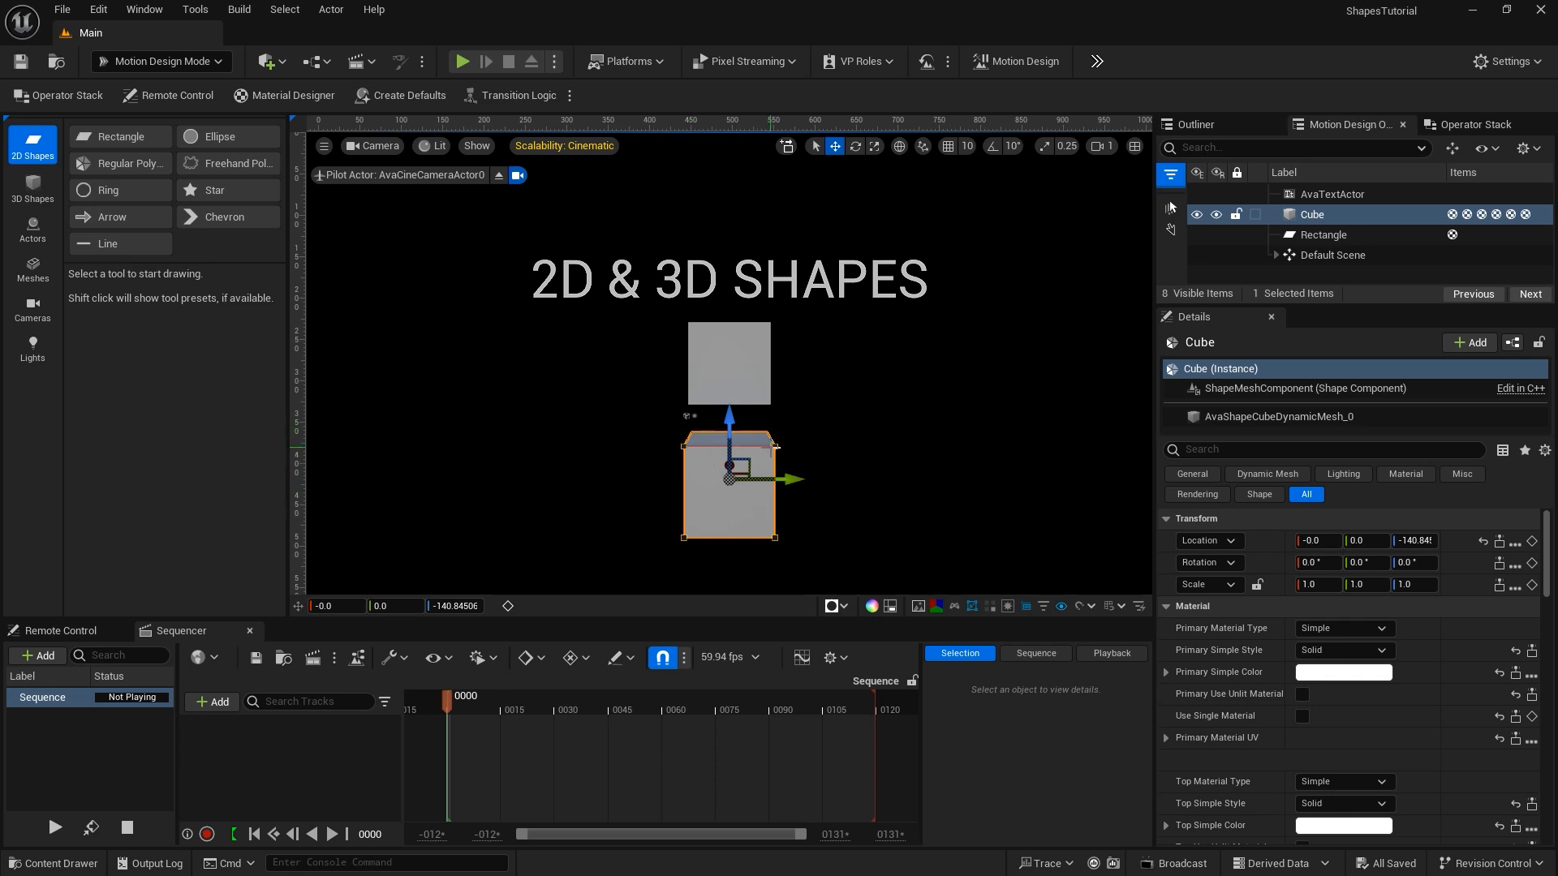
click(736, 377)
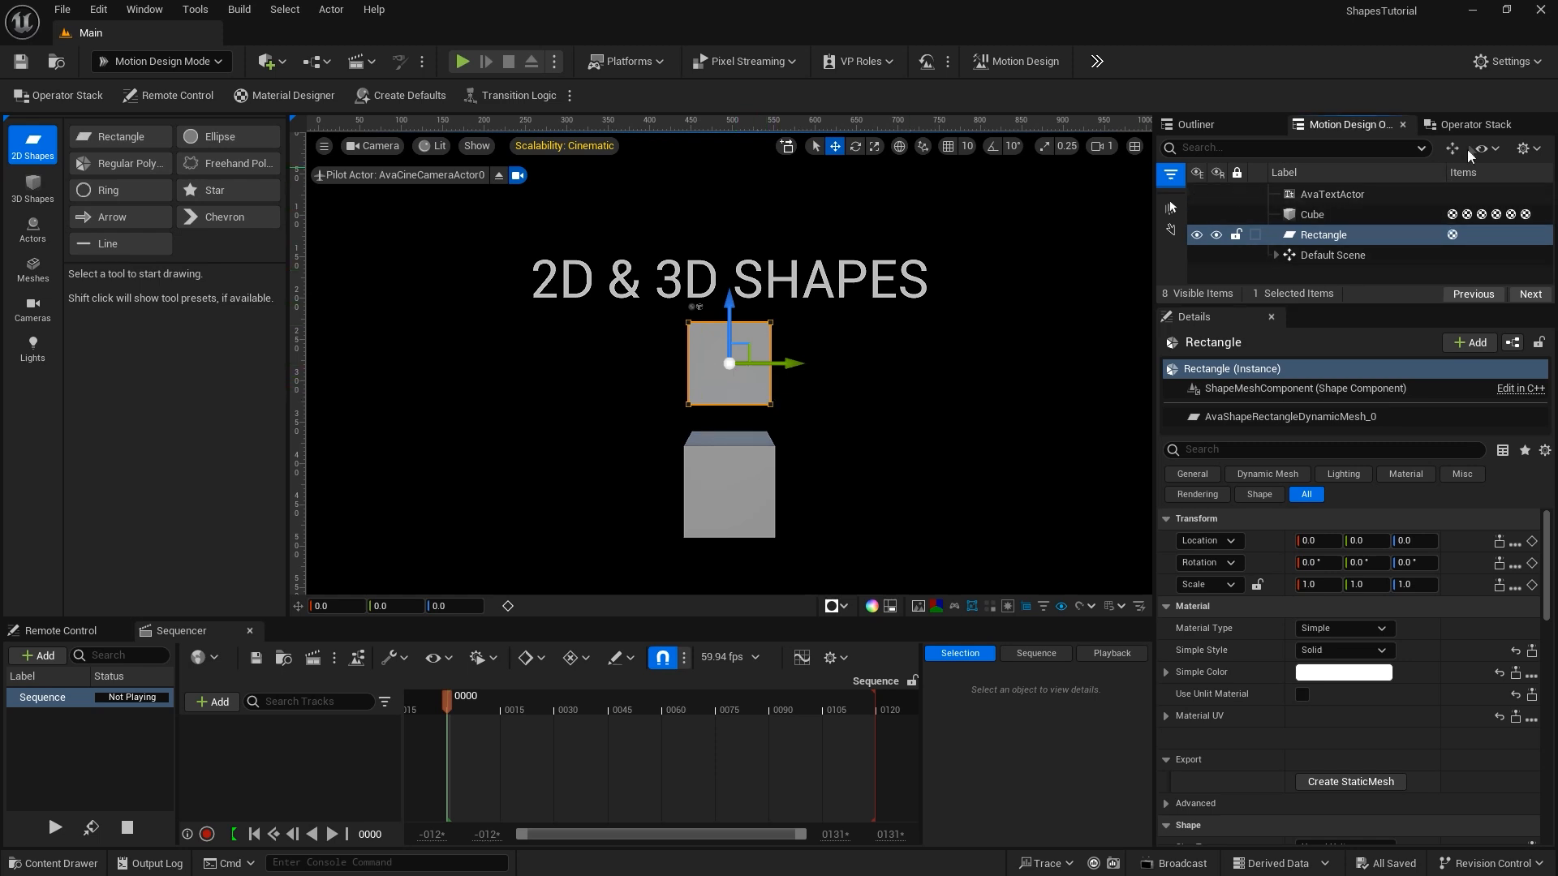
click(1468, 125)
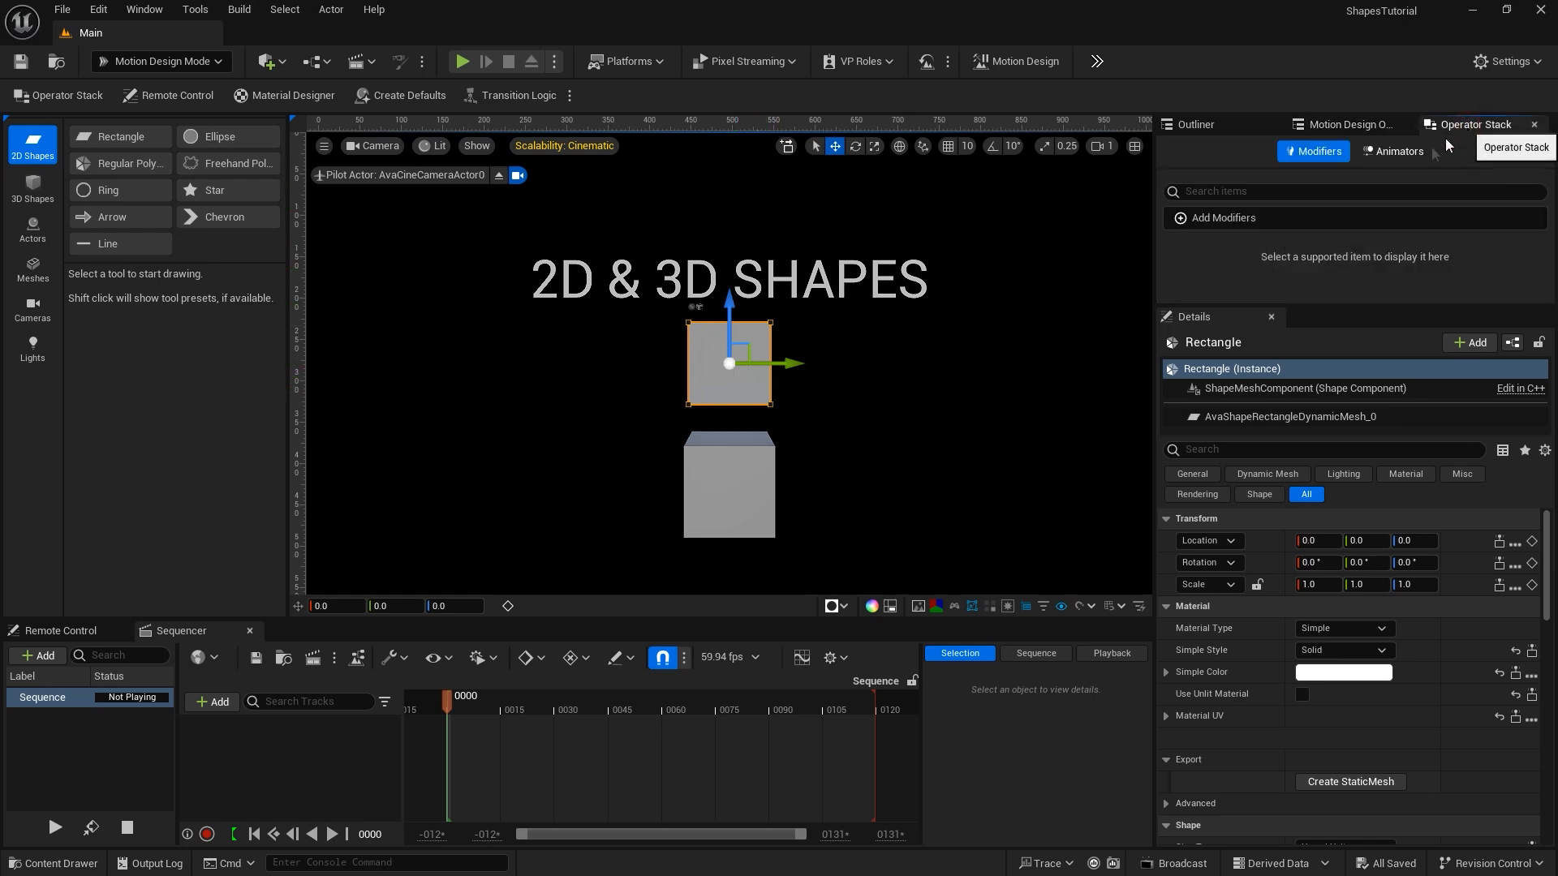
click(1293, 216)
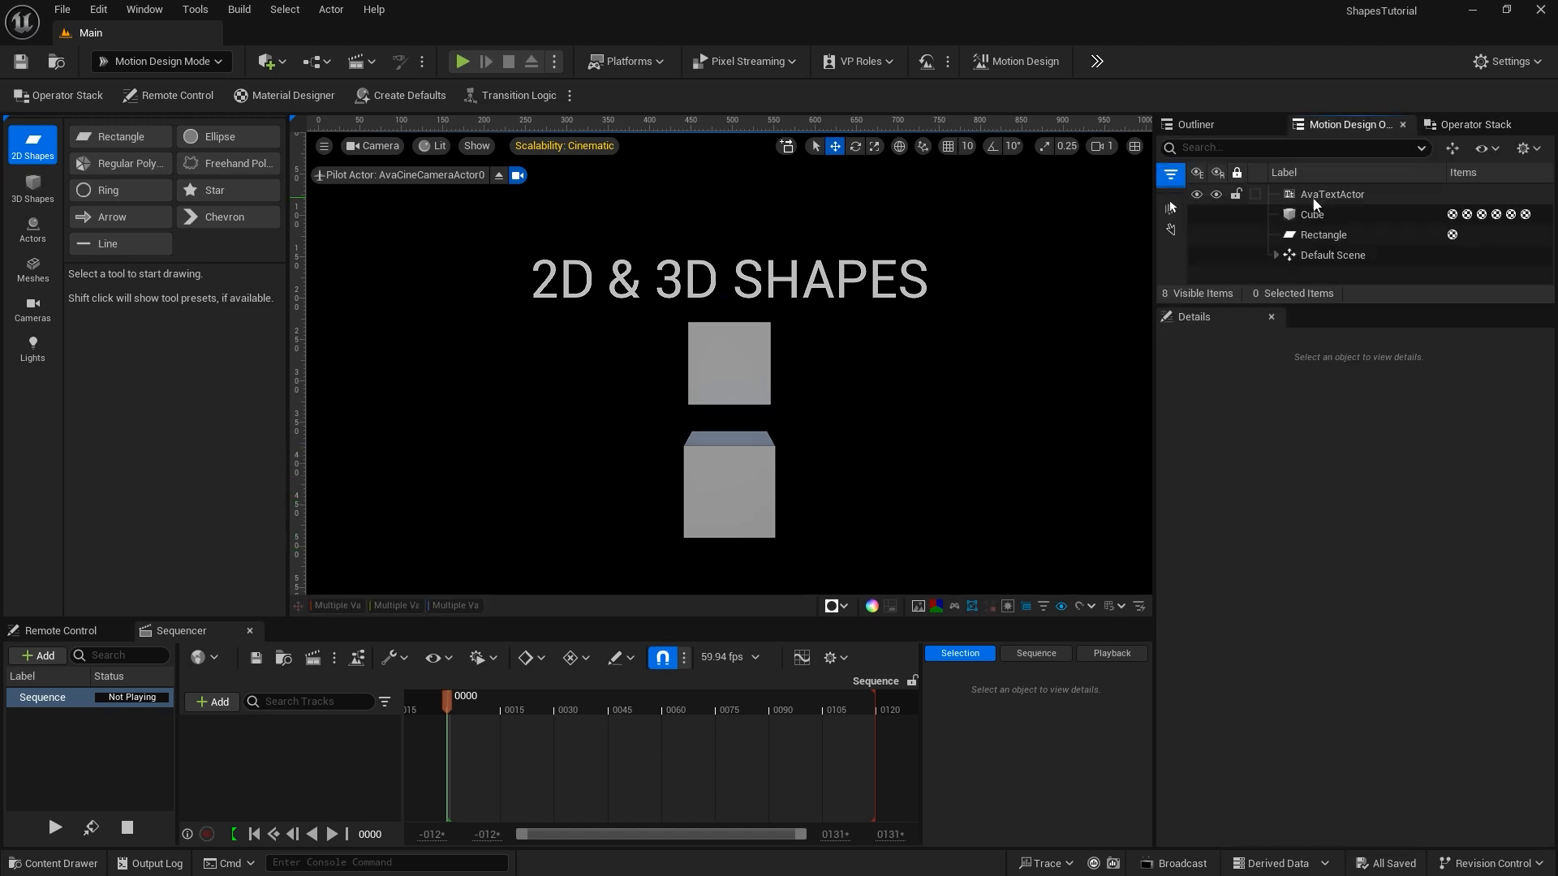
Delete the text actor, cube and rectangle from the Motion Design scene.
click(1312, 195)
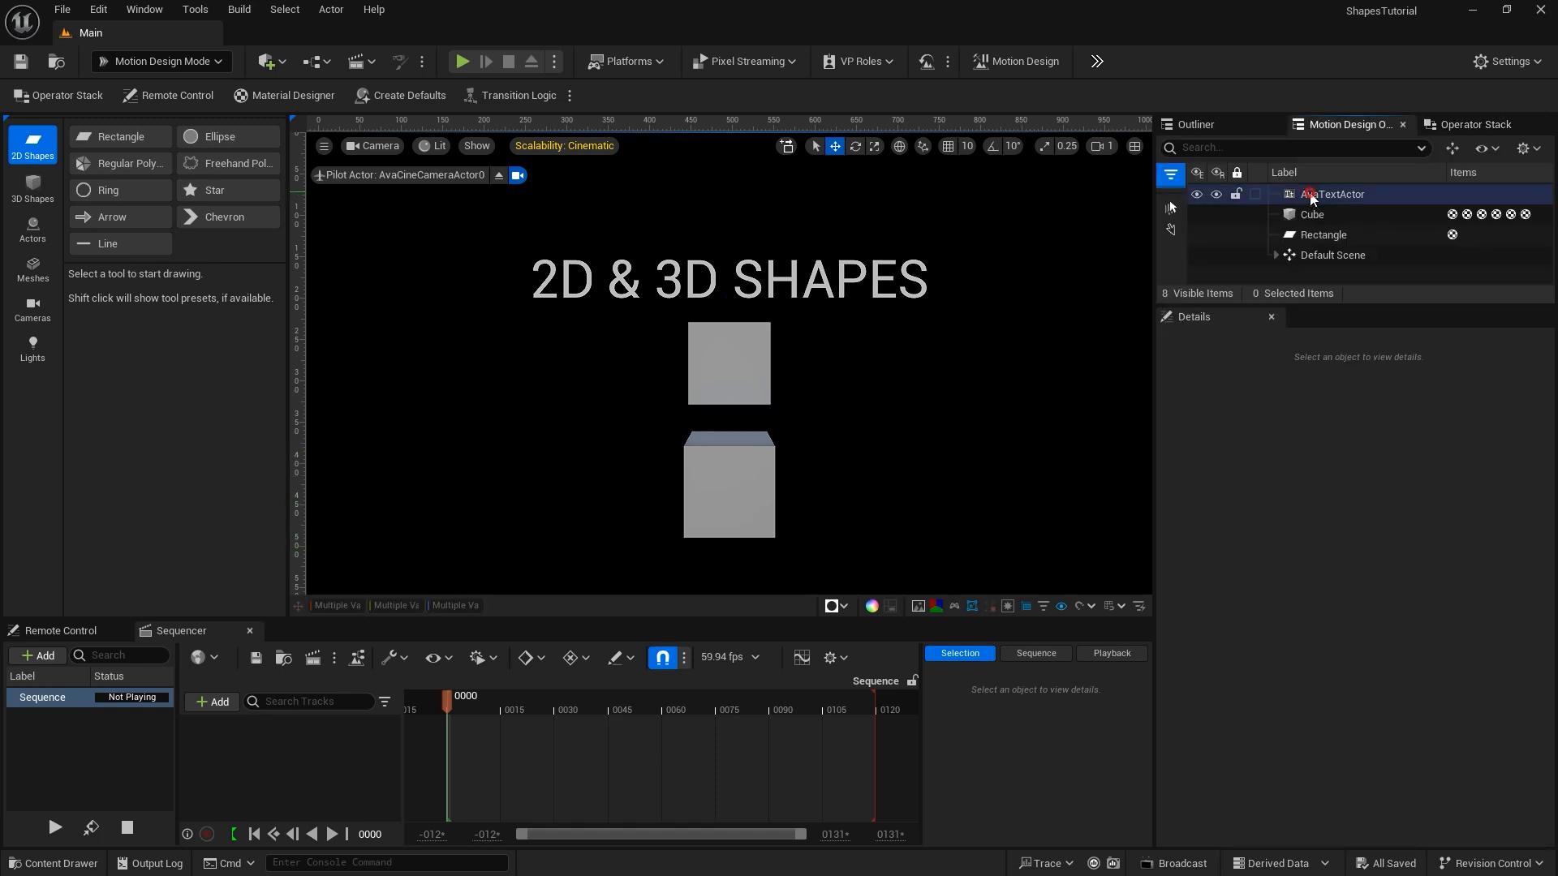
shift+click(1321, 236)
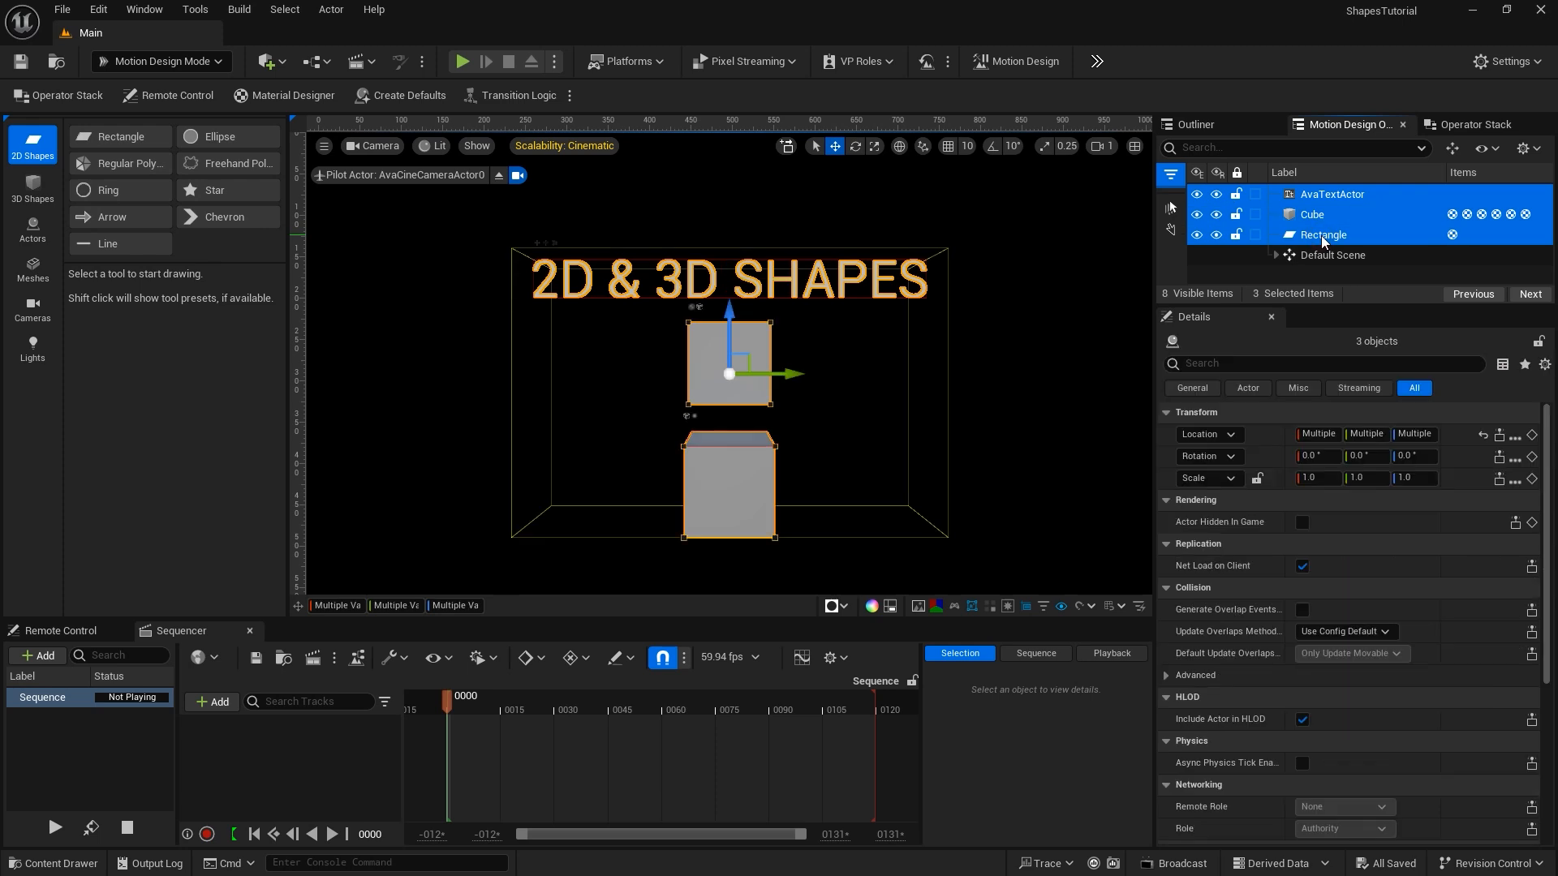
key(Delete)
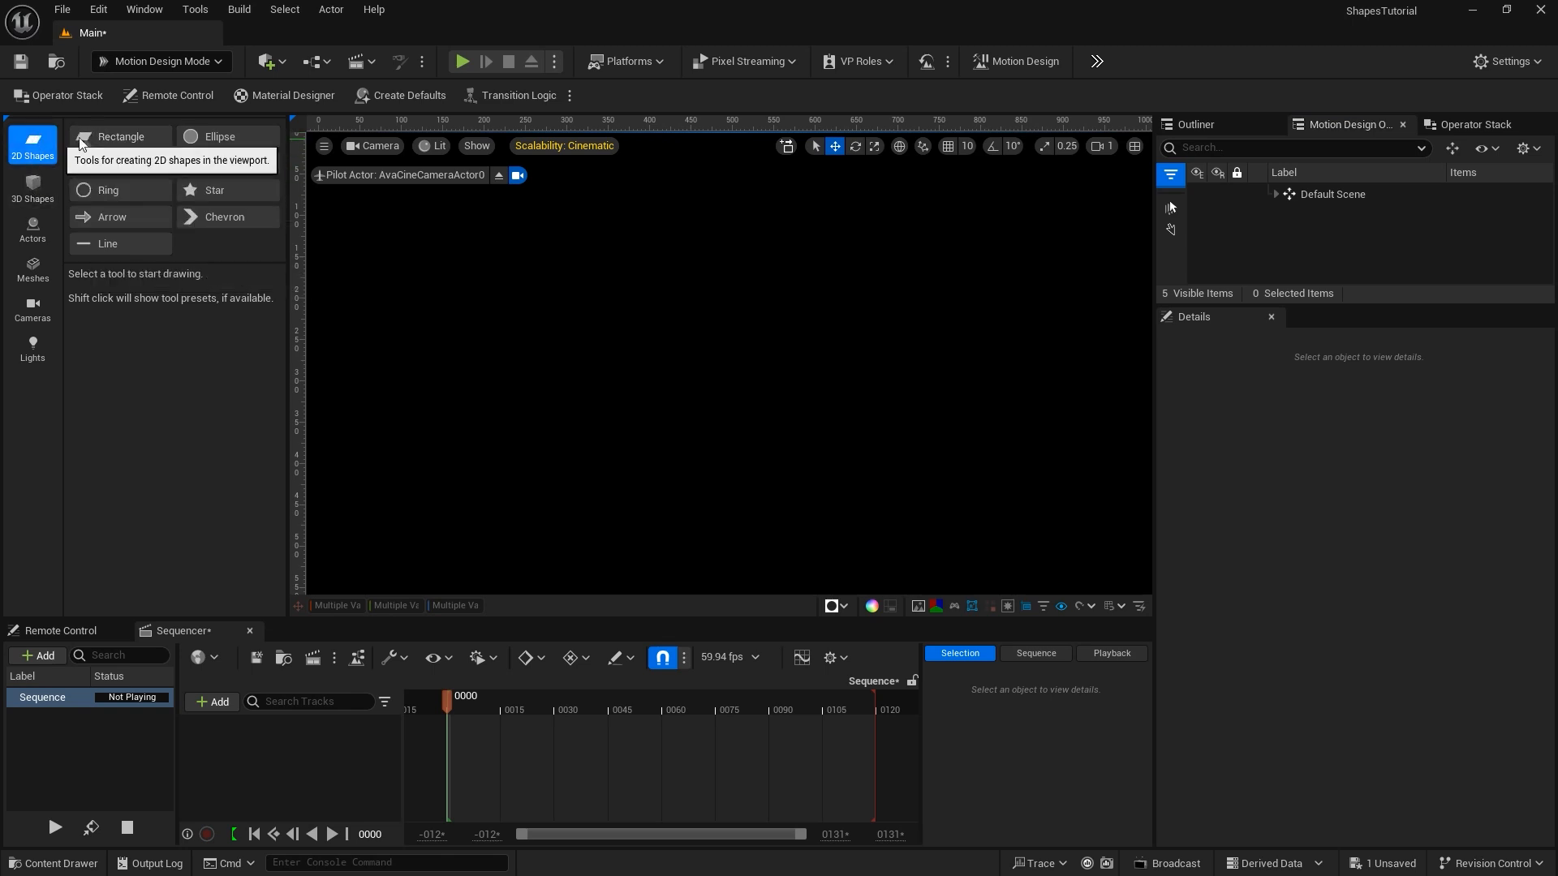
Add a new default 2D rectangle at the centre of the viewport and select it in the outliner.
click(121, 138)
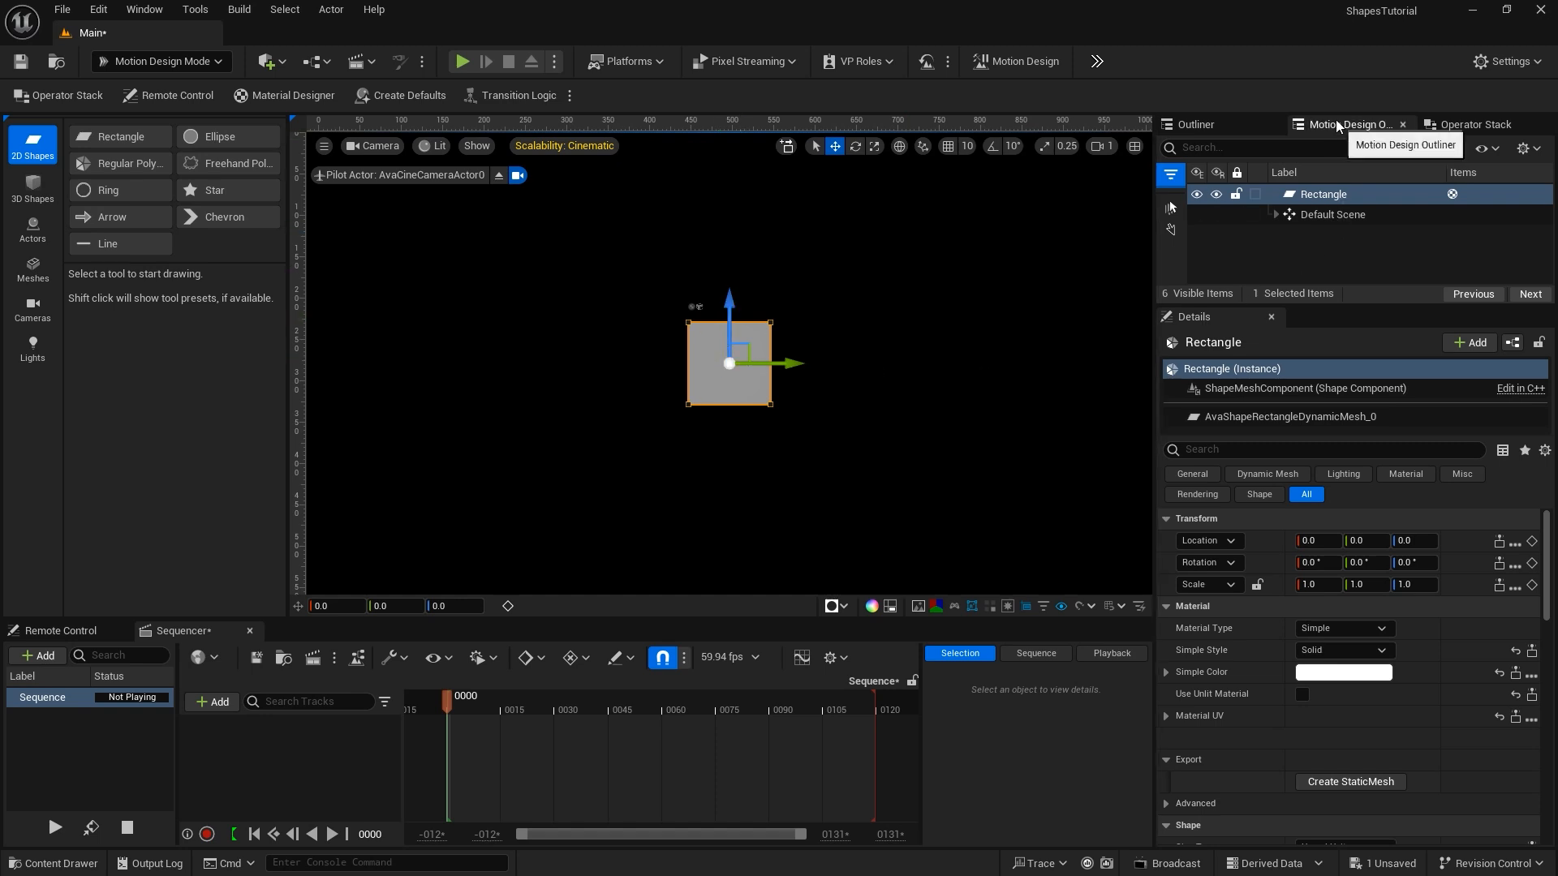
click(1312, 197)
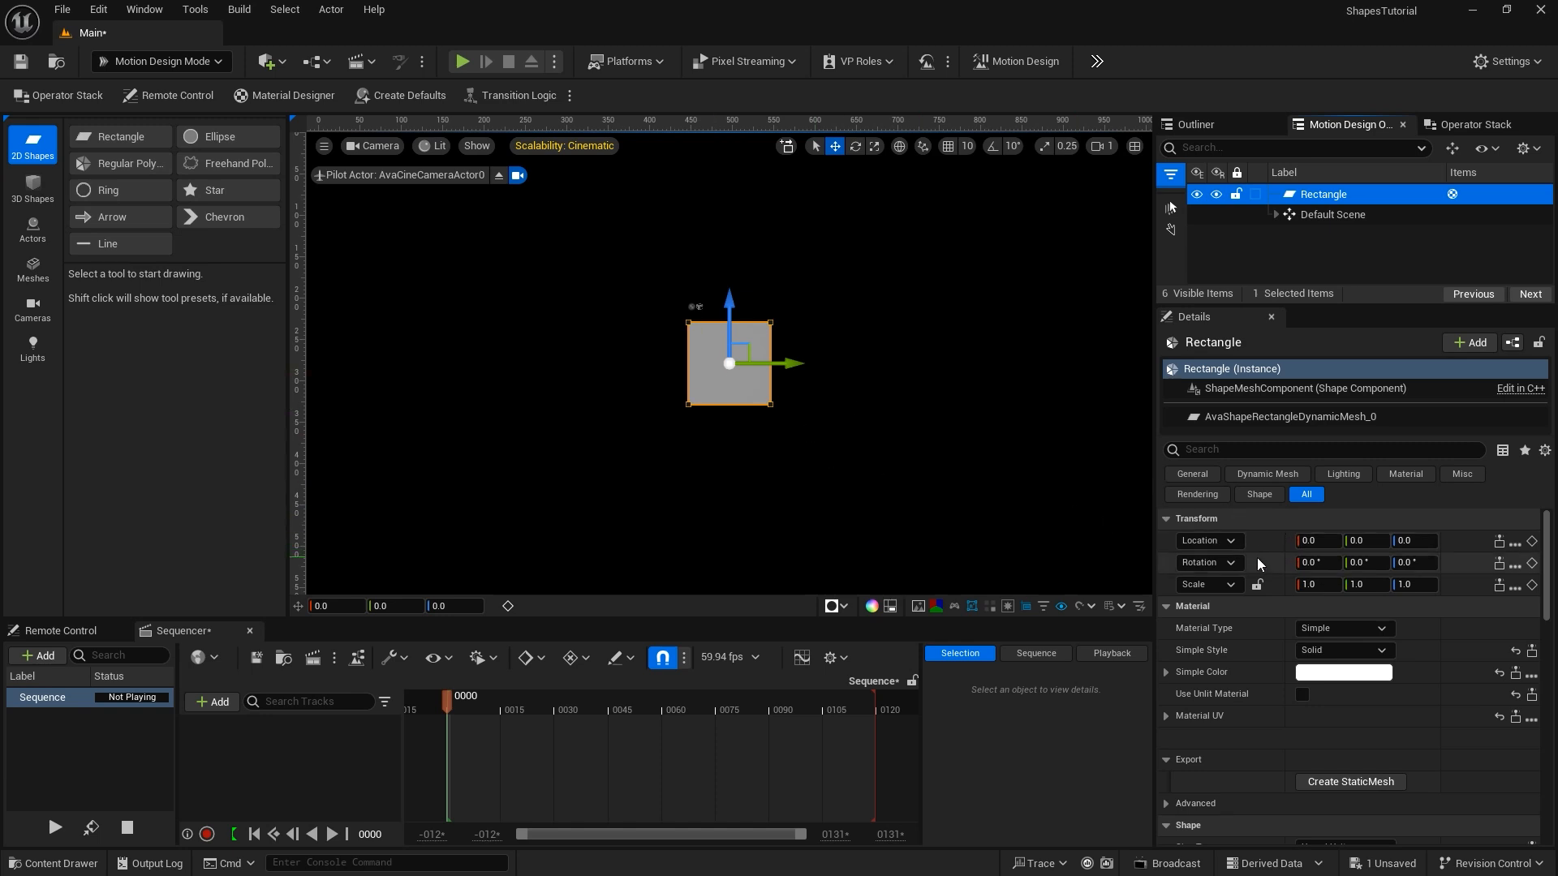
Try changing the rectangle's location, rotation and scale, and reset all three to their default values.
drag(1328, 541, 1357, 582)
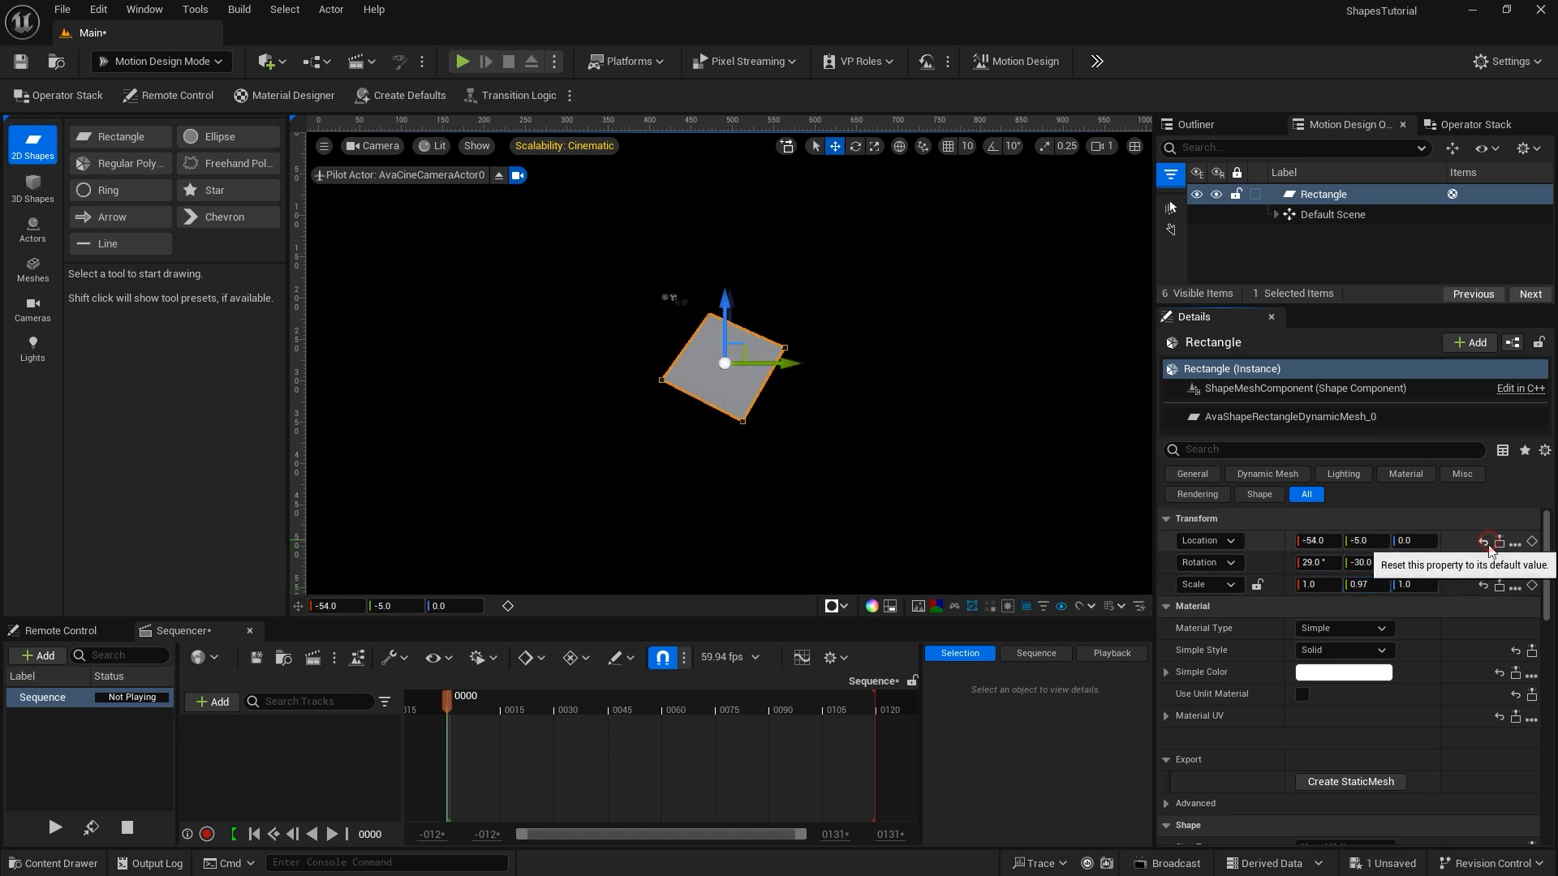
click(1482, 541)
click(1482, 563)
click(1482, 584)
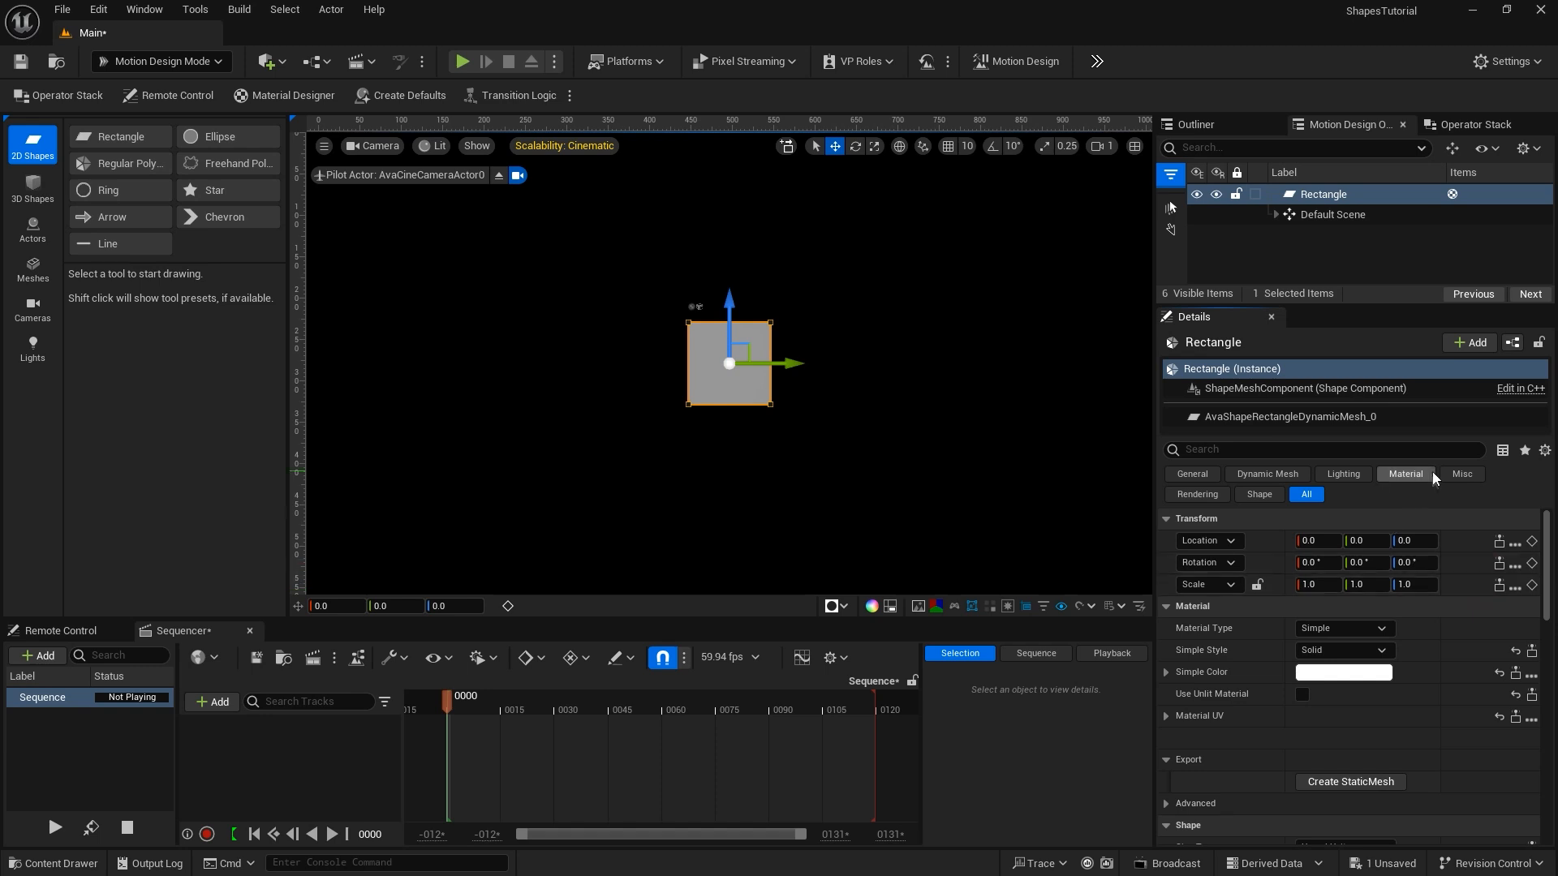
Try the Pixel size type in the rectangle's shape properties, and return it to Unreal Unit.
scroll(1298, 585, down, 2)
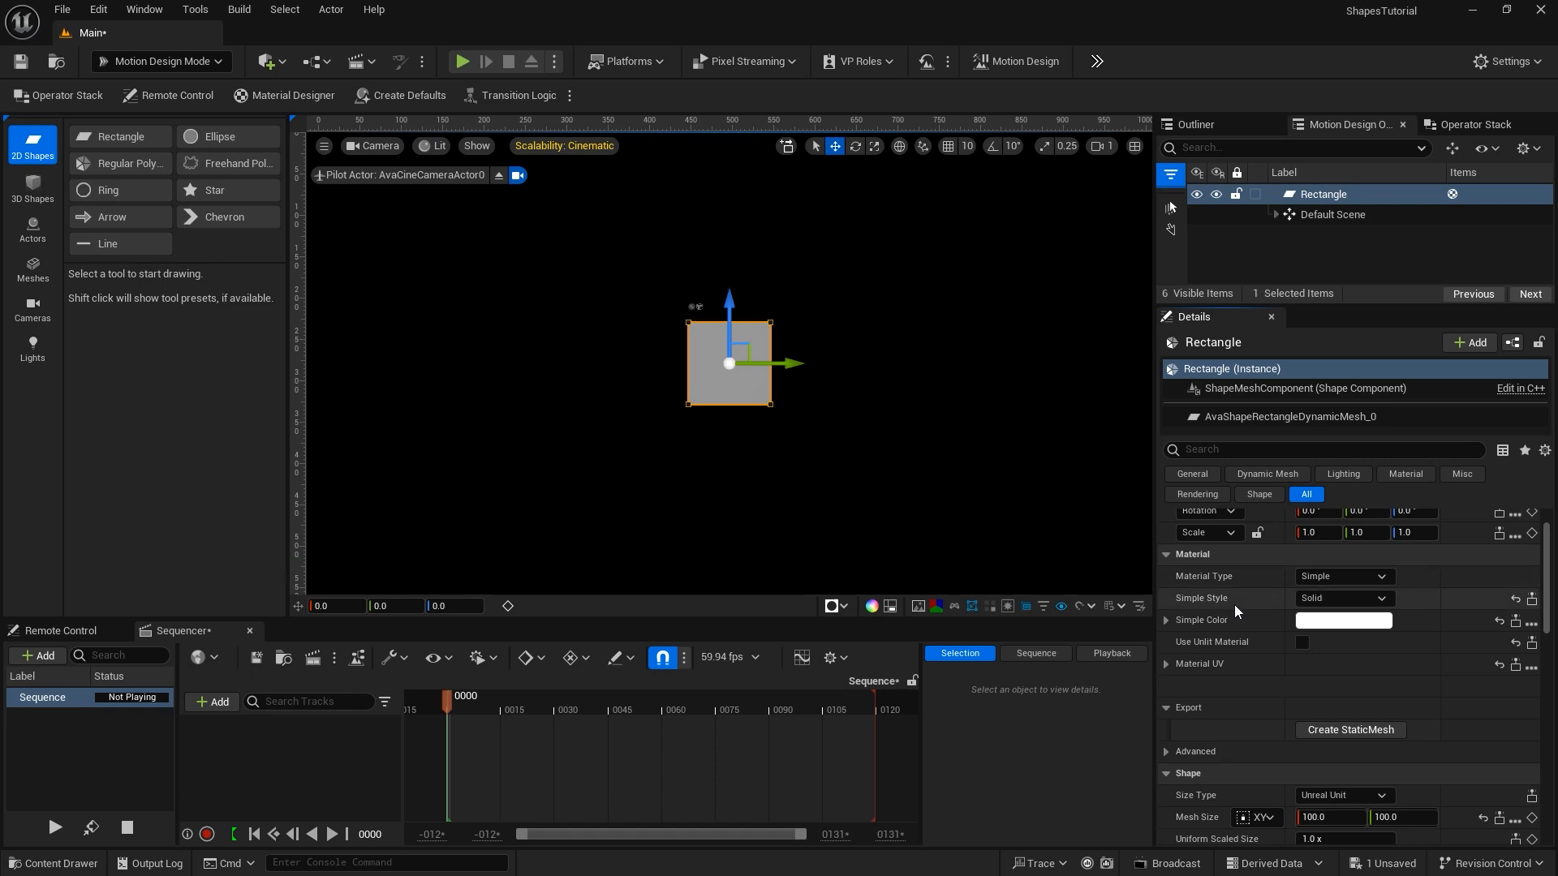
scroll(1234, 605, down, 5)
scroll(1227, 596, down, 3)
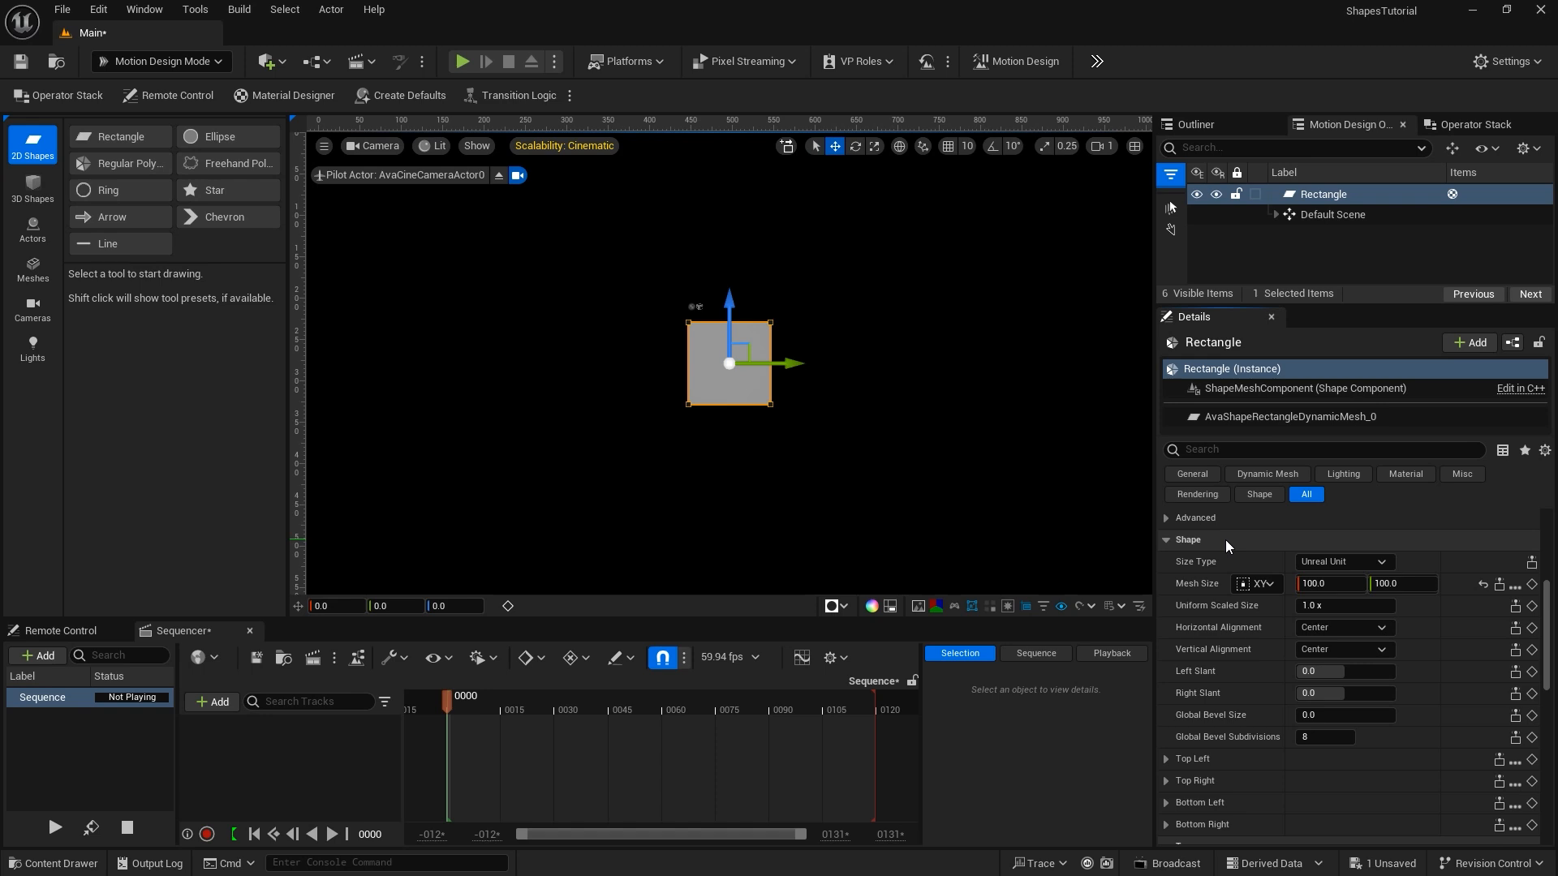
click(1331, 560)
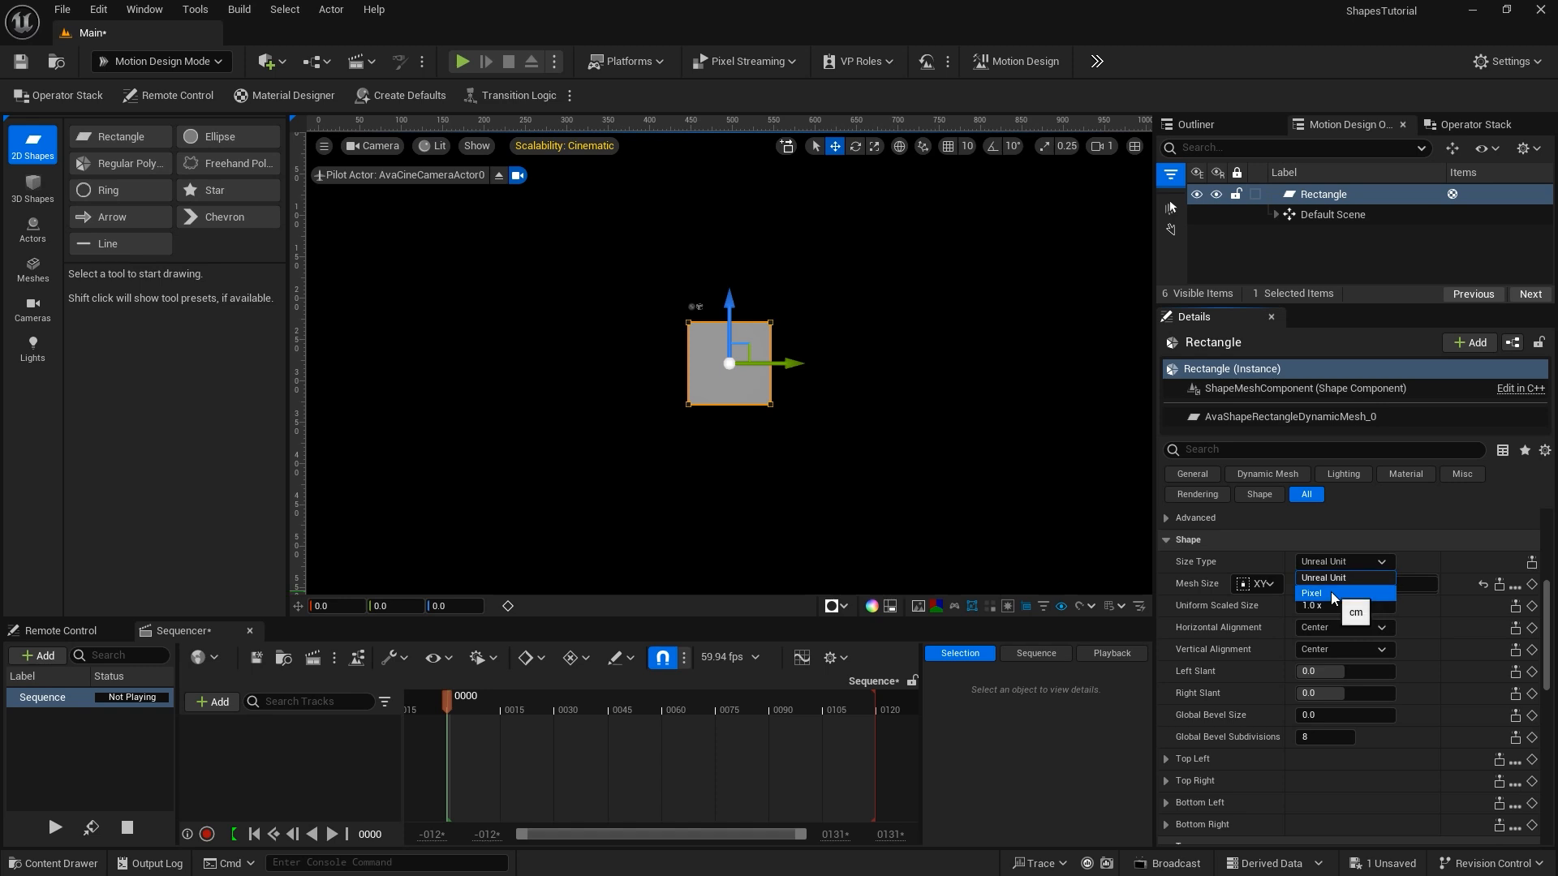
click(1331, 593)
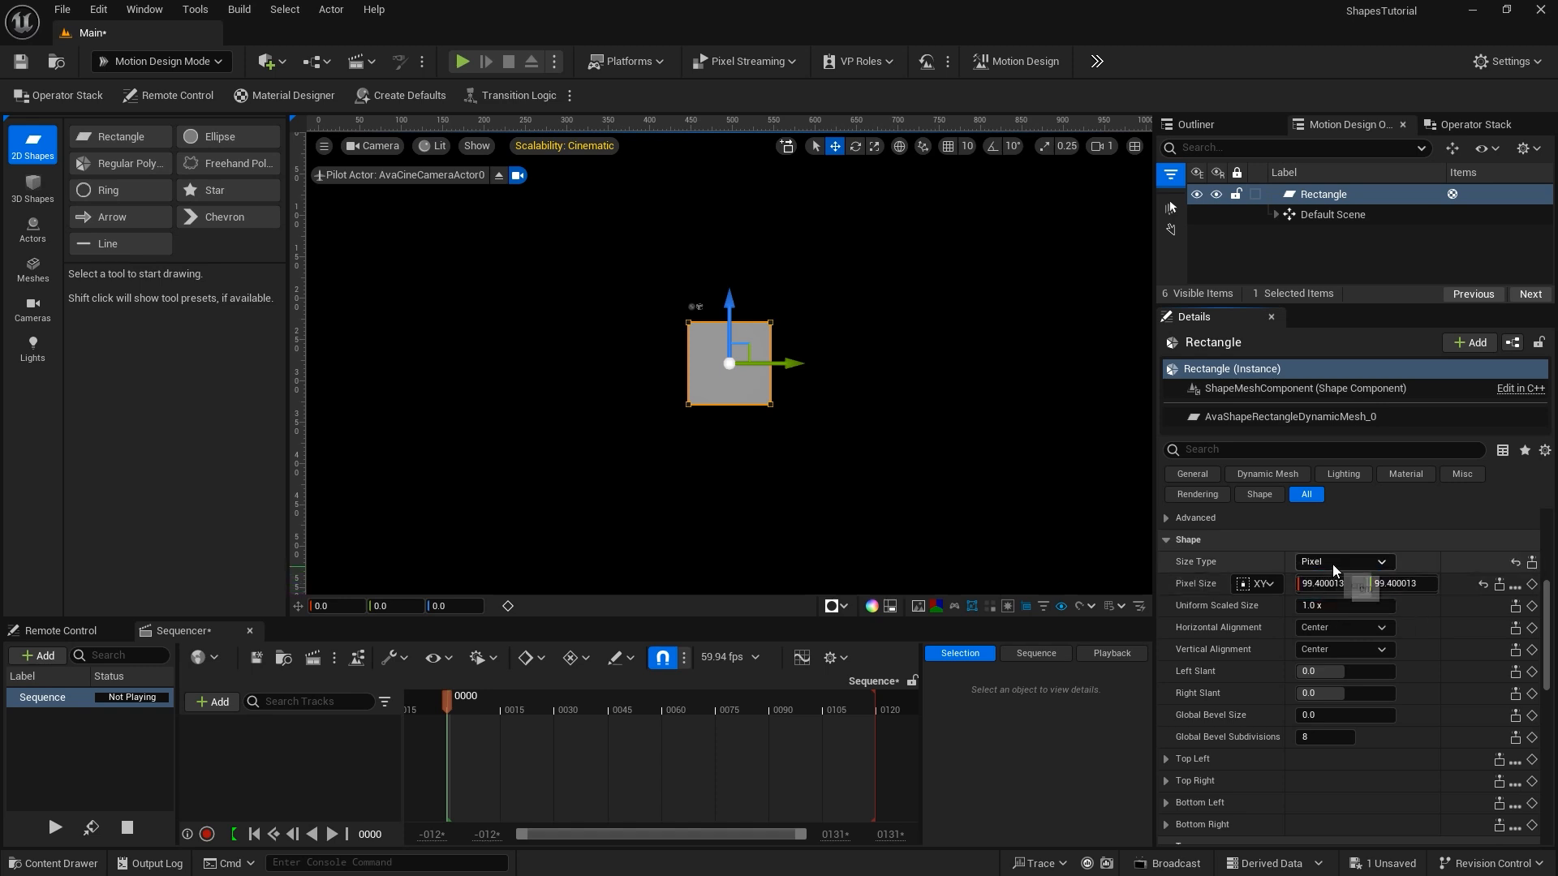
click(1333, 563)
click(1333, 573)
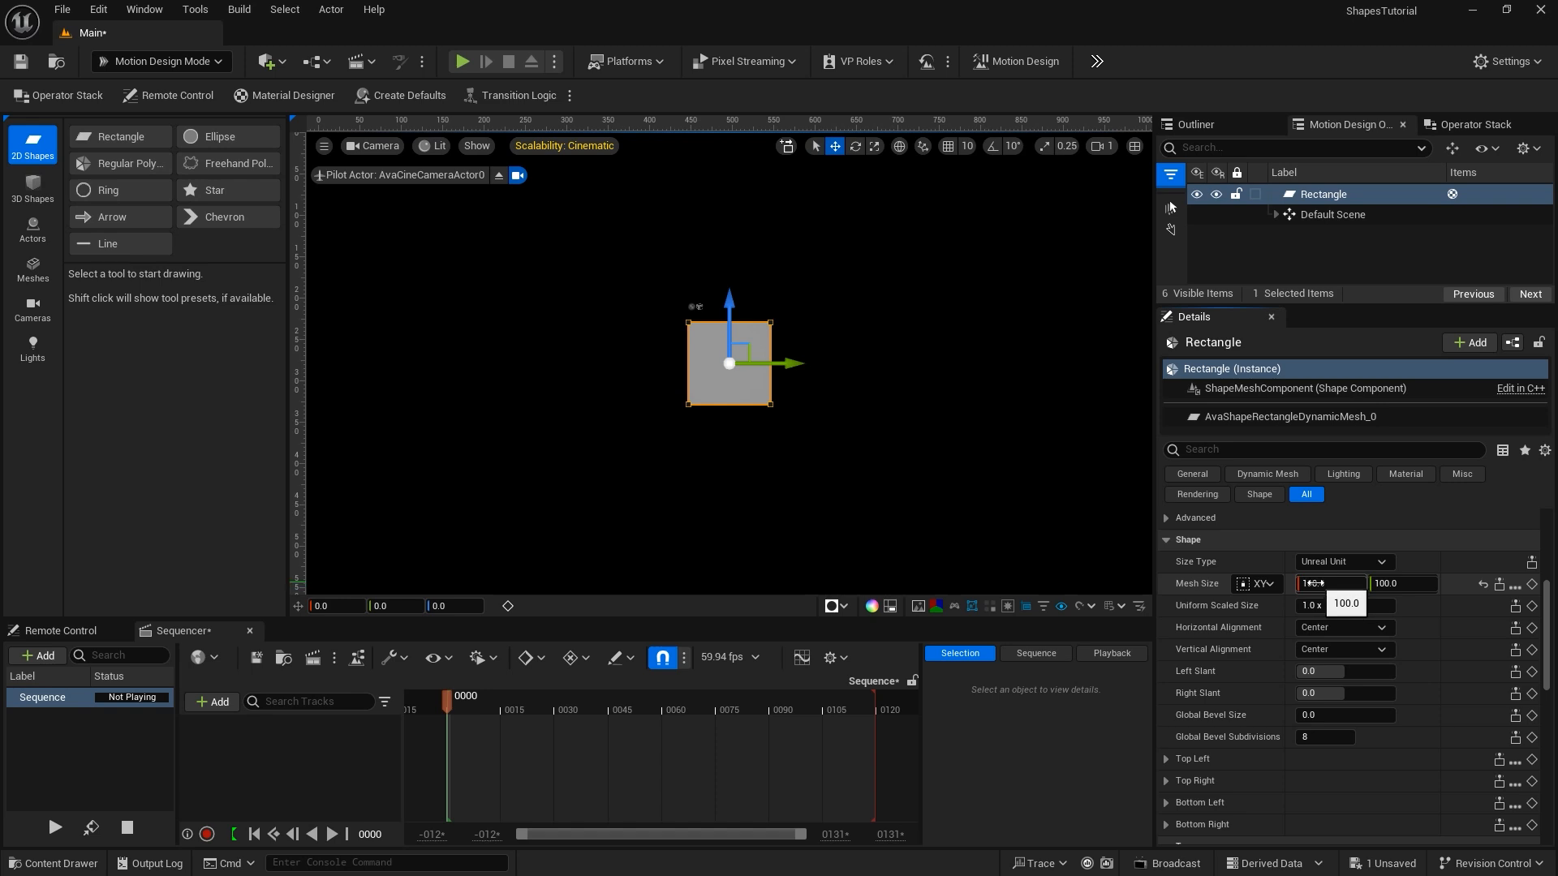
Unlink the rectangle's mesh size proportions with the Free option and set the size to 100 by 150.
drag(1313, 584, 1391, 583)
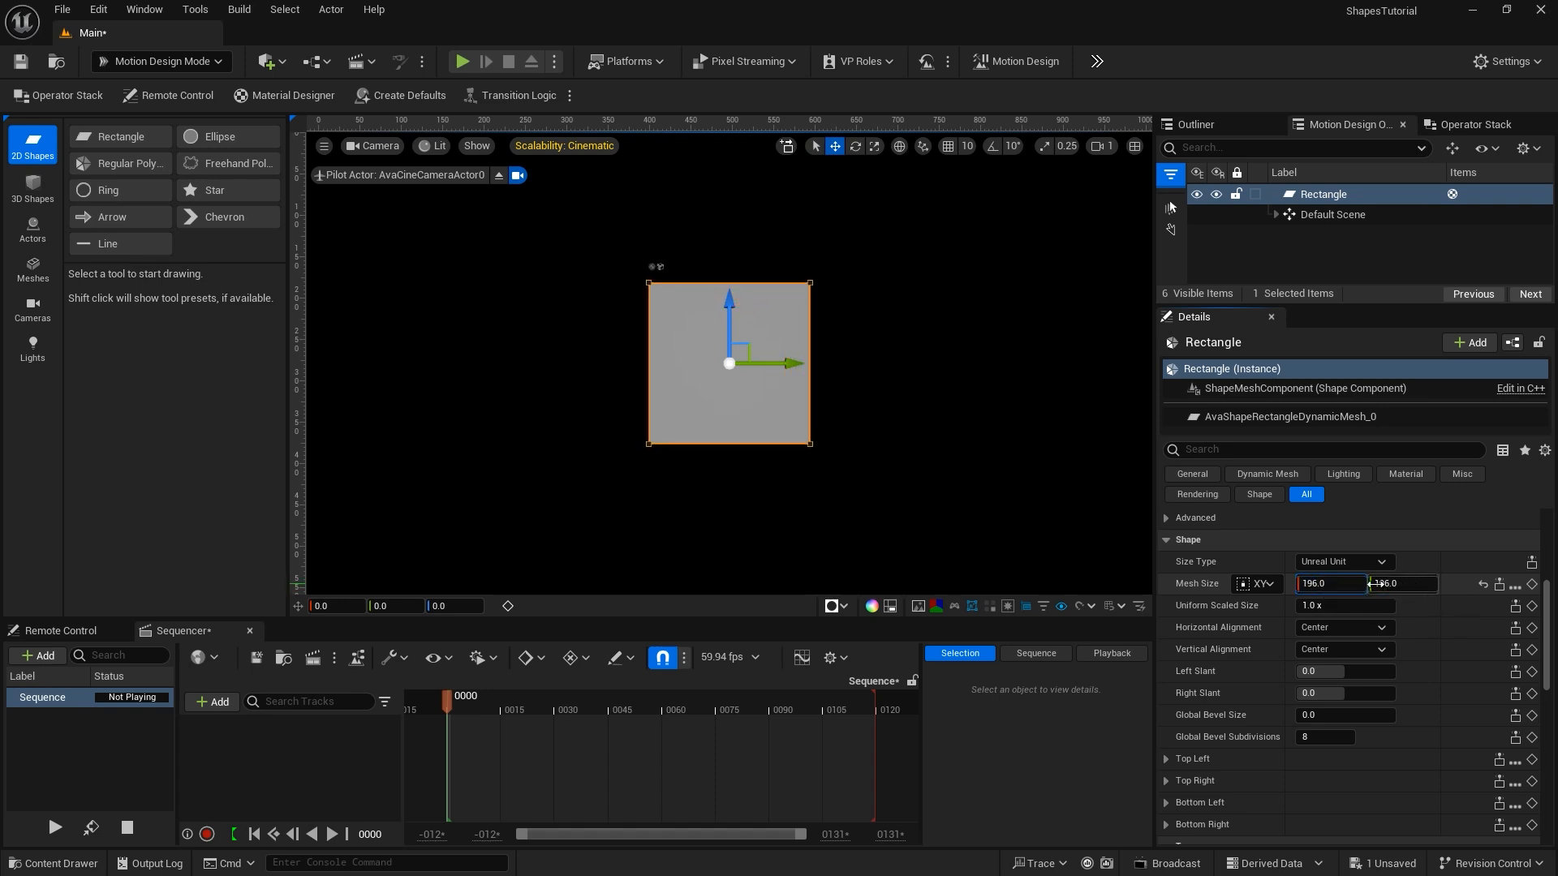
click(1262, 588)
click(1262, 606)
click(1312, 583)
text(100)
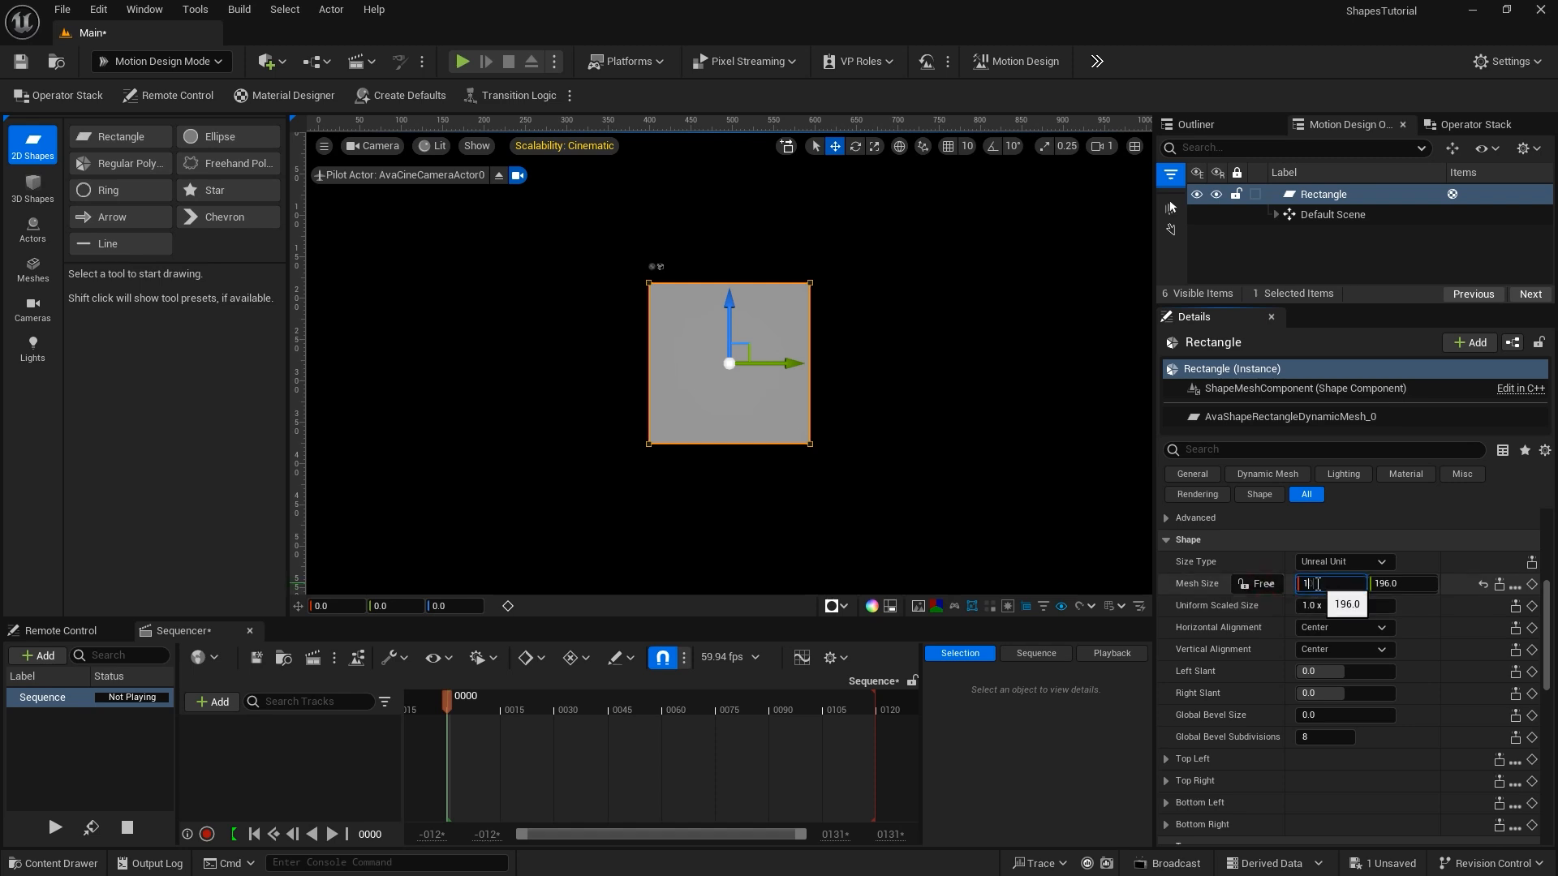
key(Return)
key(Tab)
text(150)
key(Return)
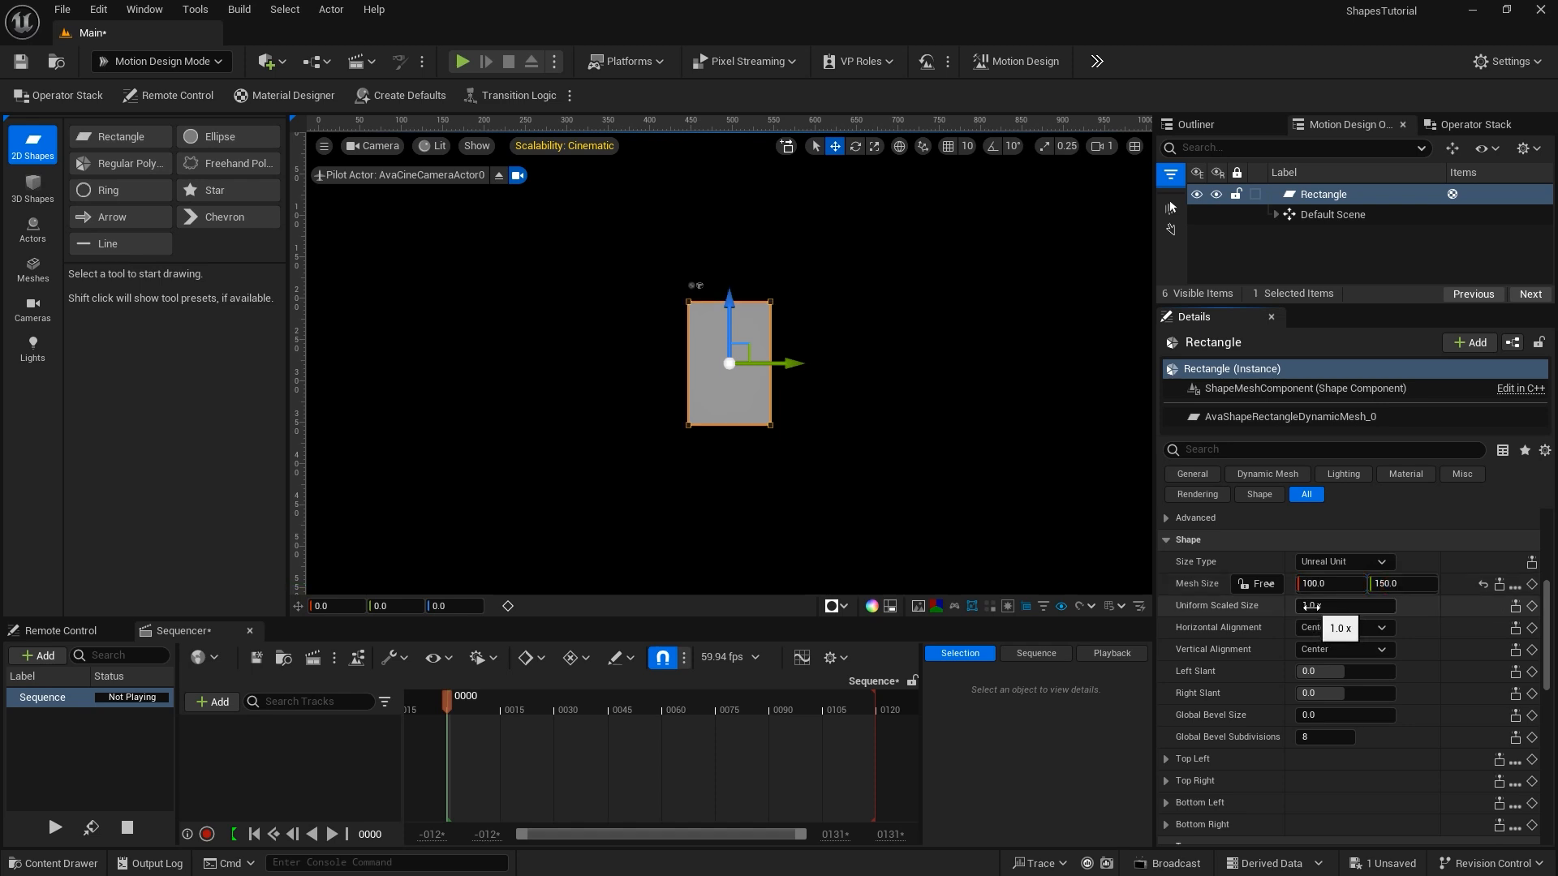
Try enlarging the rectangle to about 2.75 with Uniform Scaled Size, and set it back to 1.
drag(1306, 605, 1316, 607)
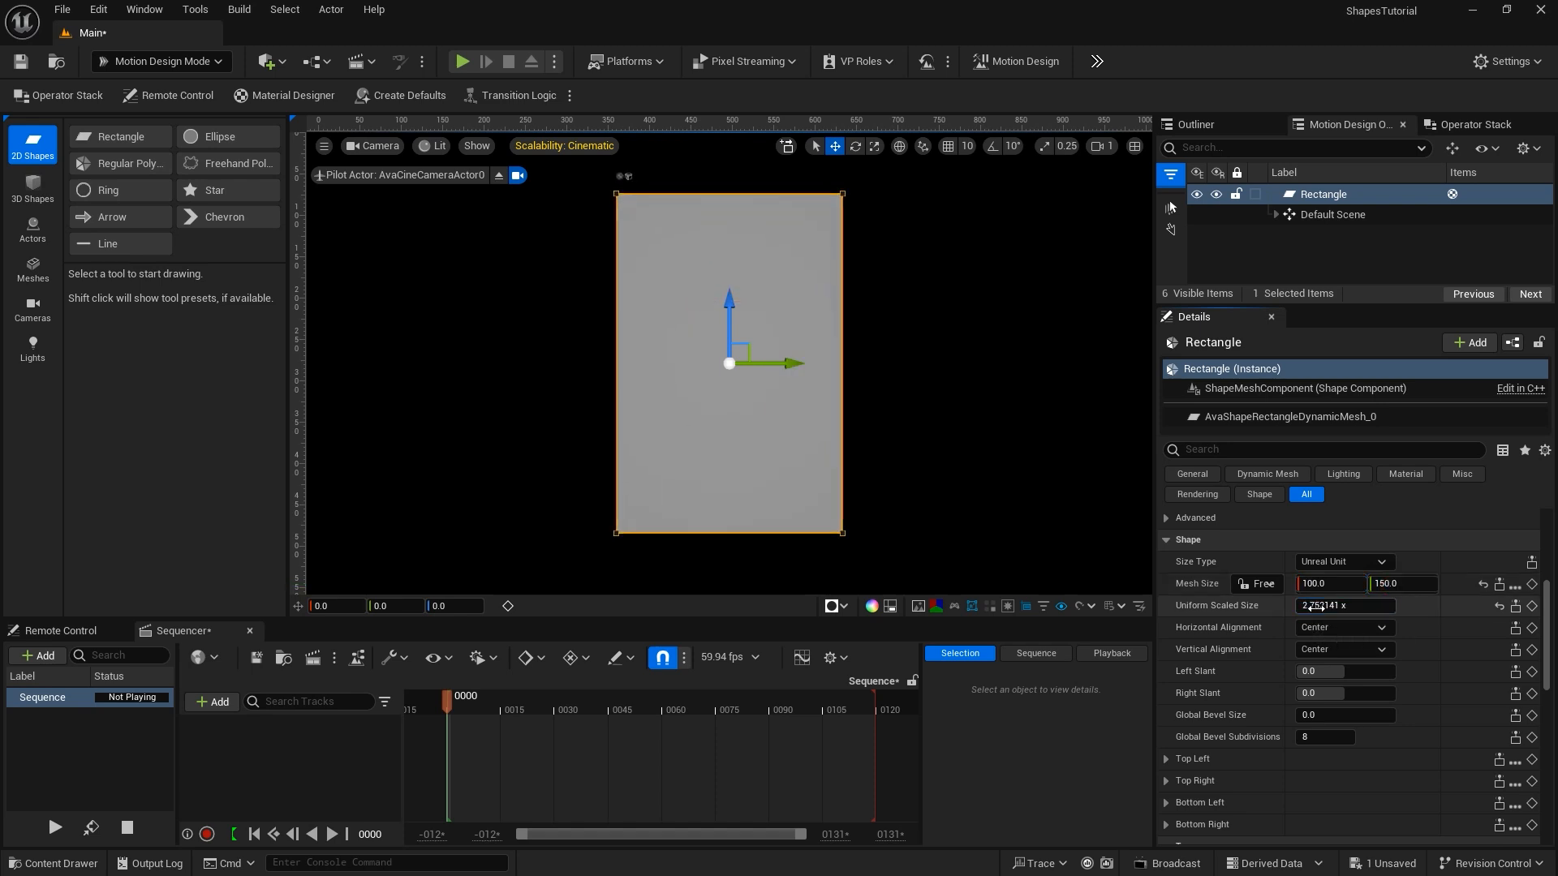
click(1317, 606)
text(1)
key(Return)
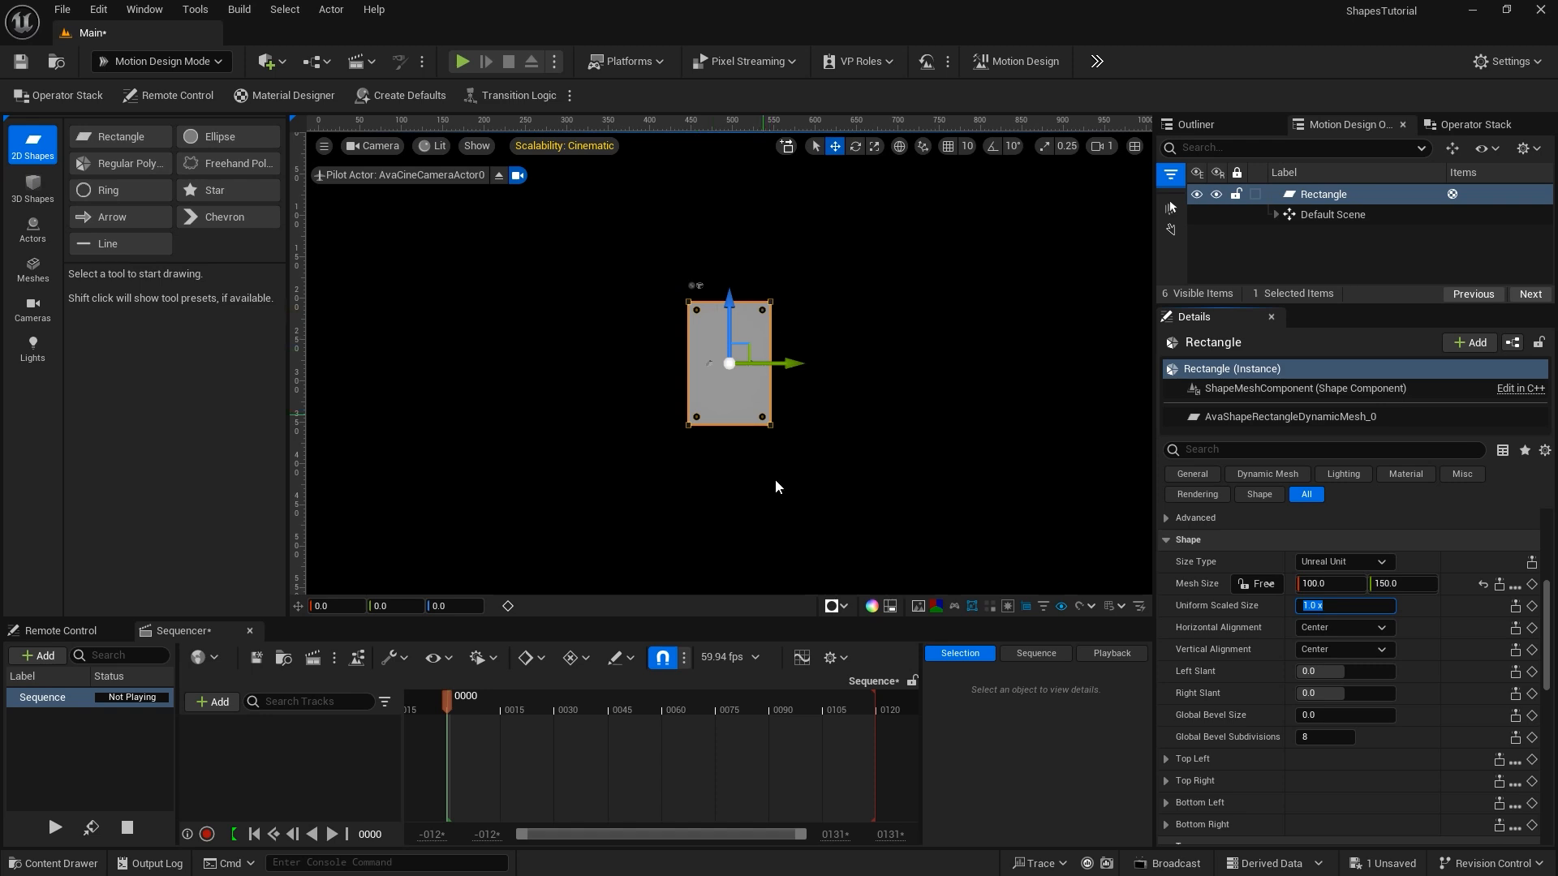
Try Left horizontal and Top vertical alignment on the rectangle, and return both alignments to Center.
click(1336, 626)
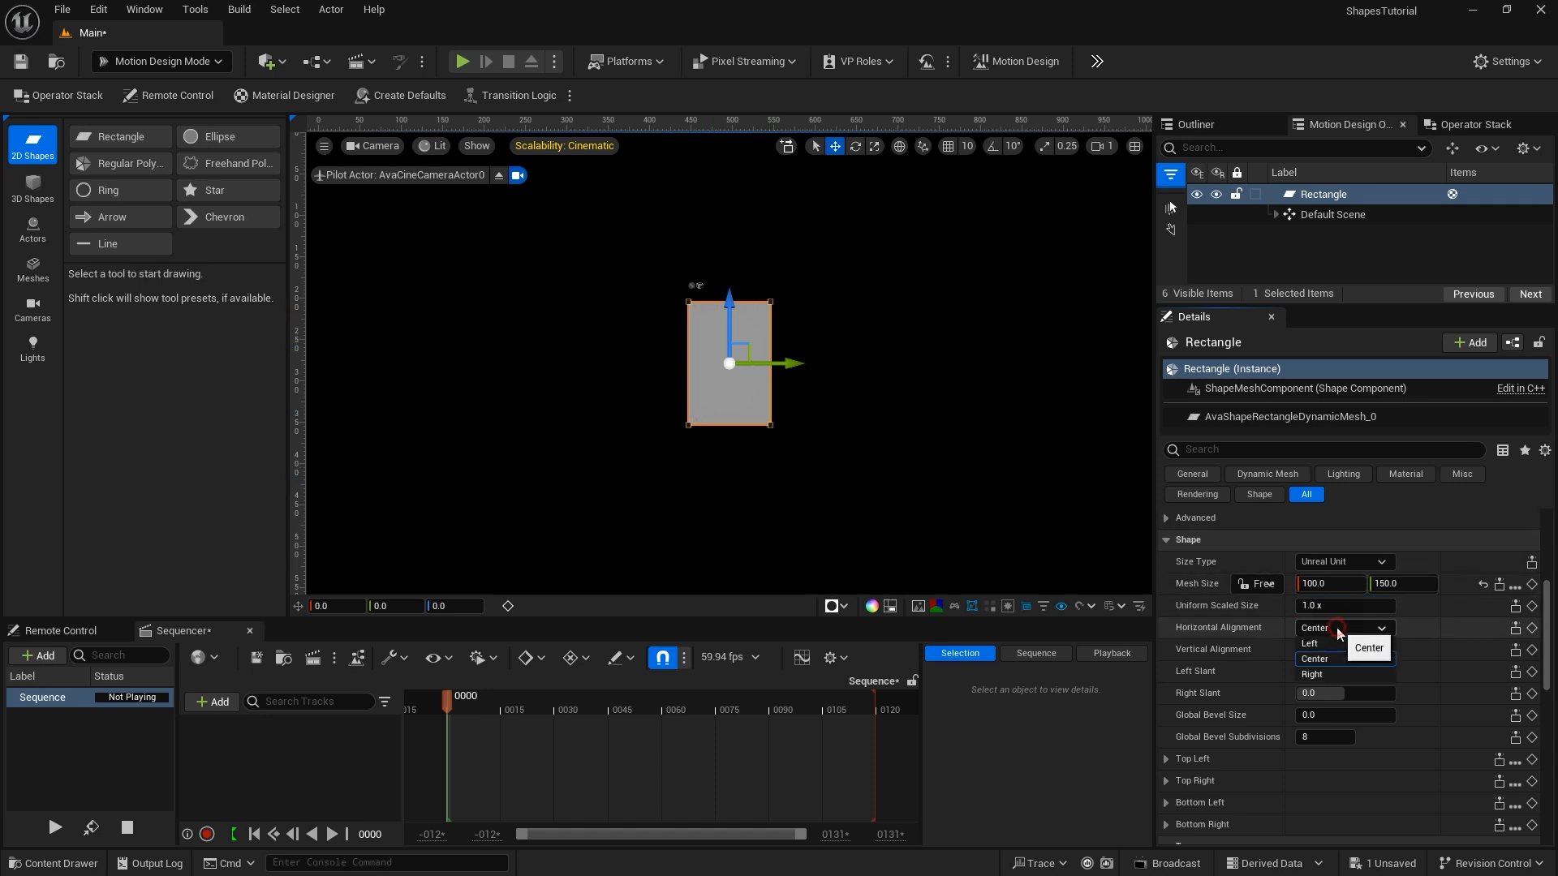
click(1338, 650)
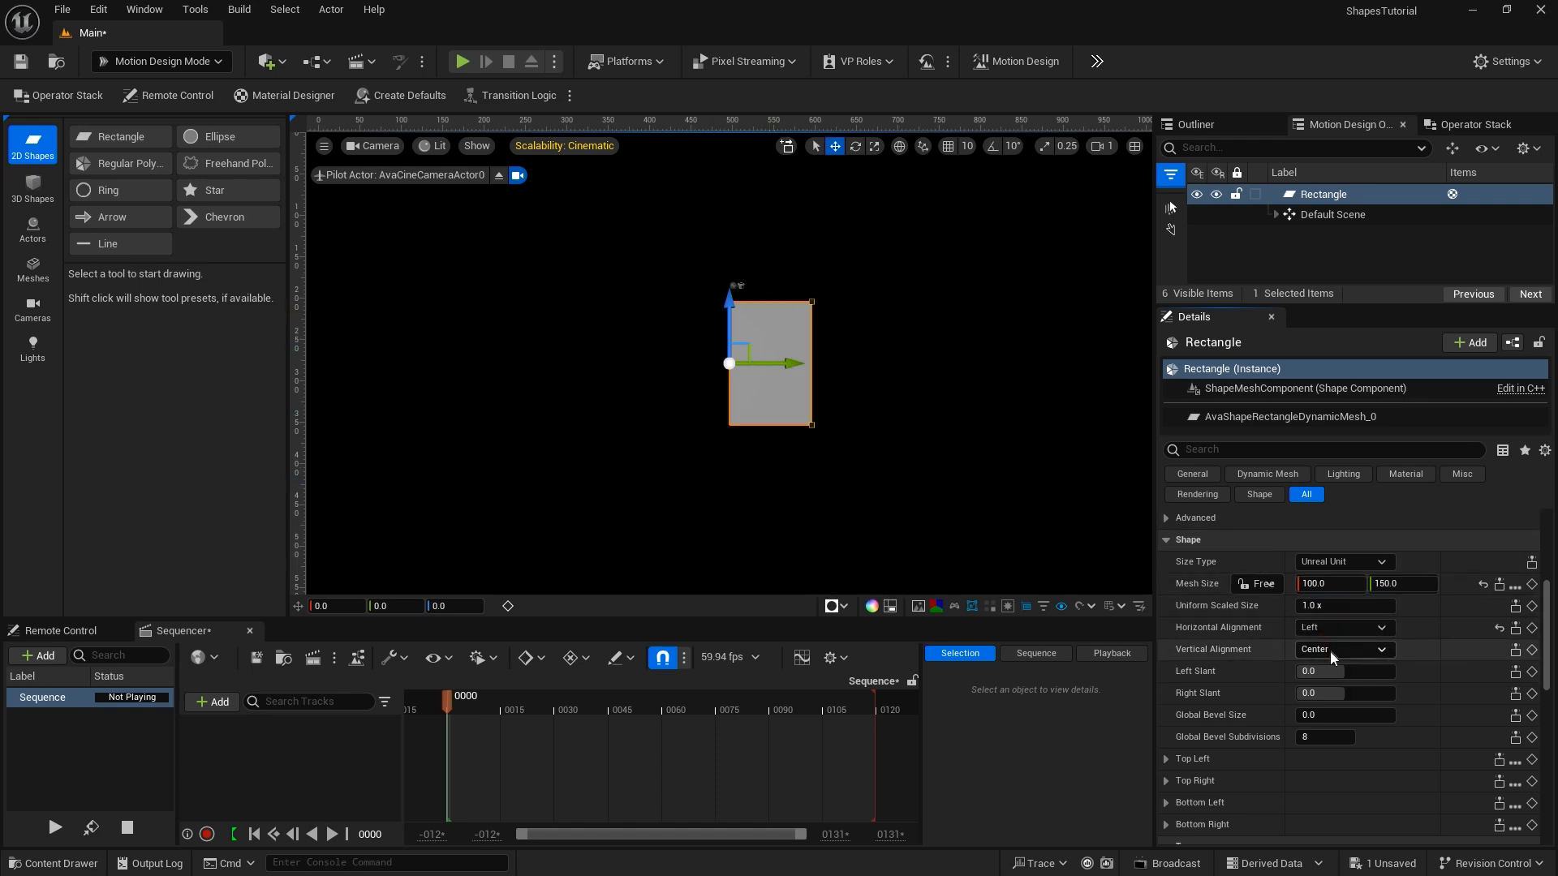
click(1330, 651)
click(1331, 661)
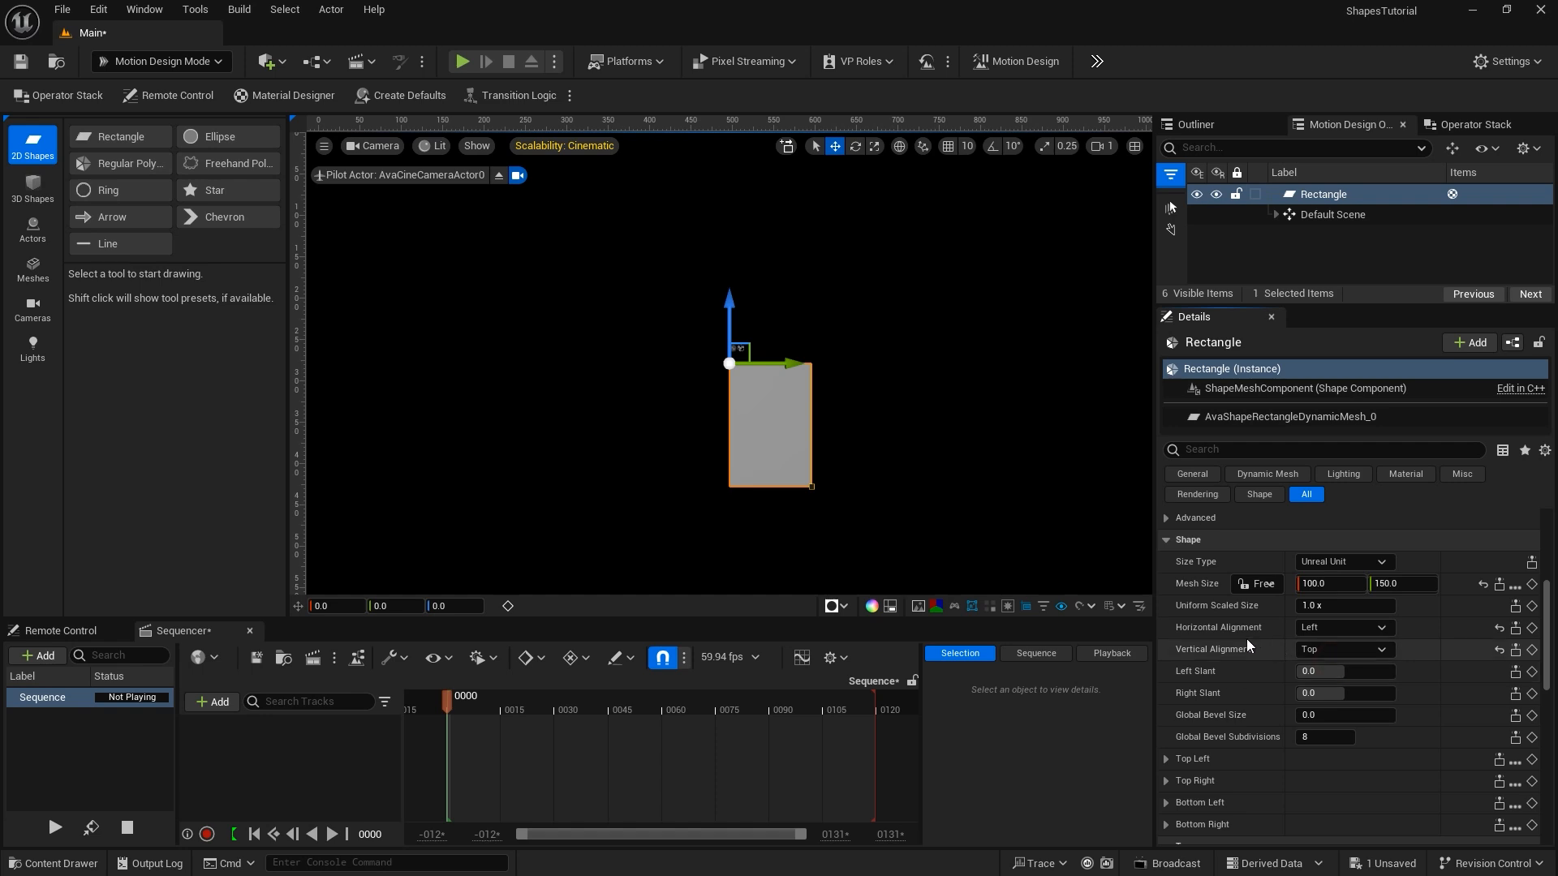
click(1337, 627)
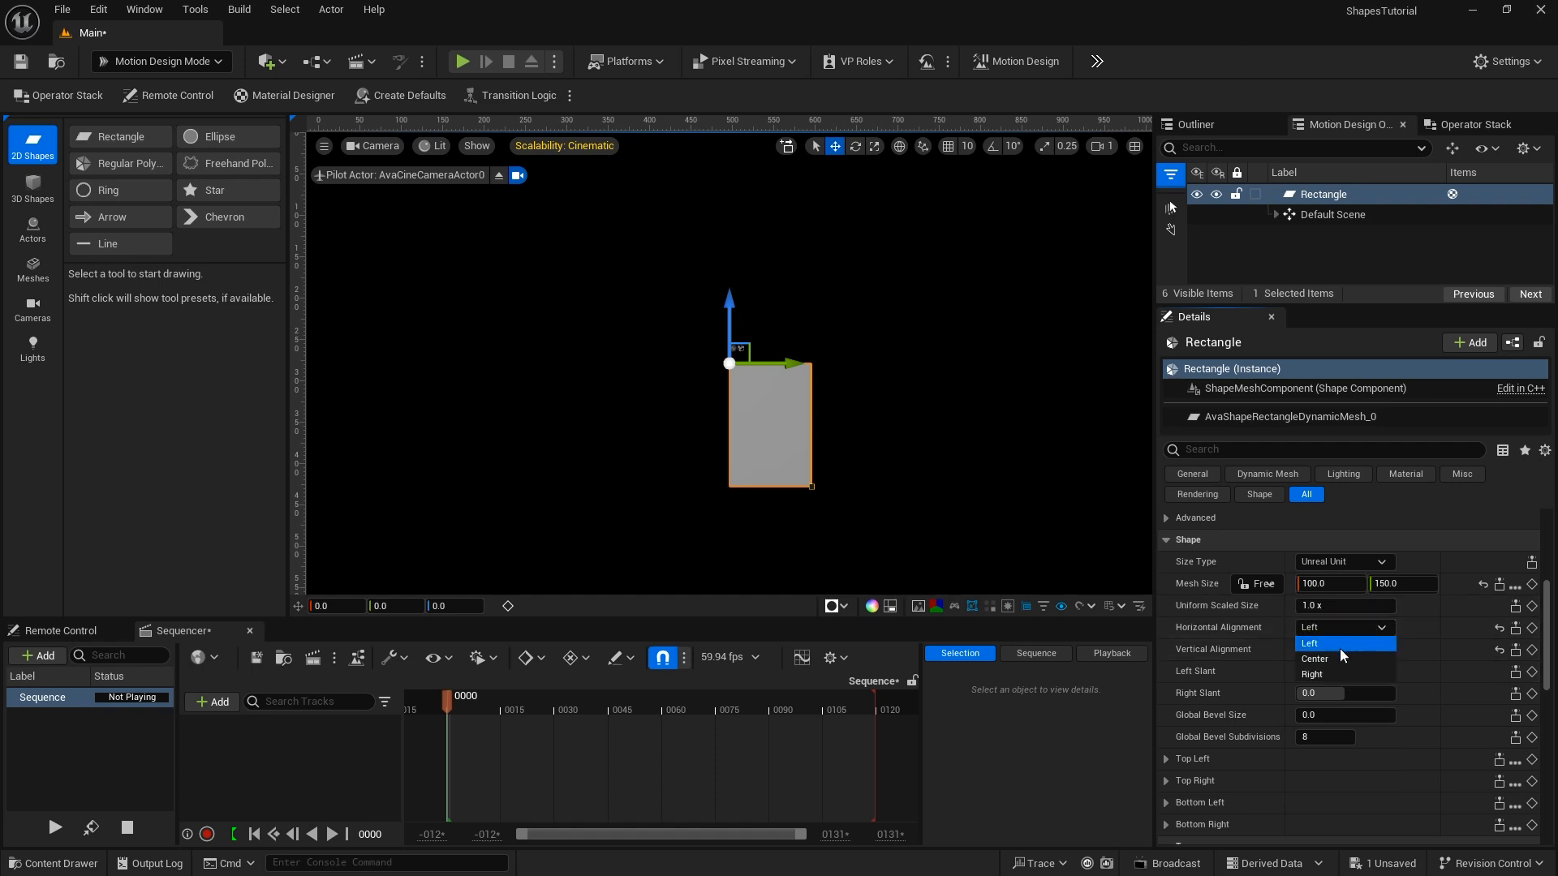
click(1340, 659)
click(1334, 648)
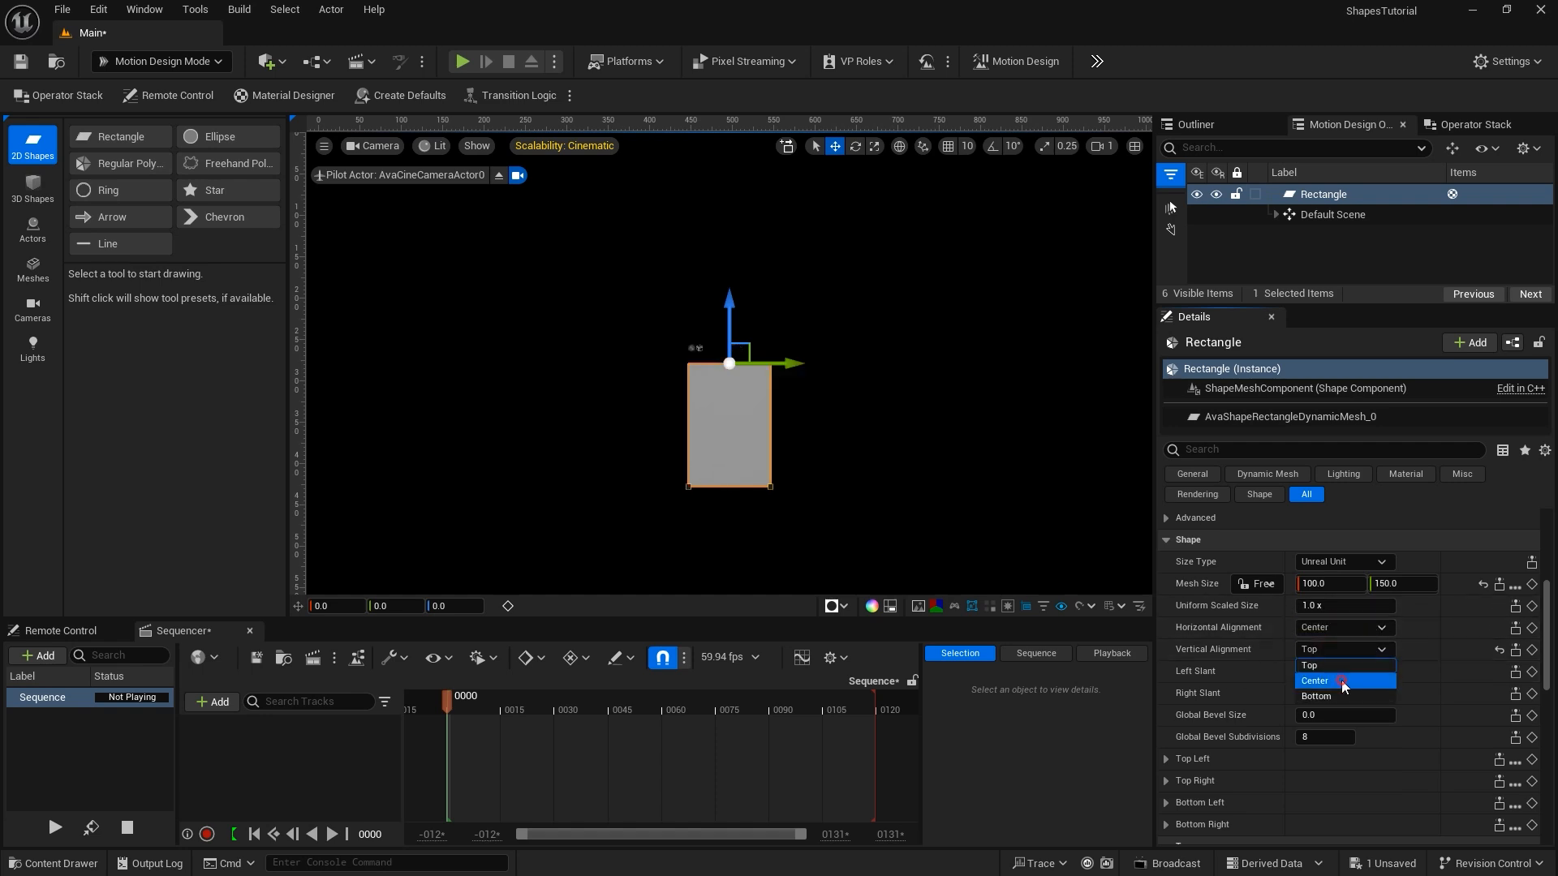
click(1342, 682)
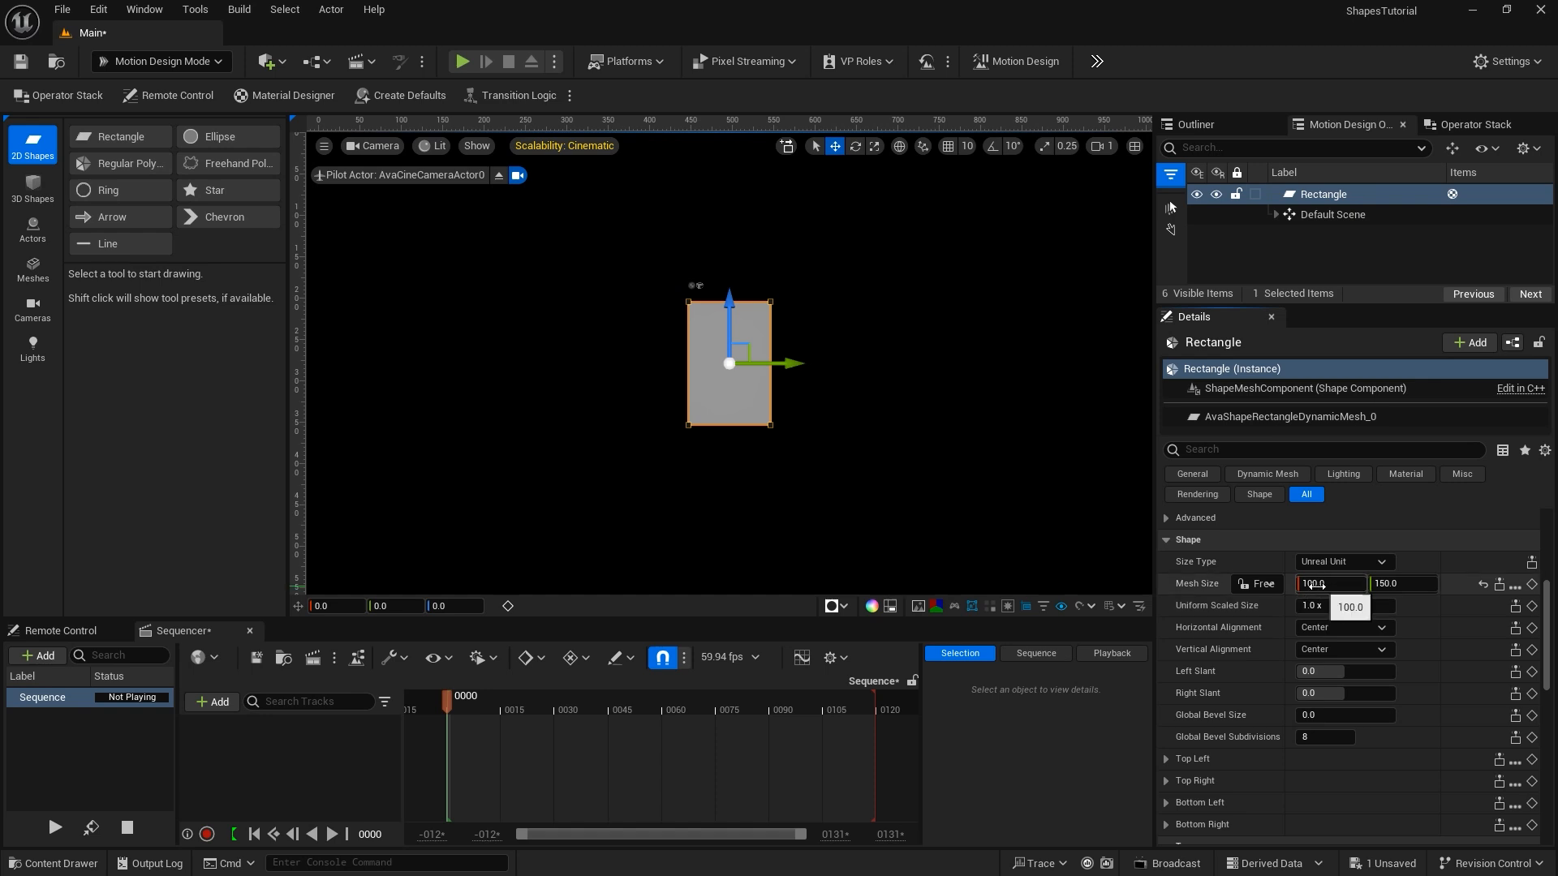
Widen the rectangle to a horizontal mesh size of about 379.
mouse_move(1314, 584)
mouse_down()
mouse_move(1411, 584)
mouse_move(1312, 588)
mouse_up()
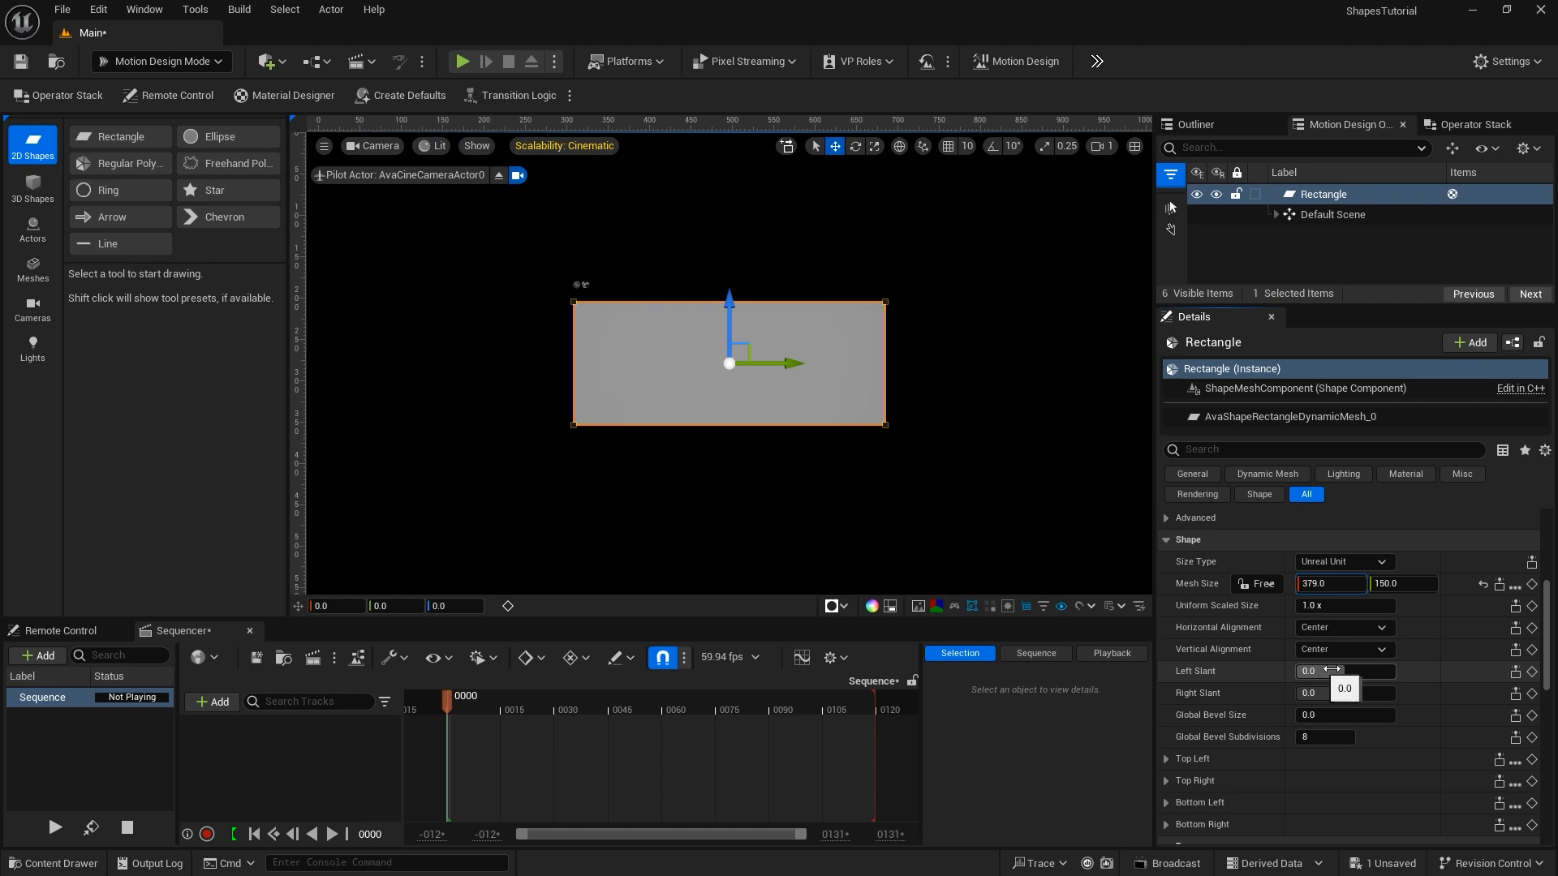
Set both the left slant and the right slant of the rectangle to 33.
click(1313, 674)
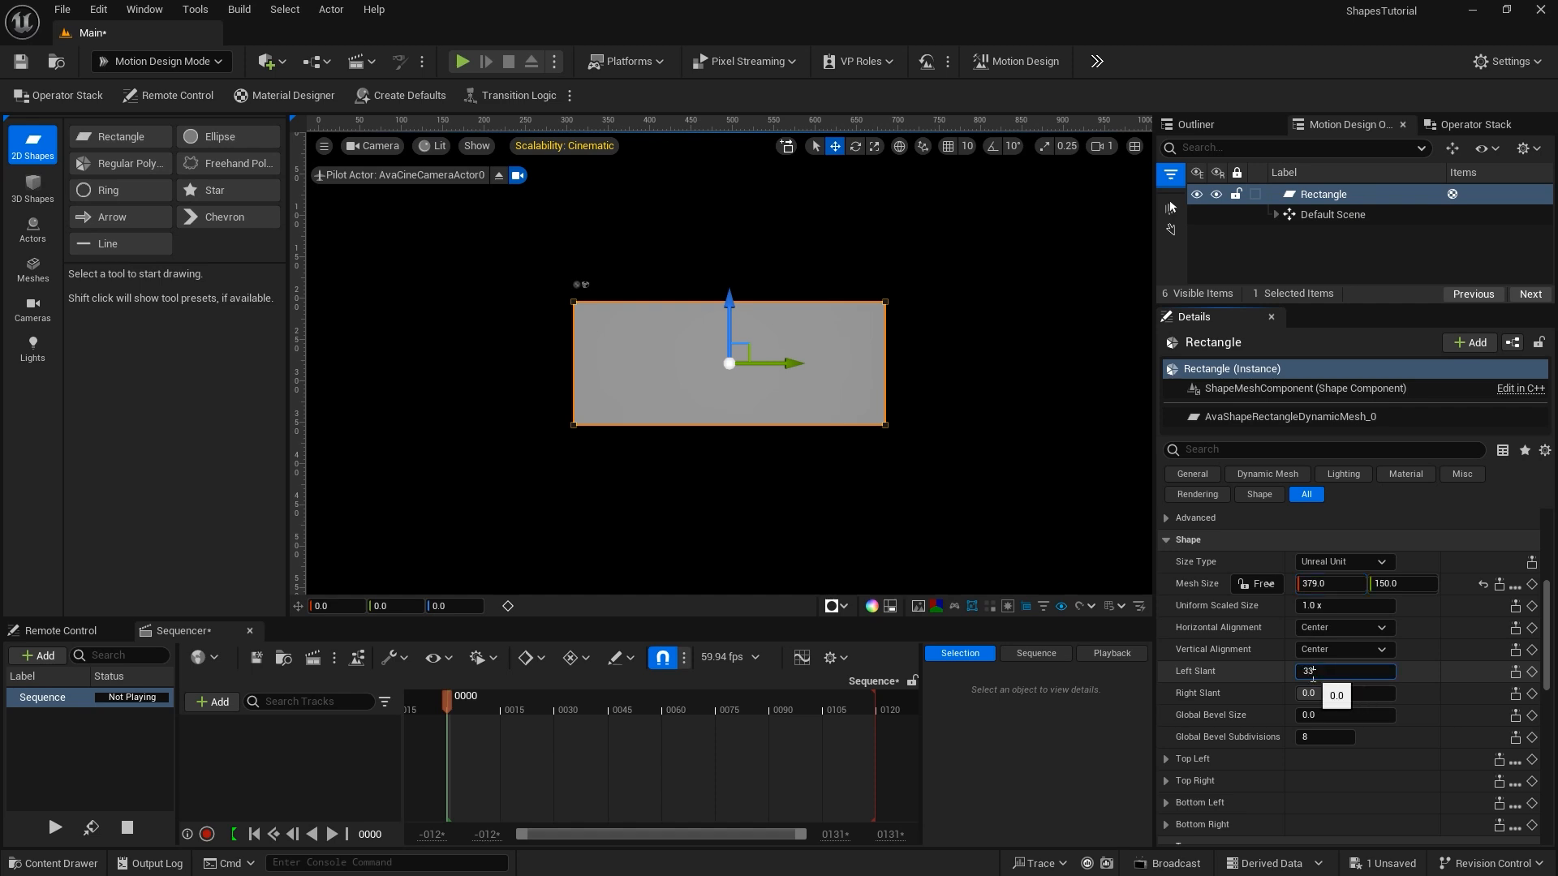
key(Return)
click(1312, 695)
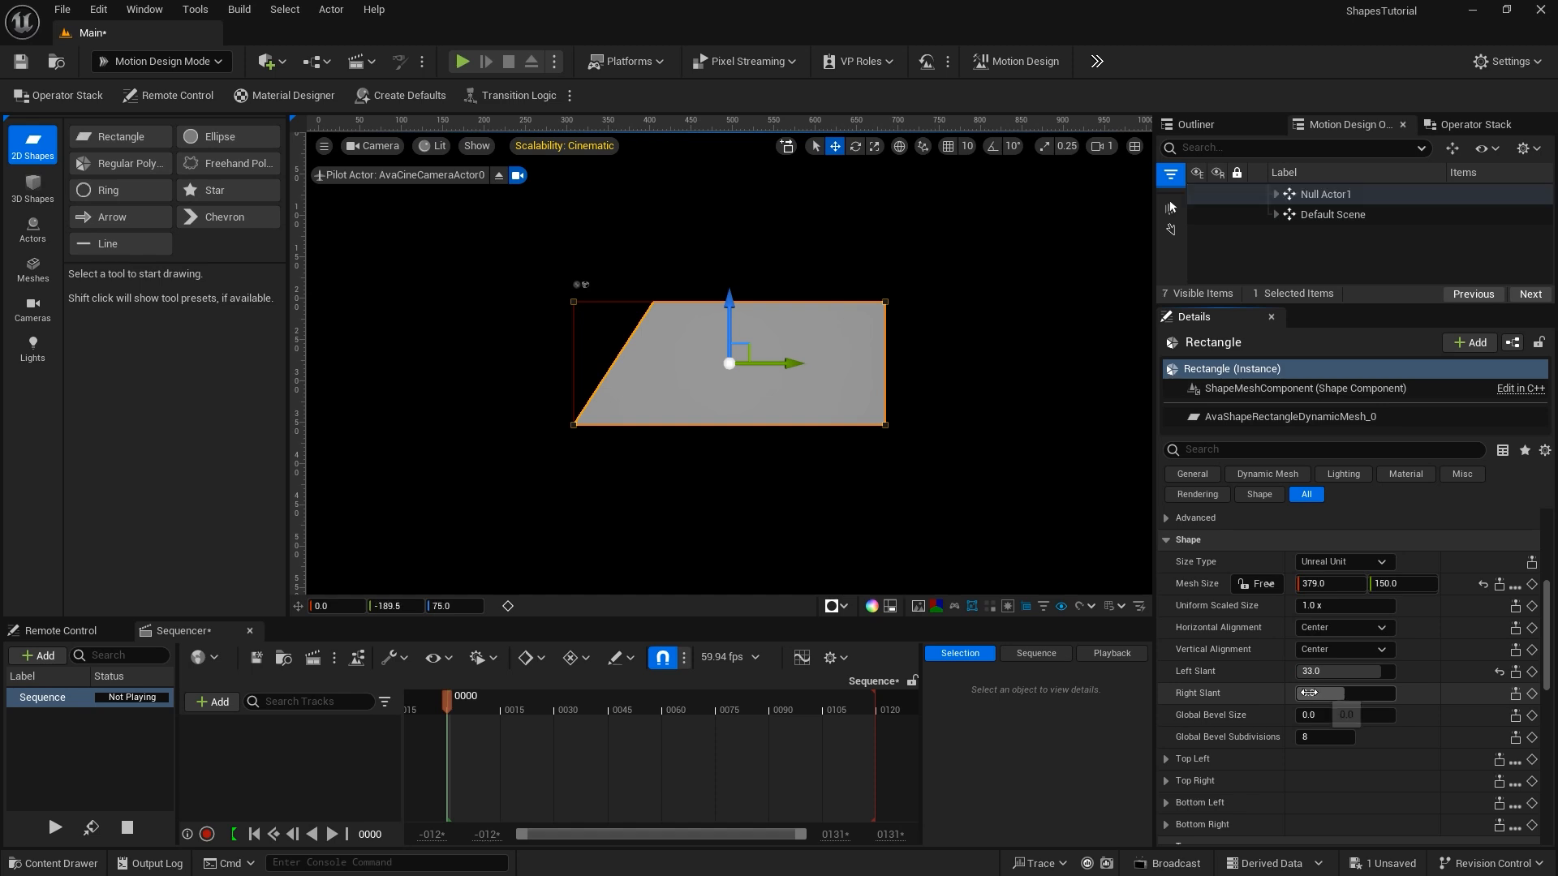
text(33)
key(Return)
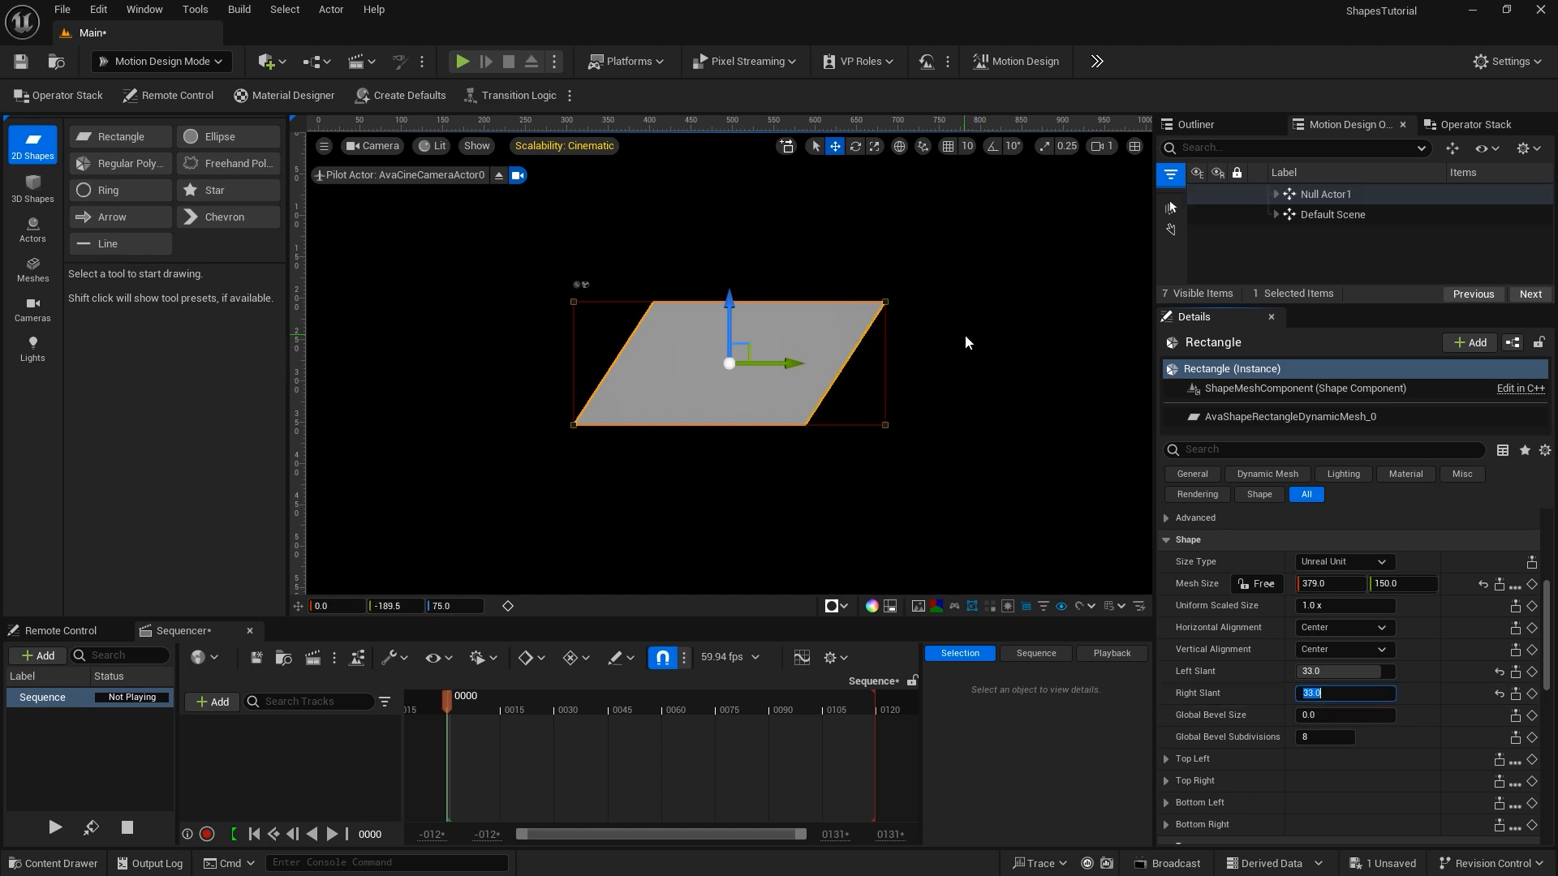
Try reducing the rectangle's right slant to about 8.5, and reset both slants to their default values.
click(1437, 694)
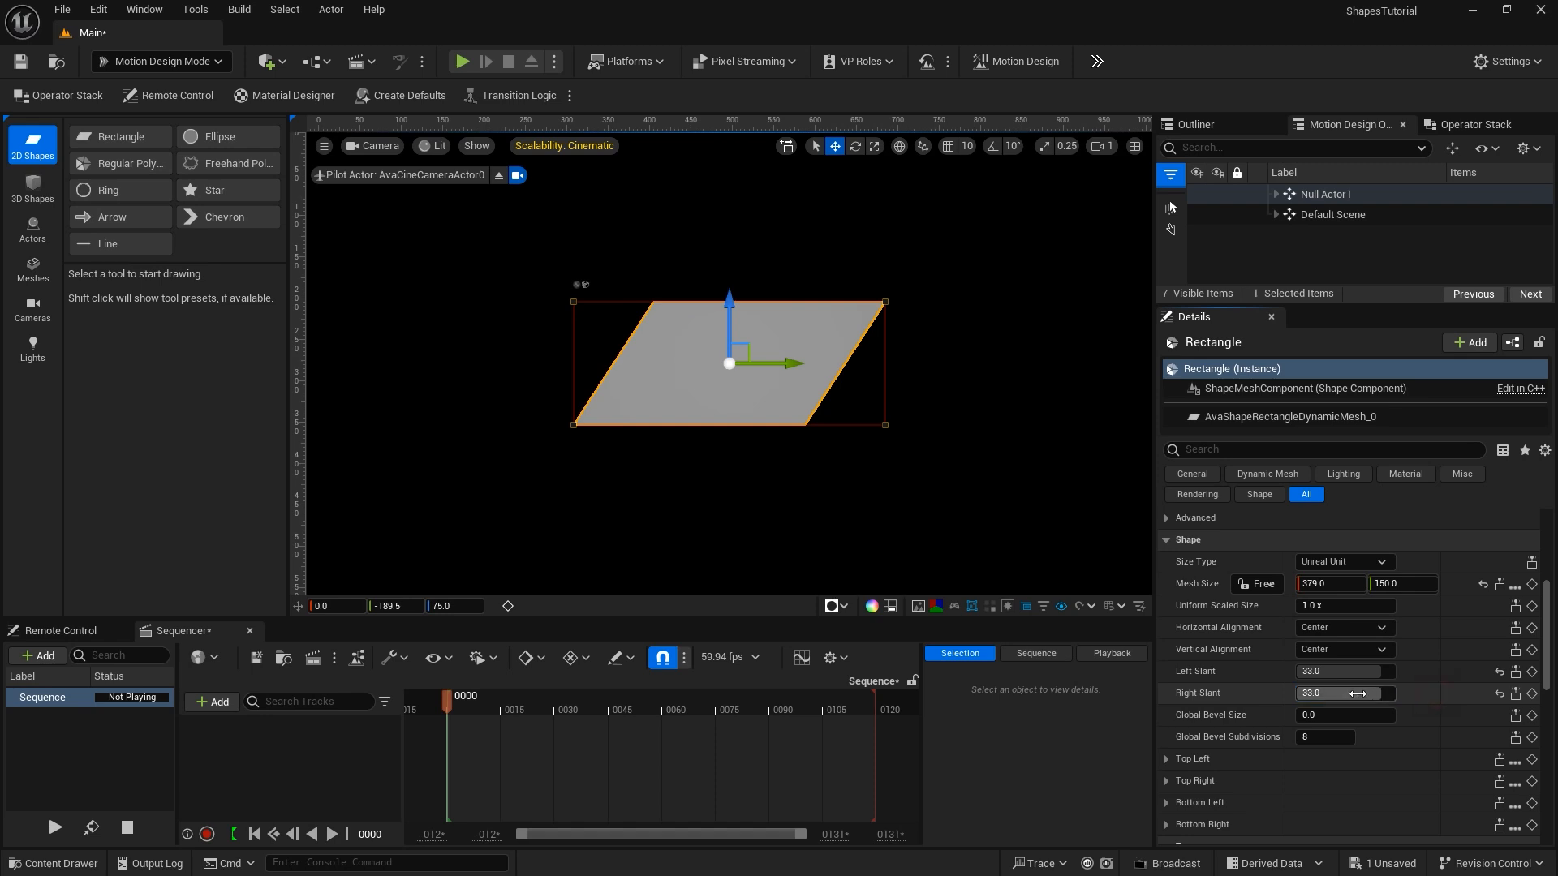
drag(1354, 694, 1324, 694)
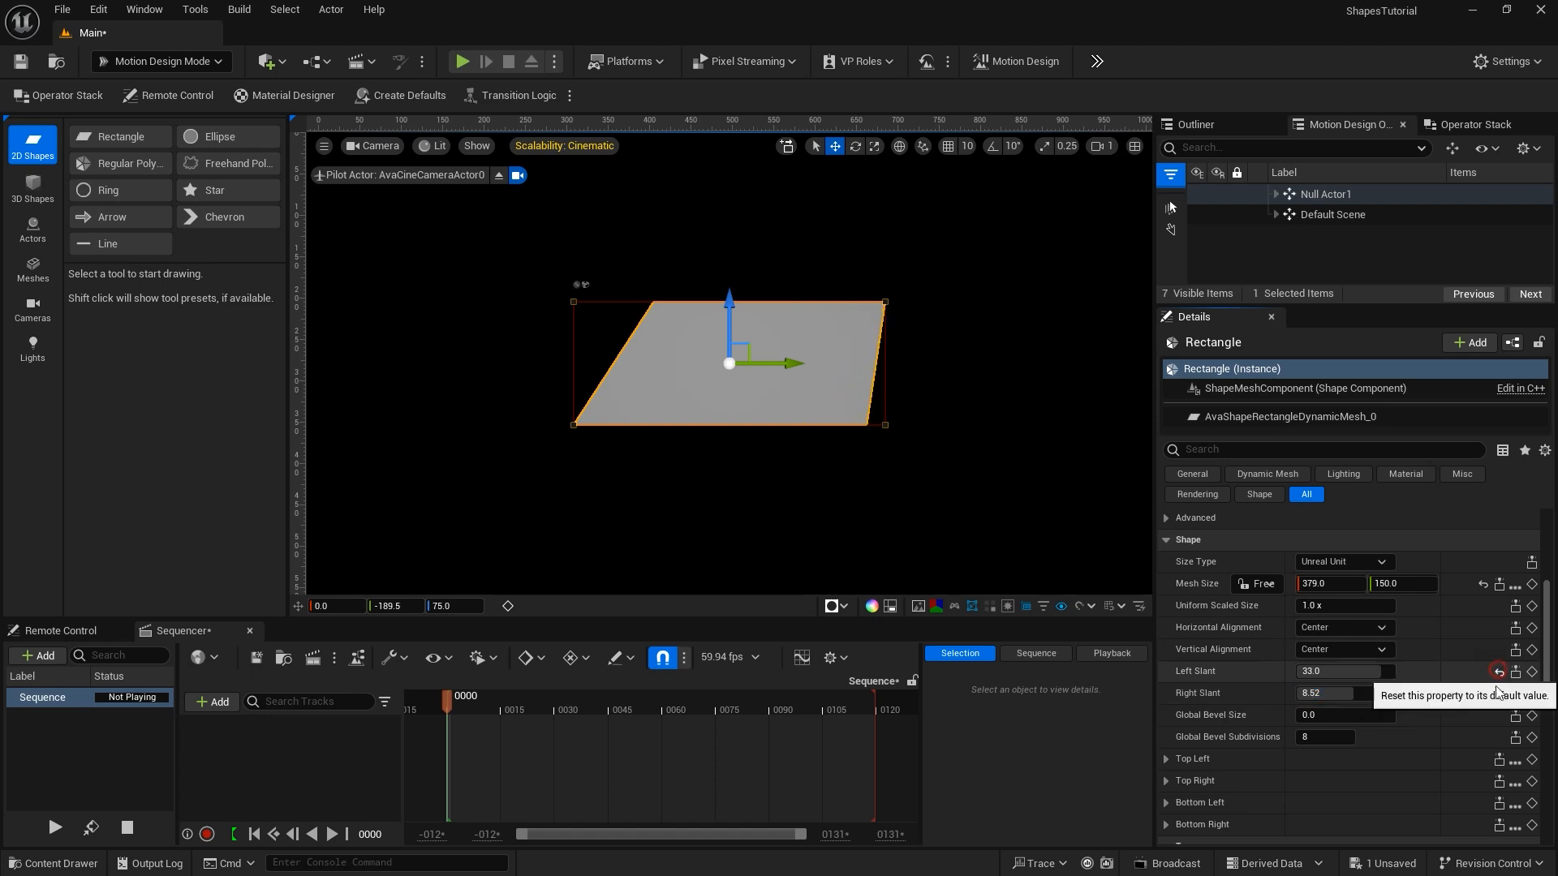
click(1499, 672)
click(1493, 695)
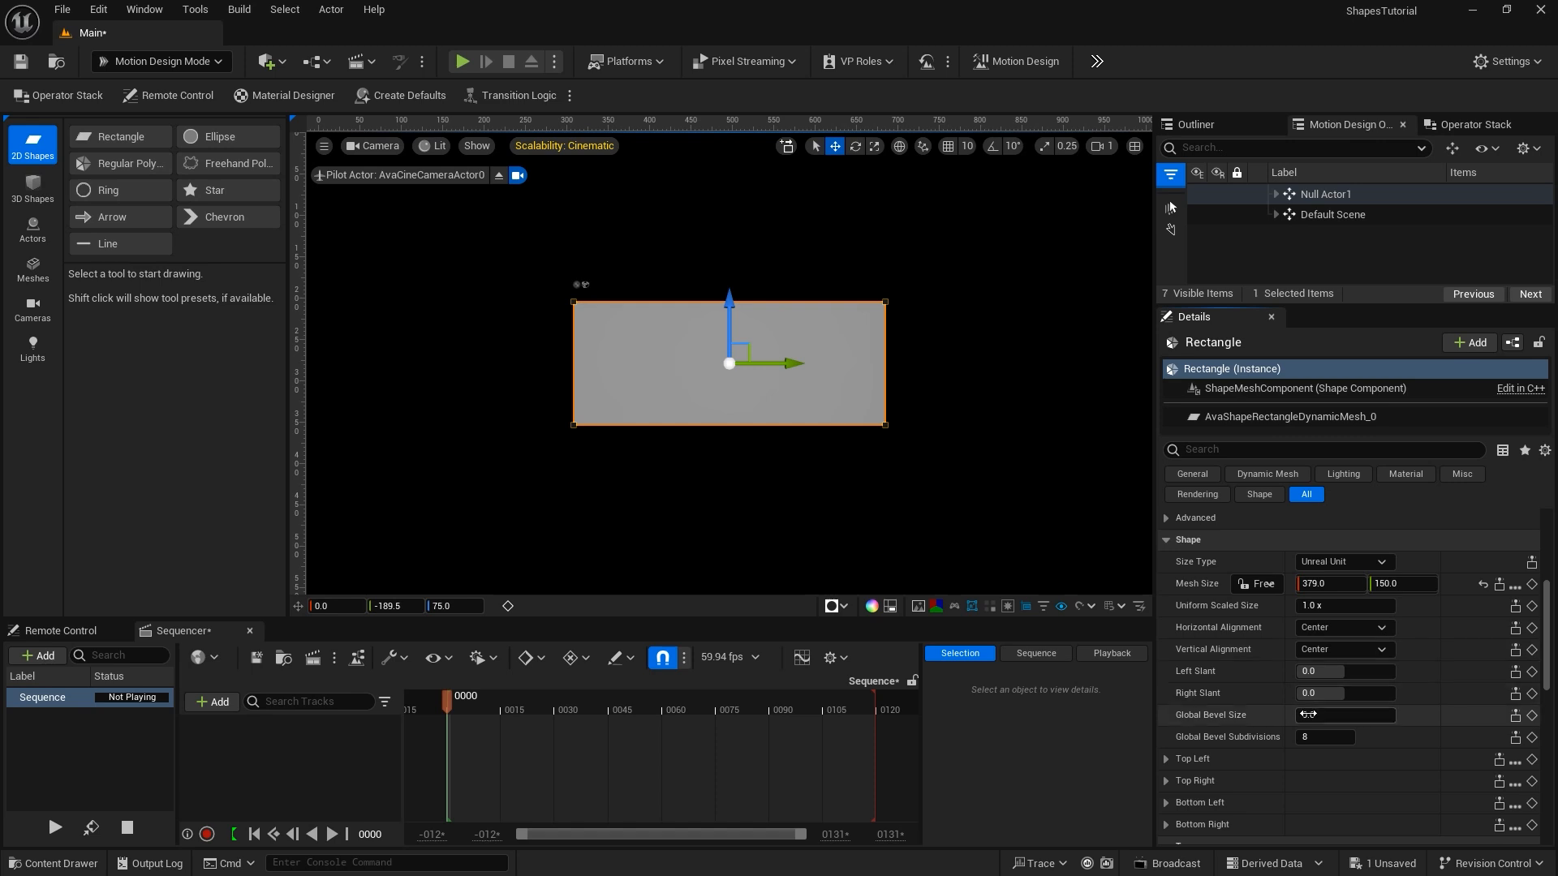
Set the rectangle's Global Bevel Size to 30.
click(1308, 715)
text(30)
key(Return)
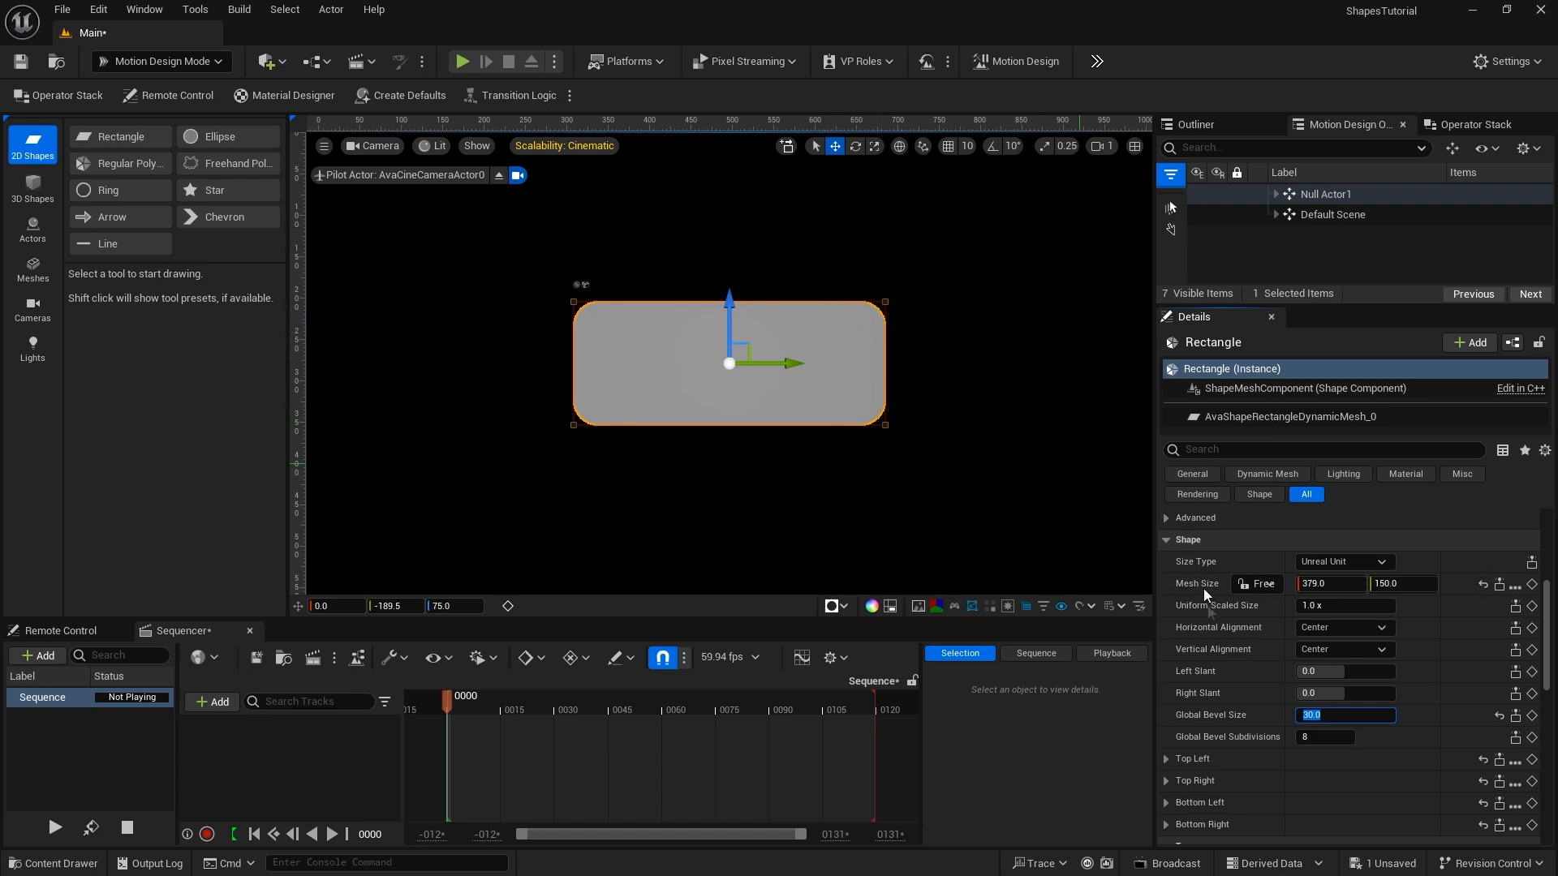
Try Global Bevel Subdivisions of 2 on the rectangle, and return the value to 8.
click(1308, 738)
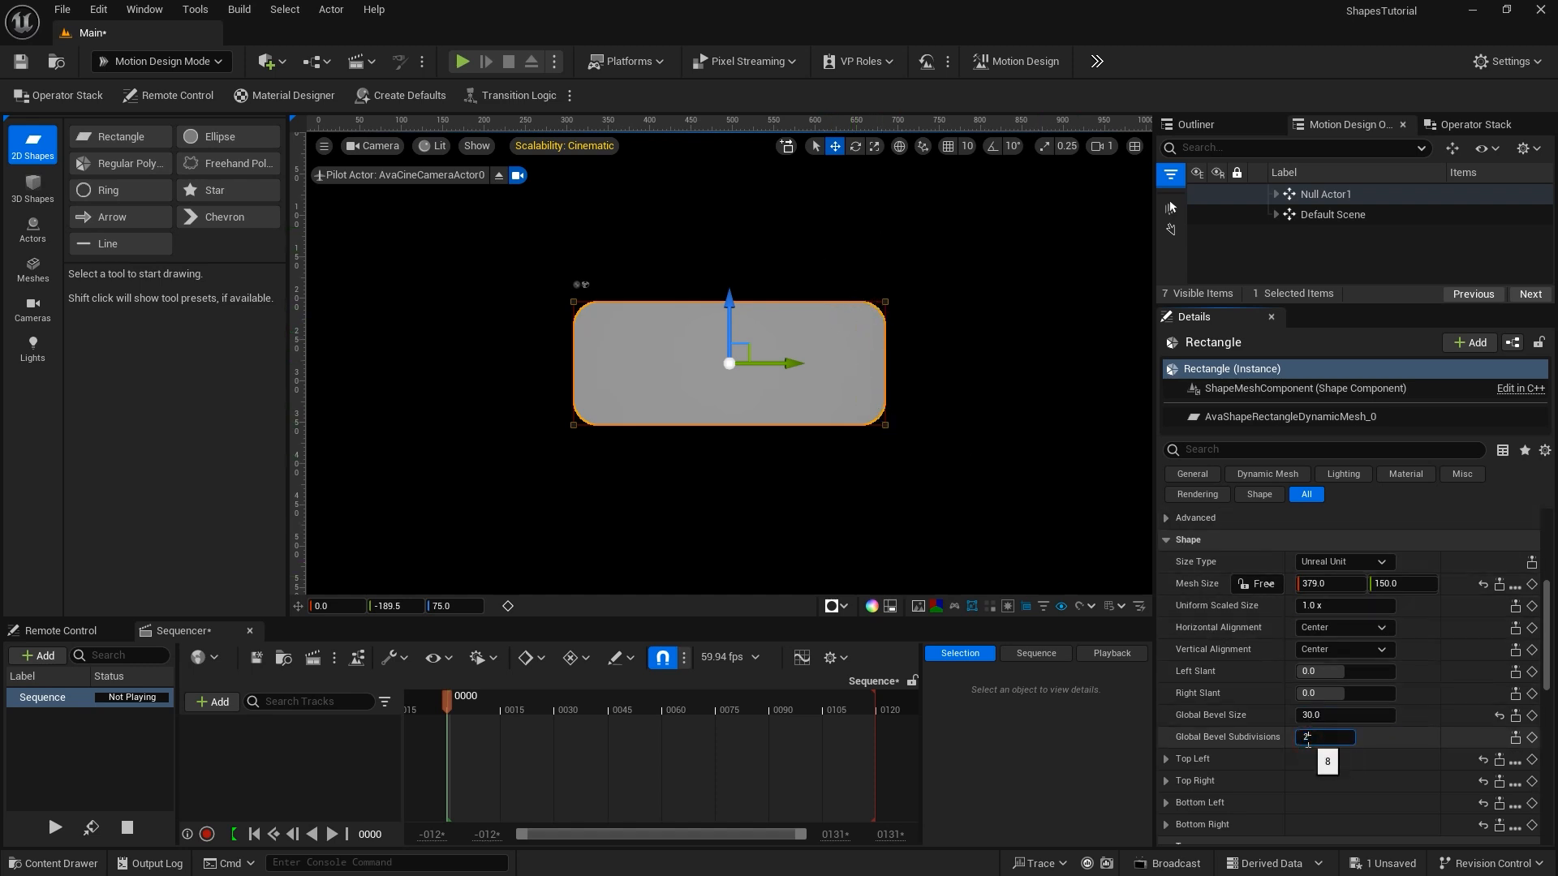
text(2)
key(Return)
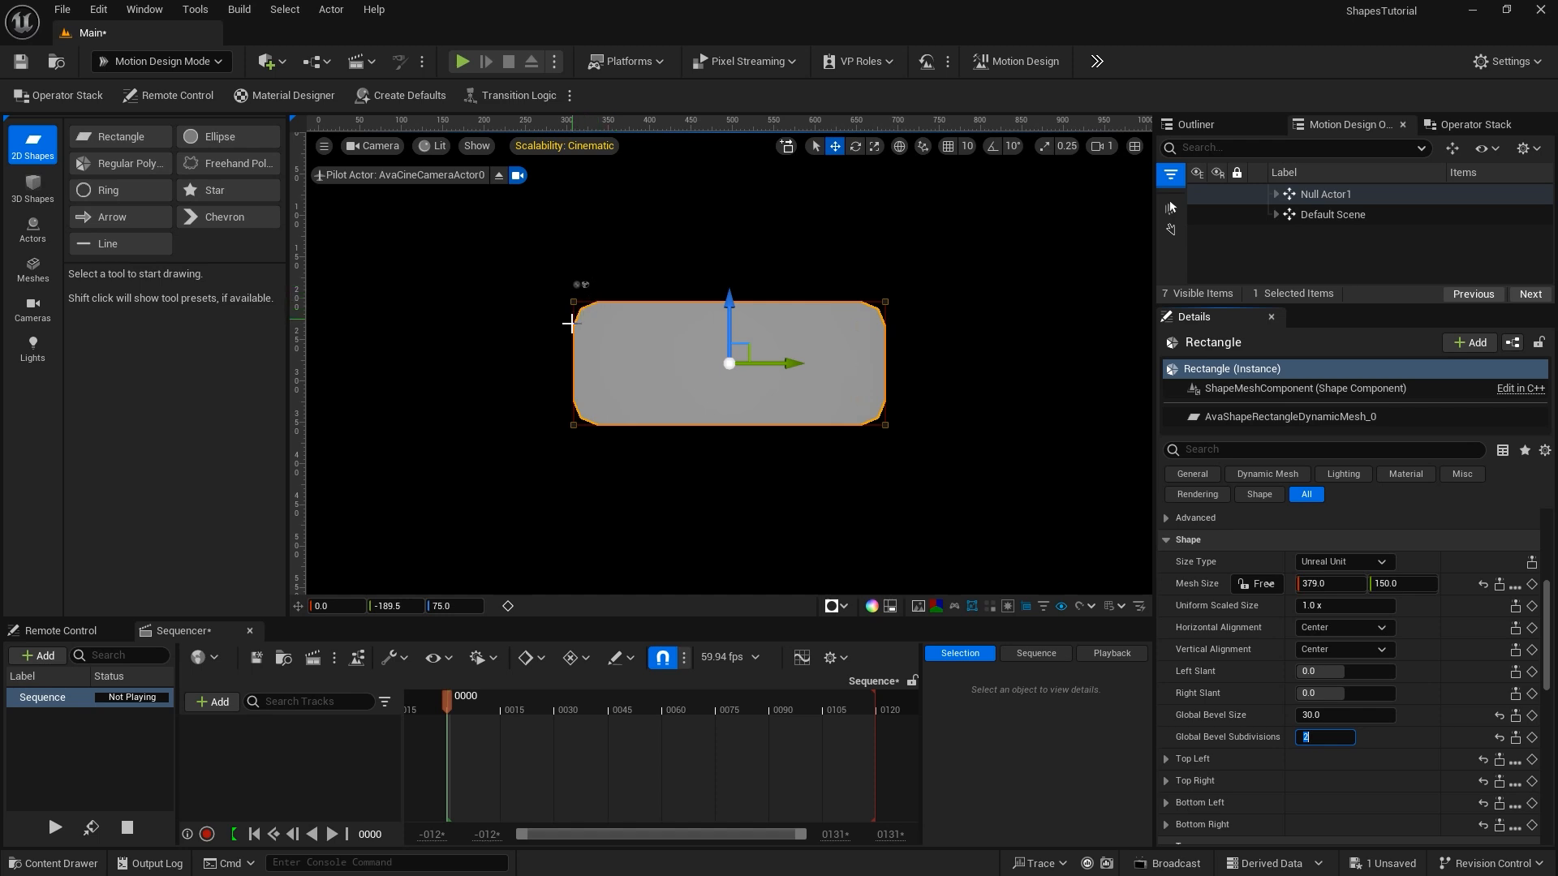
text(8)
key(Return)
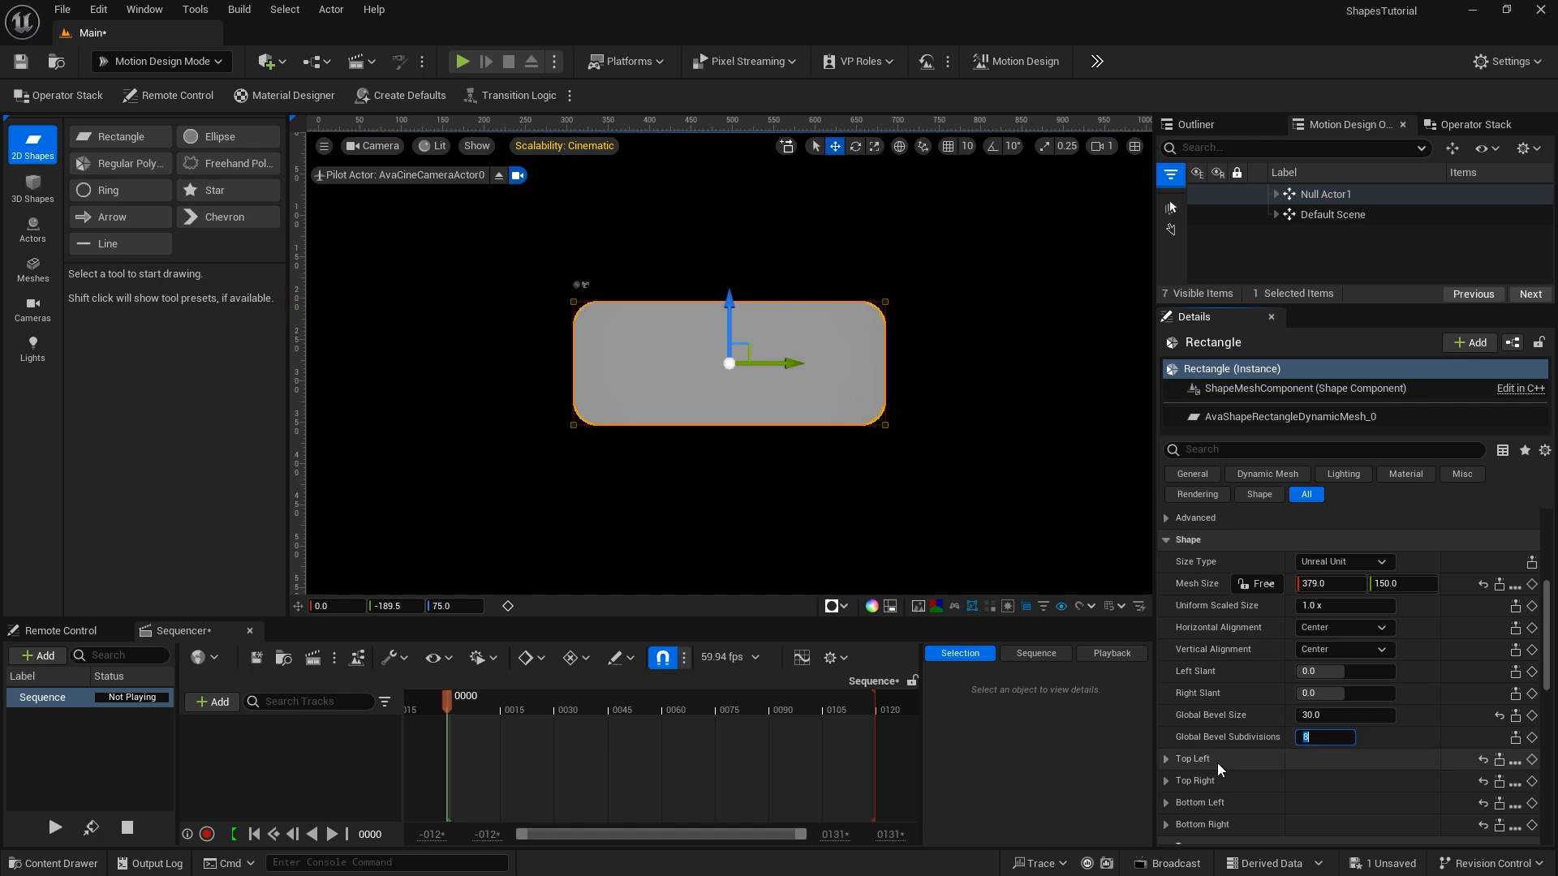
Set the bevel size of the rectangle's top left corner to 0 to make only that corner sharp.
click(1166, 759)
click(1309, 804)
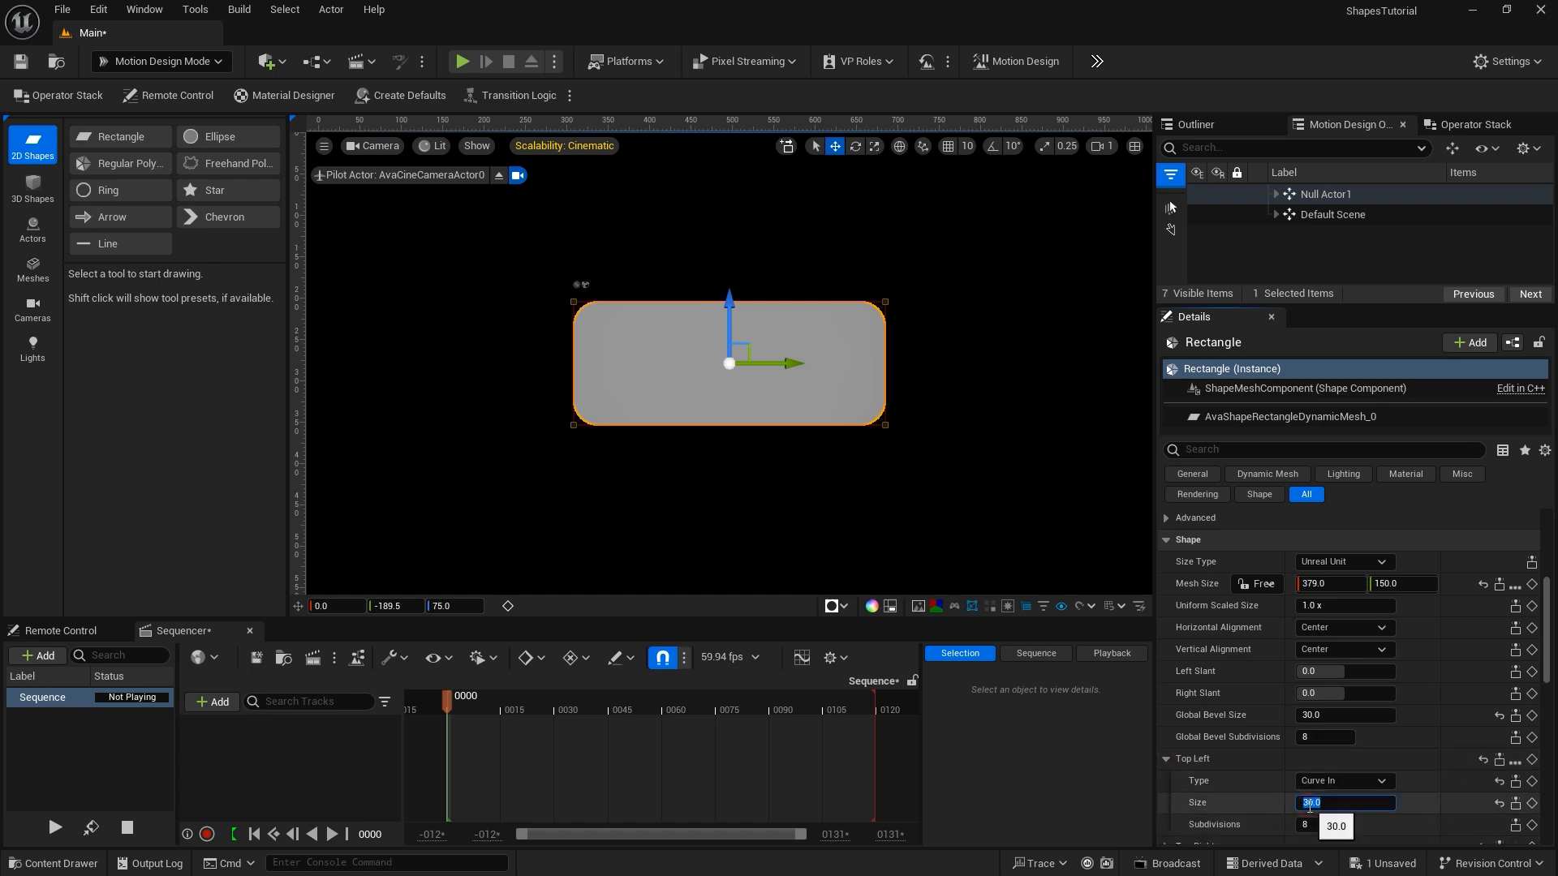
text(1)
key(Return)
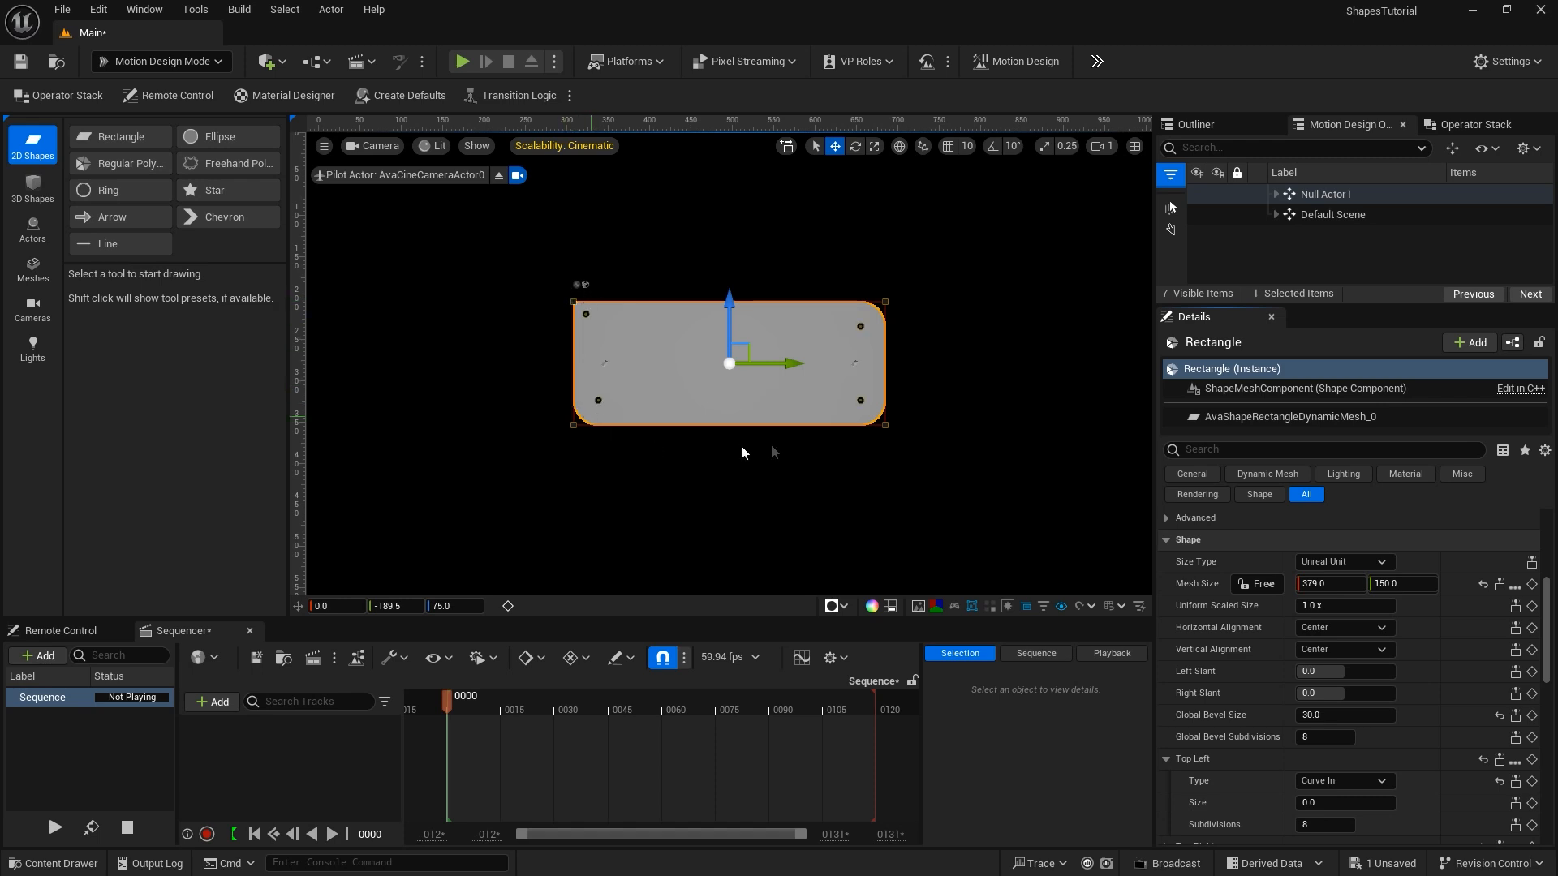
click(1166, 758)
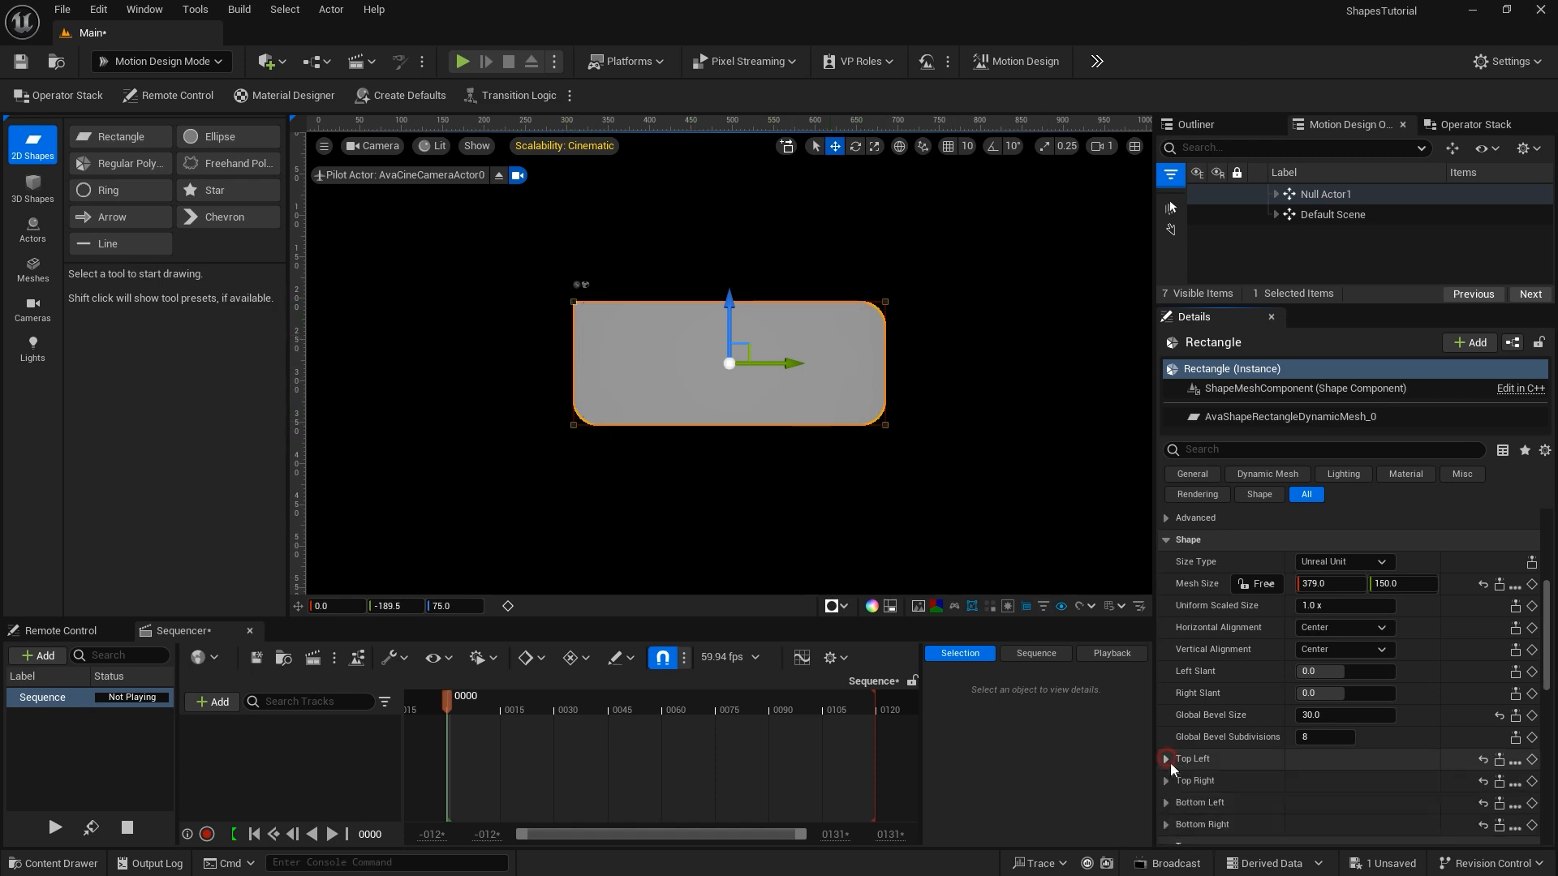
Toggle the Cast Shadow option in the rectangle's lighting settings.
scroll(1191, 781, down, 5)
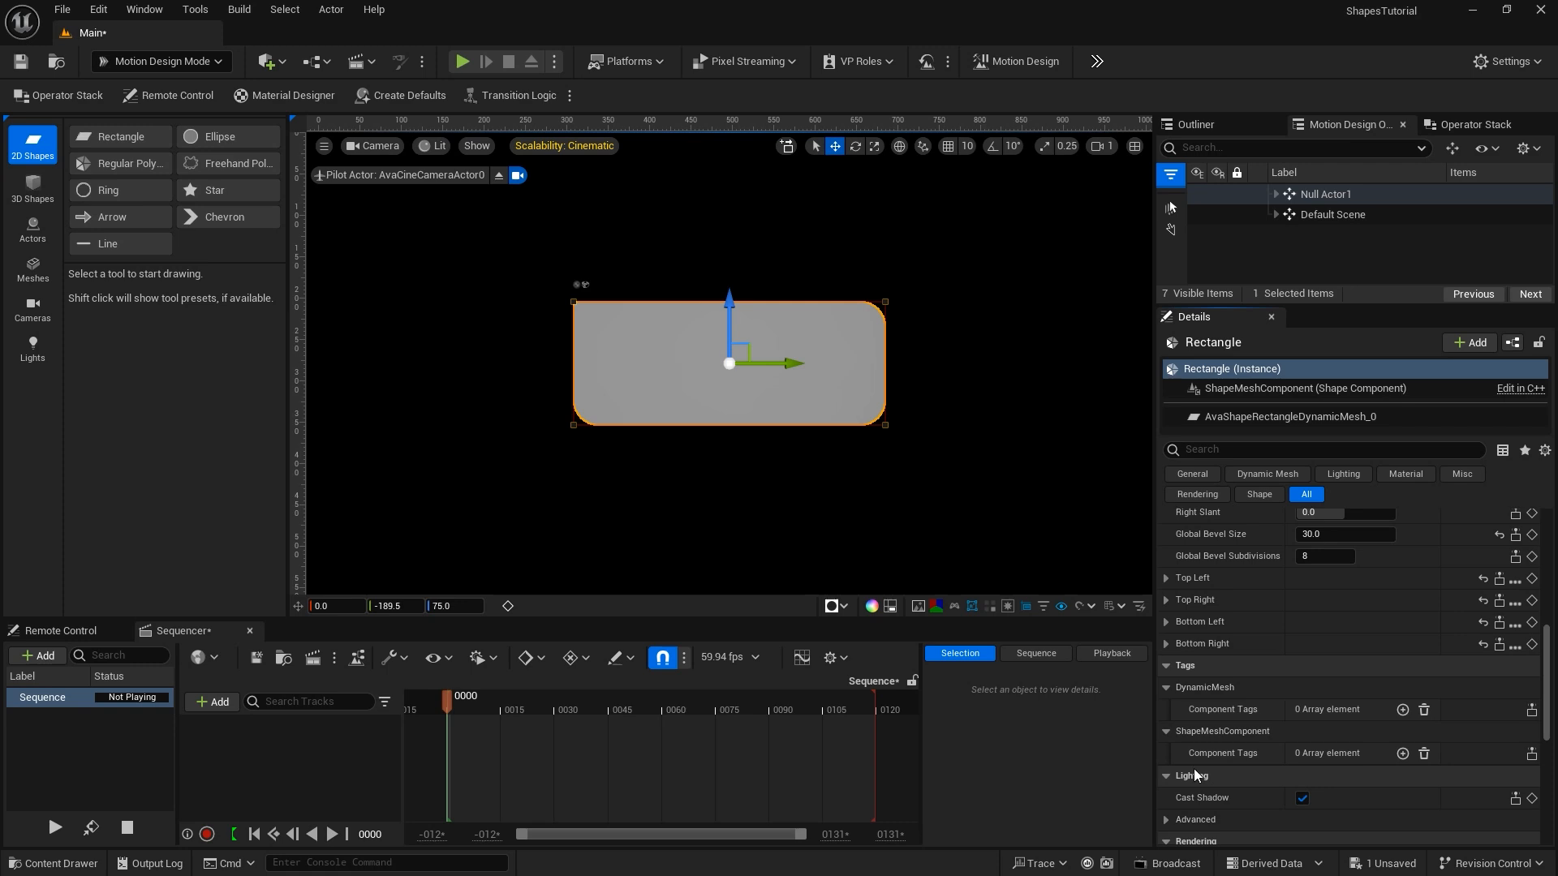
scroll(1195, 767, down, 1)
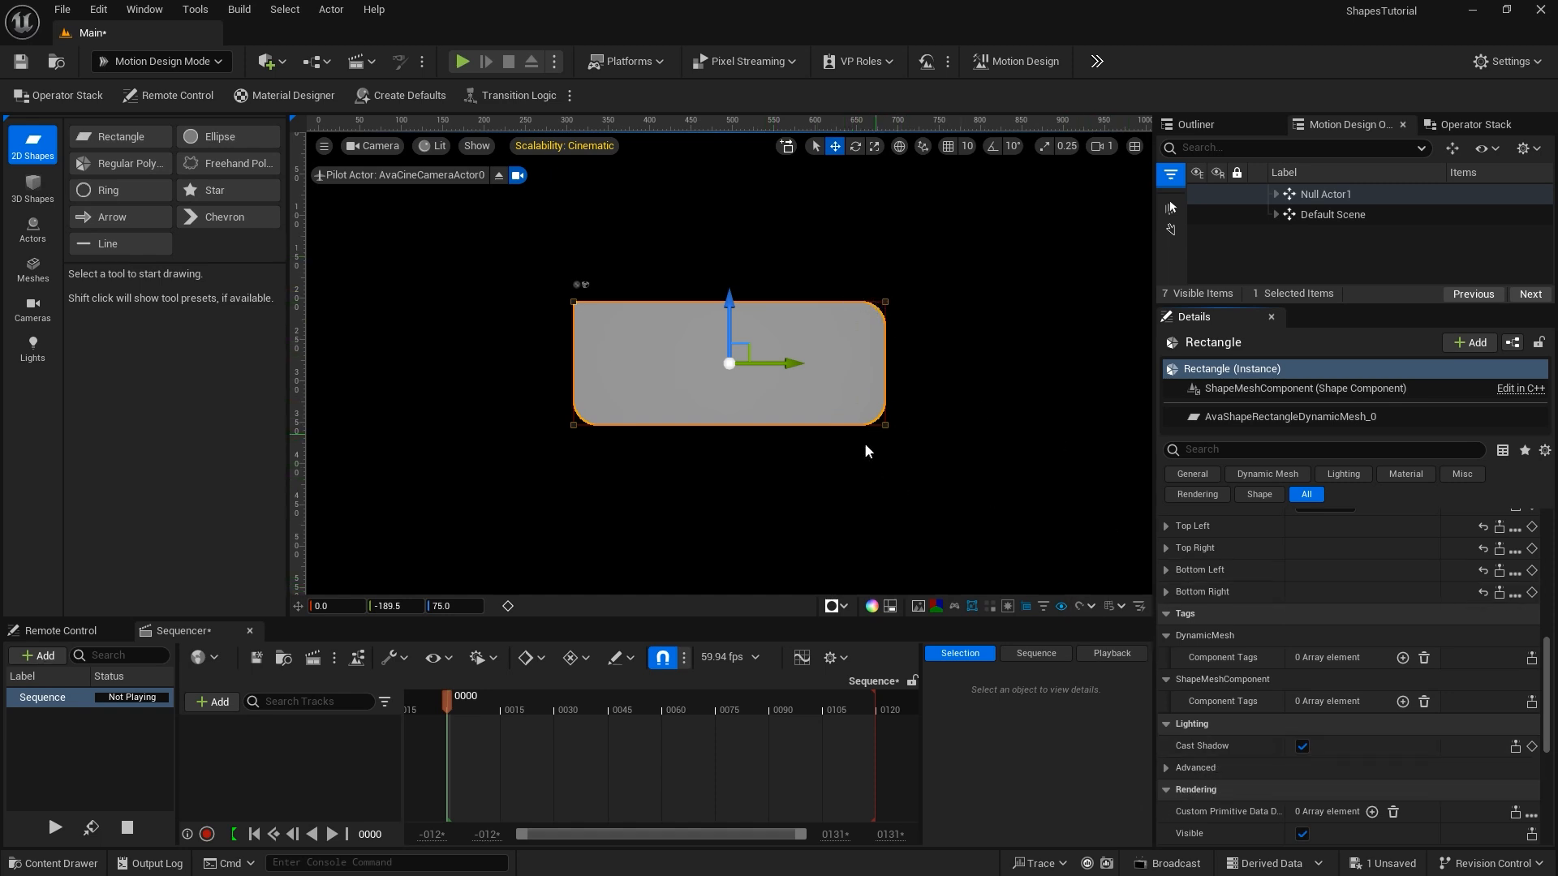
click(1301, 746)
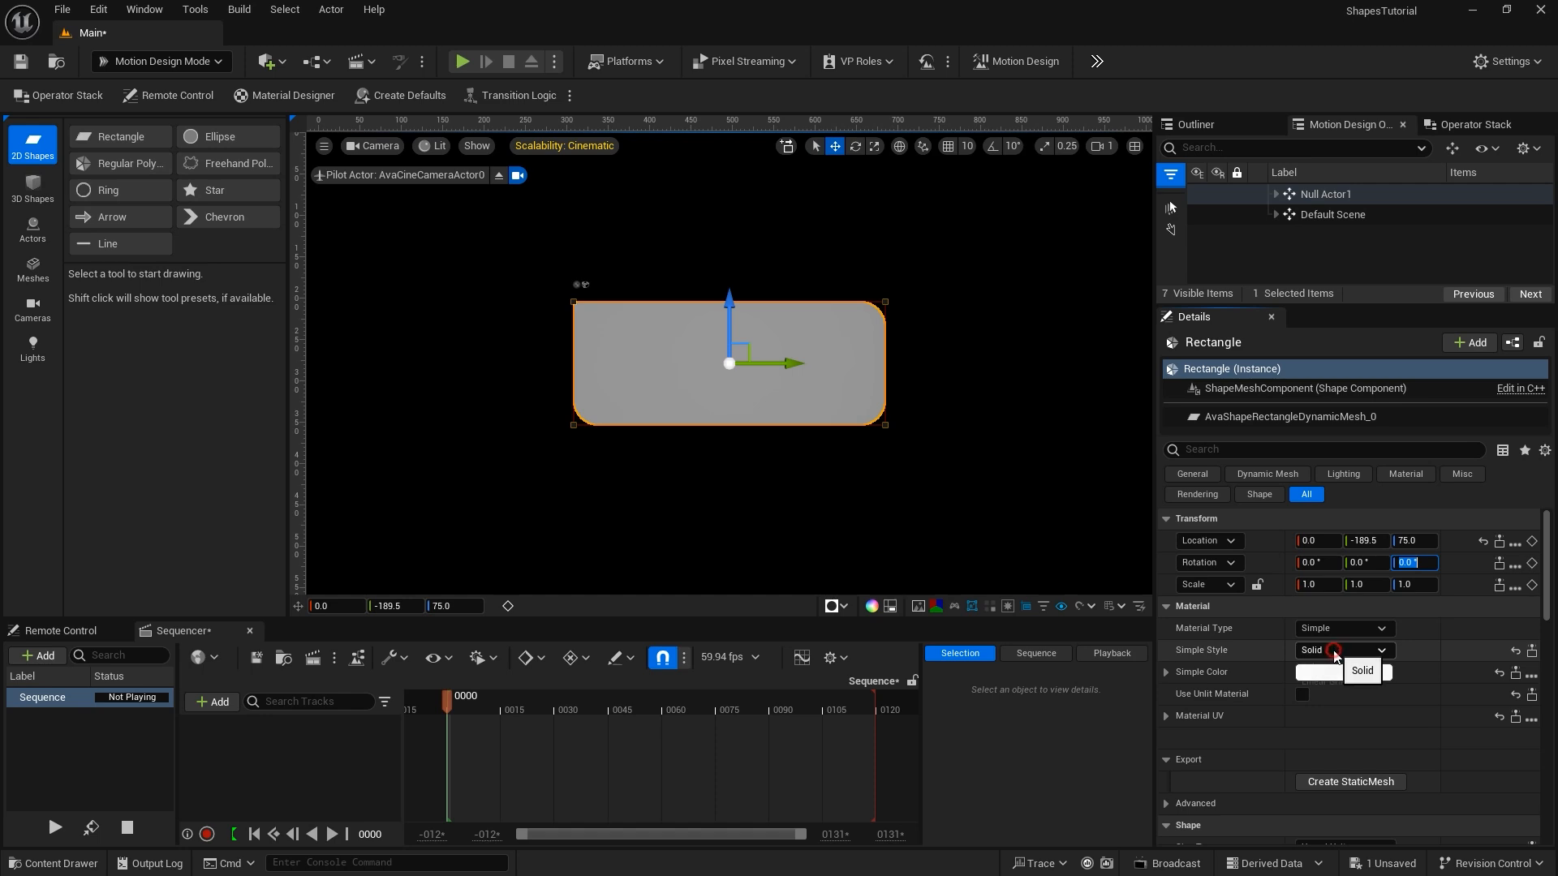
Try the Linear Gradient simple style on the rectangle's material, and return the style to Solid.
click(1335, 653)
click(1340, 680)
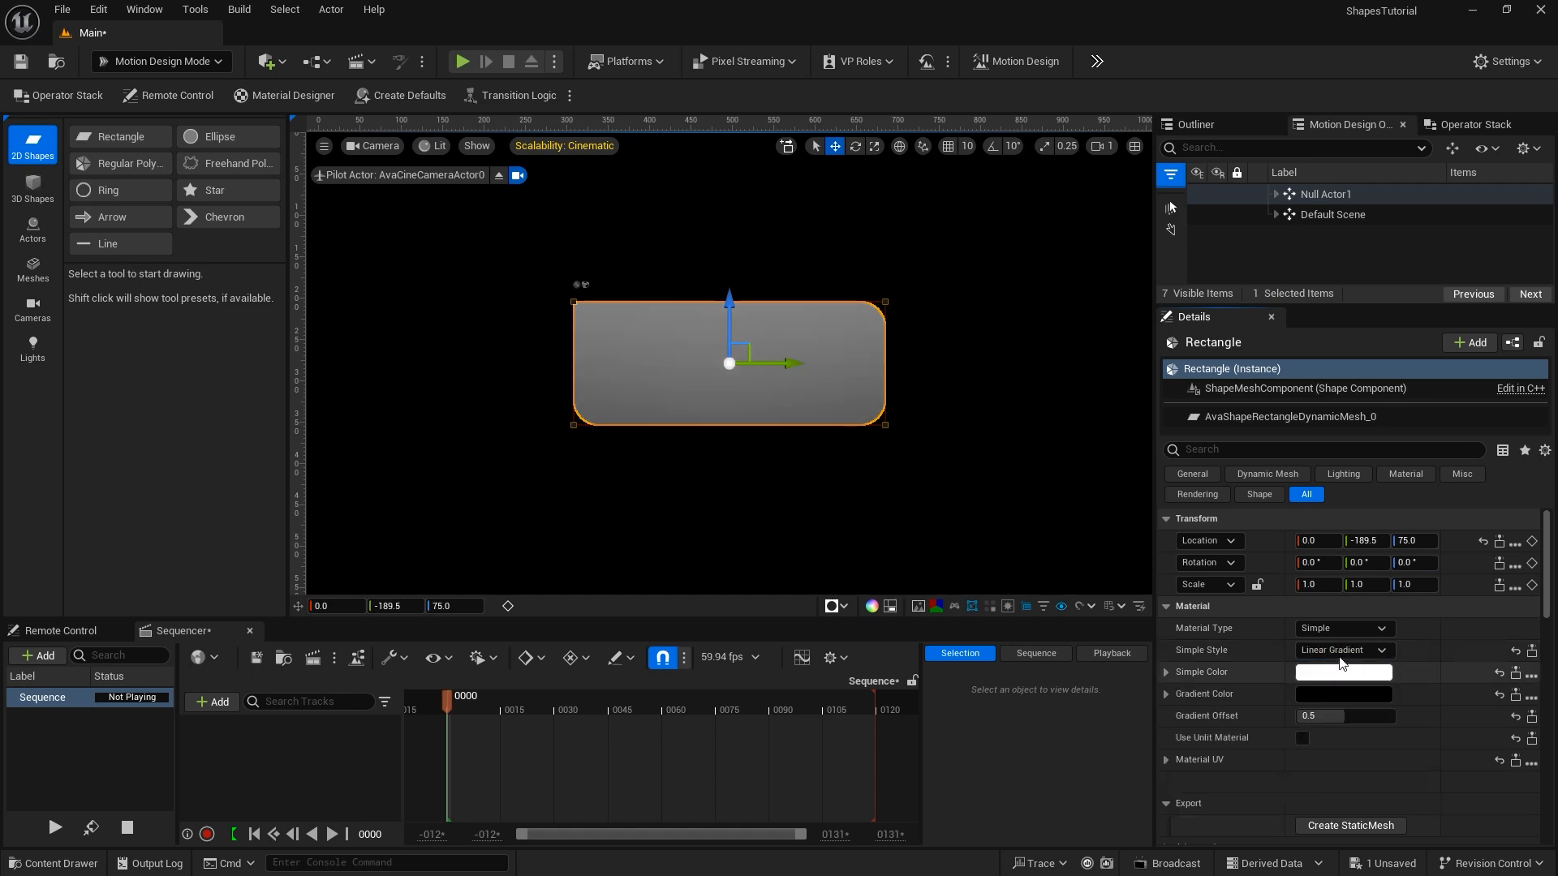
click(1341, 650)
click(1341, 661)
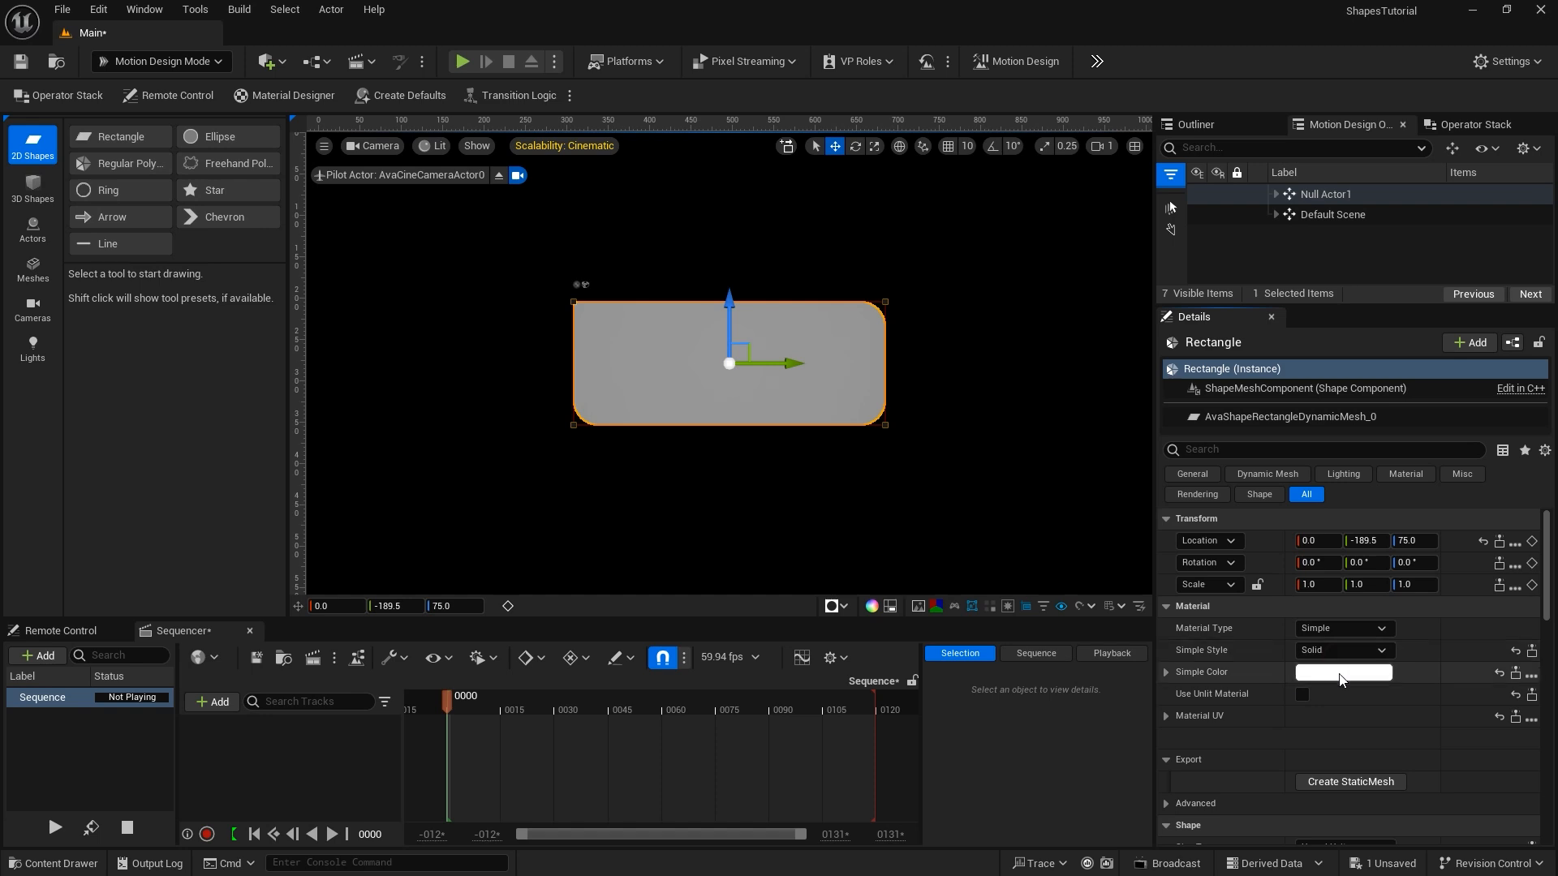
Set the rectangle's Simple Color to blue (sRGB 0057FFFF), and try Use Unlit Material on and off.
click(1340, 673)
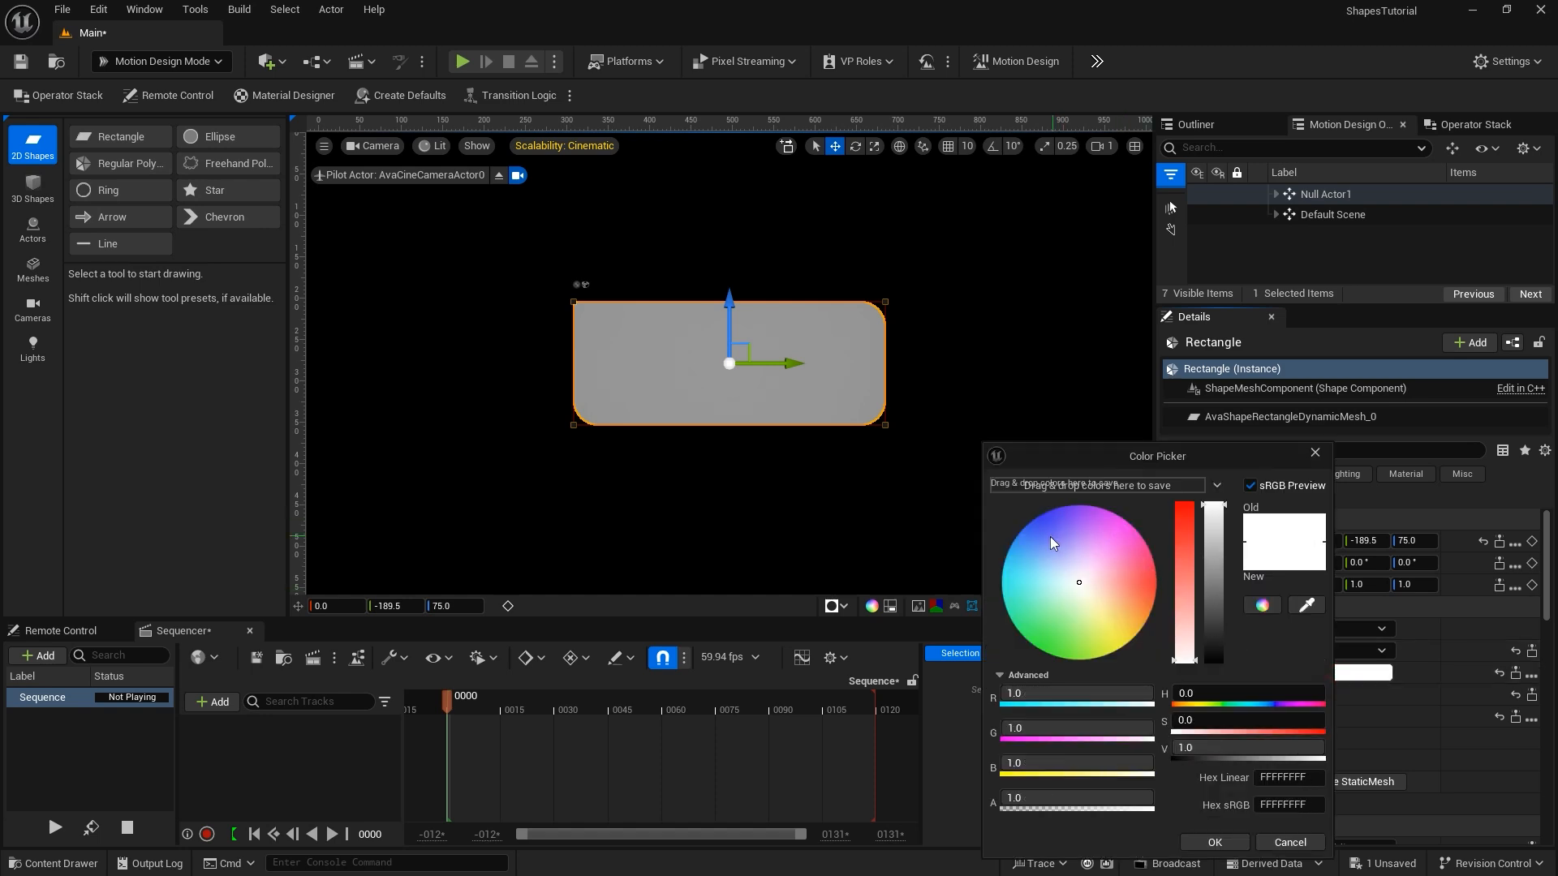
click(1034, 519)
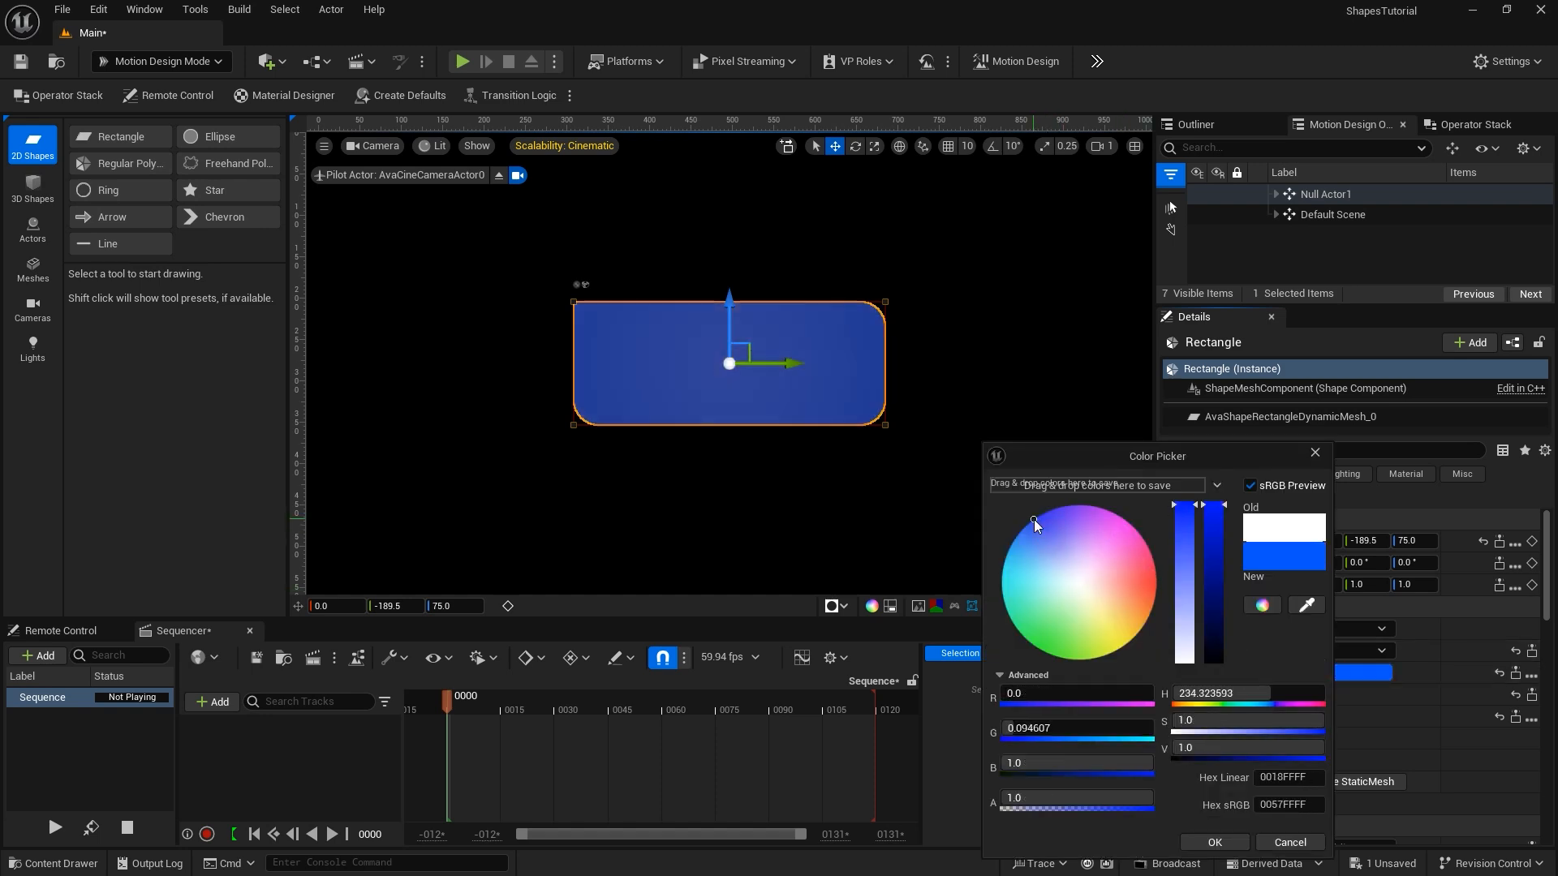
click(1221, 843)
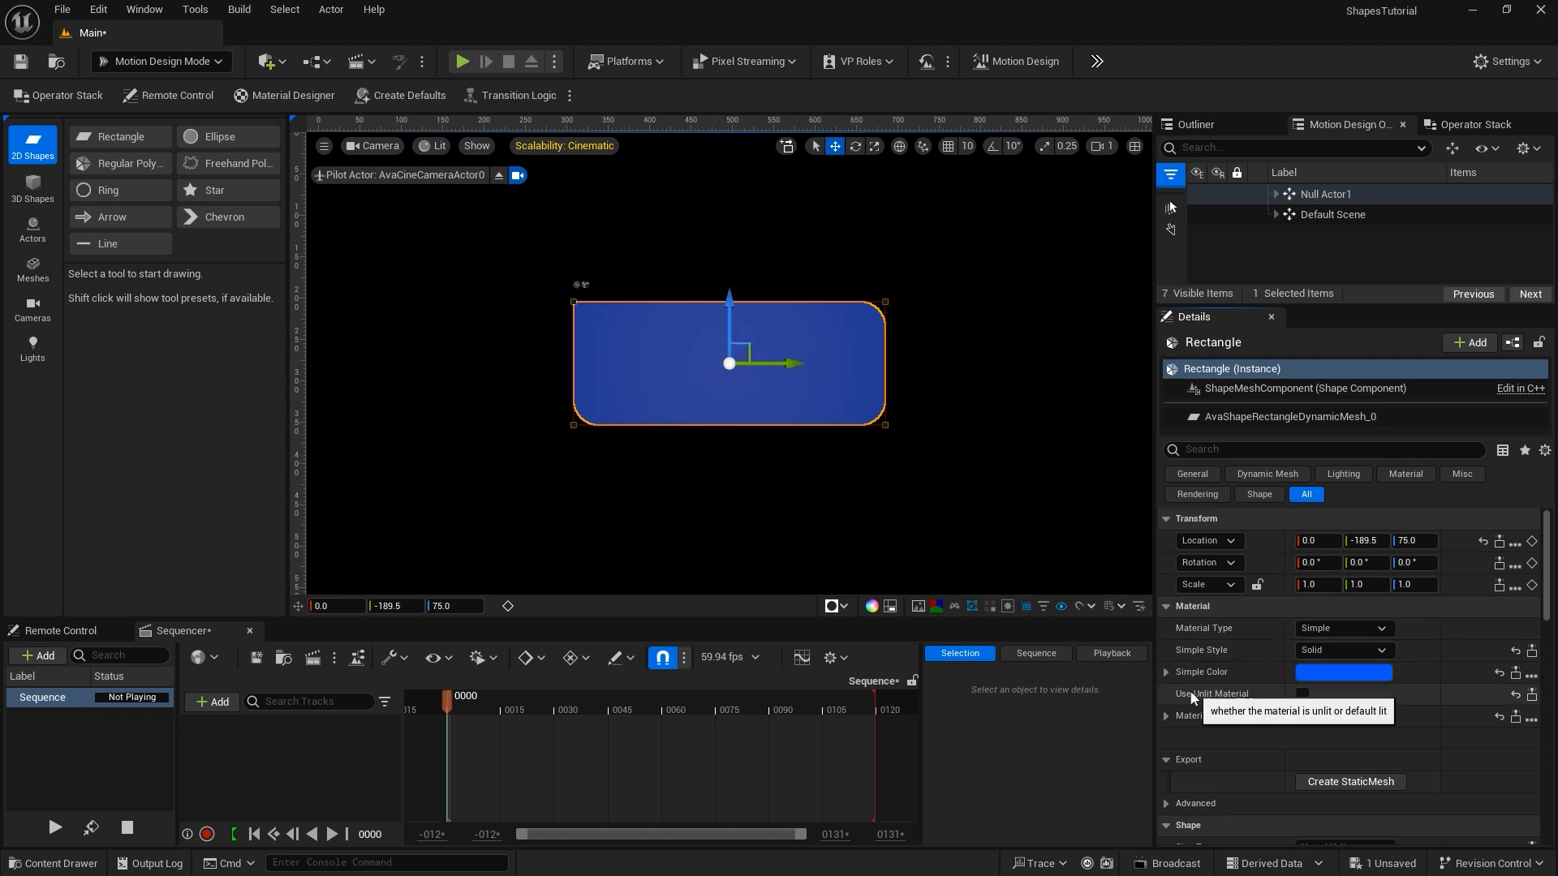
click(1303, 695)
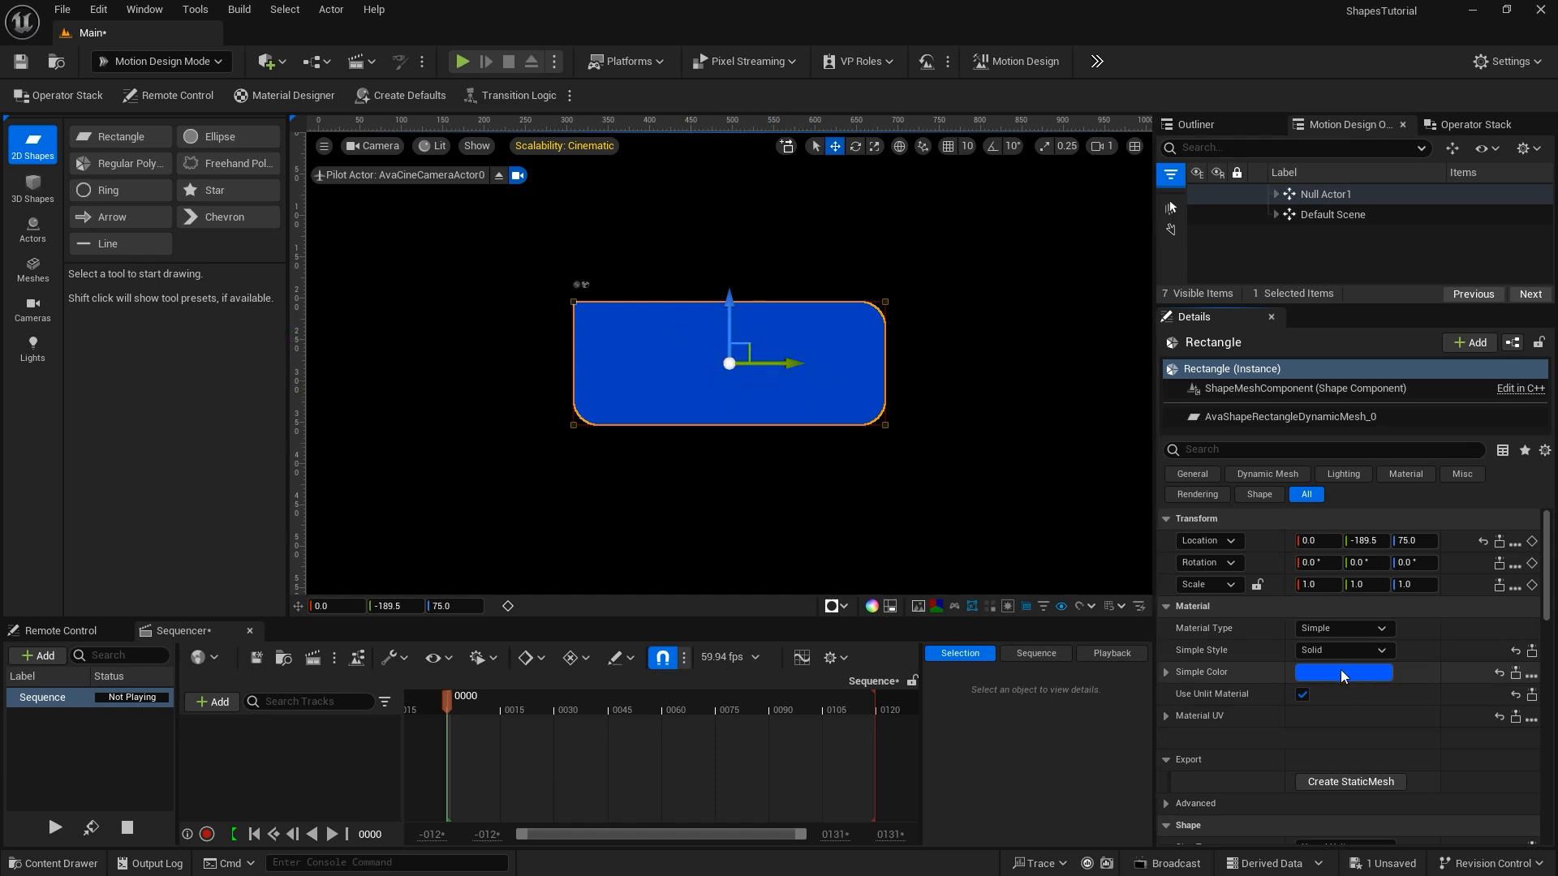
click(1304, 695)
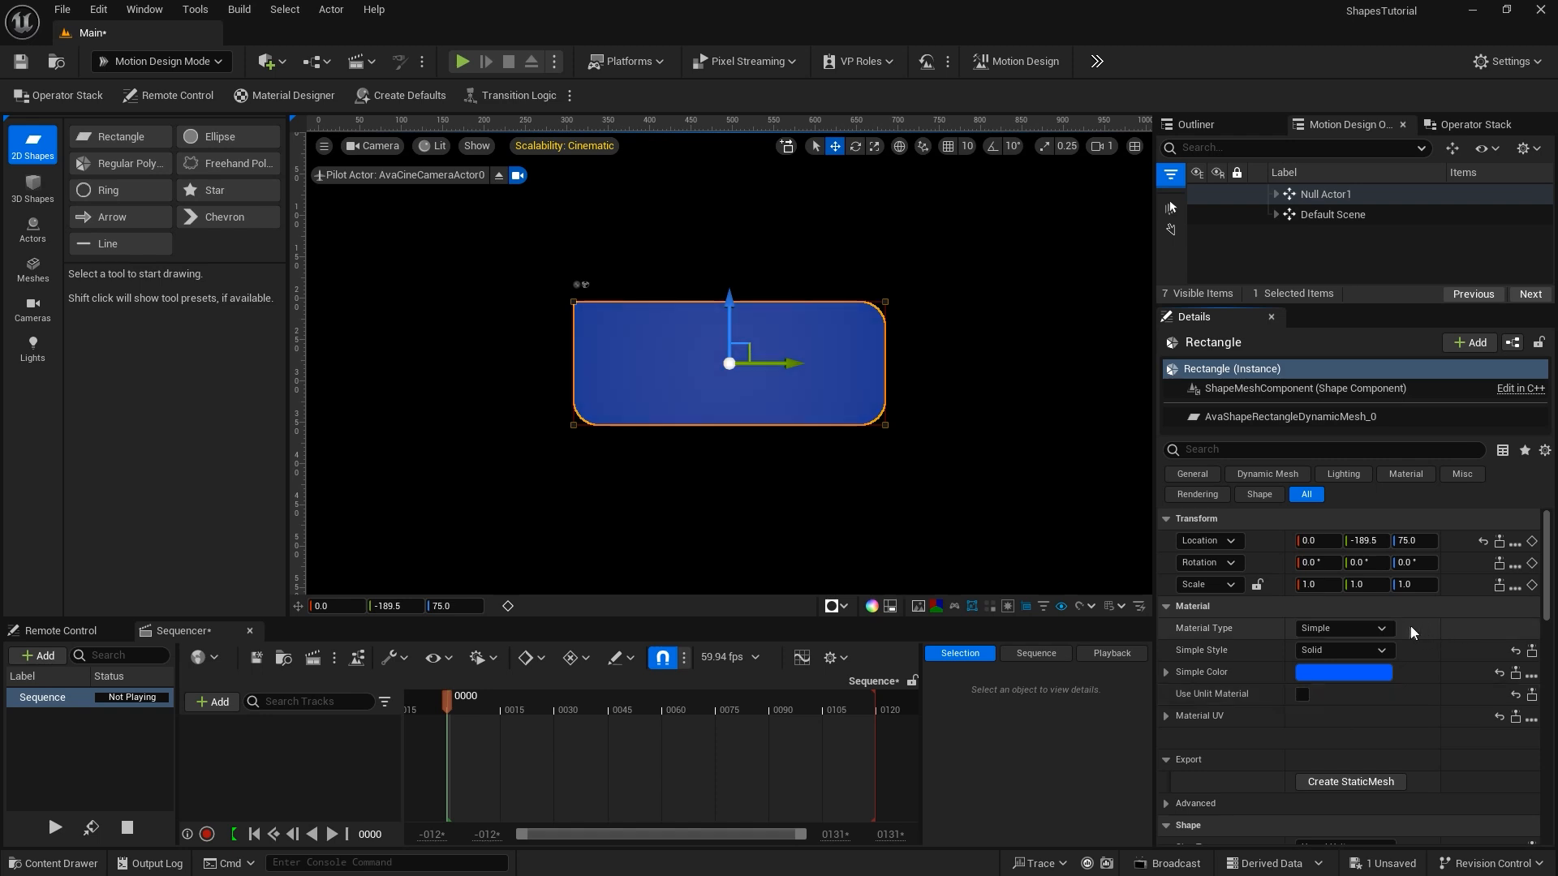
Change the rectangle's material type to Asset and assign the AnimSharingBlue material instance.
click(1383, 629)
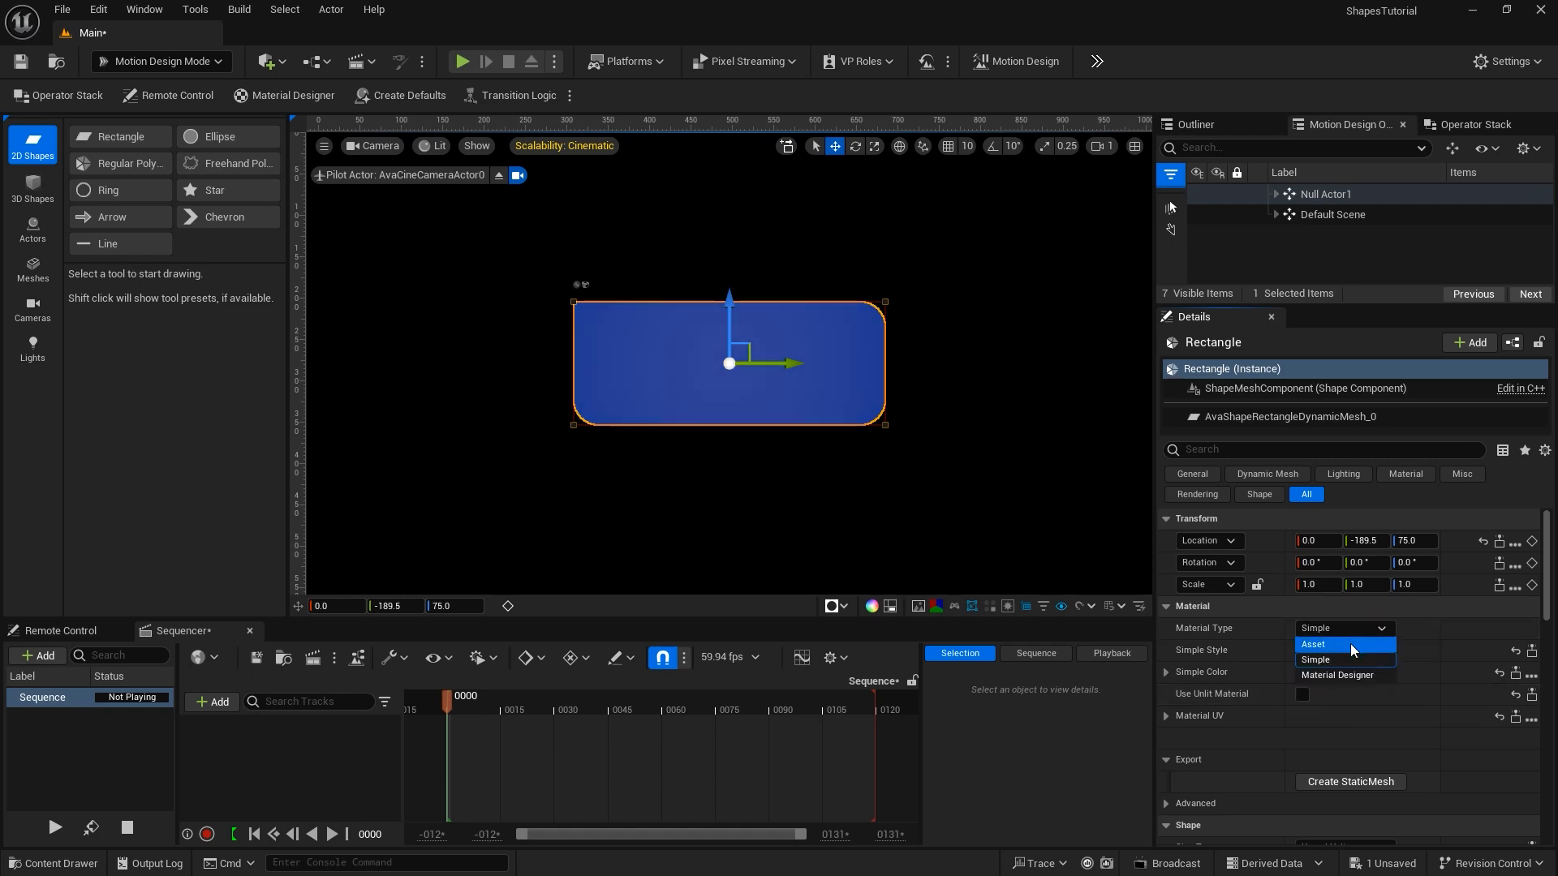
click(1350, 644)
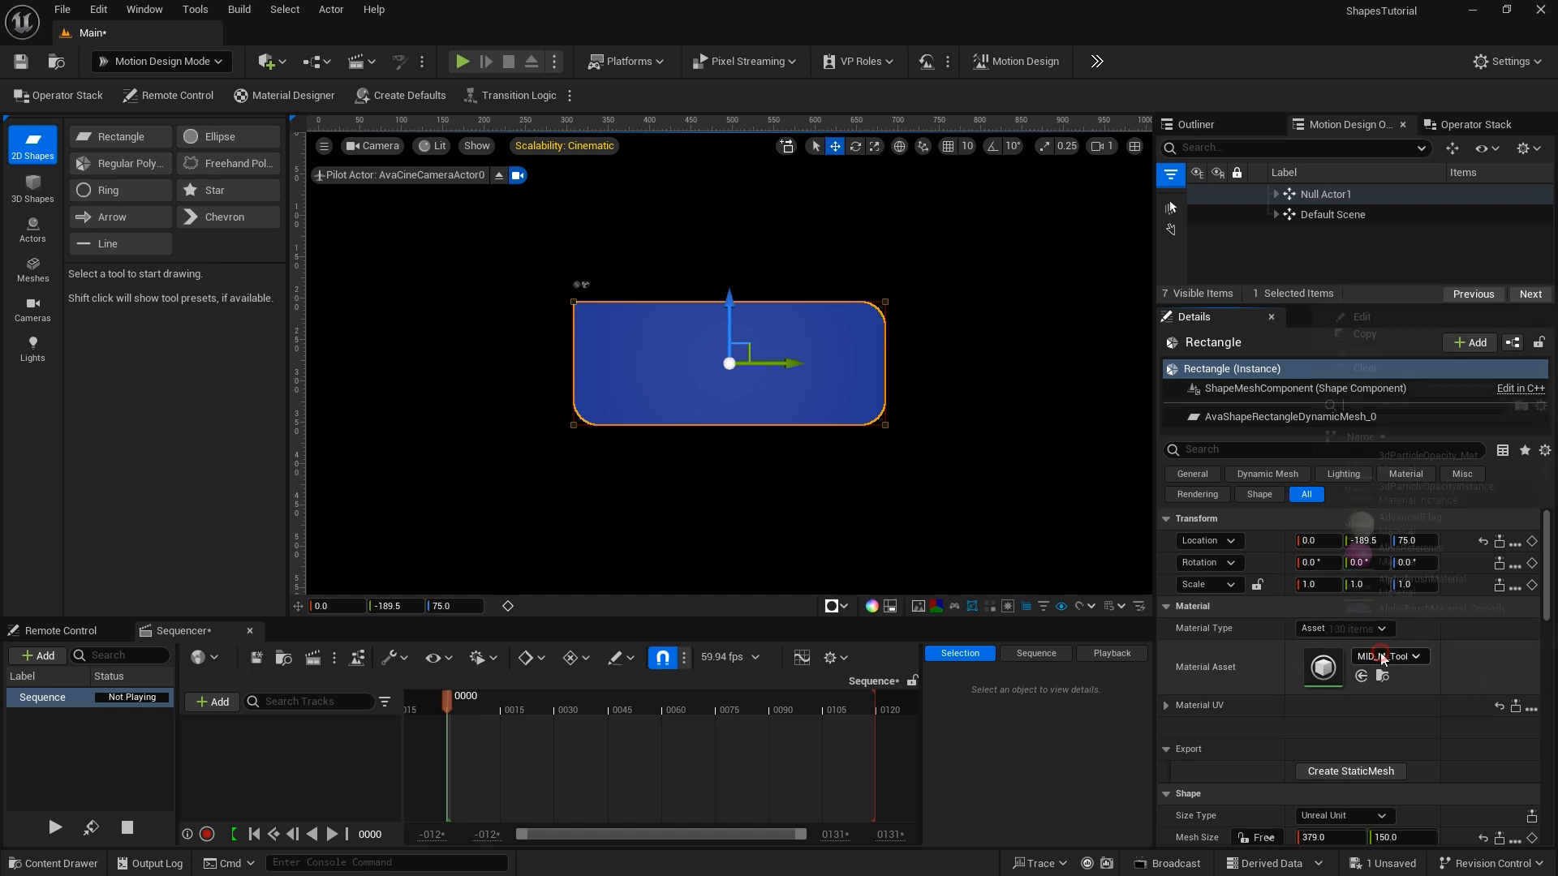
click(1383, 658)
scroll(1396, 507, down, 3)
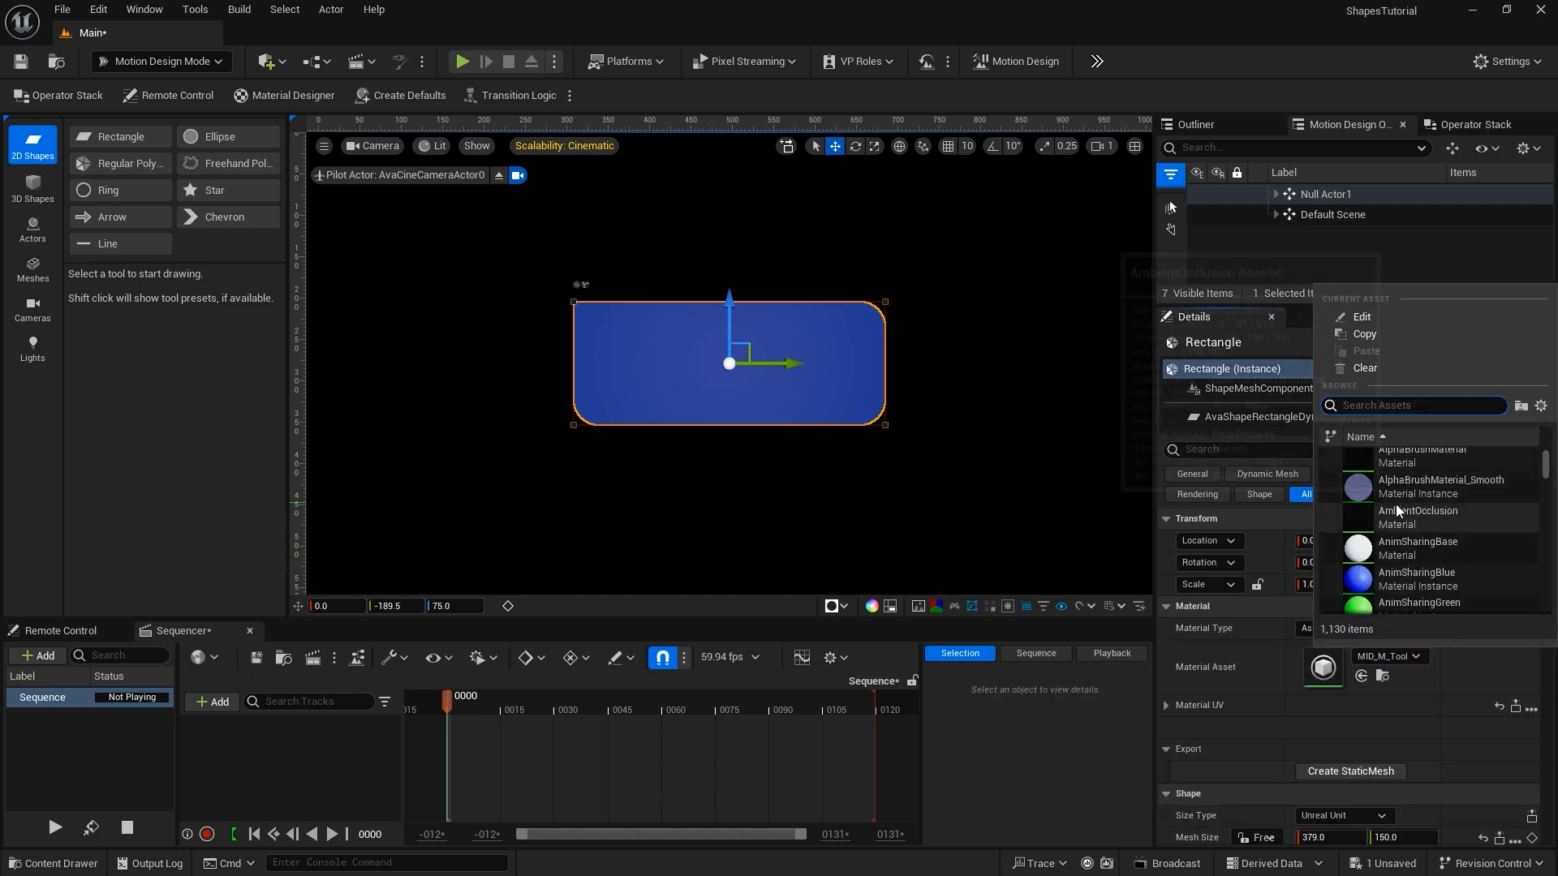
click(1390, 582)
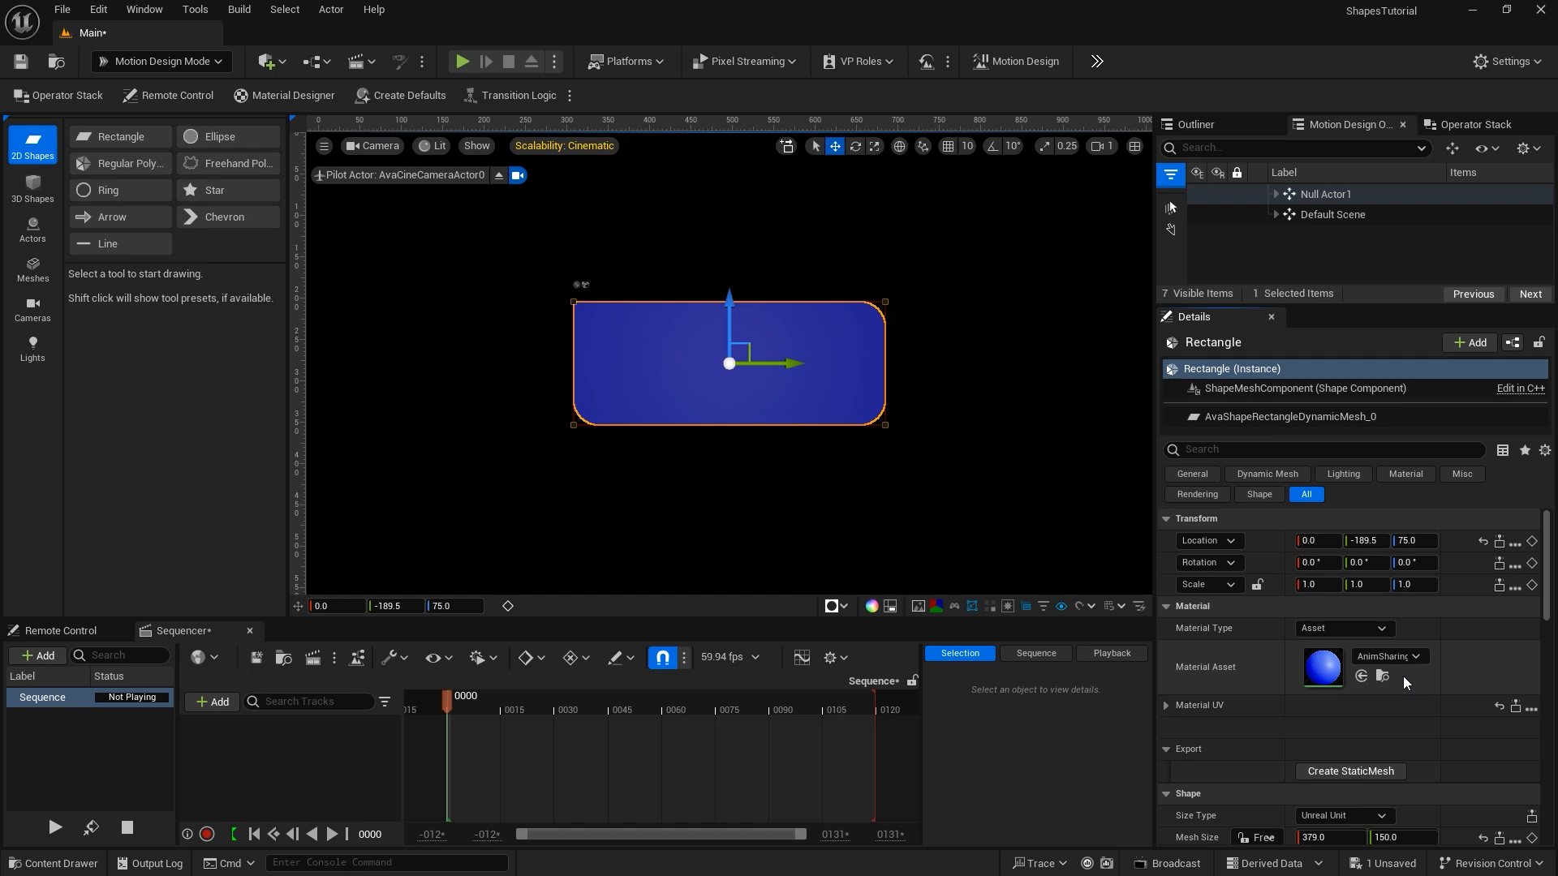
Switch the rectangle's material type to Material Designer and move the editor window clear of the rectangle's details.
click(1345, 628)
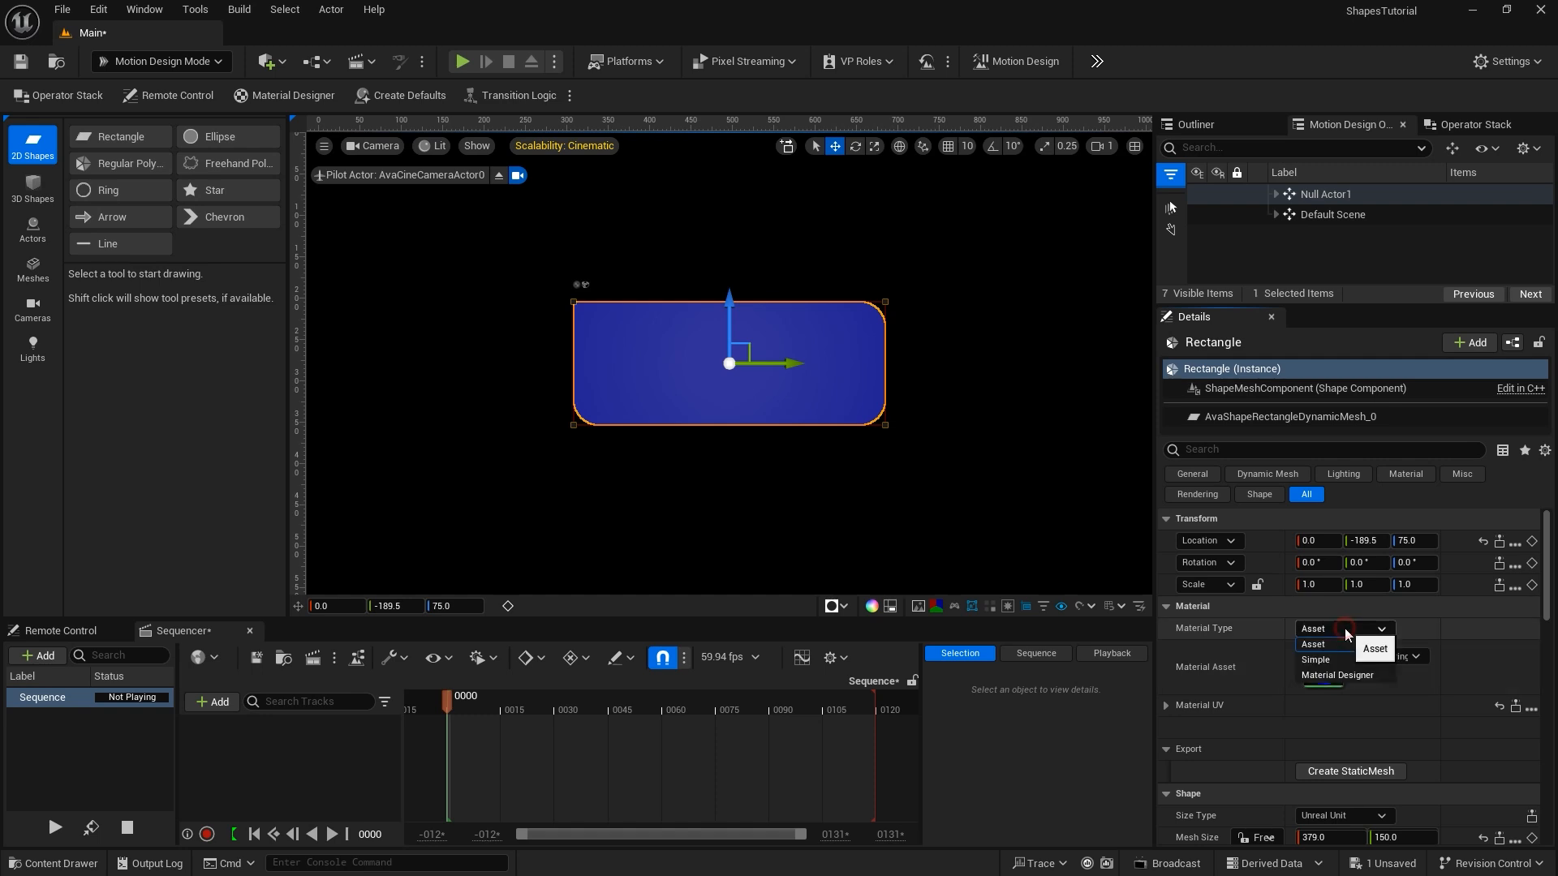
click(1346, 674)
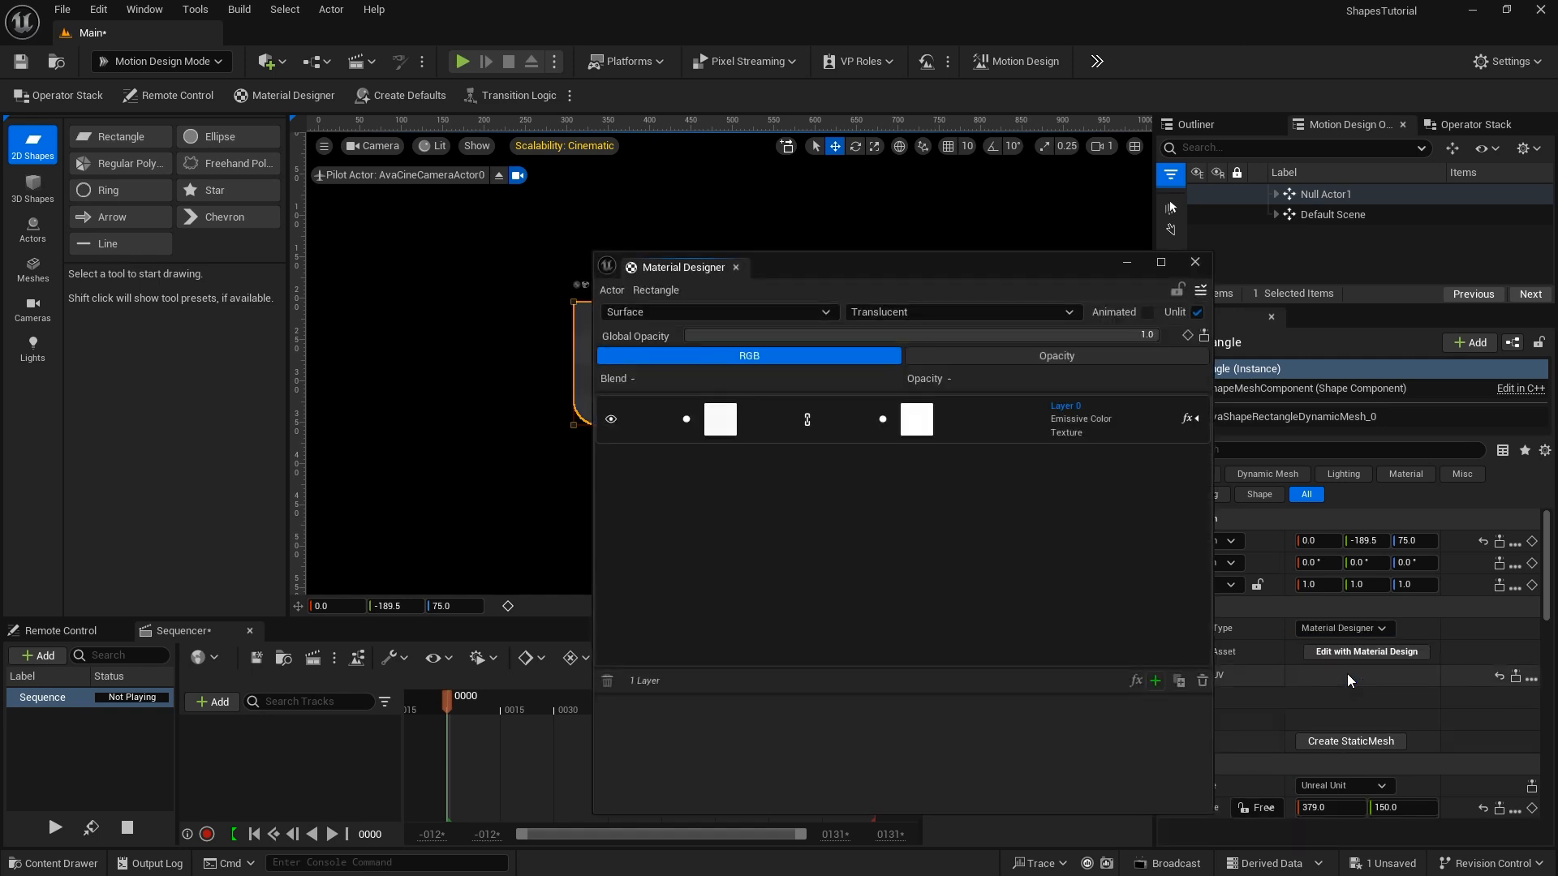
drag(947, 276, 812, 223)
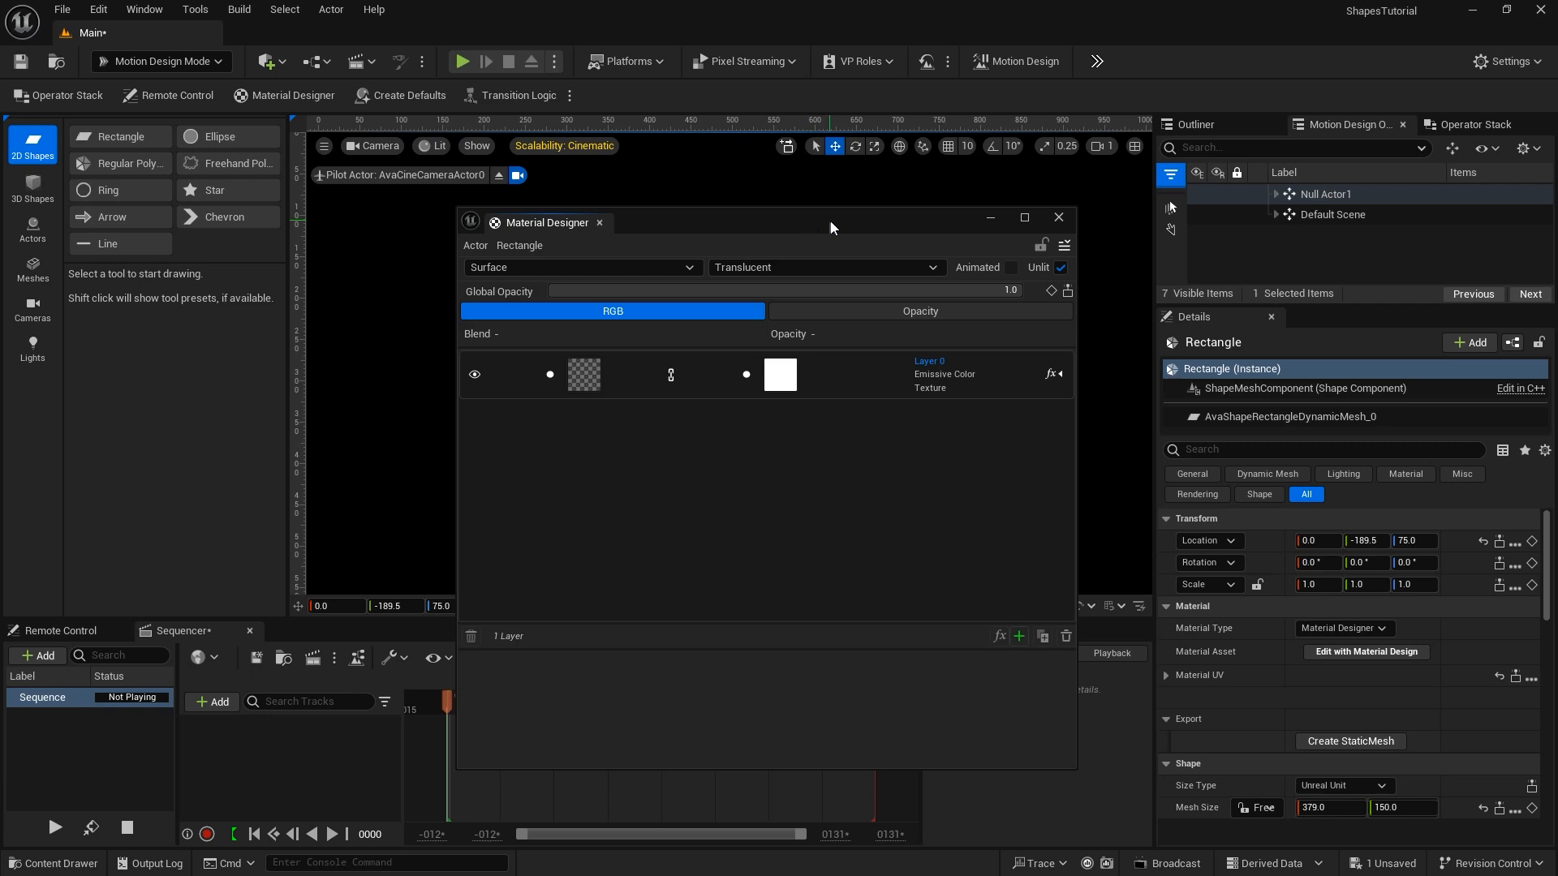
Change the stage type of Layer 0's base from Texture to Solid Color, enlarging the stage settings area.
click(585, 381)
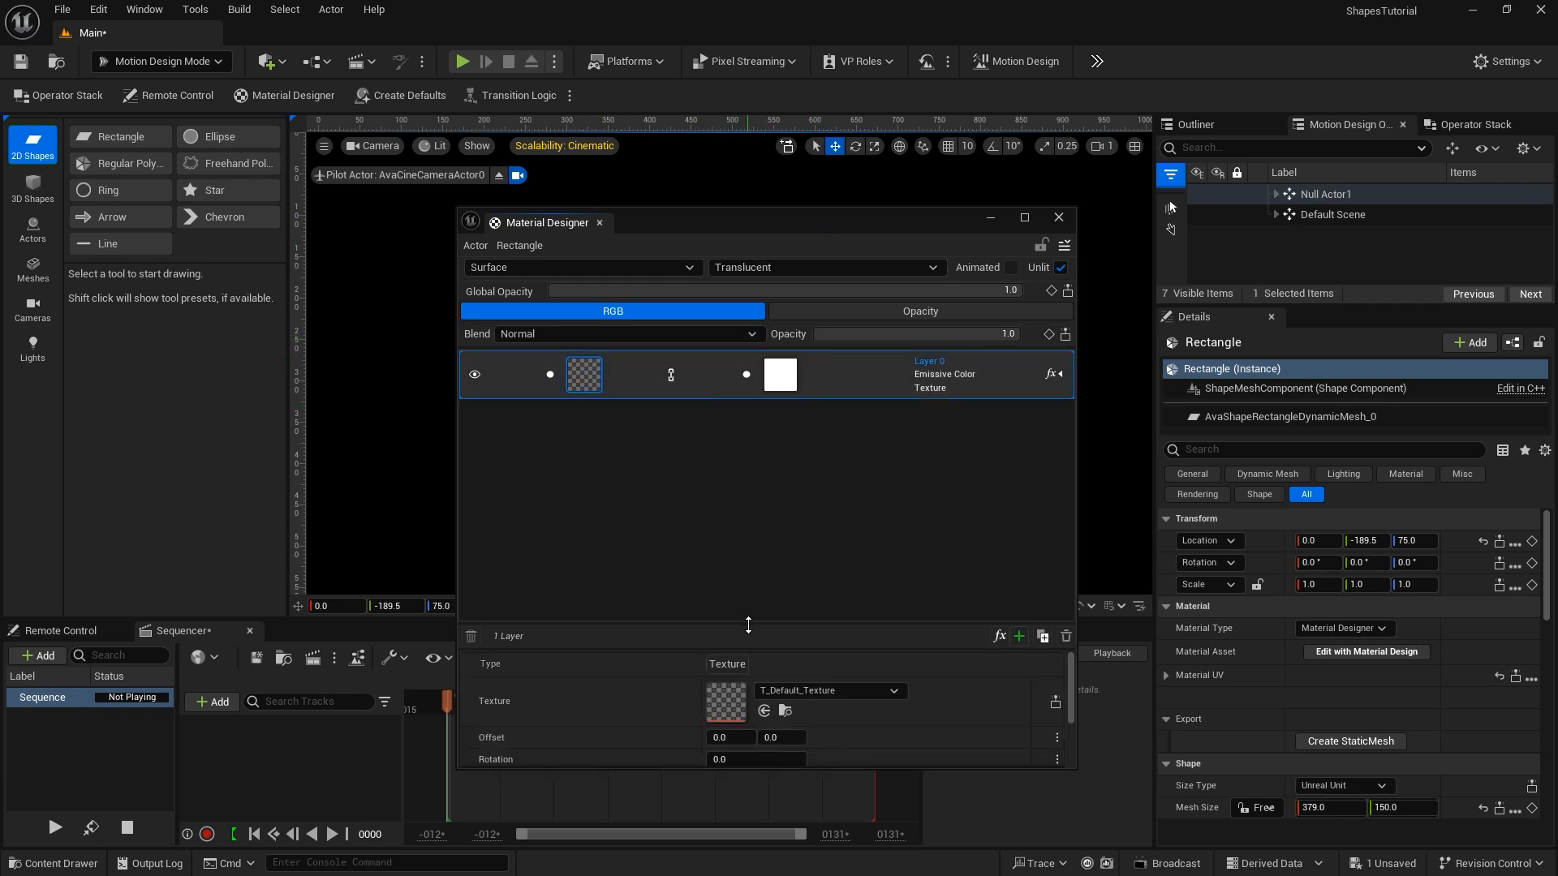
drag(746, 625, 747, 516)
click(730, 533)
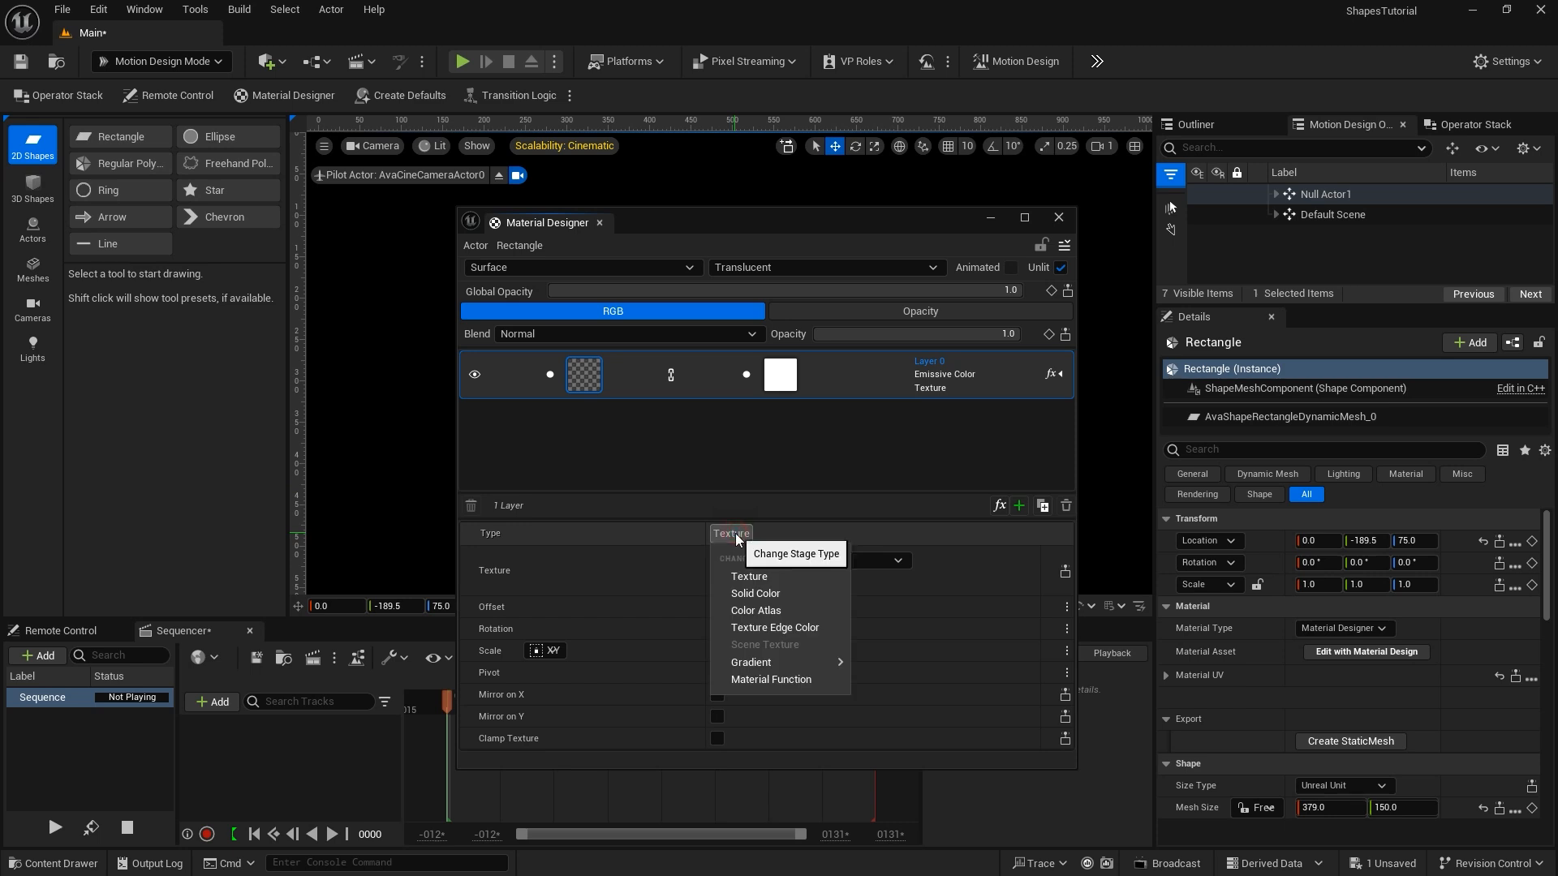
click(773, 593)
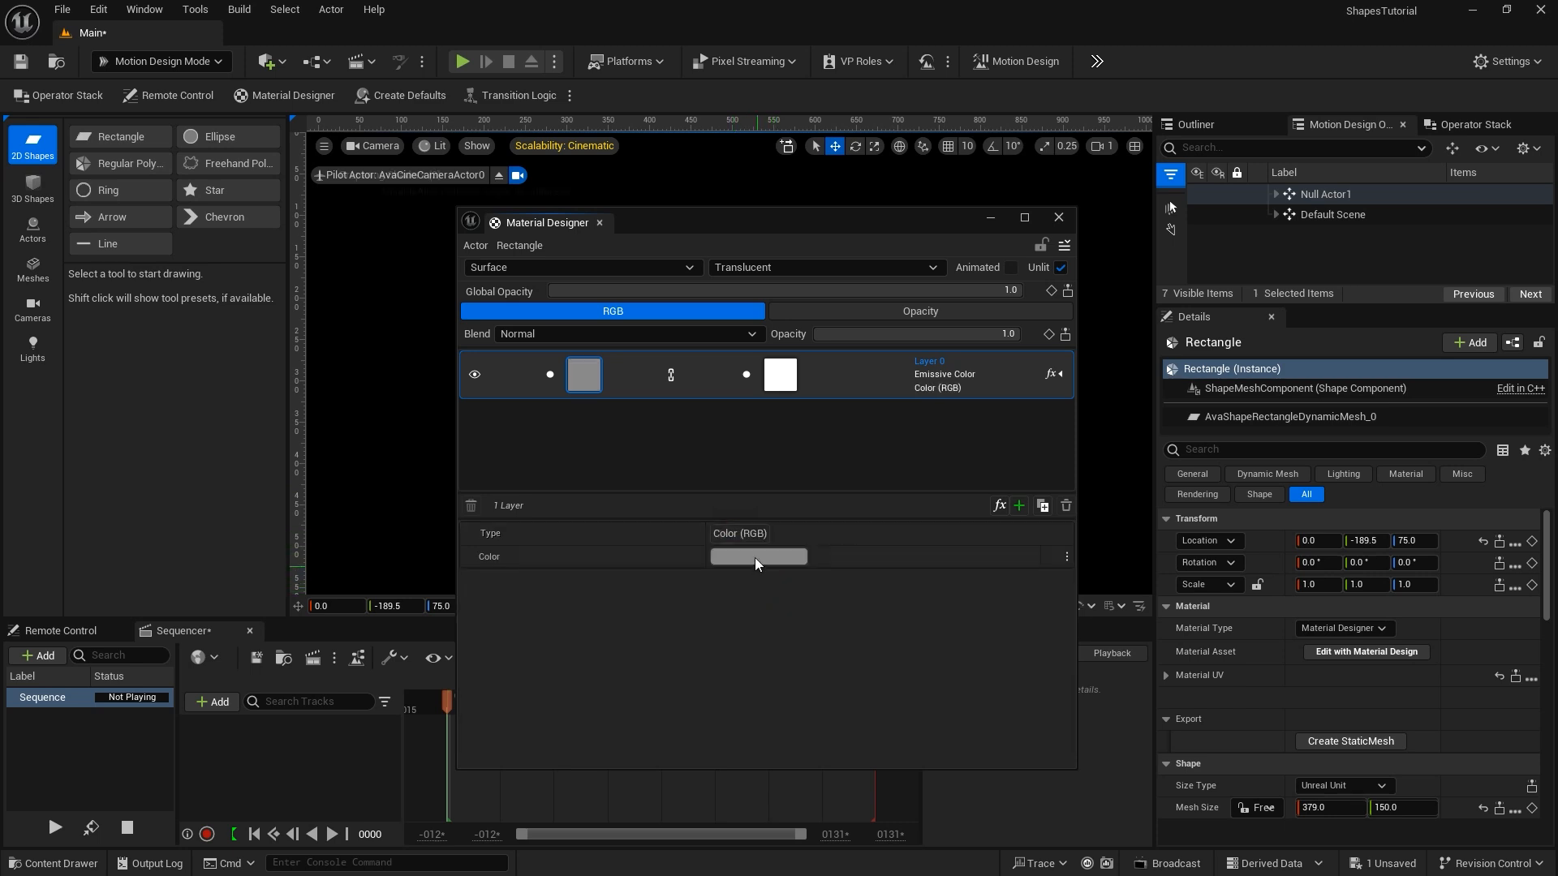
Set Layer 0's color to dark red (sRGB 890018FF) and close Material Designer.
click(755, 558)
drag(917, 579, 938, 579)
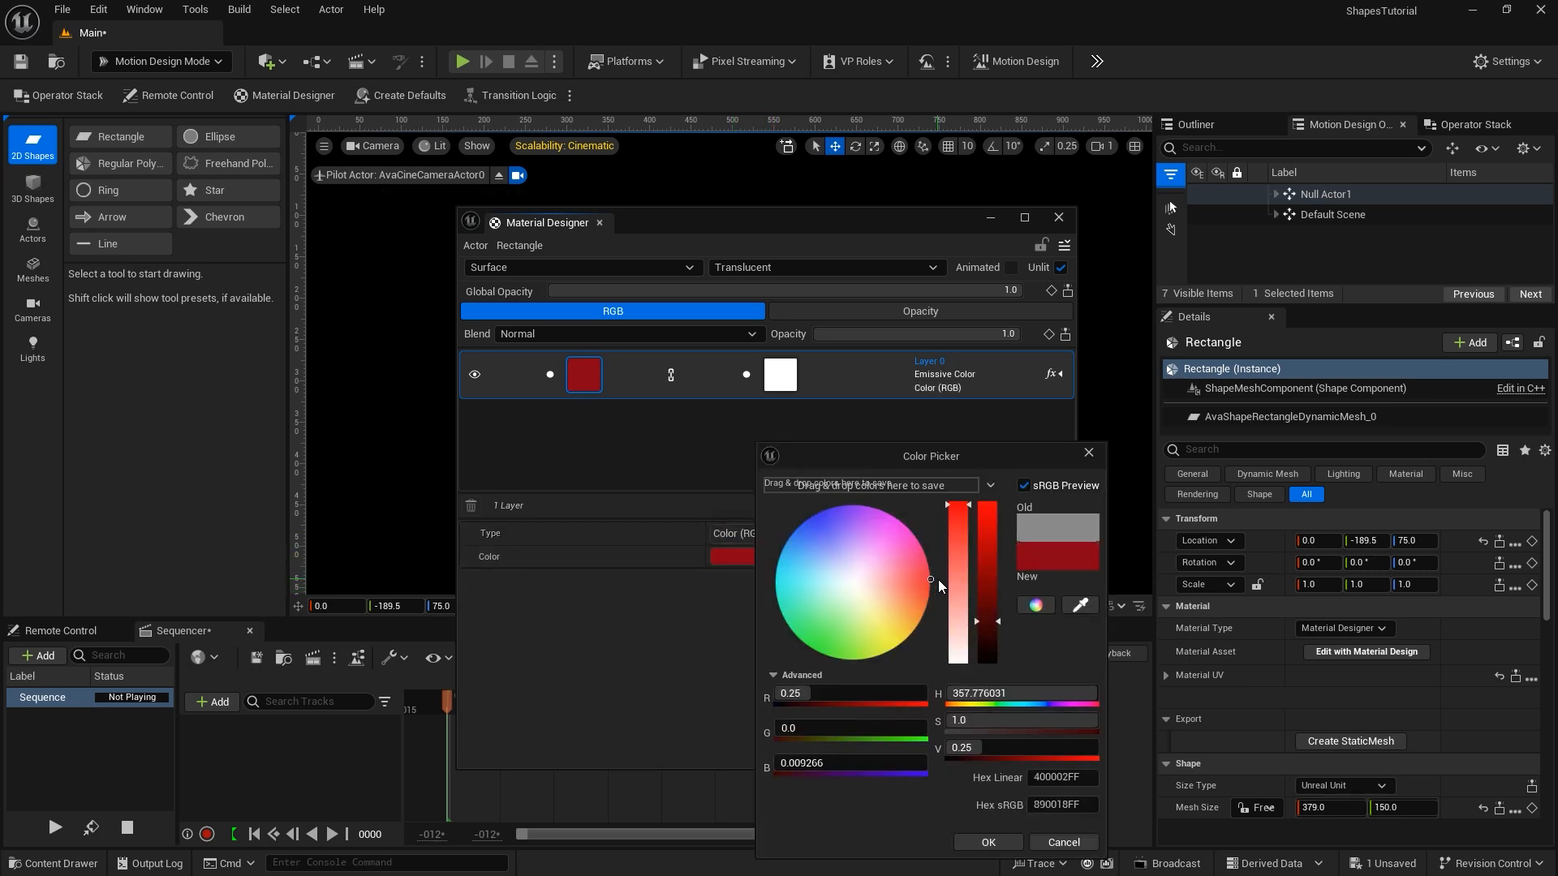
click(990, 841)
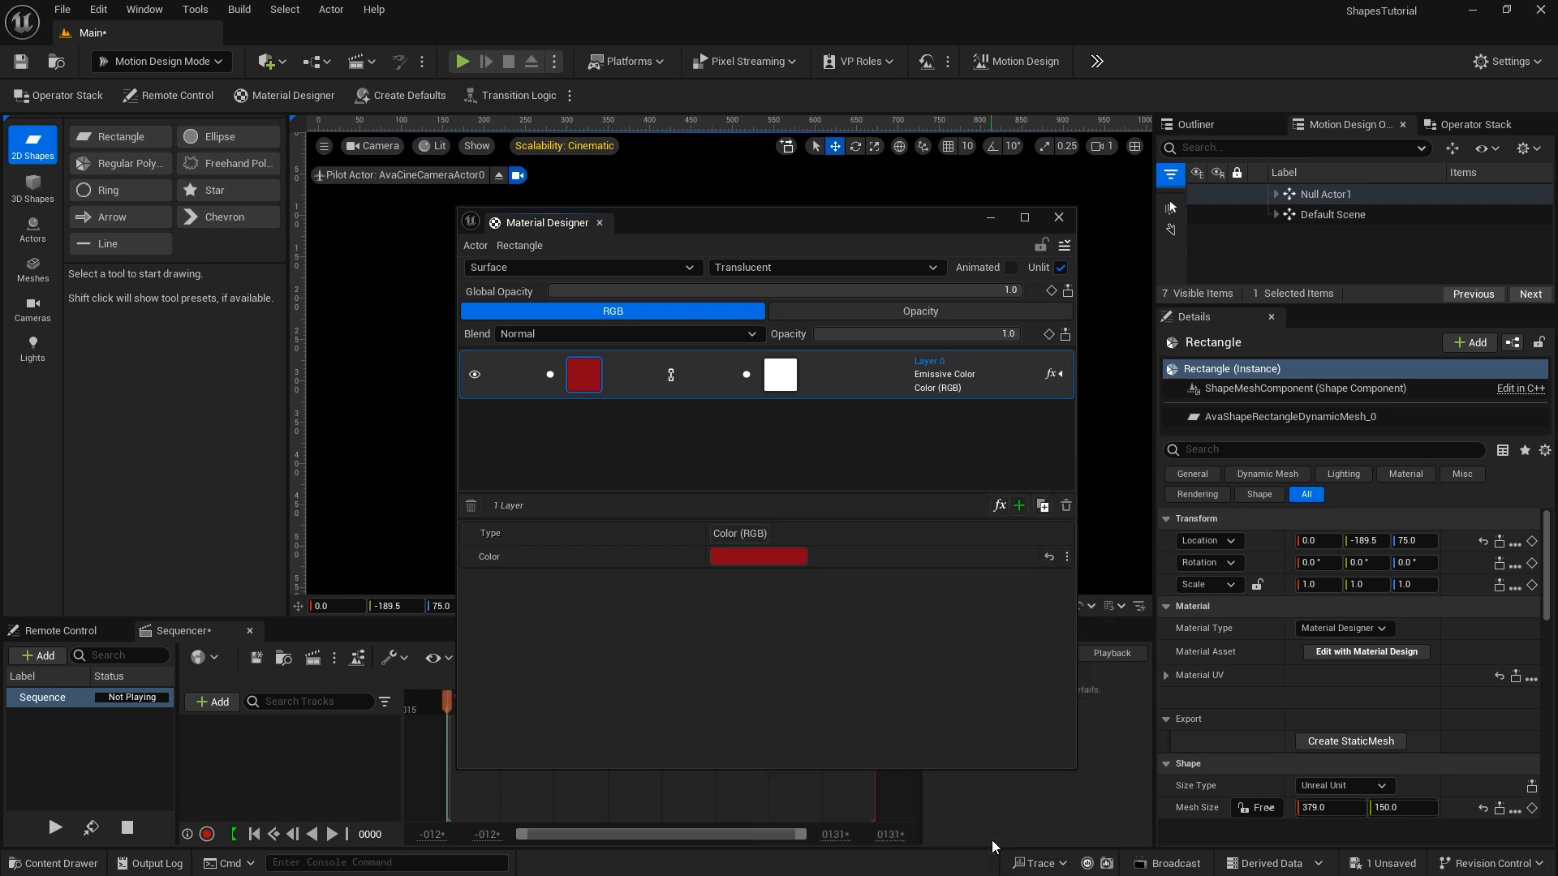
click(1059, 218)
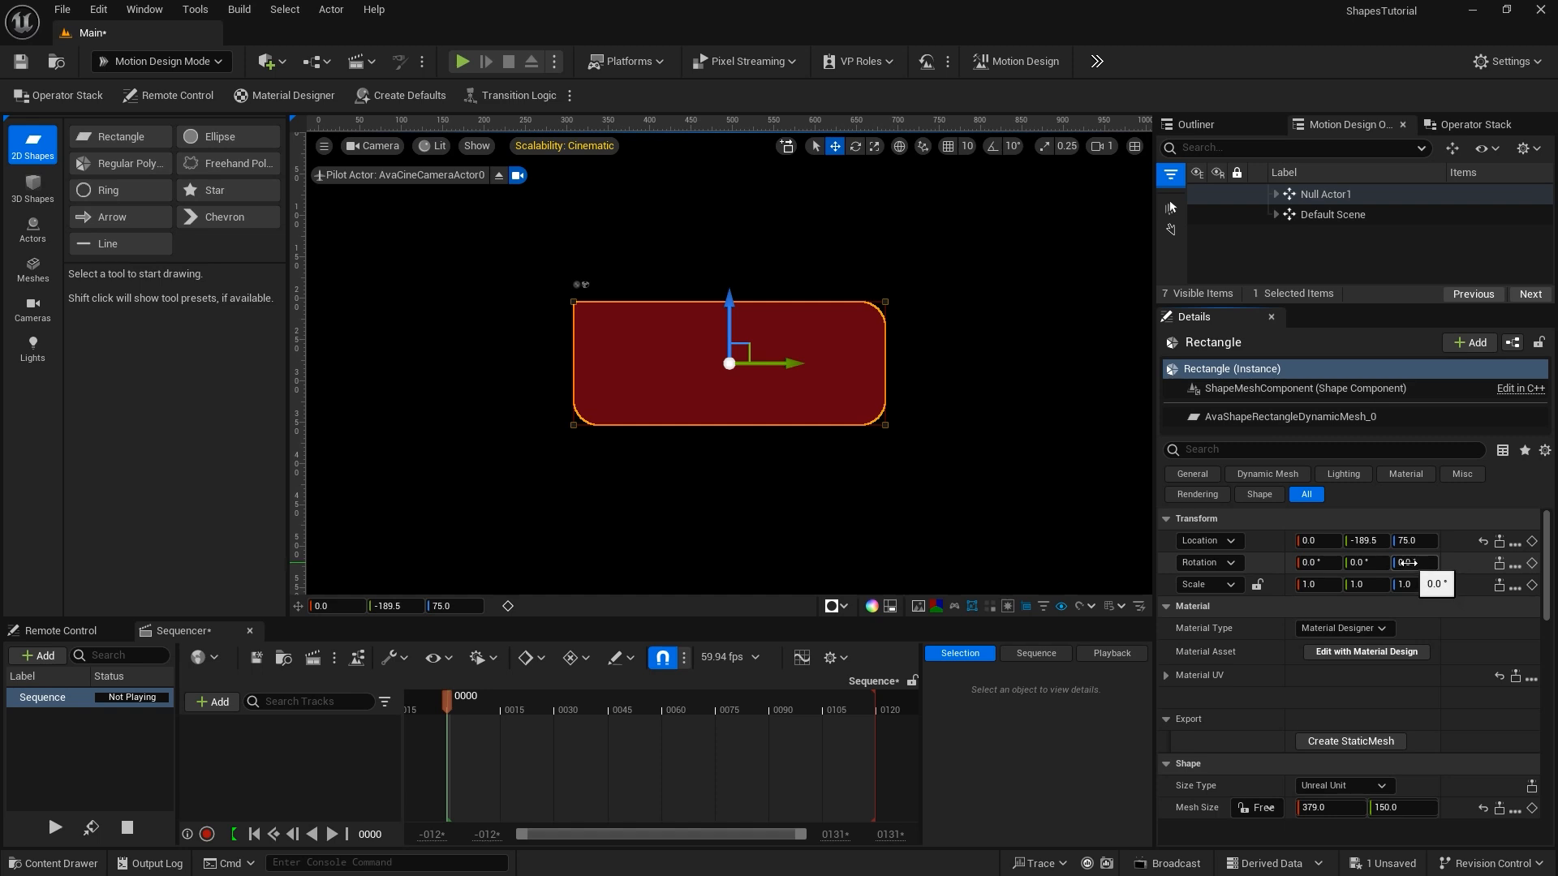
Set the rectangle's Z rotation to 115° to turn it in perspective.
click(1407, 563)
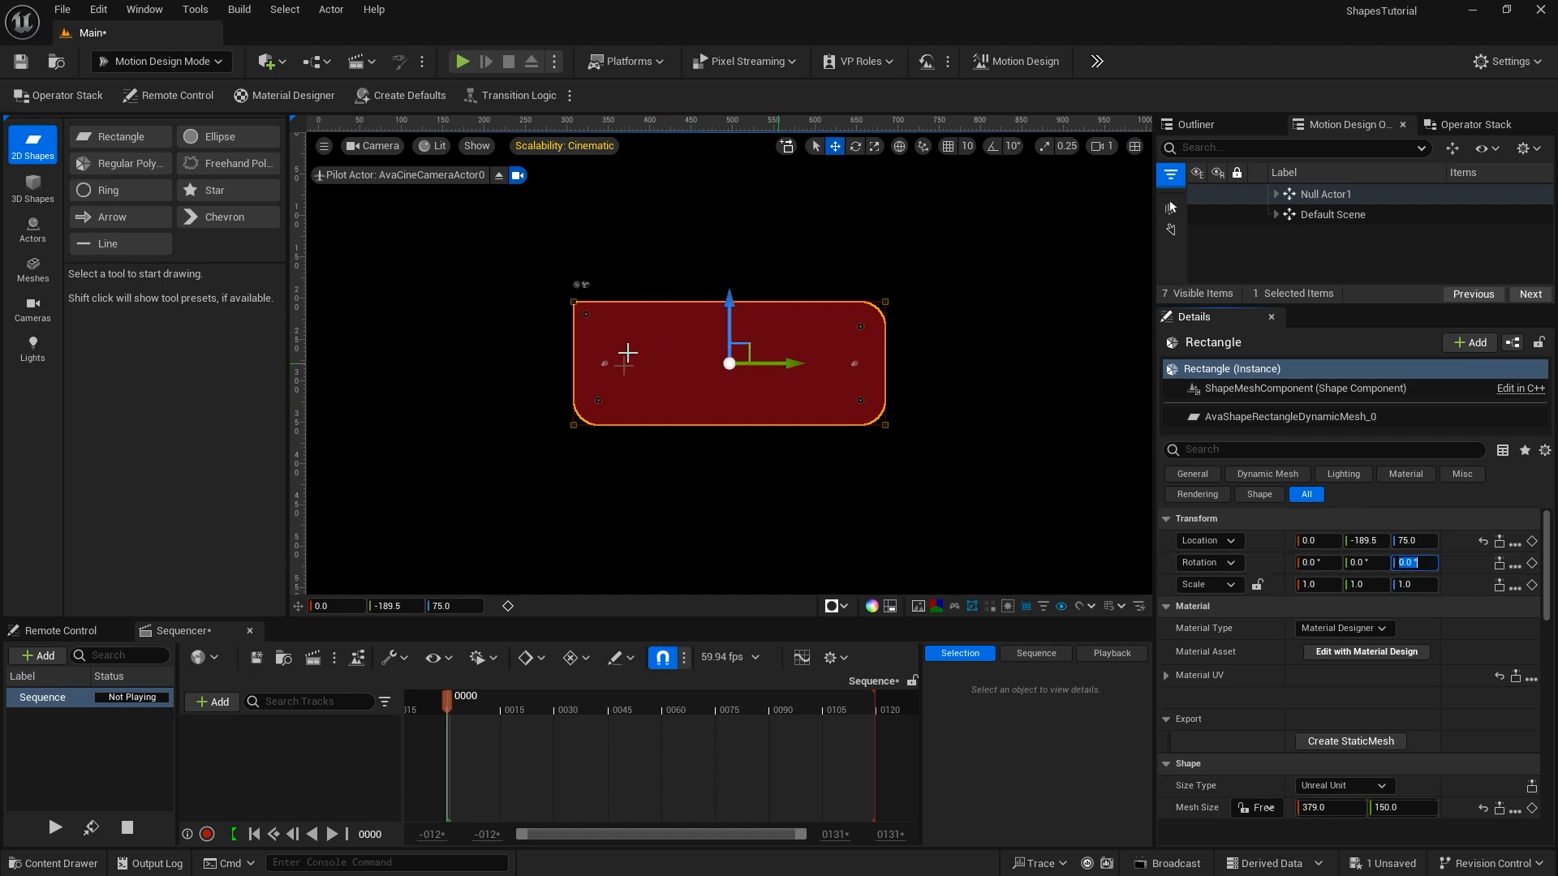
click(1408, 562)
text(103)
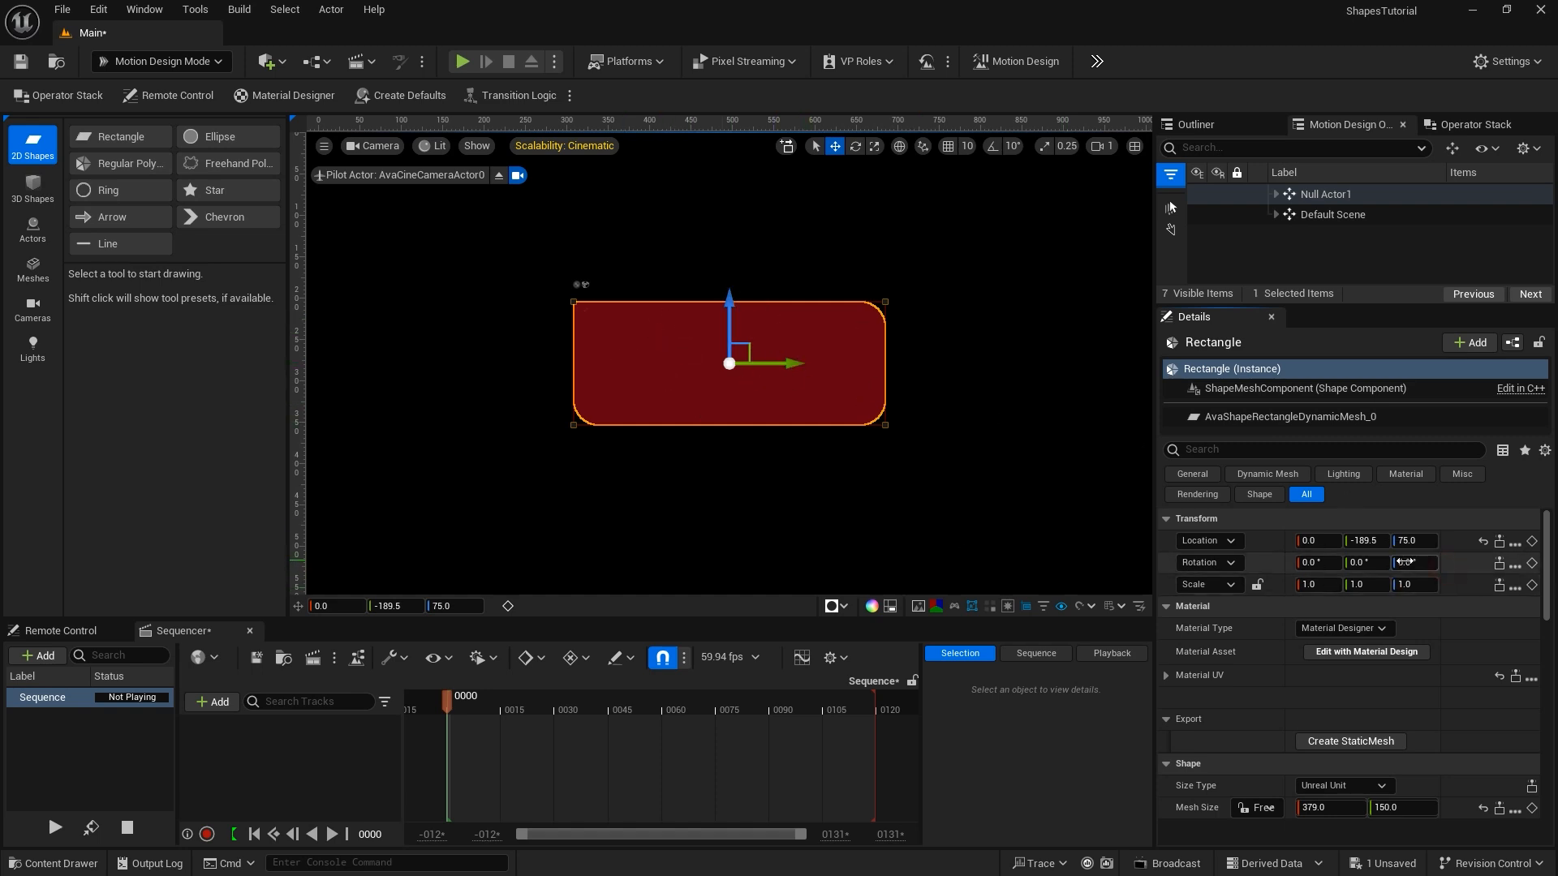
key(Return)
drag(1414, 562, 1424, 563)
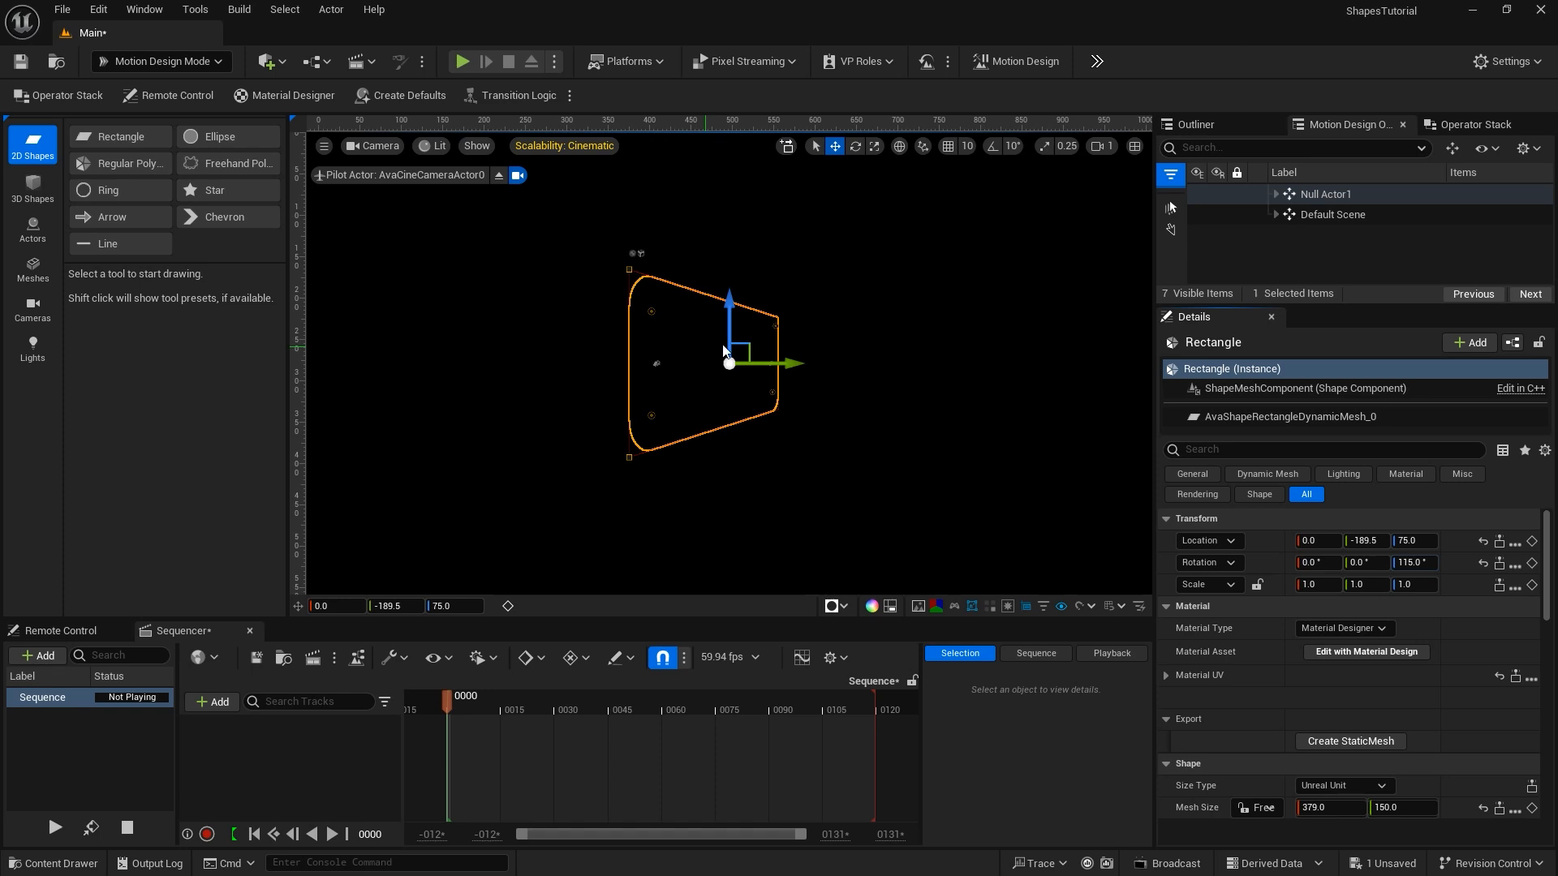
Reopen Material Designer for the rectangle and open its generated material in the UE Material Editor.
click(1345, 652)
drag(763, 226, 735, 223)
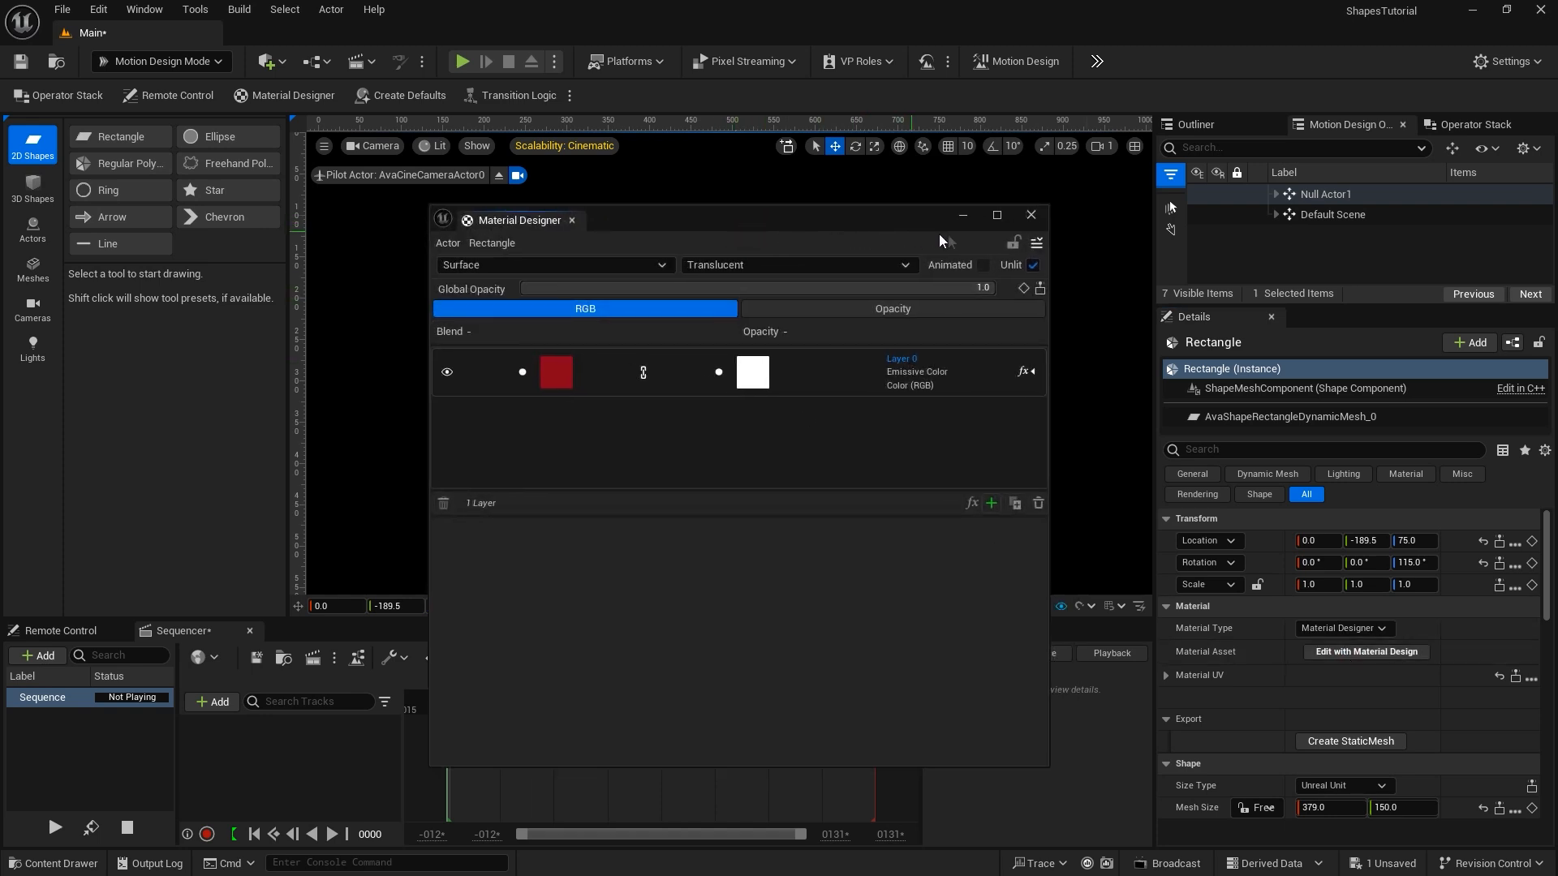
click(1037, 244)
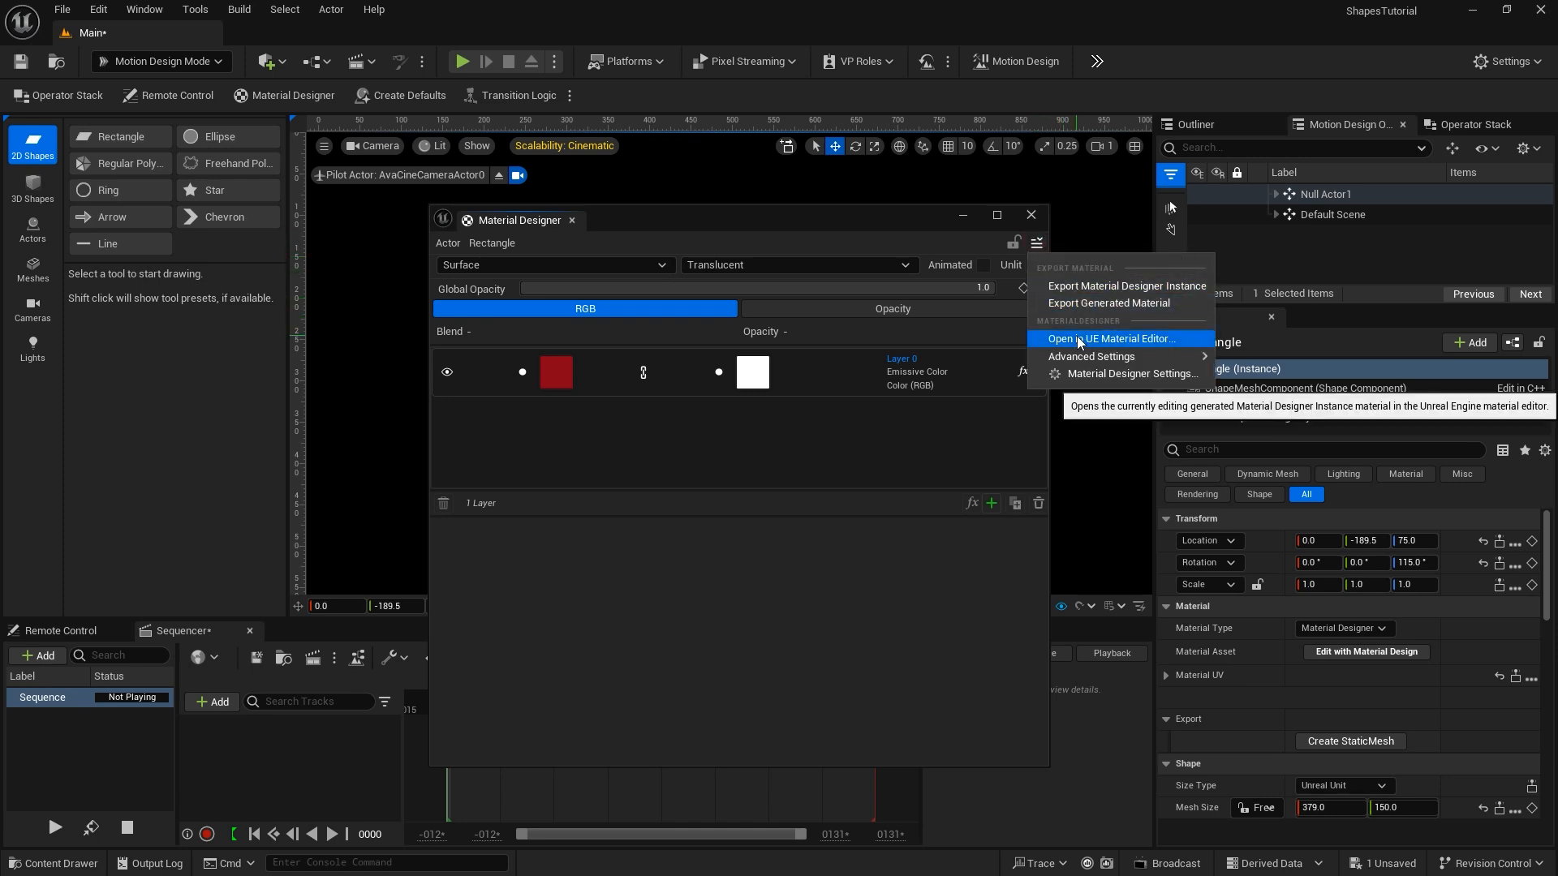
click(1127, 339)
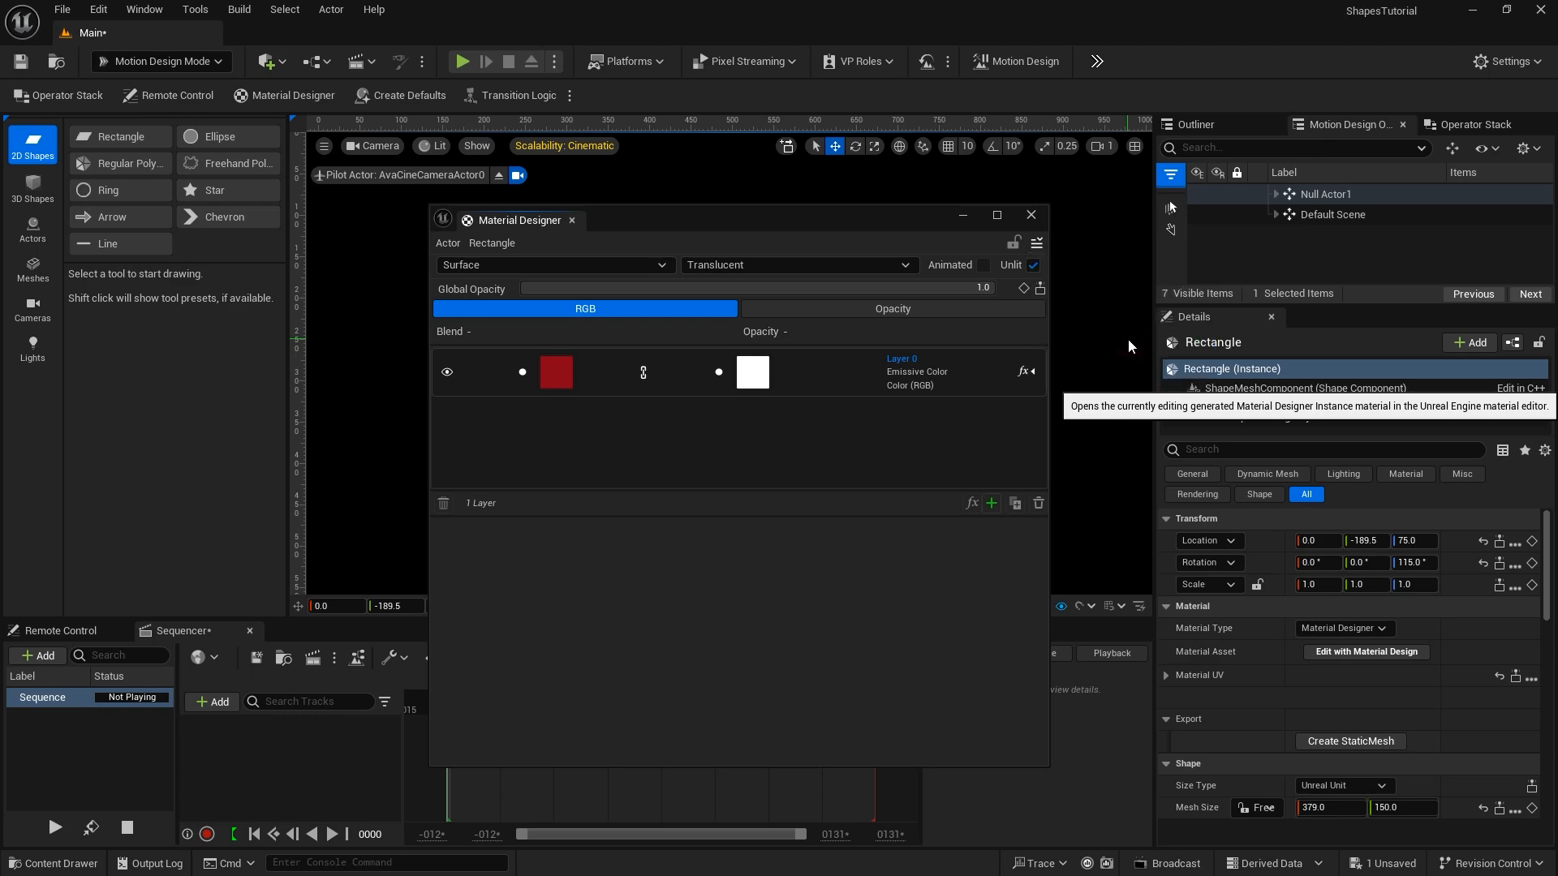
Make the rectangle's generated material two-sided, then apply and save the change.
scroll(633, 288, down, 5)
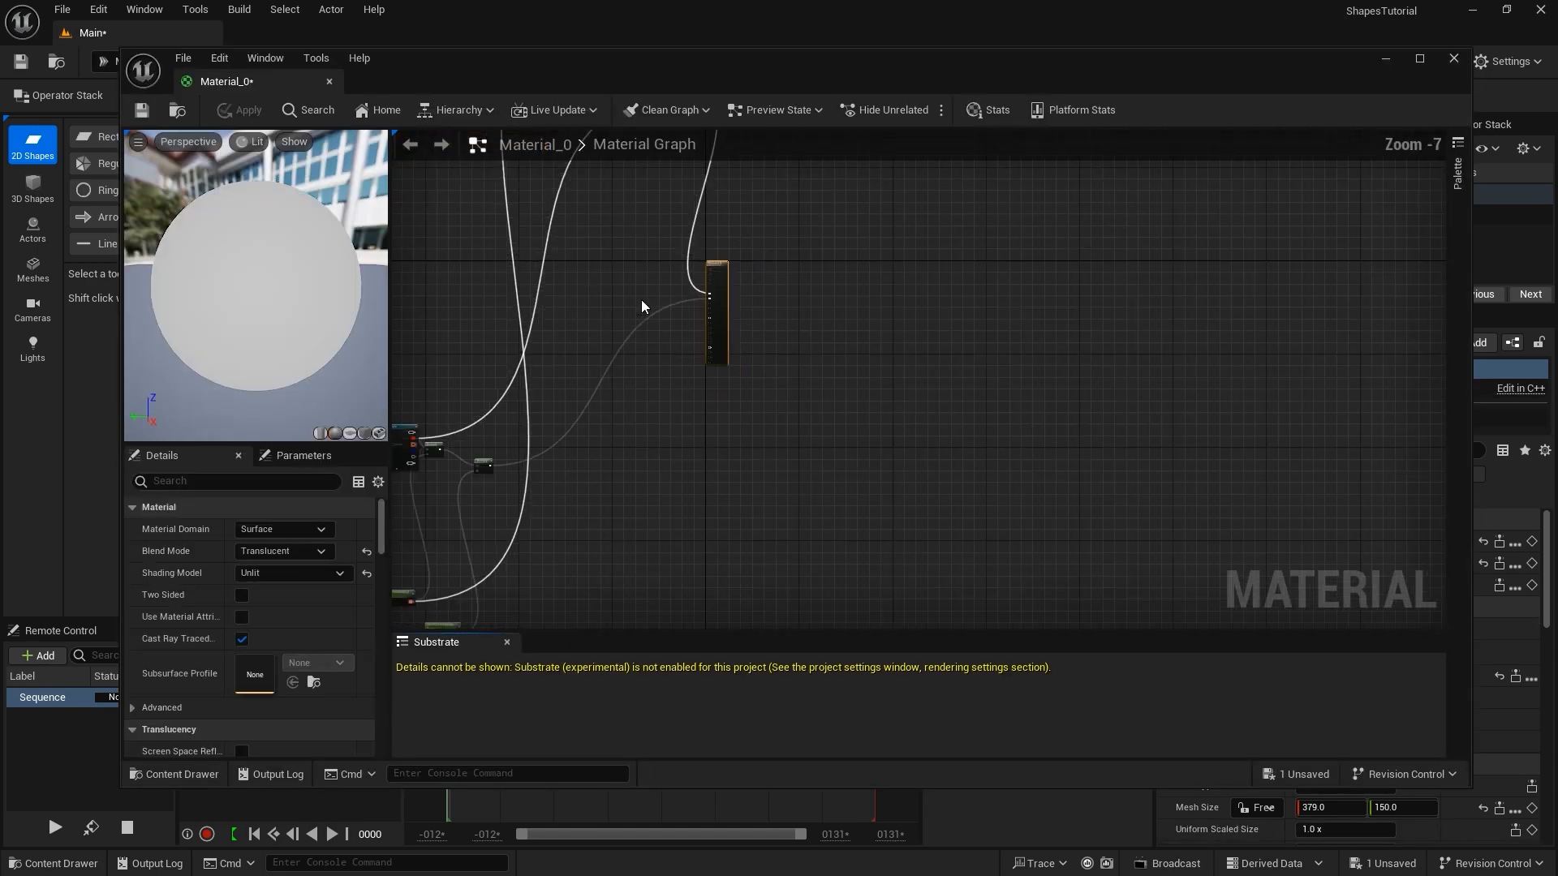
right_drag(616, 292, 905, 339)
scroll(866, 318, down, 4)
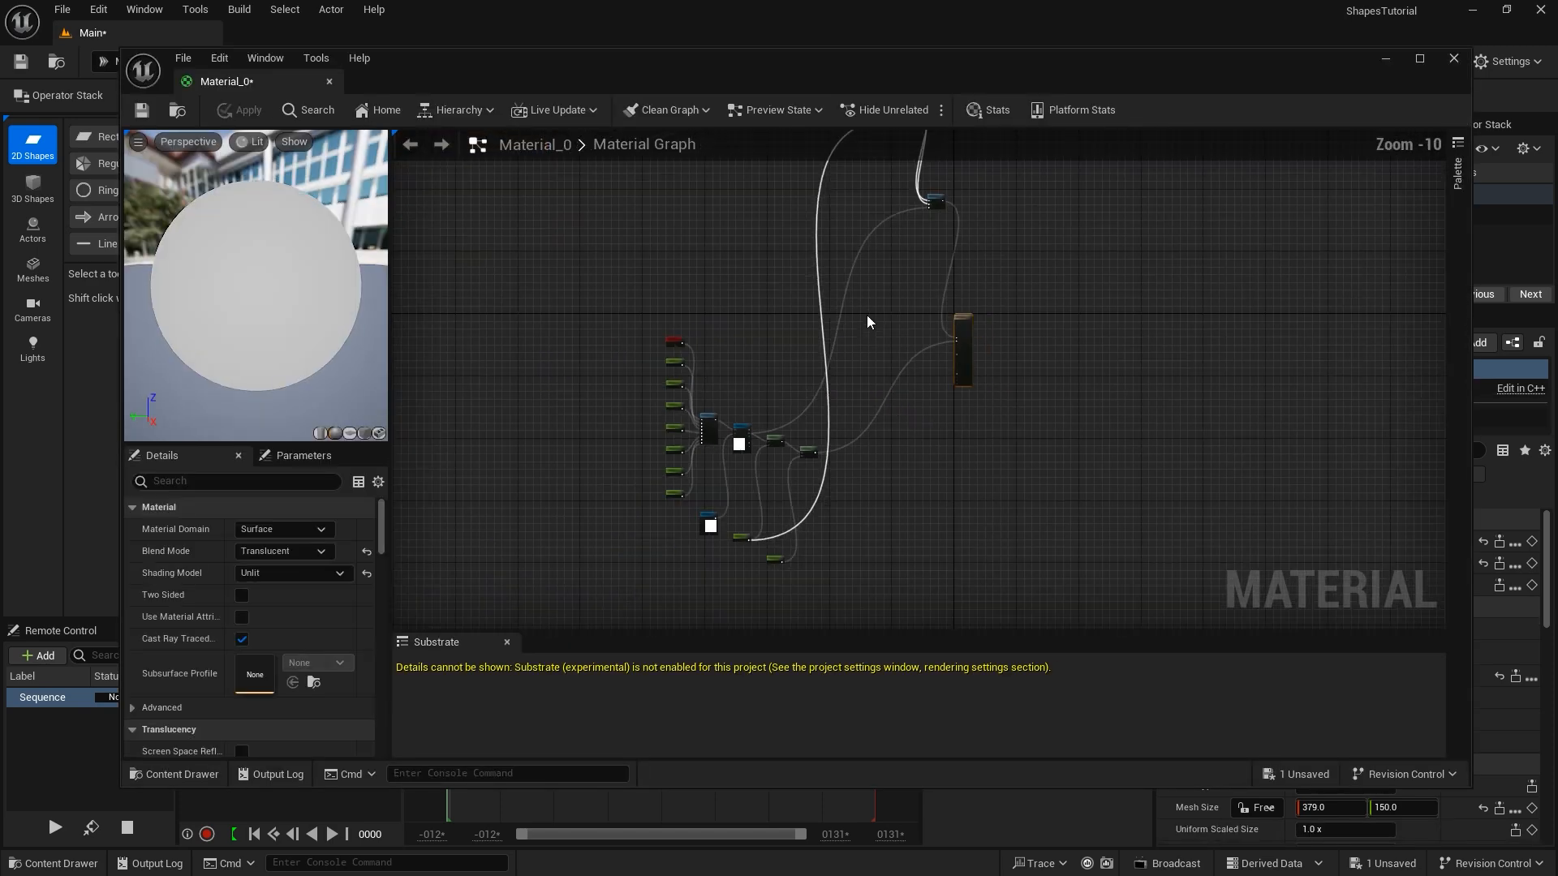
right_drag(751, 239, 745, 307)
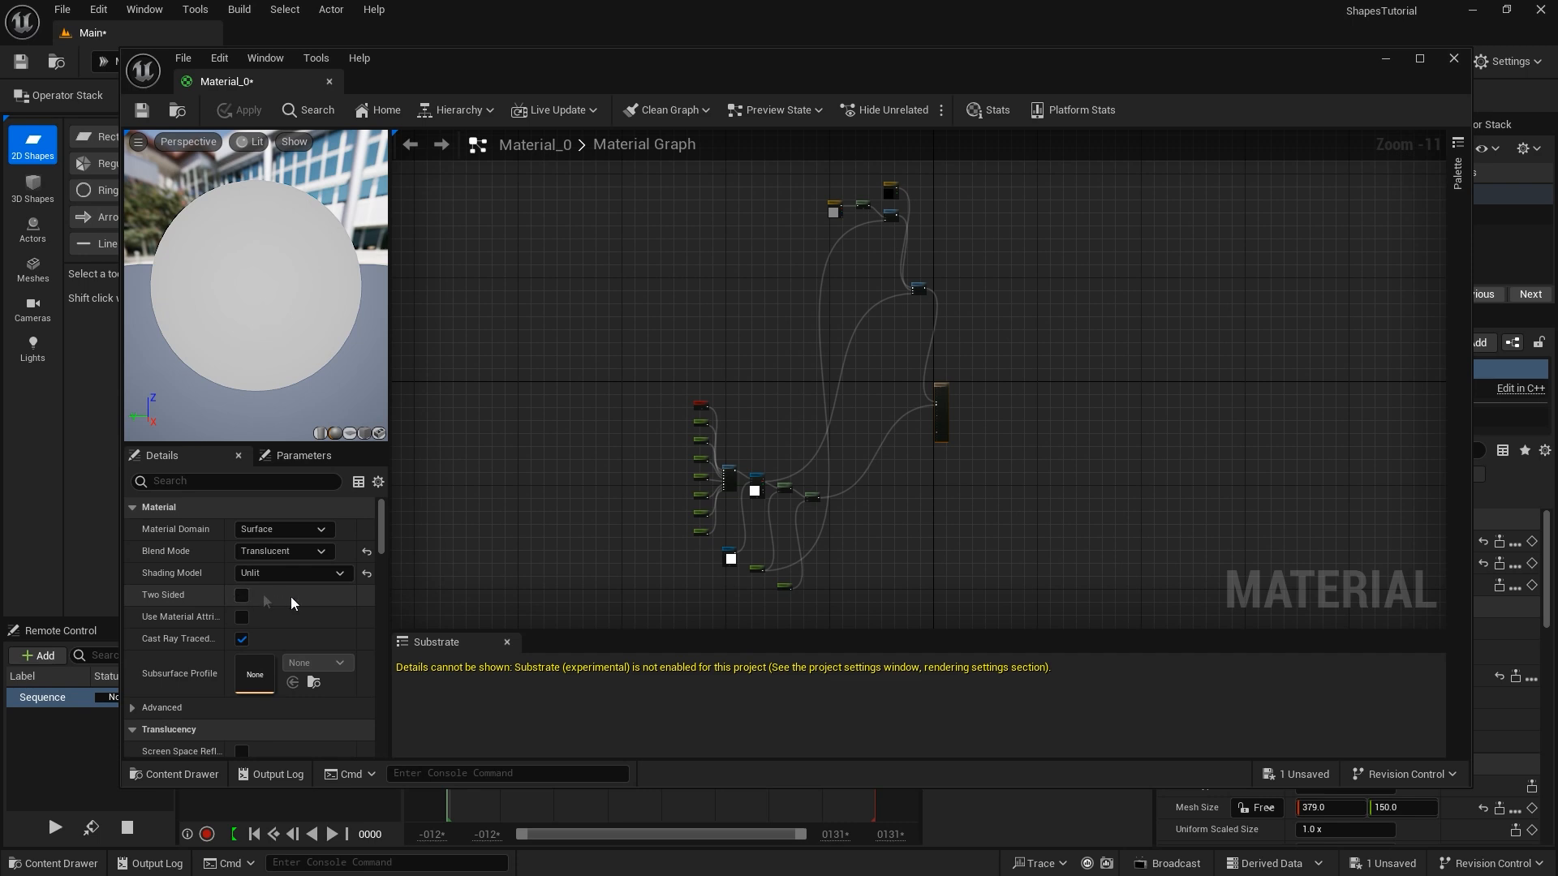
click(242, 597)
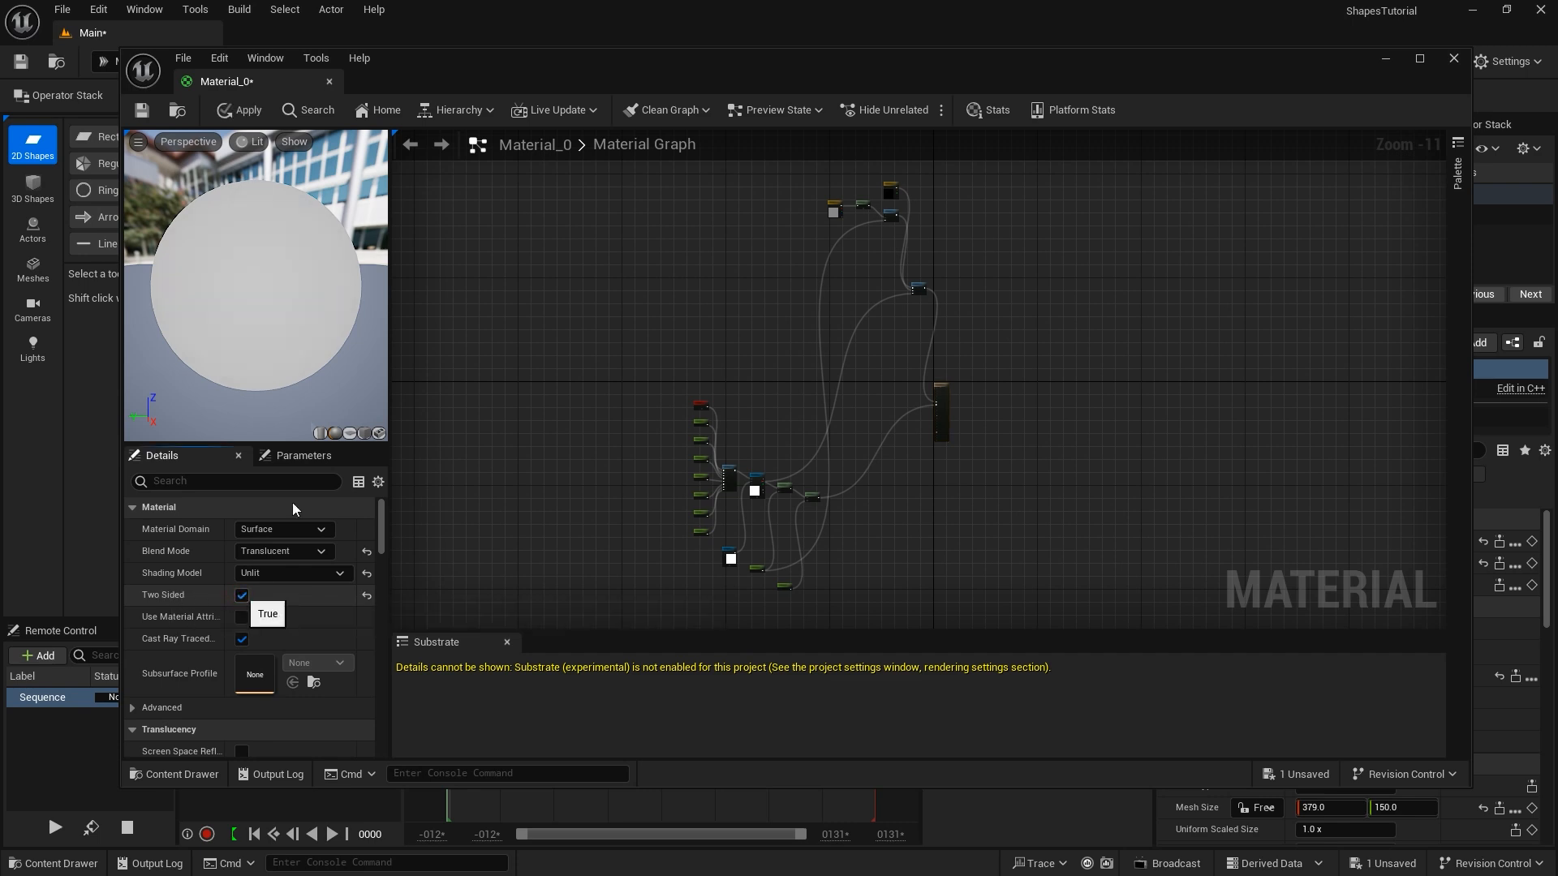
click(253, 116)
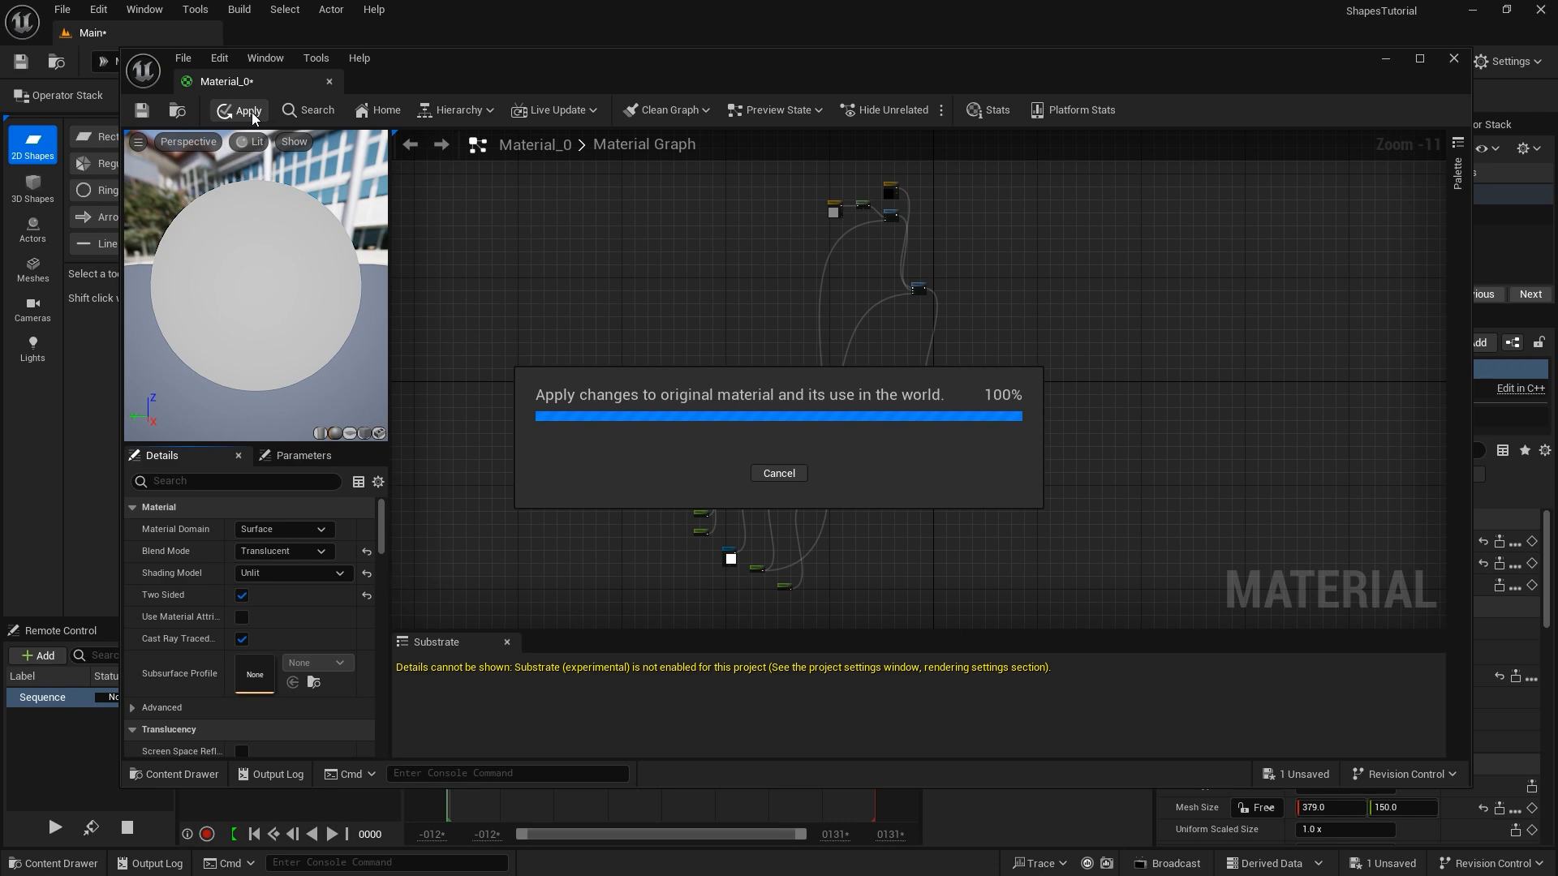
click(142, 113)
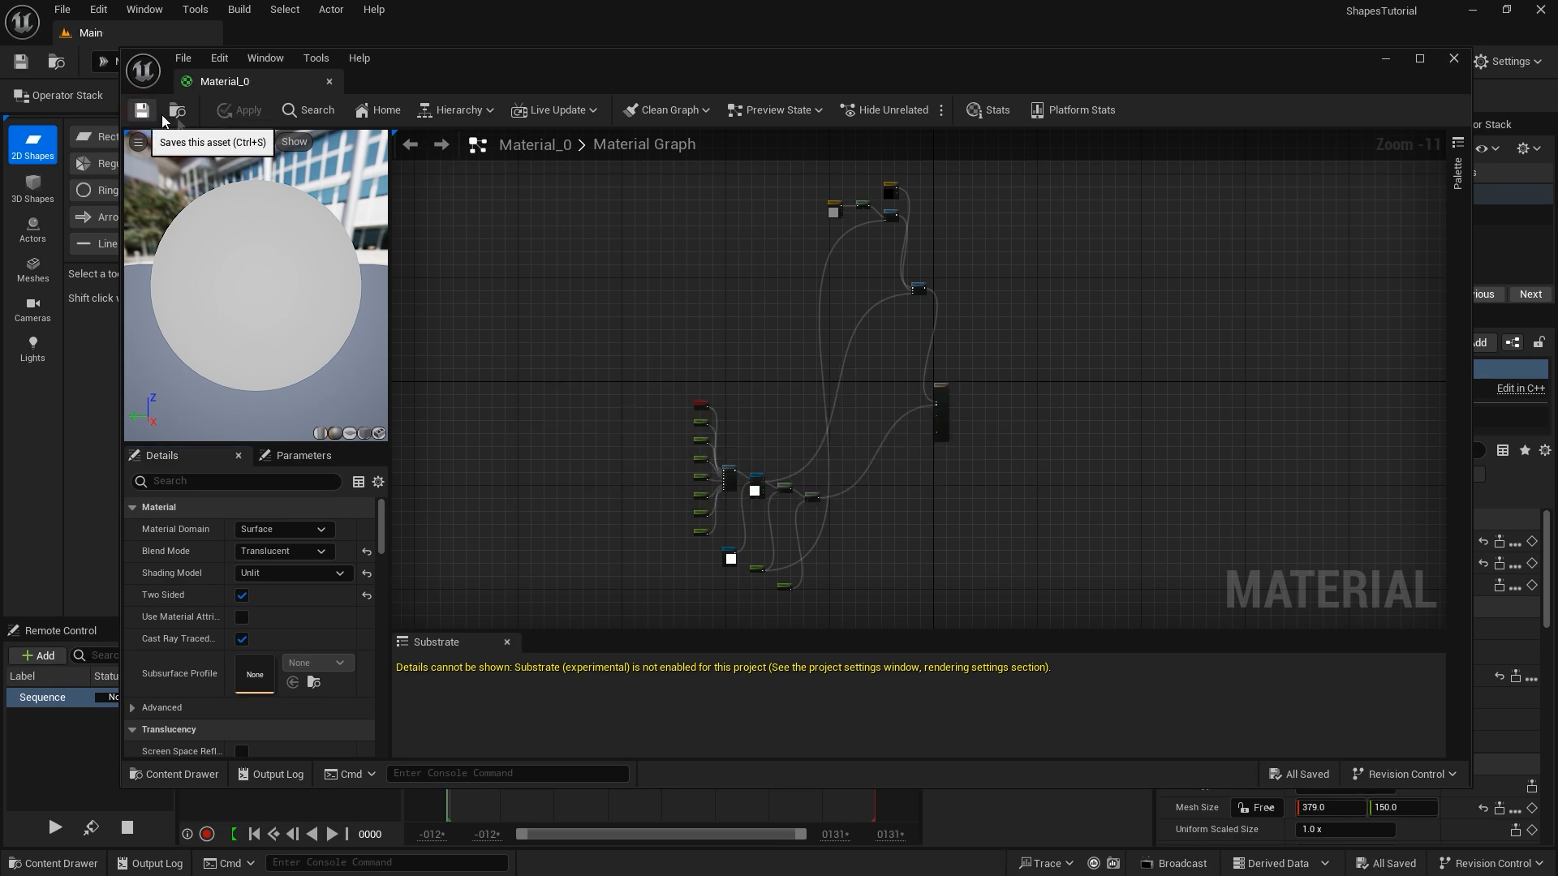
Close the material editor and Material Designer, and return the rectangle's Z rotation to 0°.
click(1453, 59)
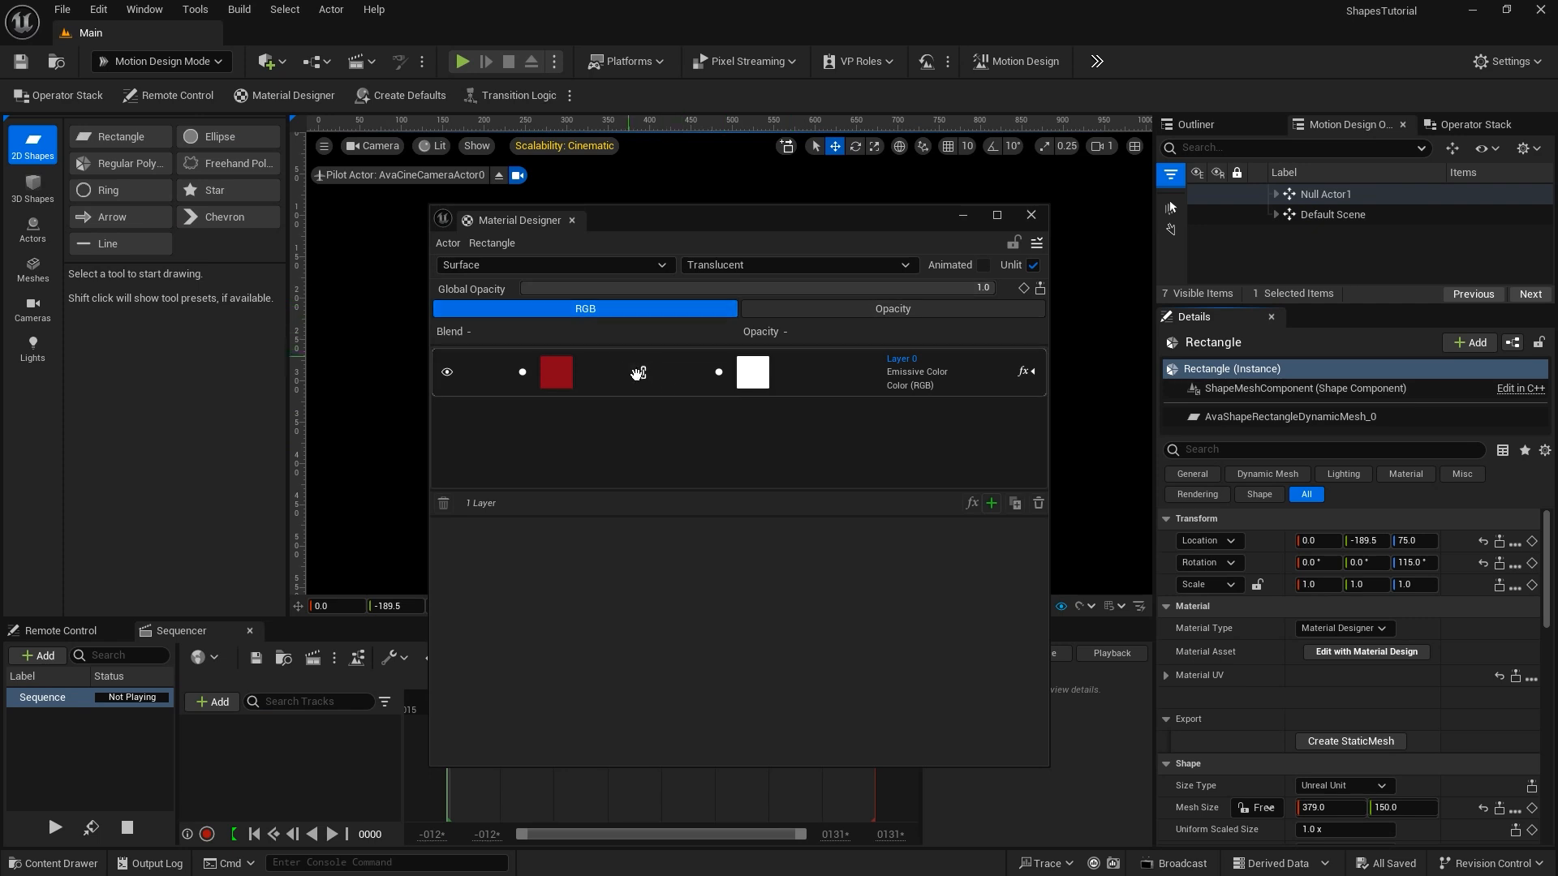
click(1030, 216)
drag(1415, 563, 1318, 563)
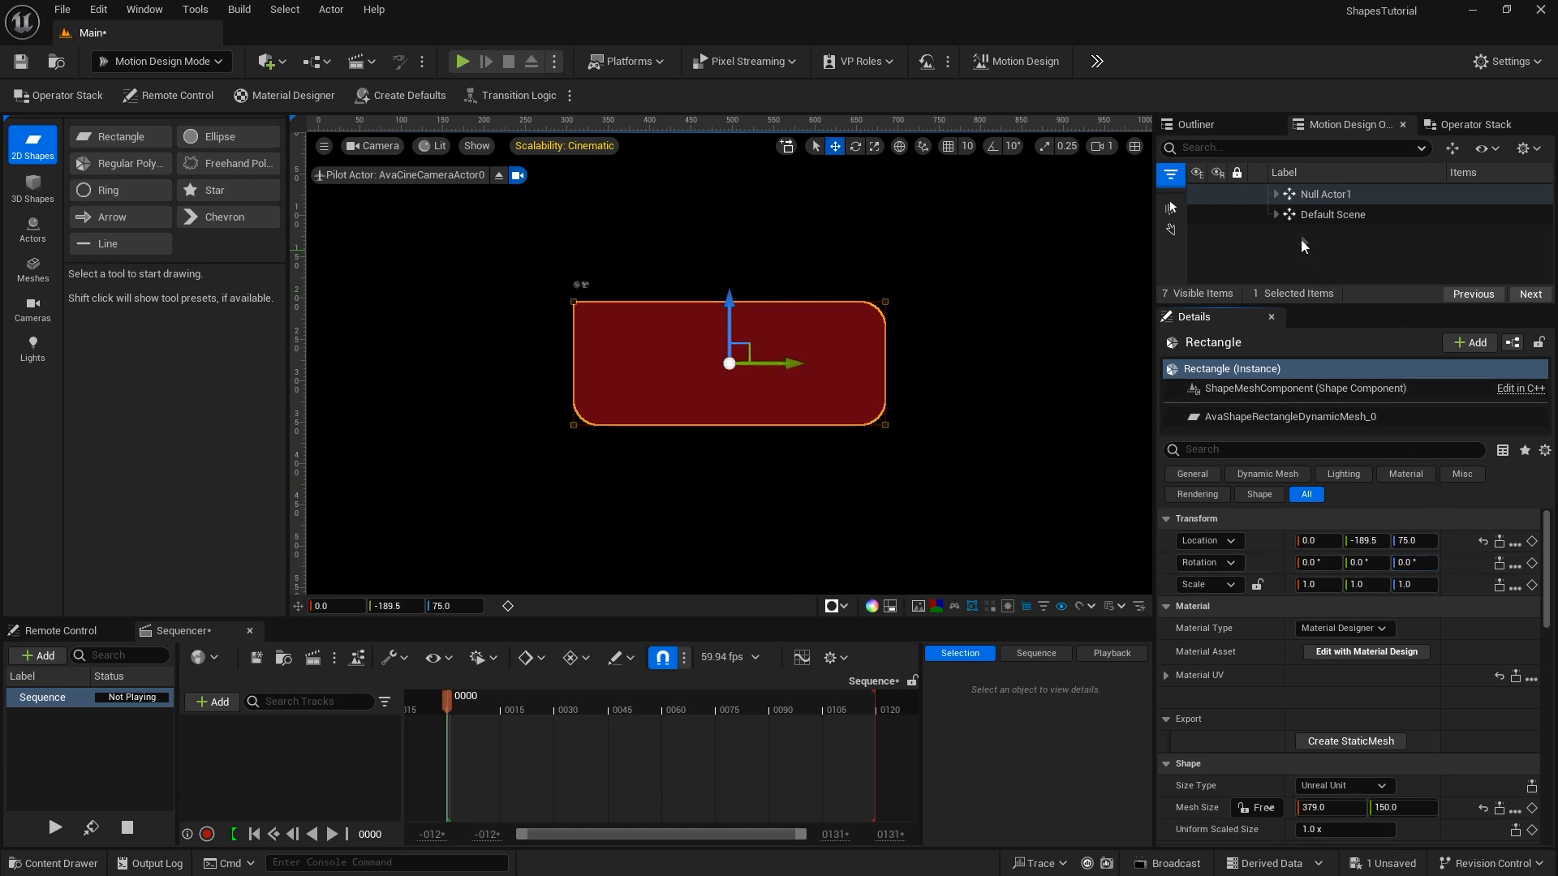
Delete Null Actor1 together with its child rectangle.
click(1290, 193)
key(Delete)
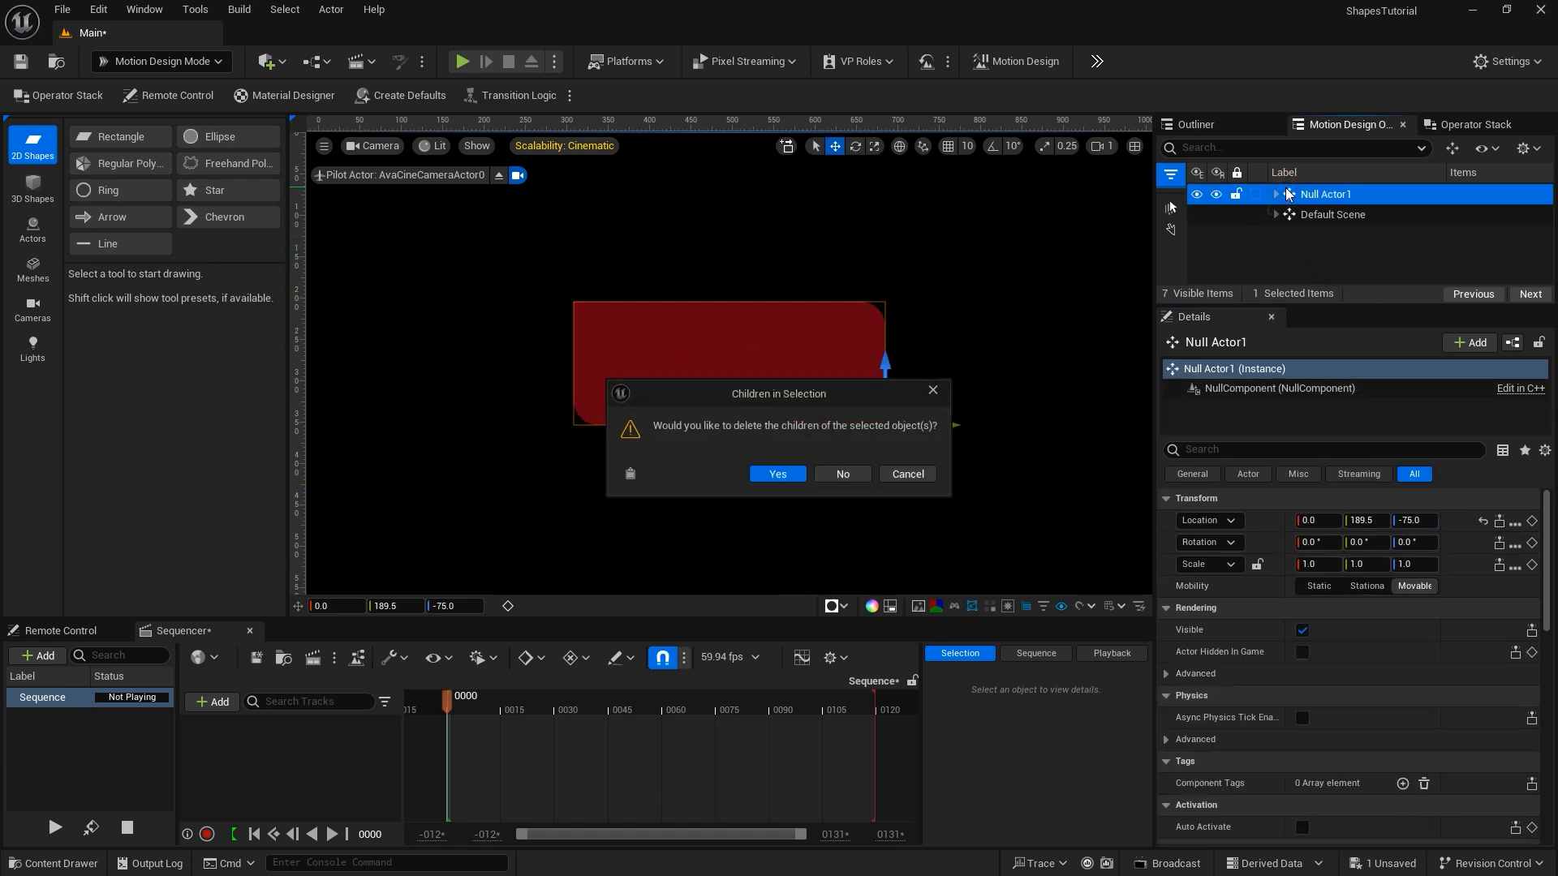
click(778, 476)
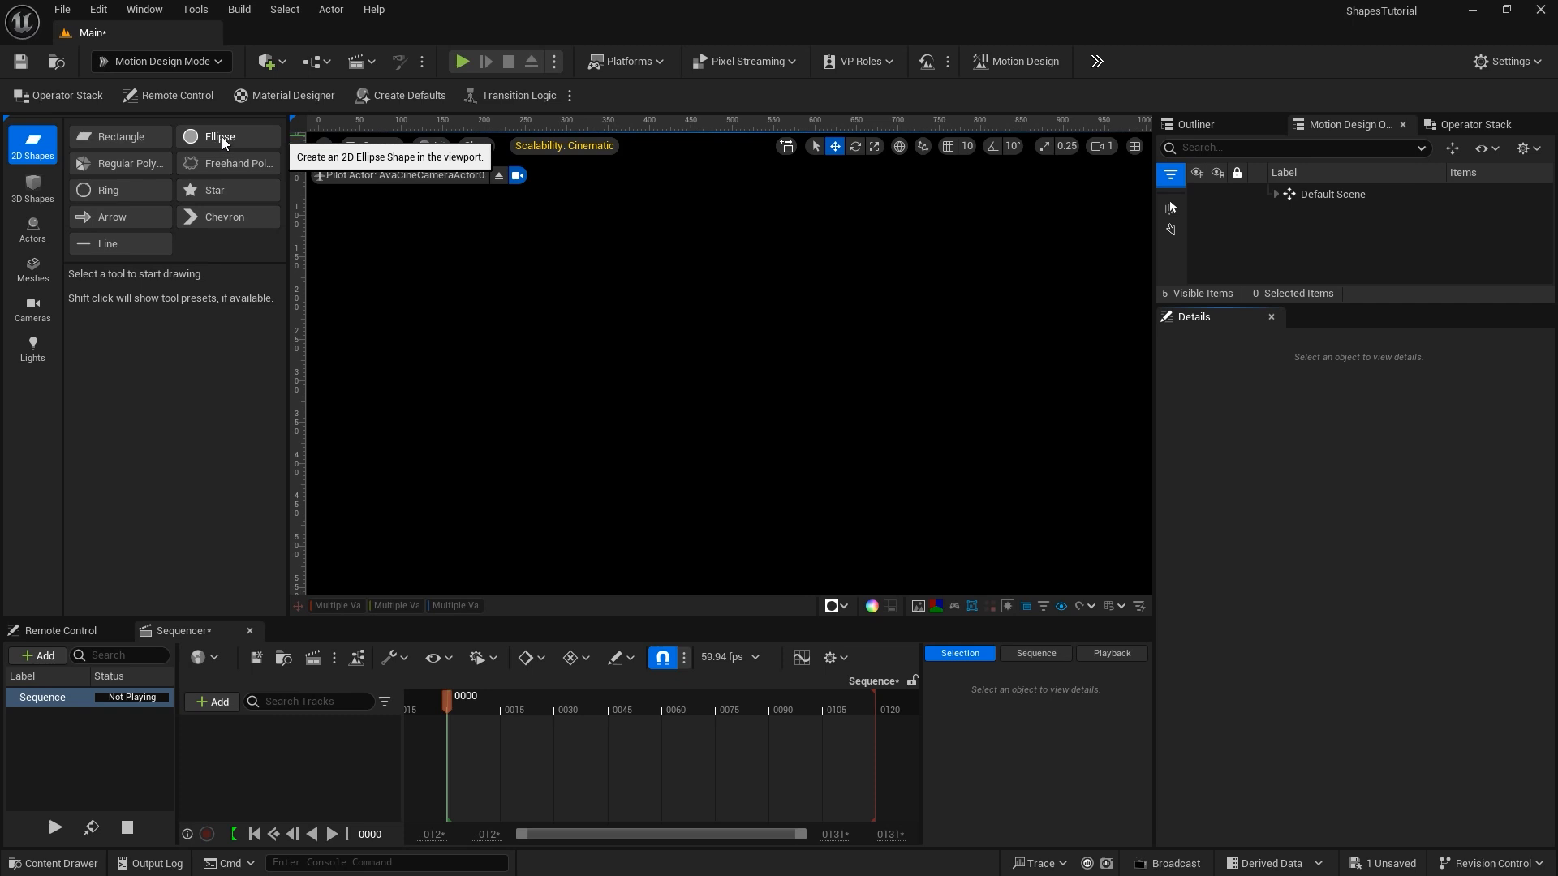
Create a default 2D ellipse in the middle of the viewport and enlarge the area showing its details.
click(221, 136)
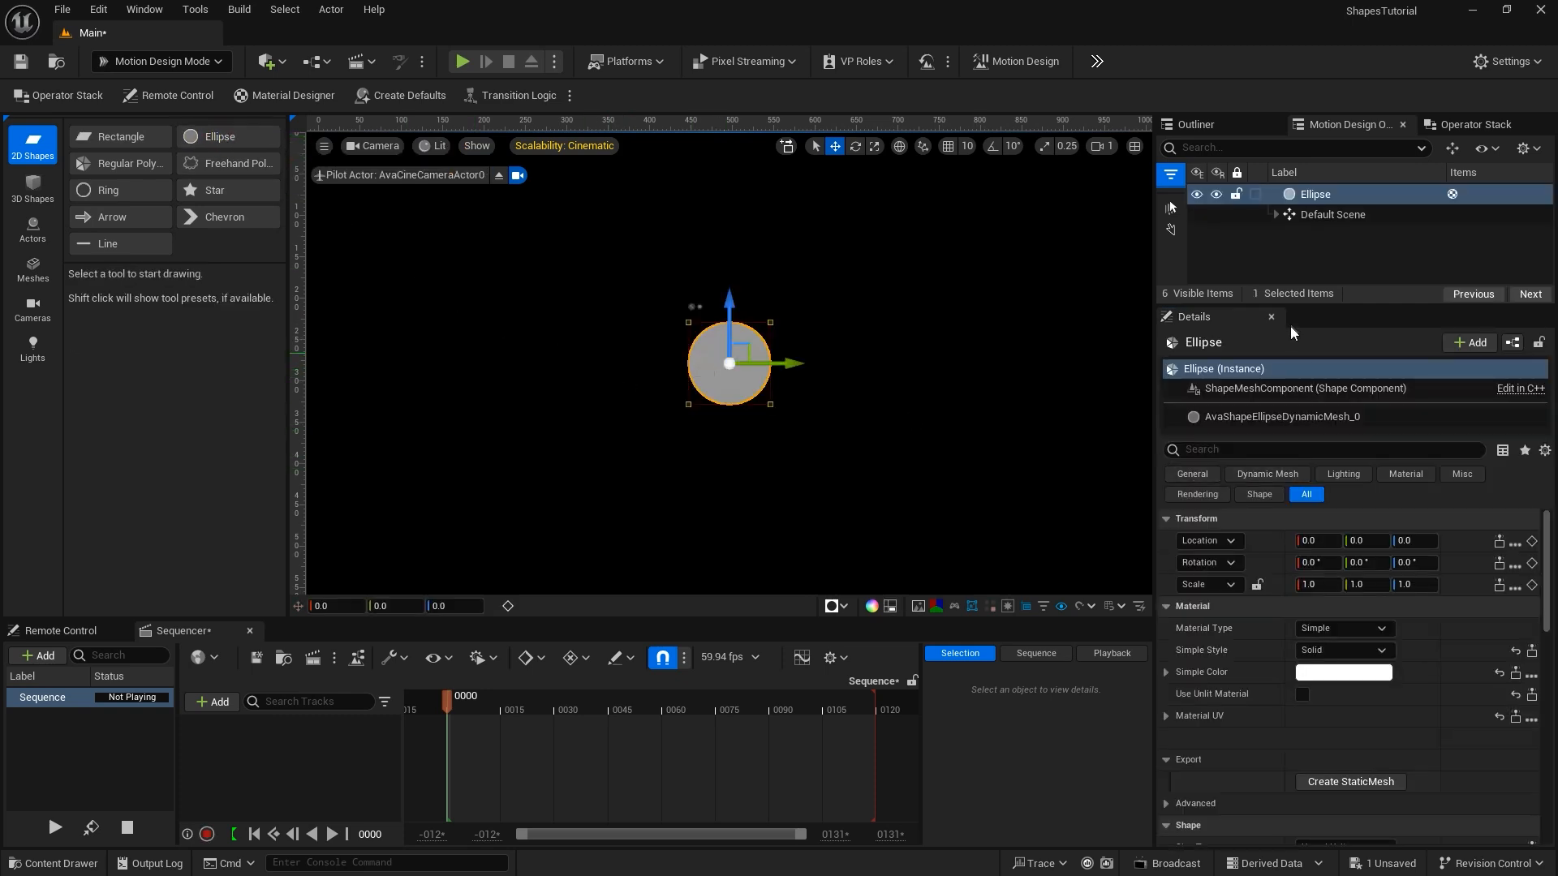
drag(1256, 307, 1256, 265)
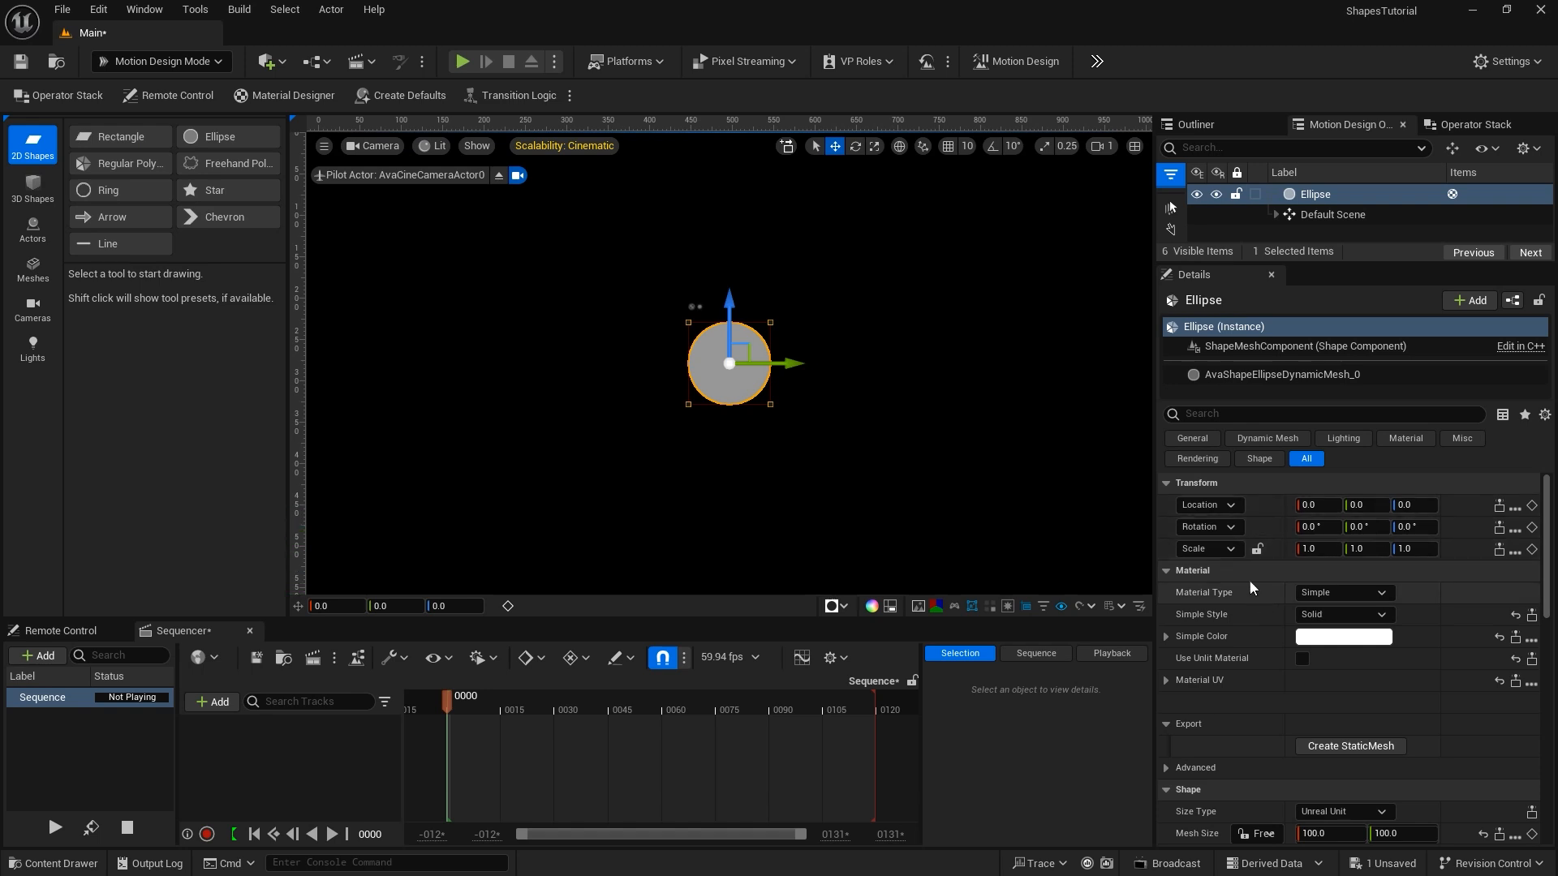
scroll(1273, 712, down, 5)
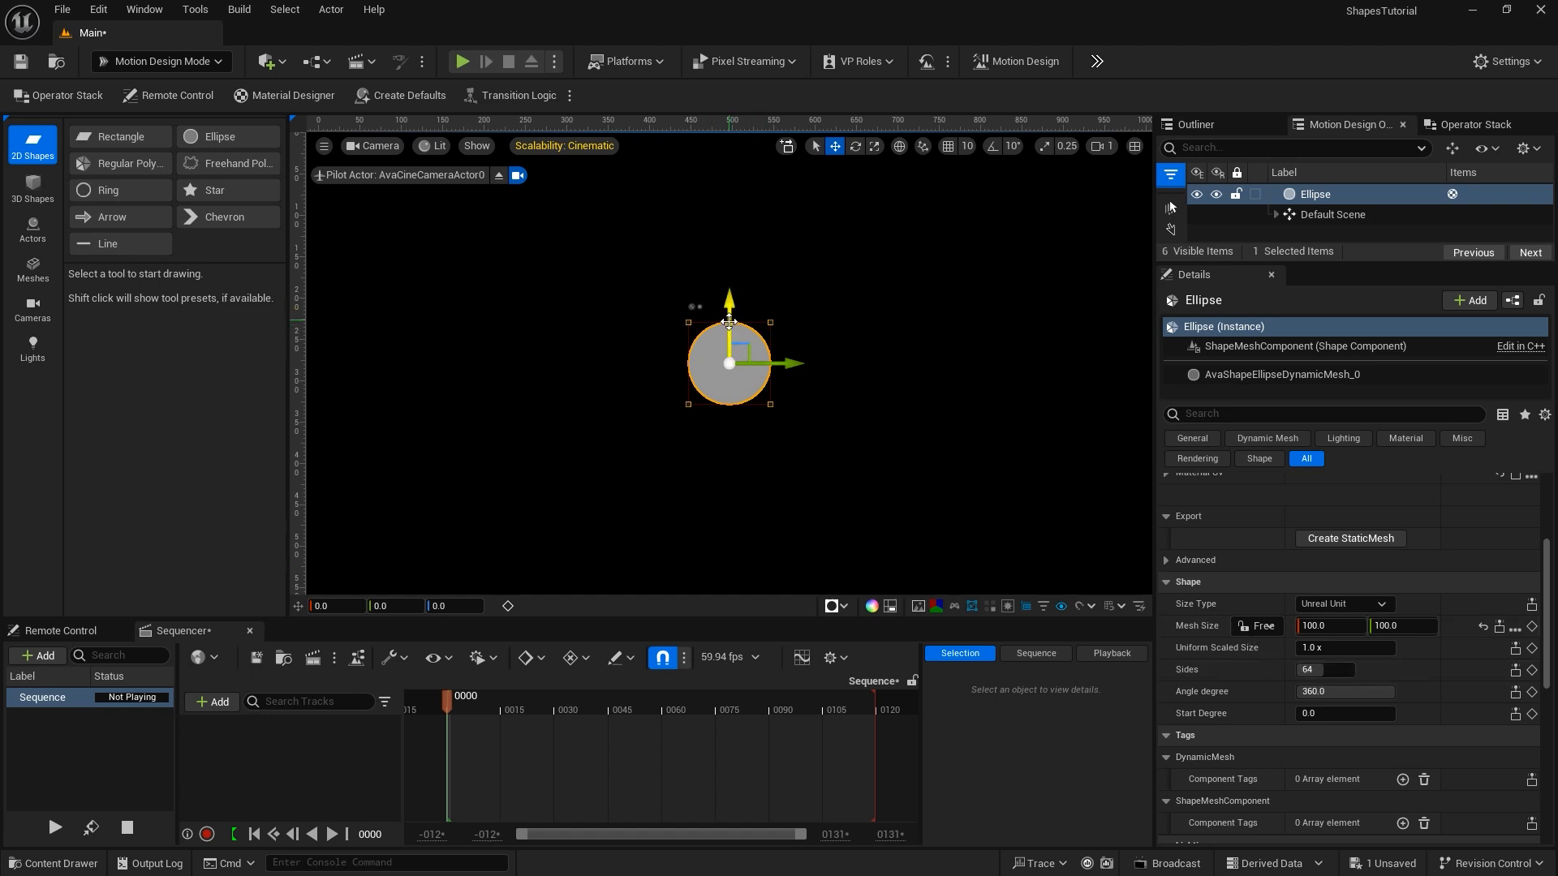
Try the ellipse with 8 sides, and finally set its number of sides to 128.
click(1331, 670)
text(8)
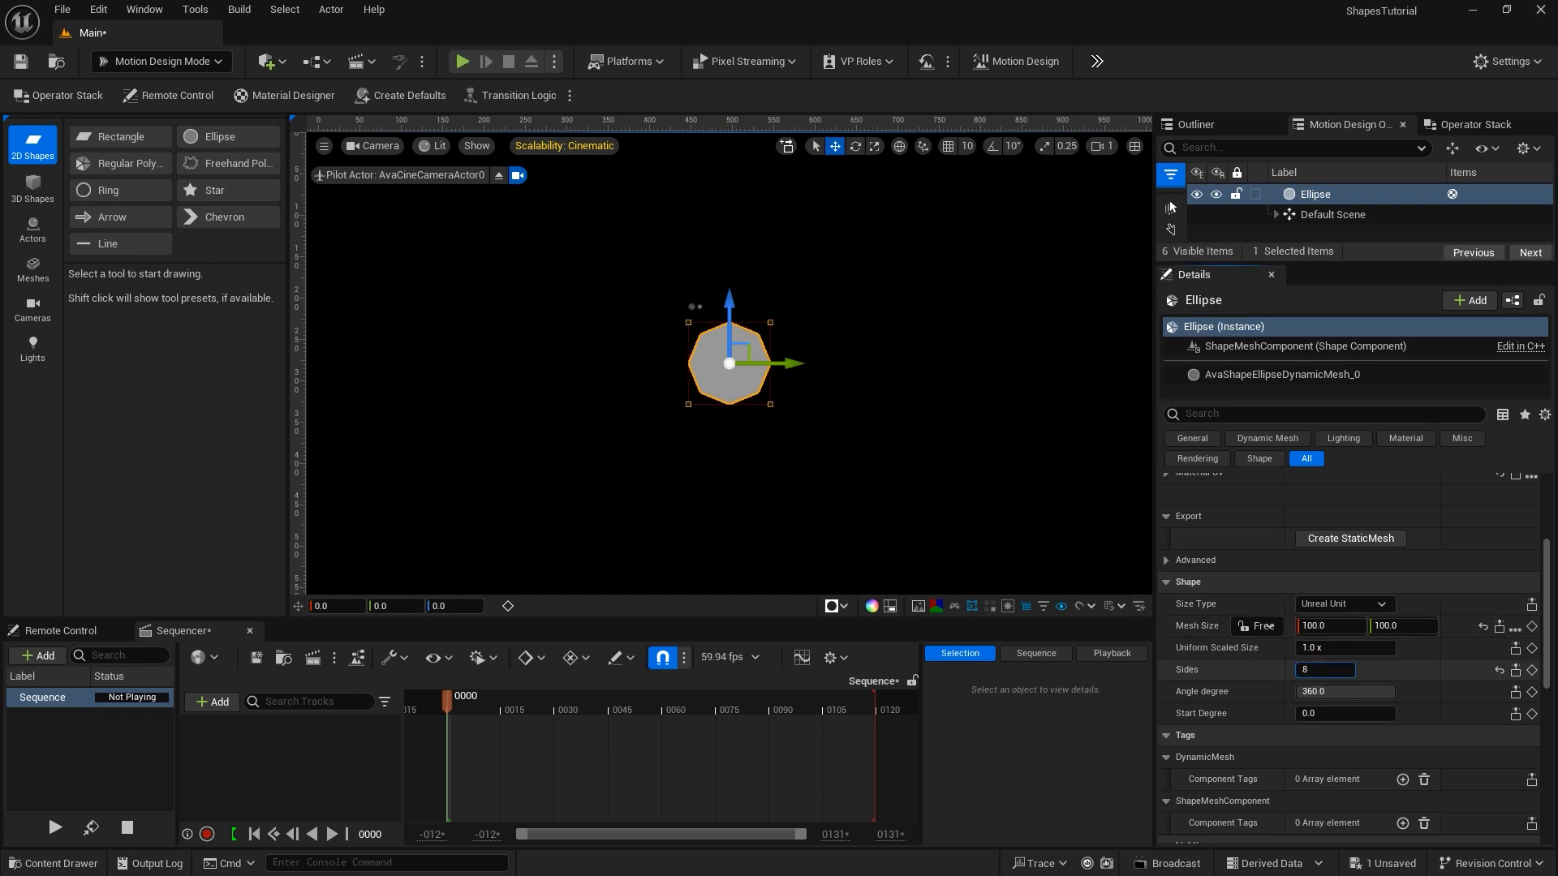
key(Return)
text(2)
key(Return)
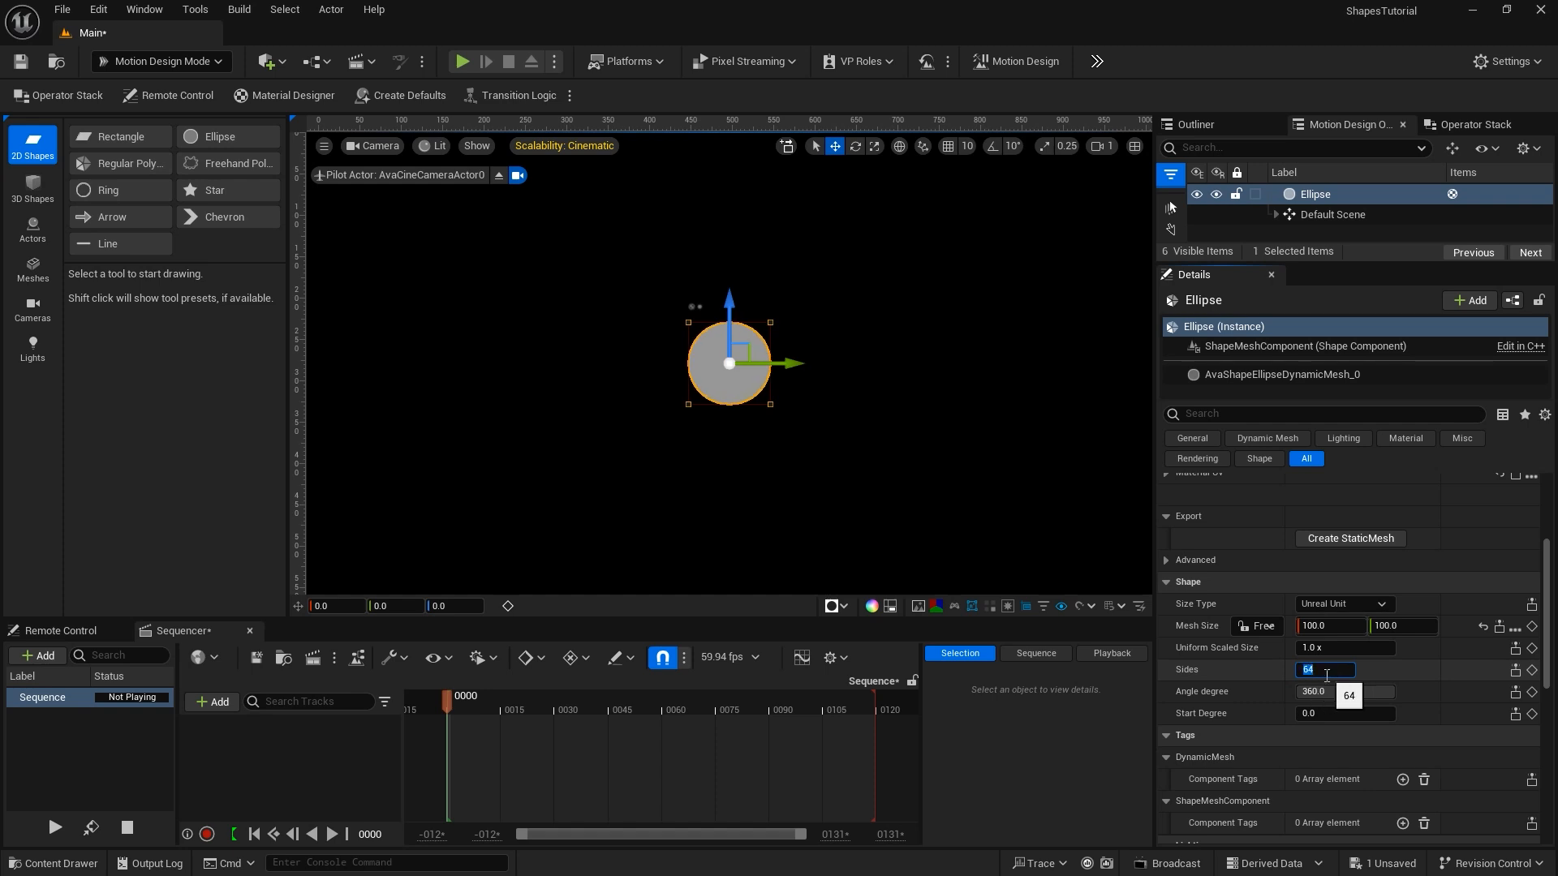
text(128)
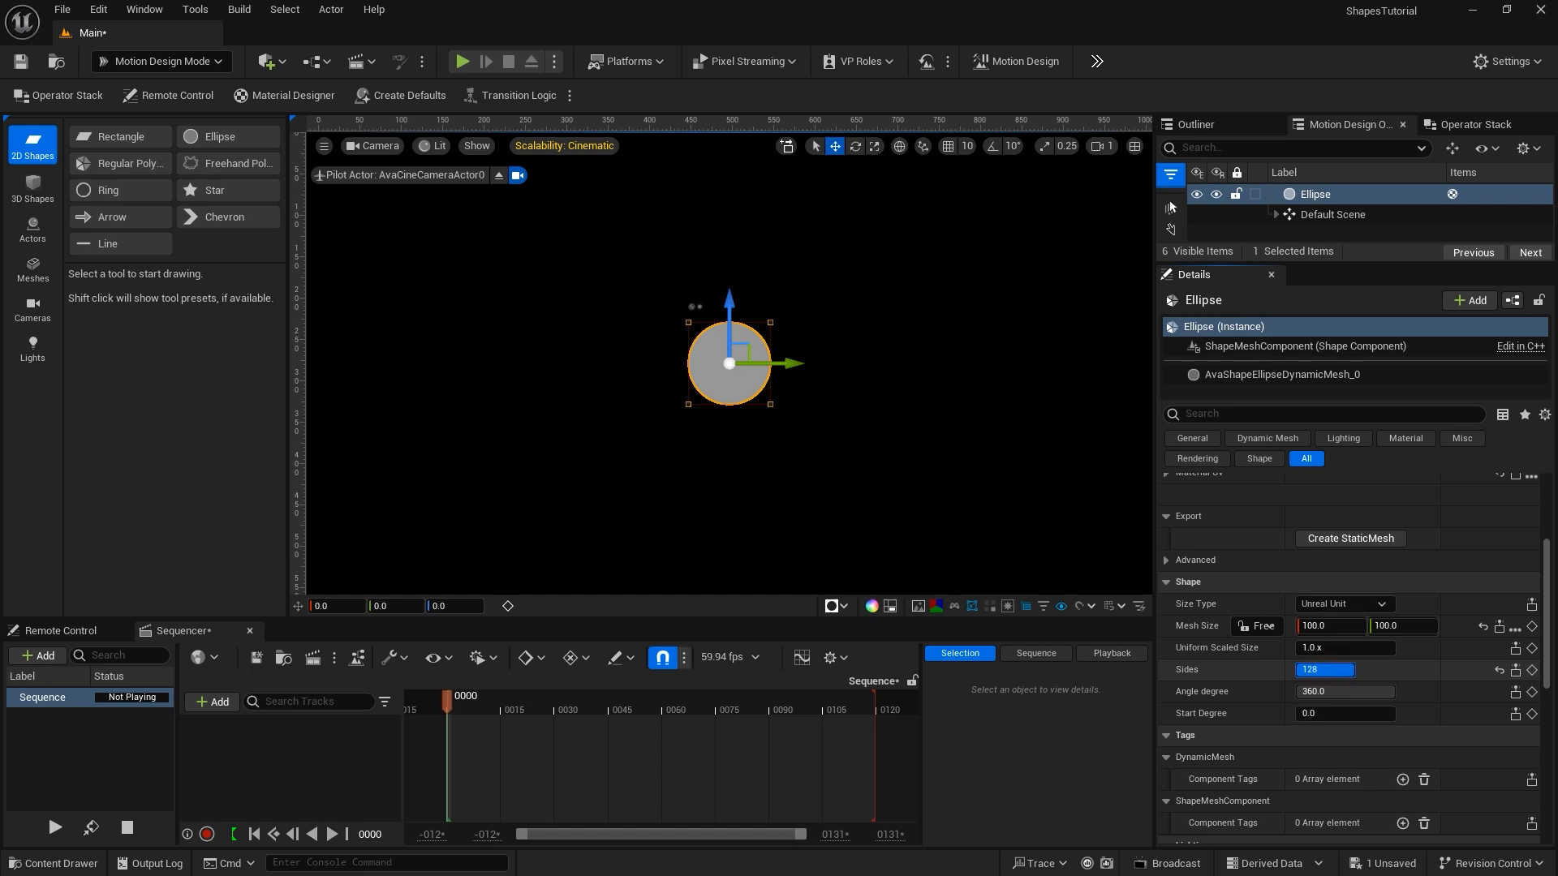
key(Return)
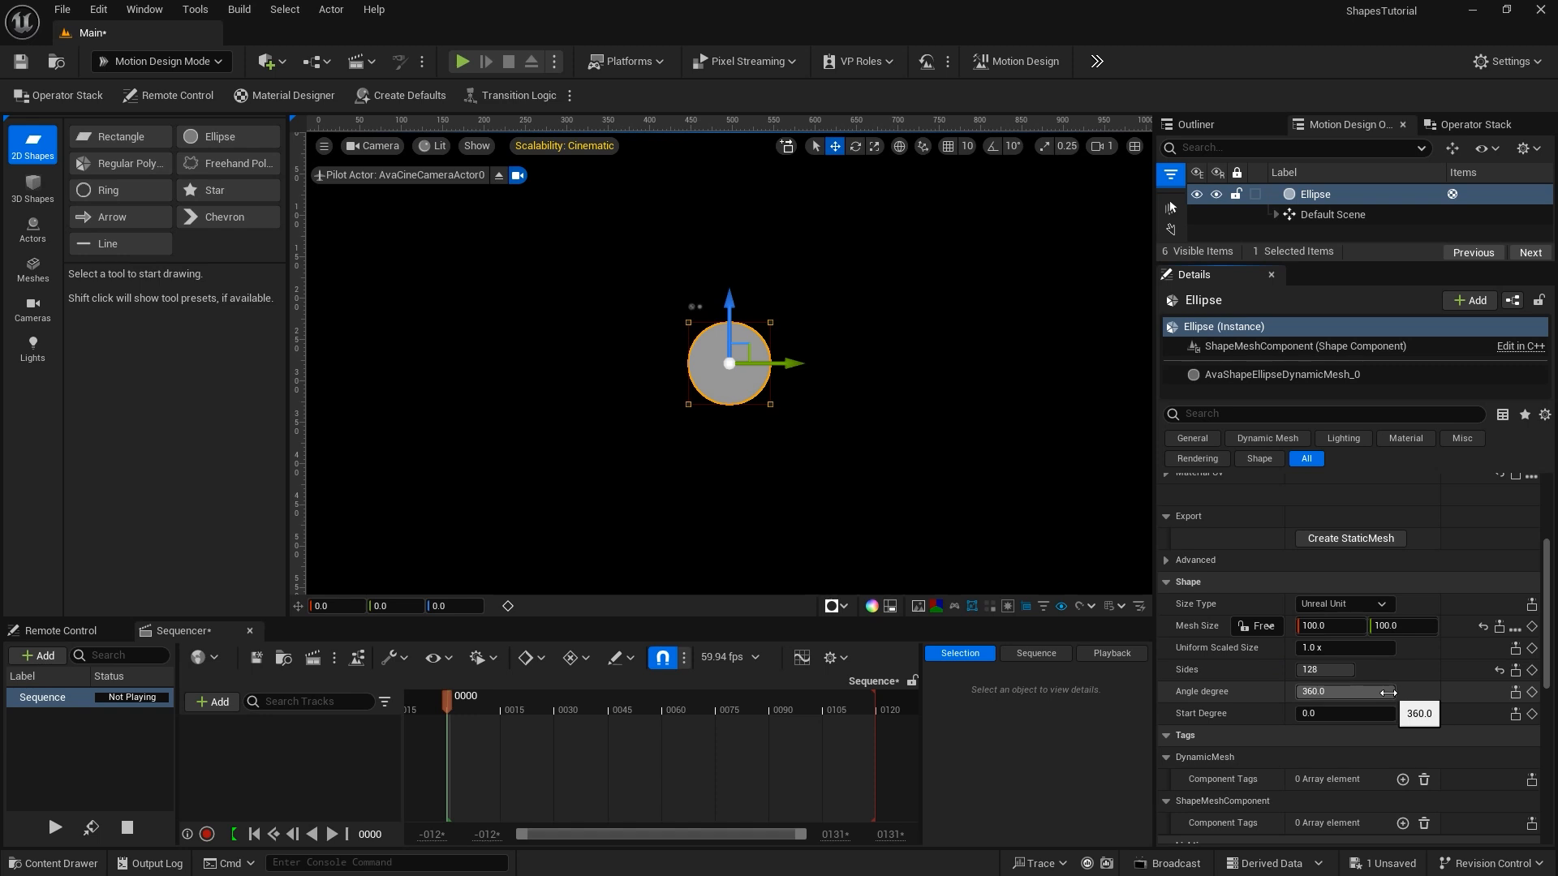
Set the ellipse's angle degree to 270 and try out its start degree.
mouse_move(1344, 691)
mouse_down()
mouse_move(1282, 691)
mouse_move(1389, 692)
mouse_move(1340, 691)
mouse_move(1362, 694)
mouse_up()
click(1363, 694)
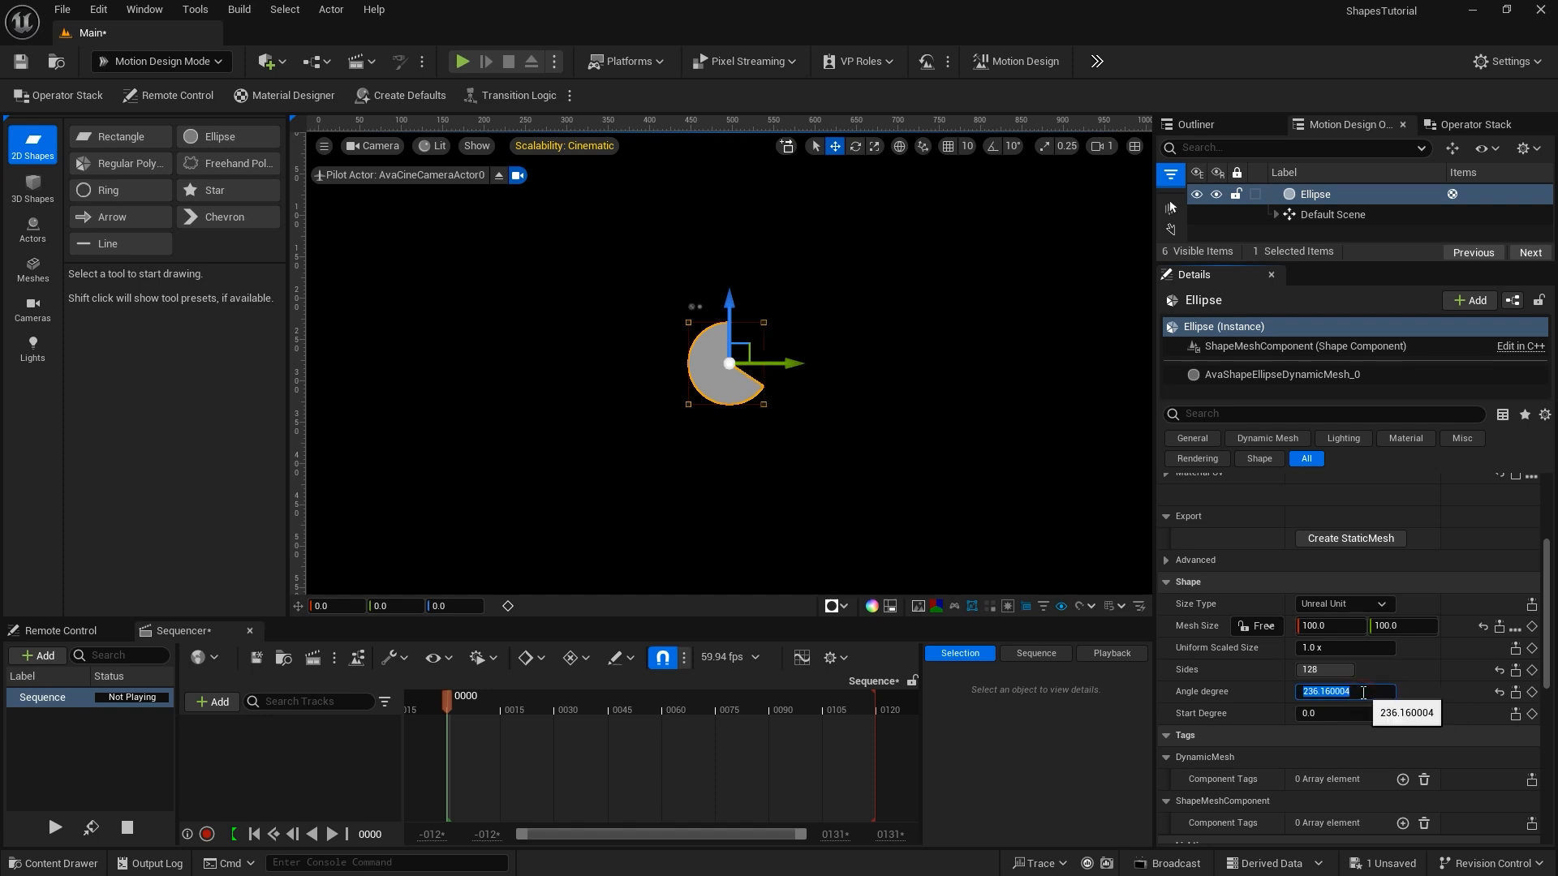
text(270)
key(Return)
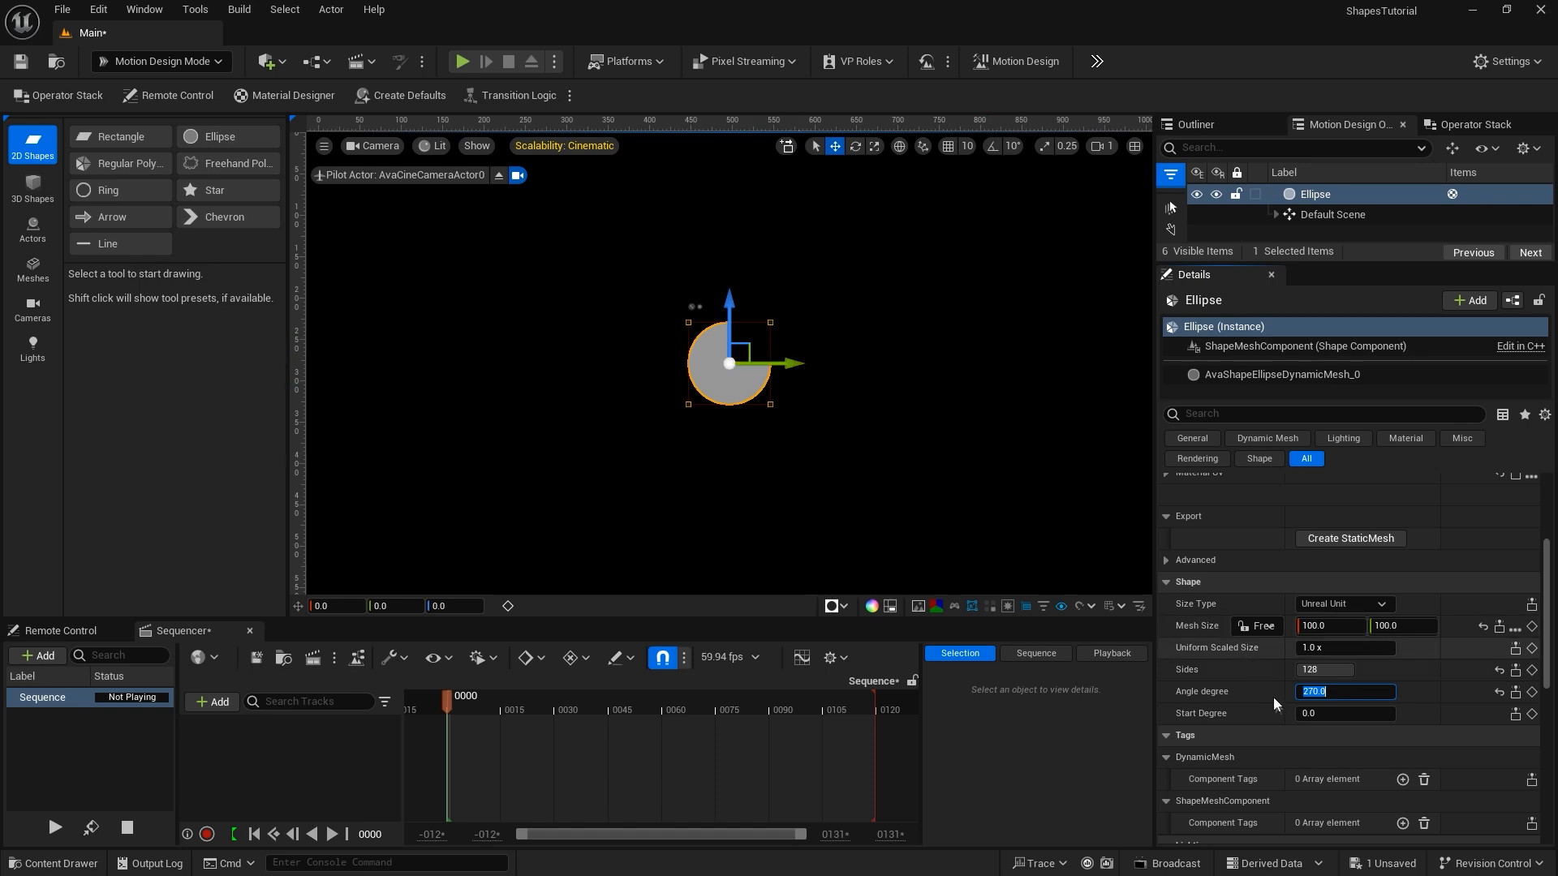
mouse_move(1331, 713)
mouse_down()
mouse_move(1383, 714)
mouse_move(1311, 714)
mouse_up()
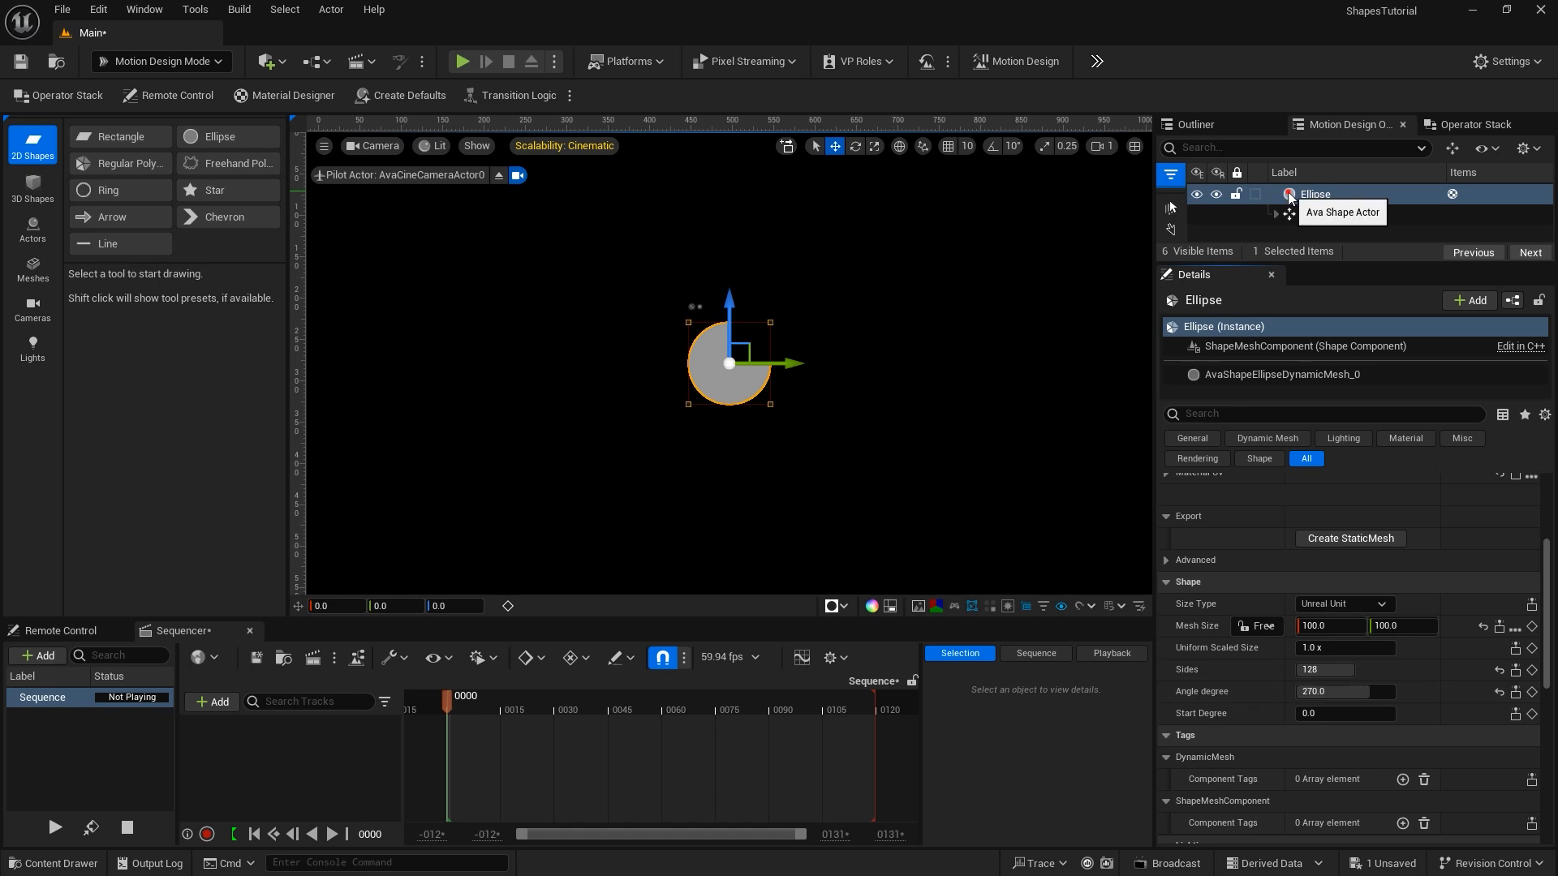
Delete the ellipse and create a default regular polygon in the middle of the viewport.
key(Delete)
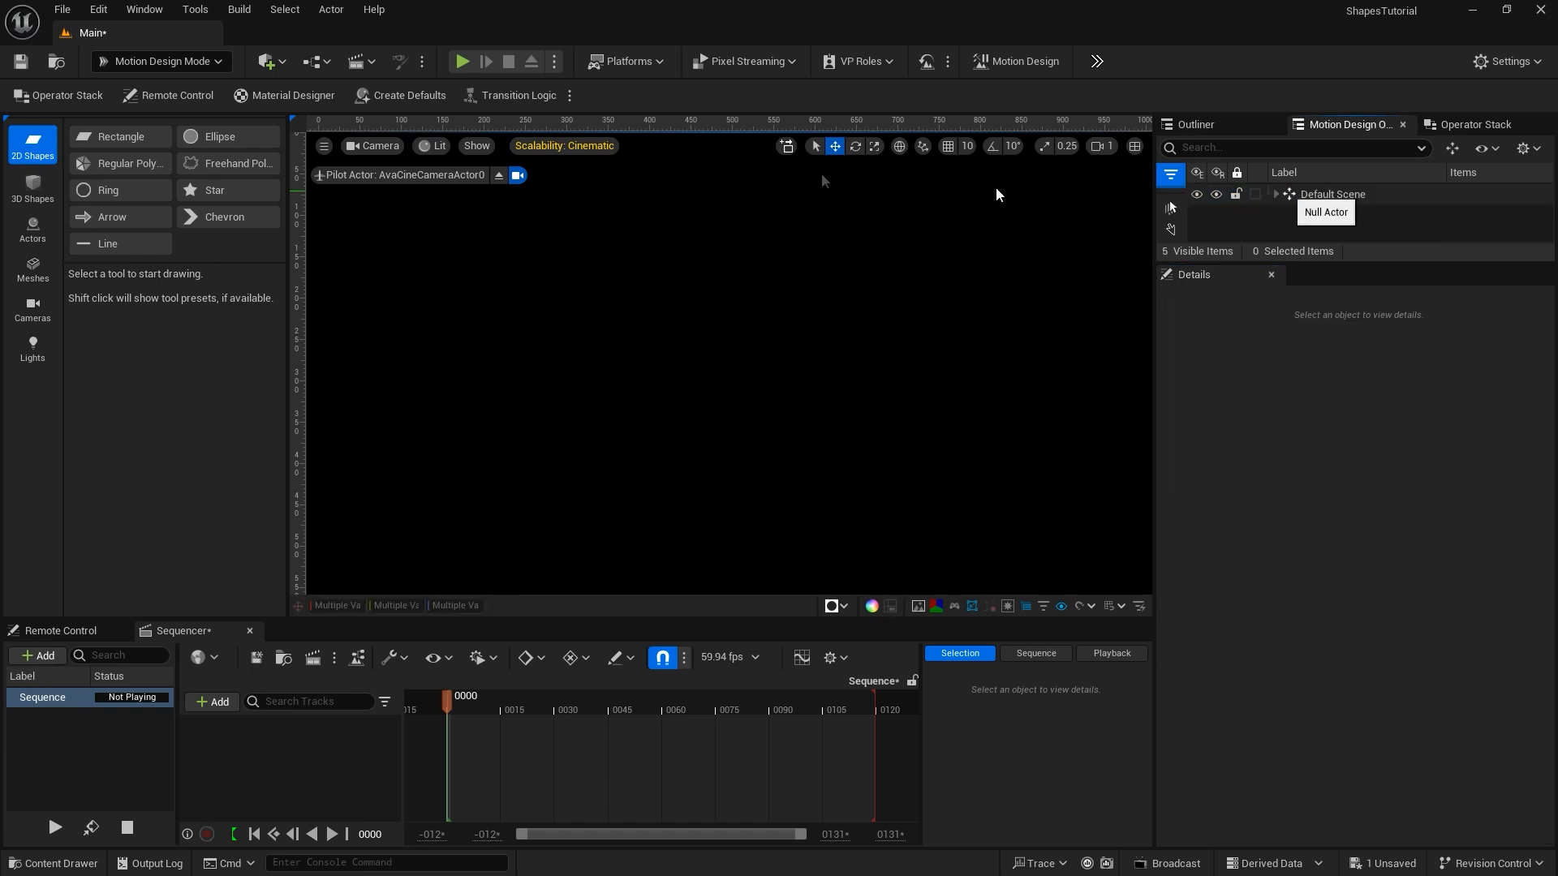
double_click(117, 164)
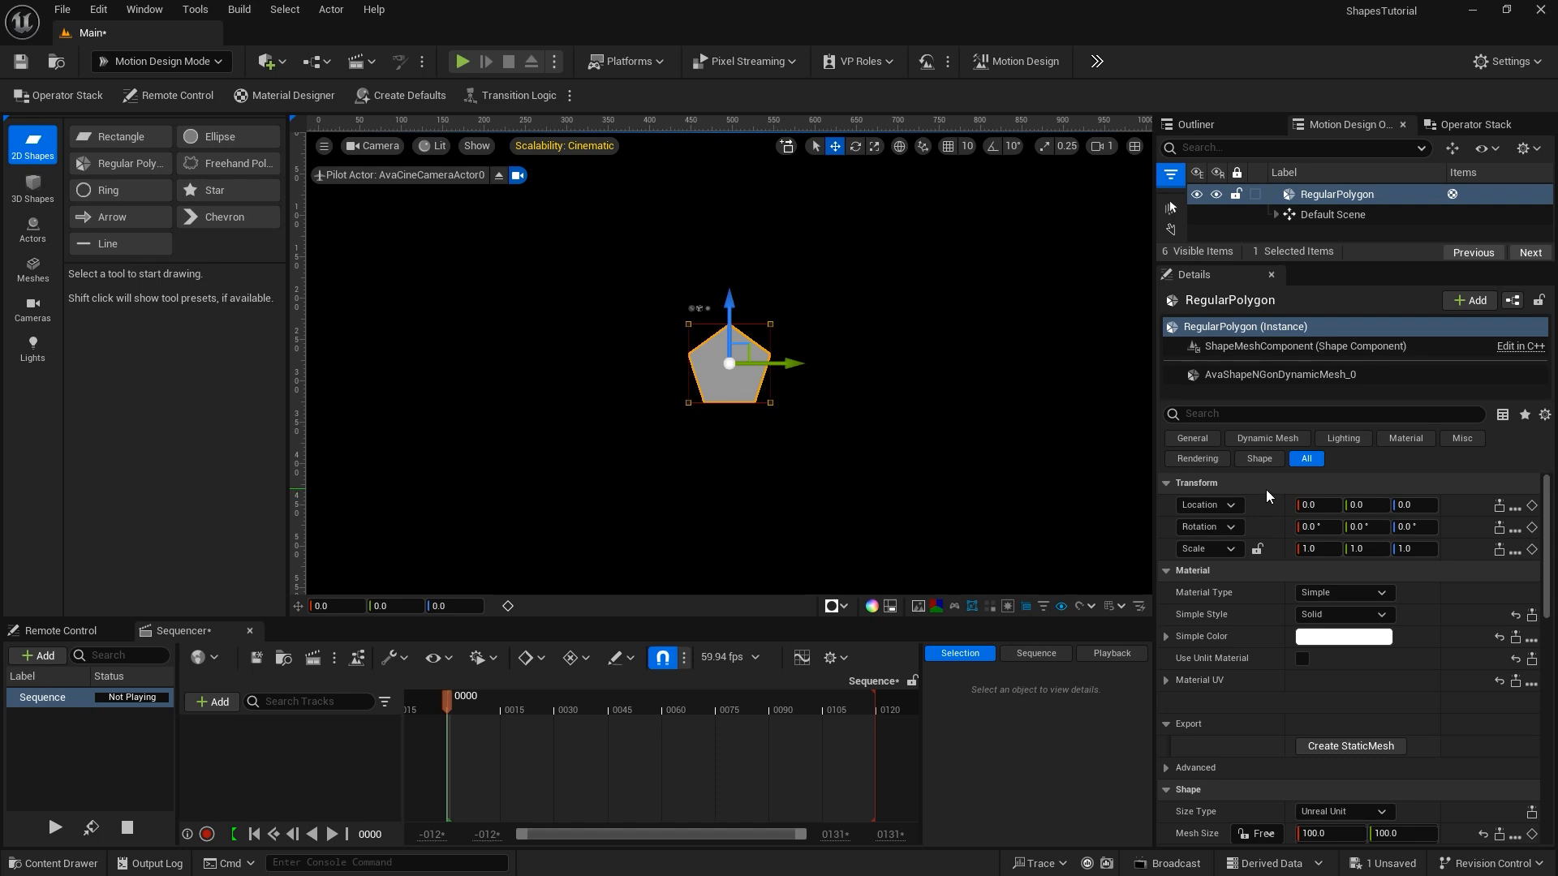
scroll(1262, 604, down, 4)
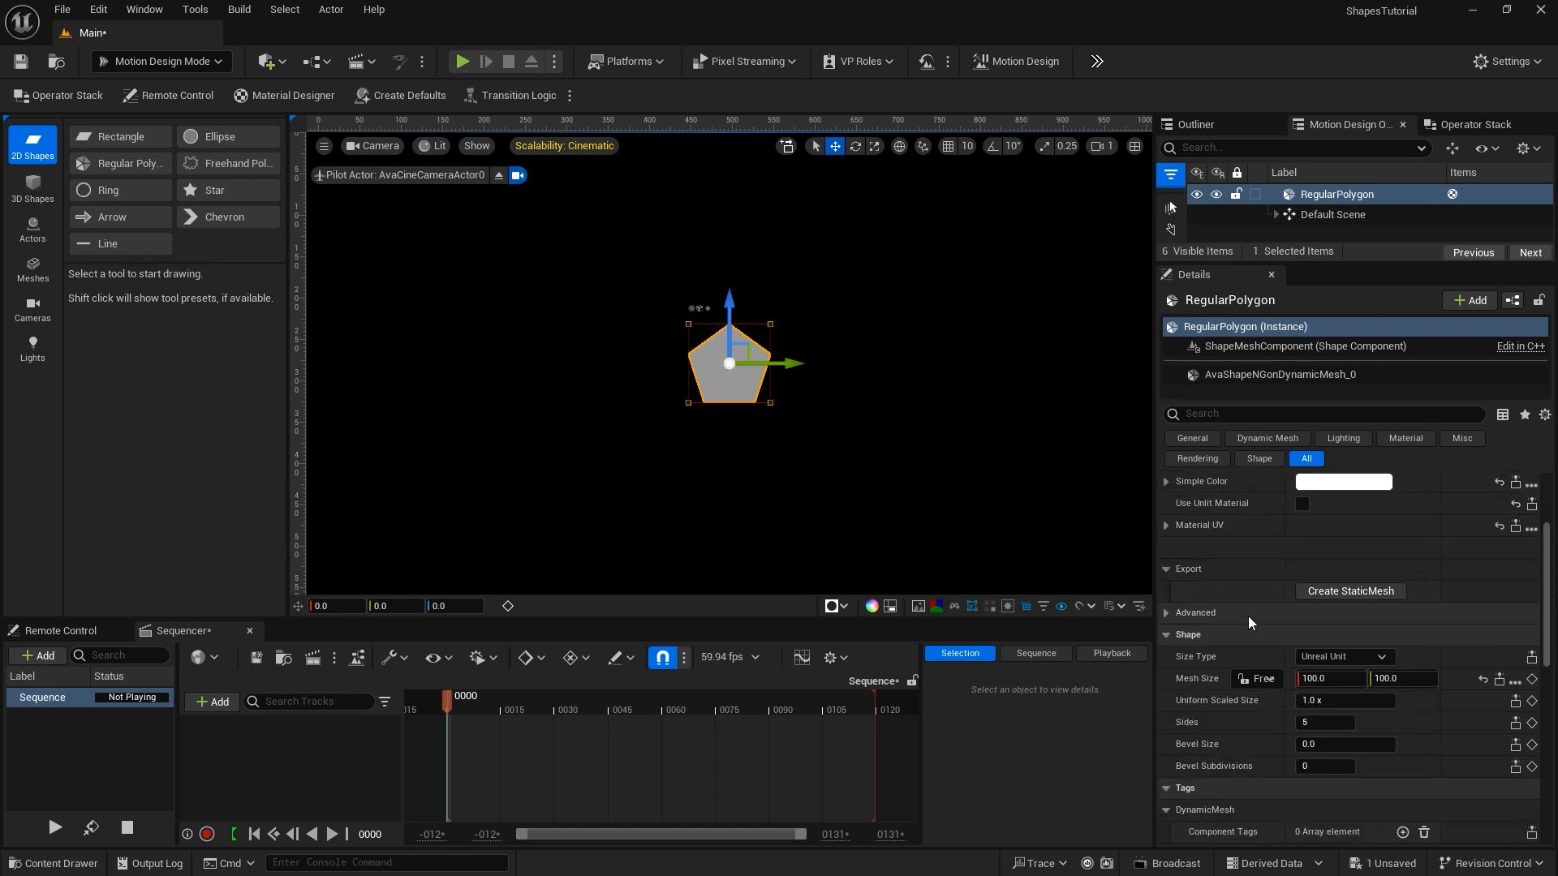
scroll(1248, 616, down, 2)
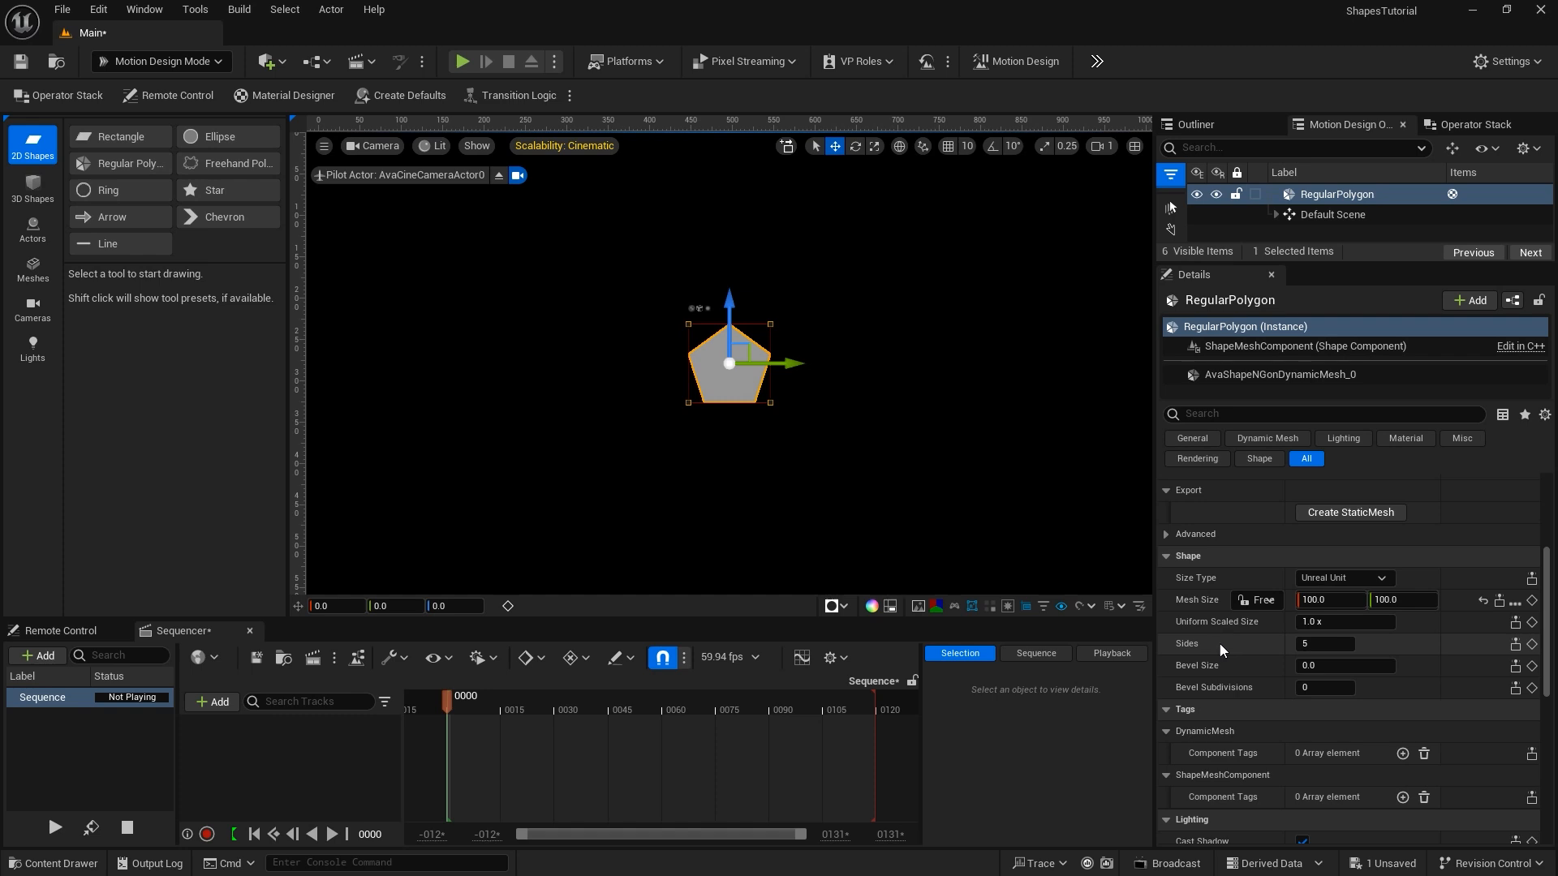
Try the regular polygon with 3 and 18 sides, and return it to 5 sides.
click(1325, 643)
text(3)
key(Return)
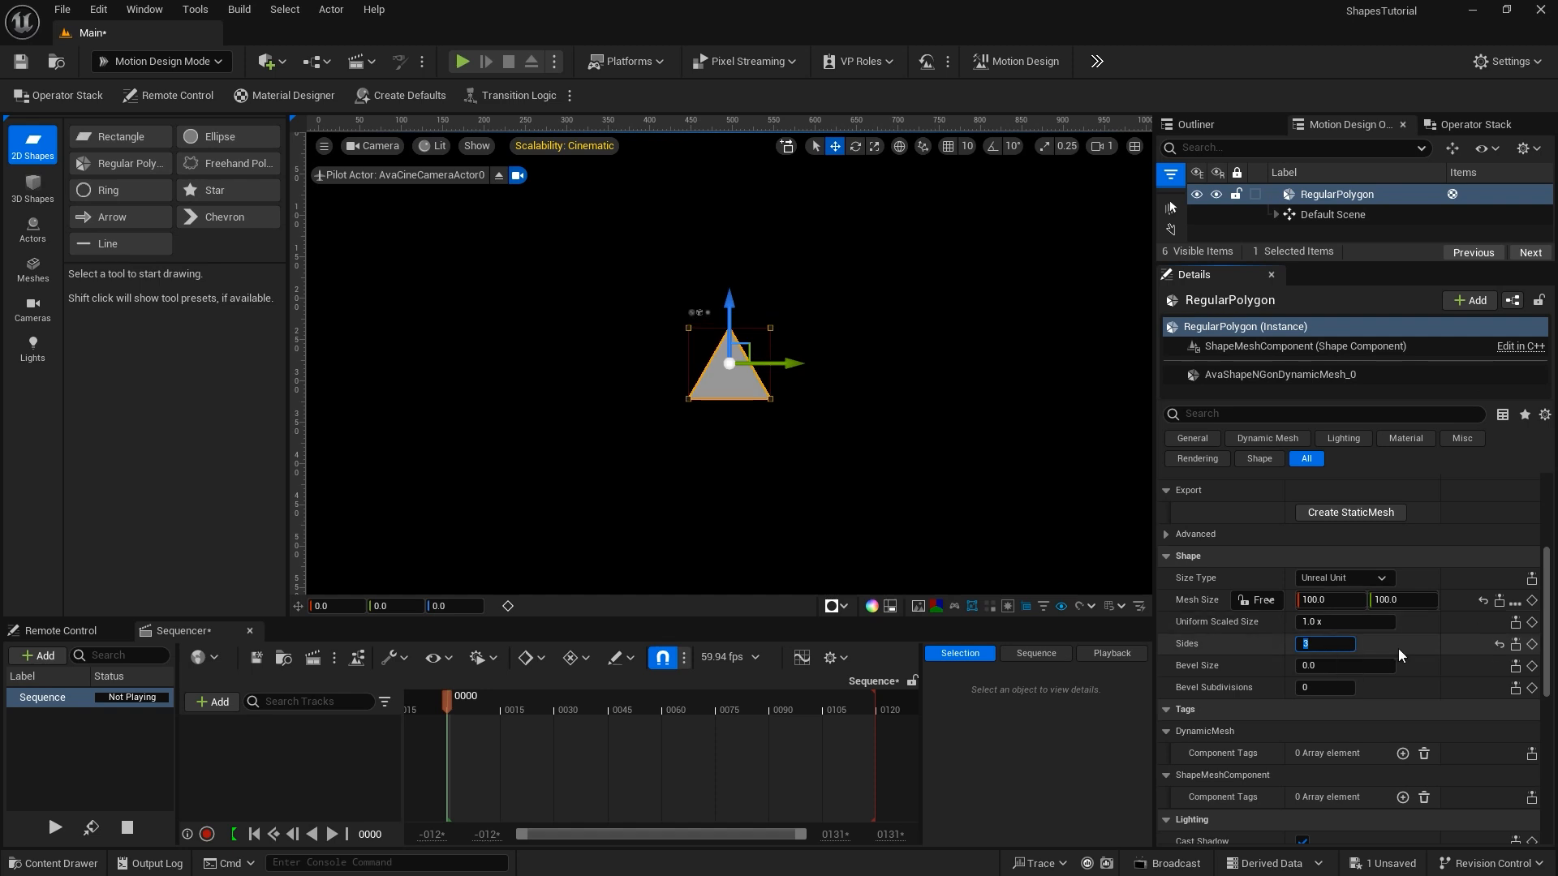
click(1327, 644)
text(16)
key(Return)
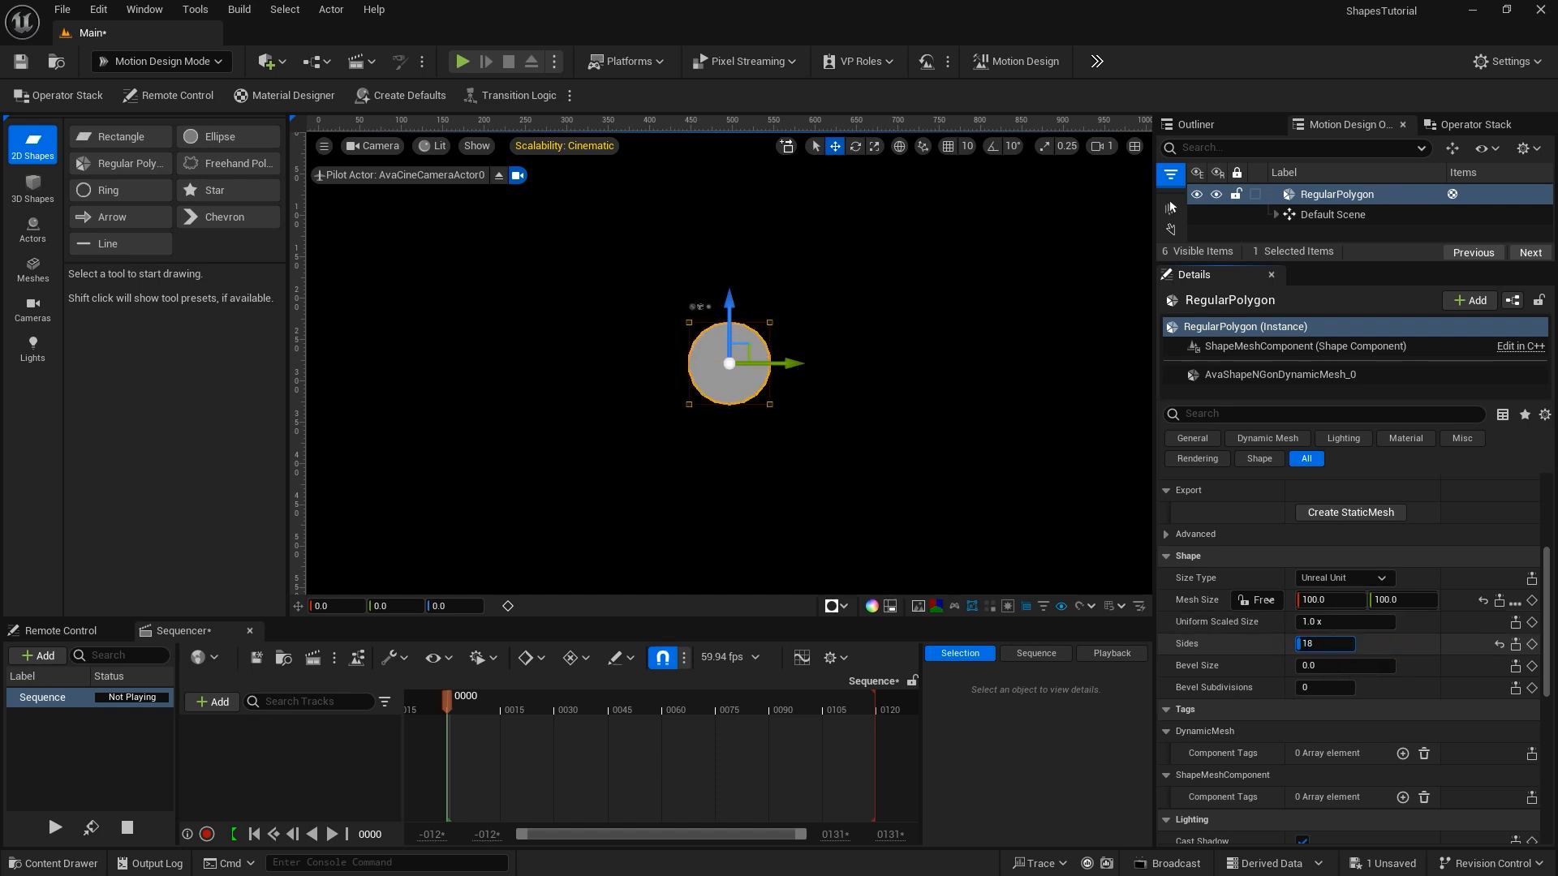
drag(1326, 643, 1331, 644)
click(1312, 645)
text(5)
key(Return)
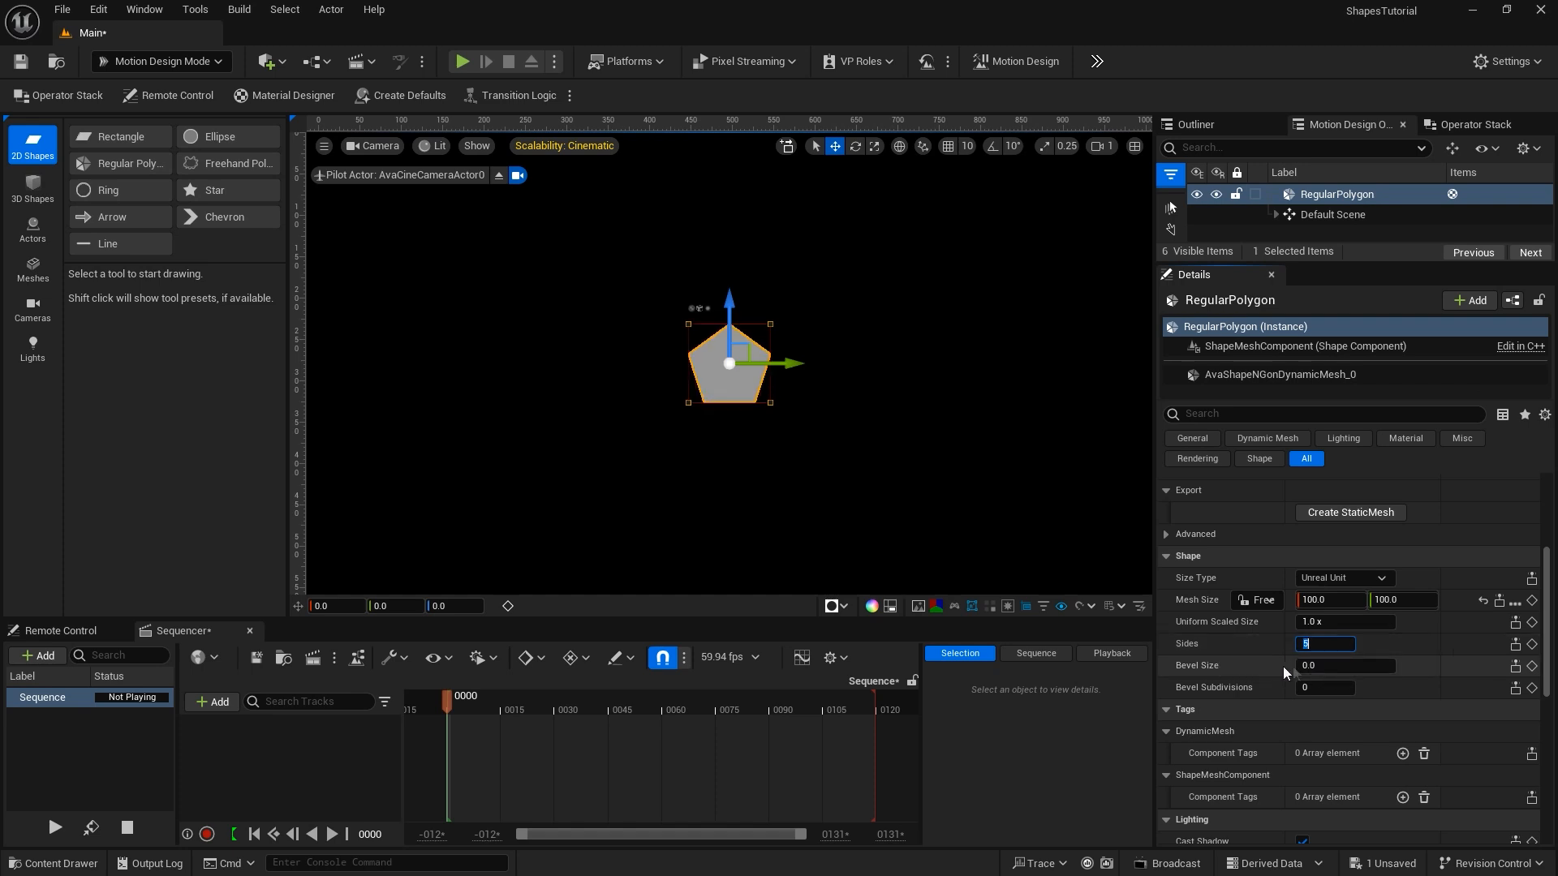
Round the polygon's corners with a bevel size of about 16.1 and 8 bevel subdivisions, and delete the polygon.
drag(1313, 667, 1379, 667)
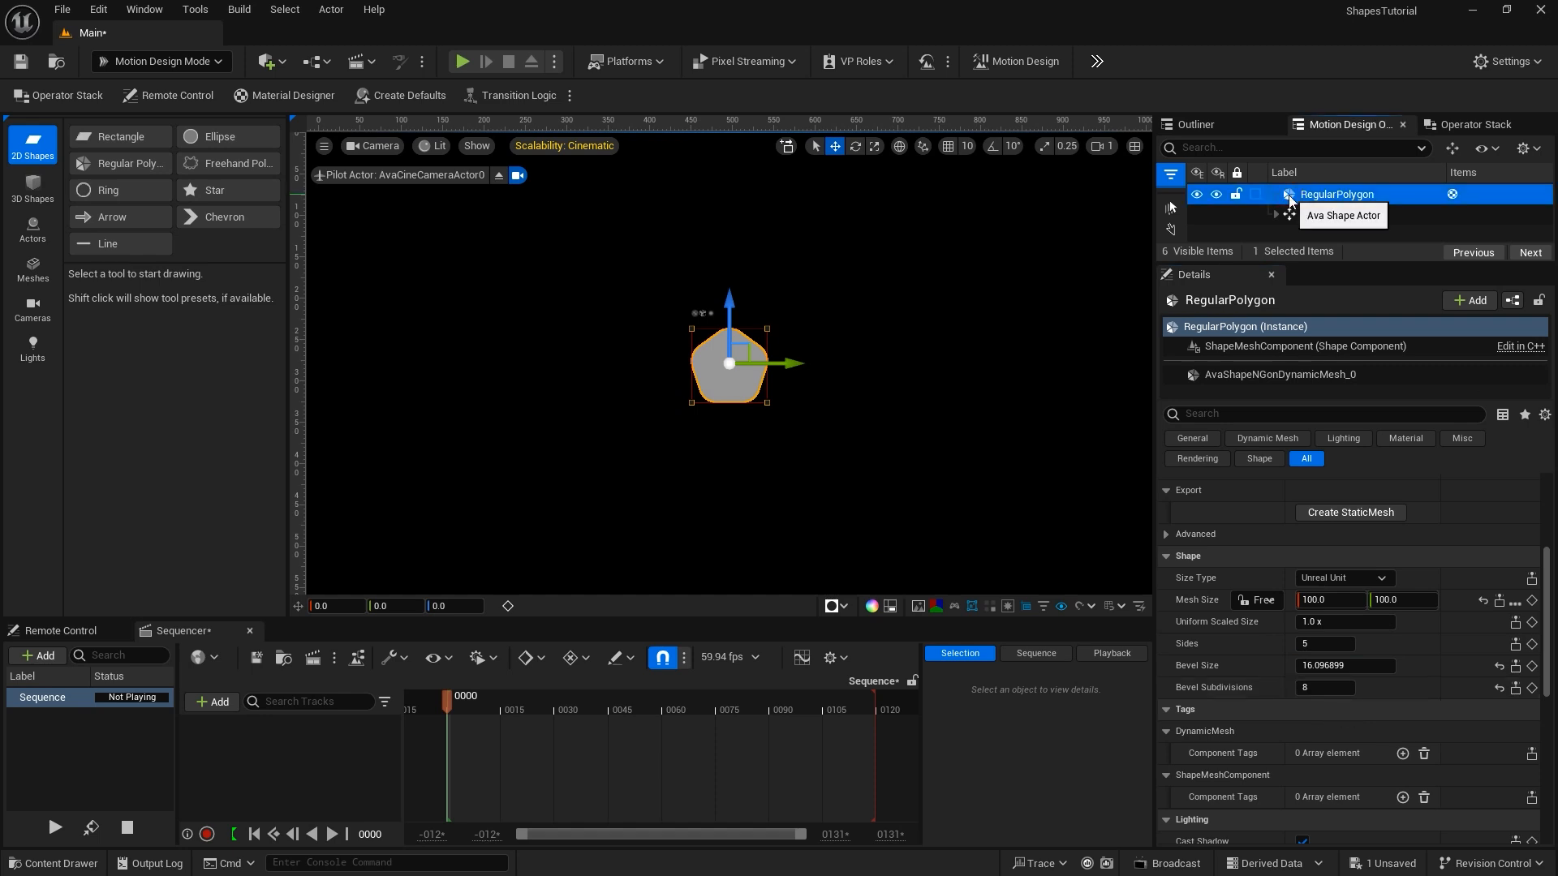
key(Delete)
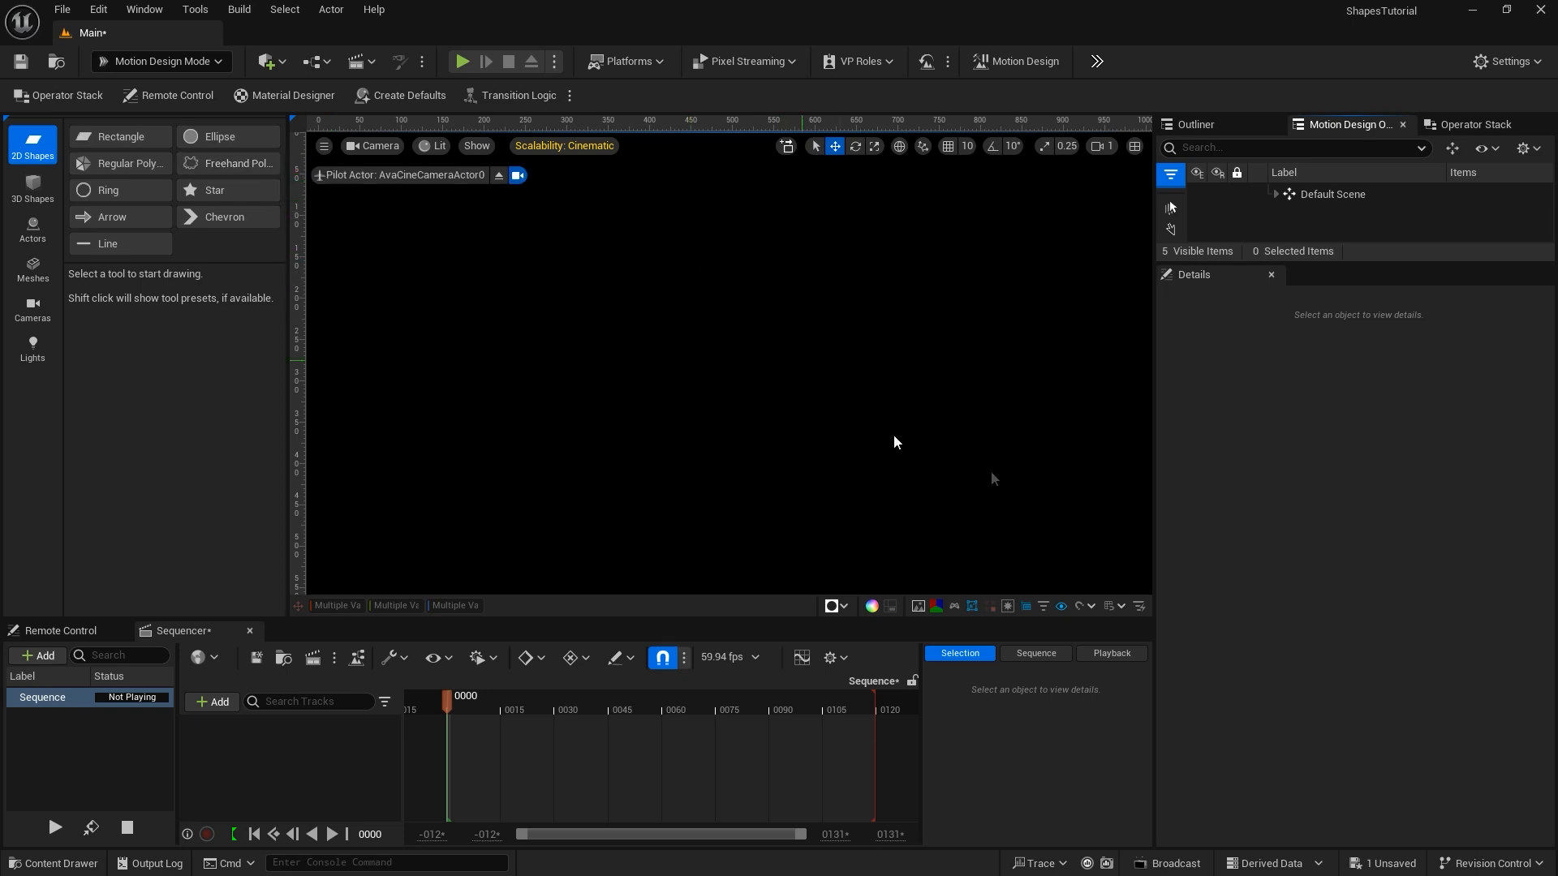
Turn on the viewport grid and draw a closed six-point freehand polygon, an angular hook shape with a slanted left edge.
click(1108, 606)
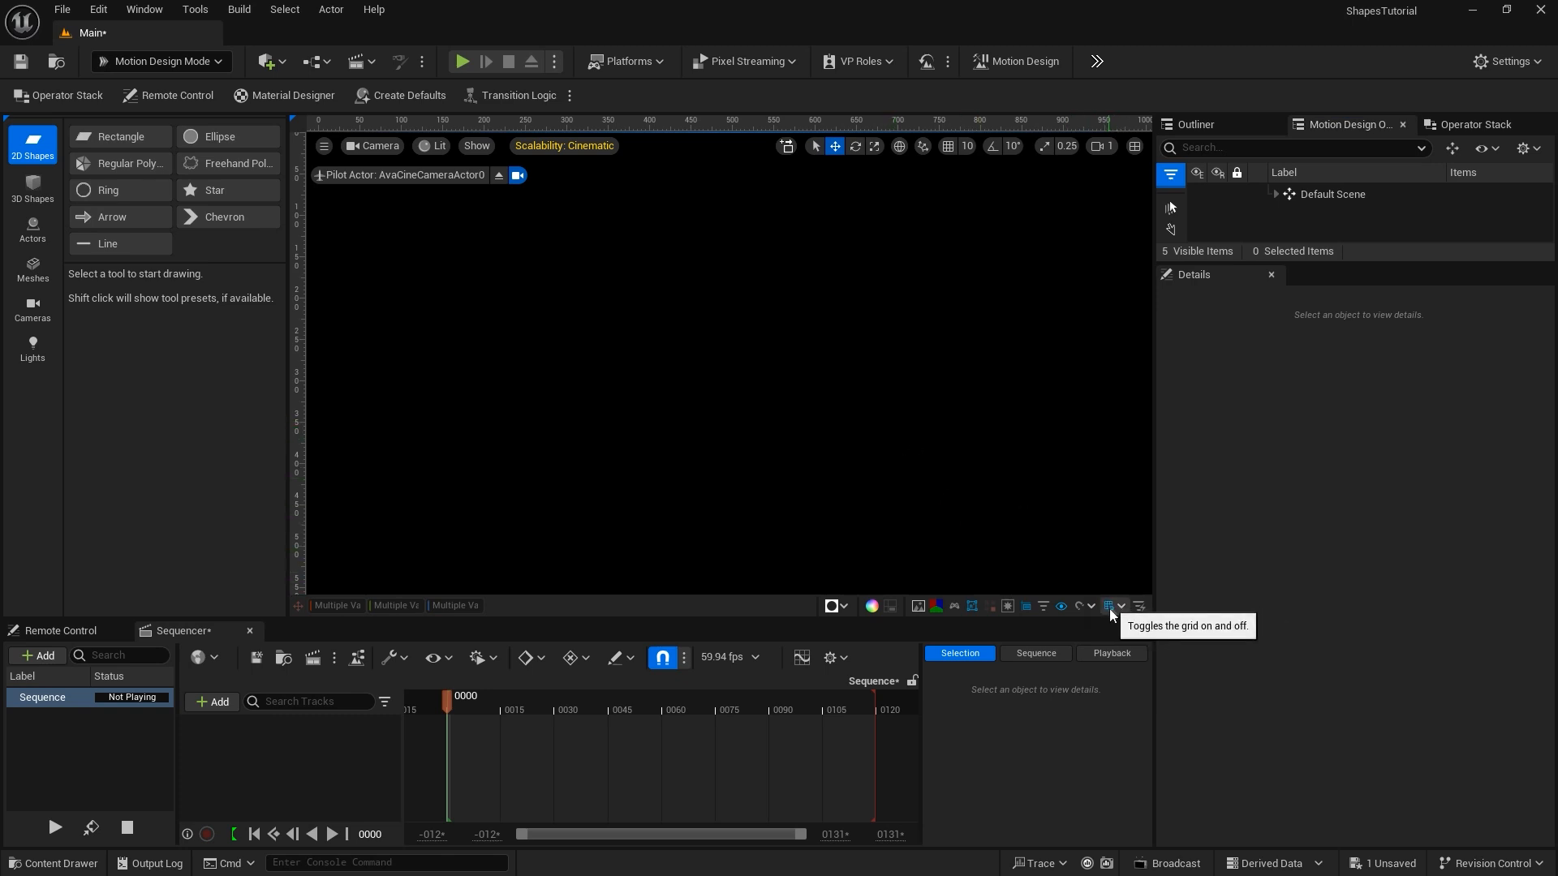
click(227, 162)
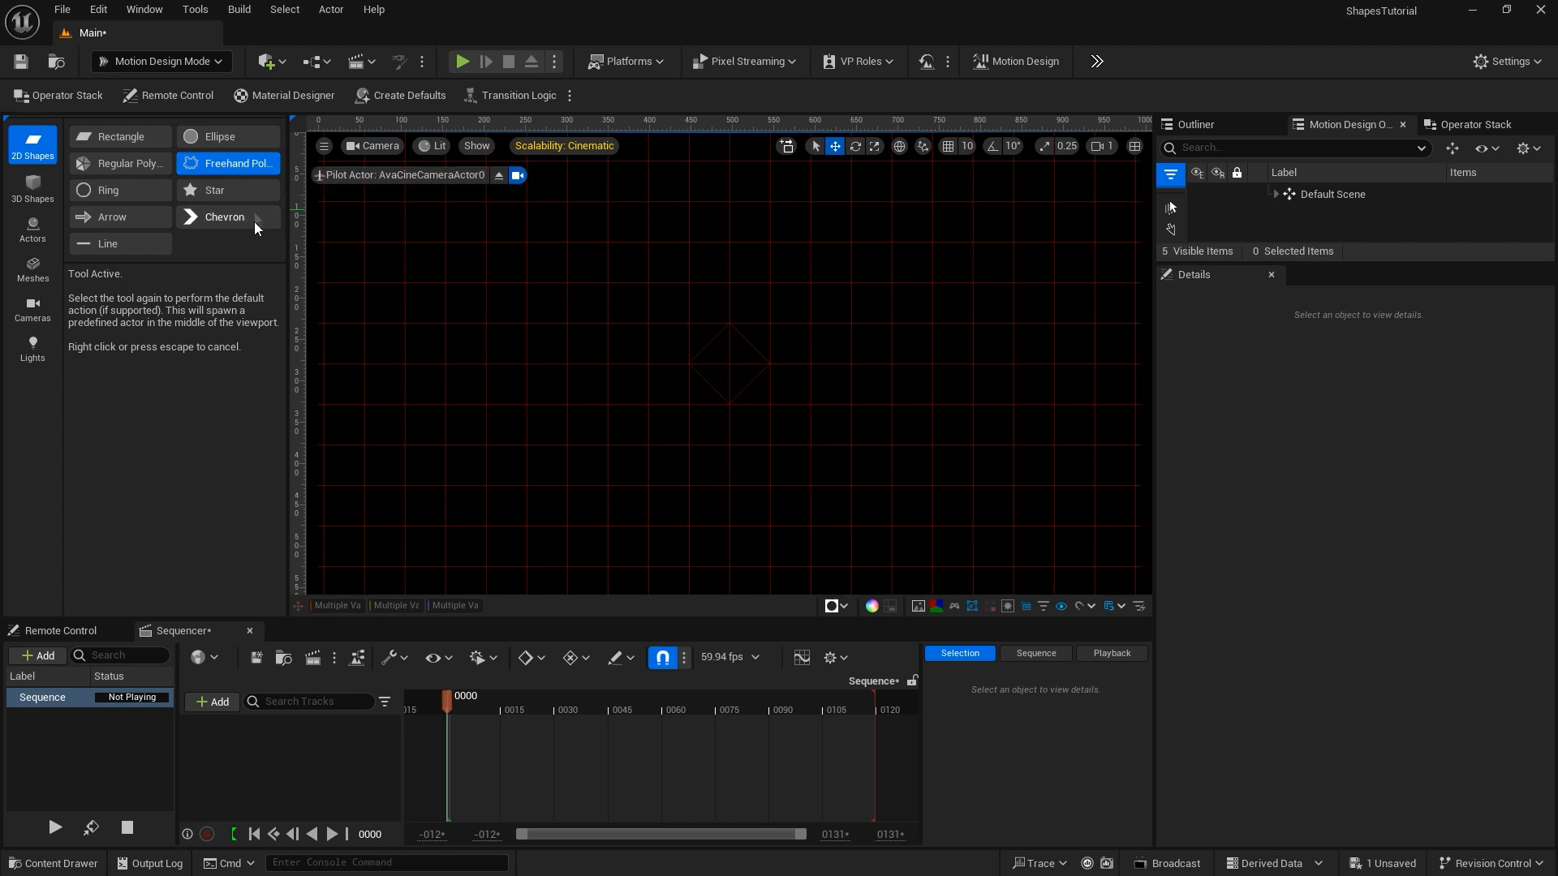
click(607, 241)
click(852, 403)
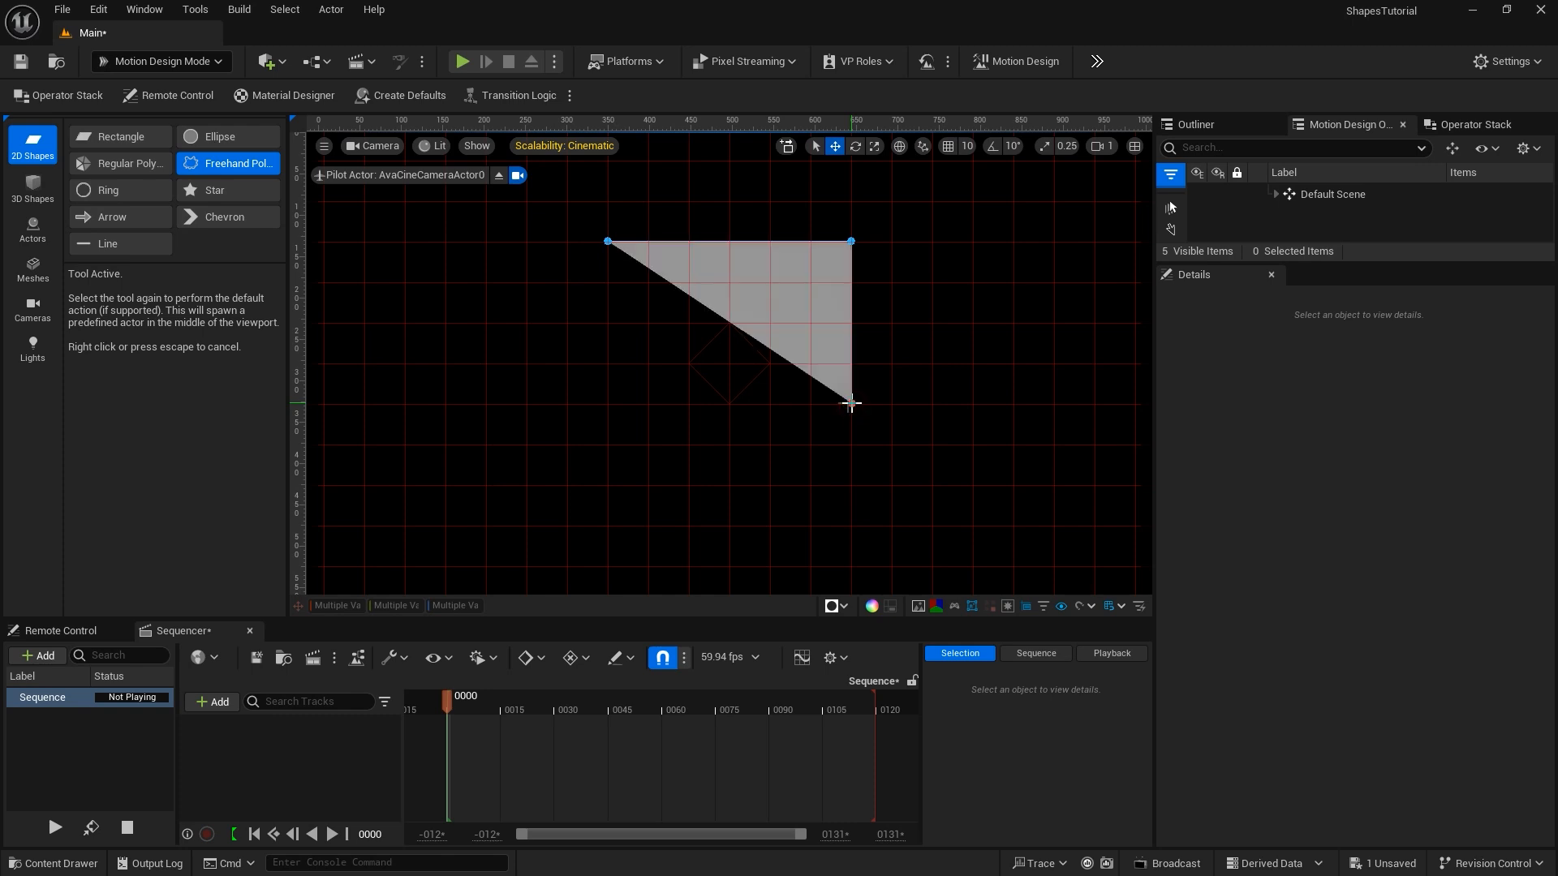
click(770, 404)
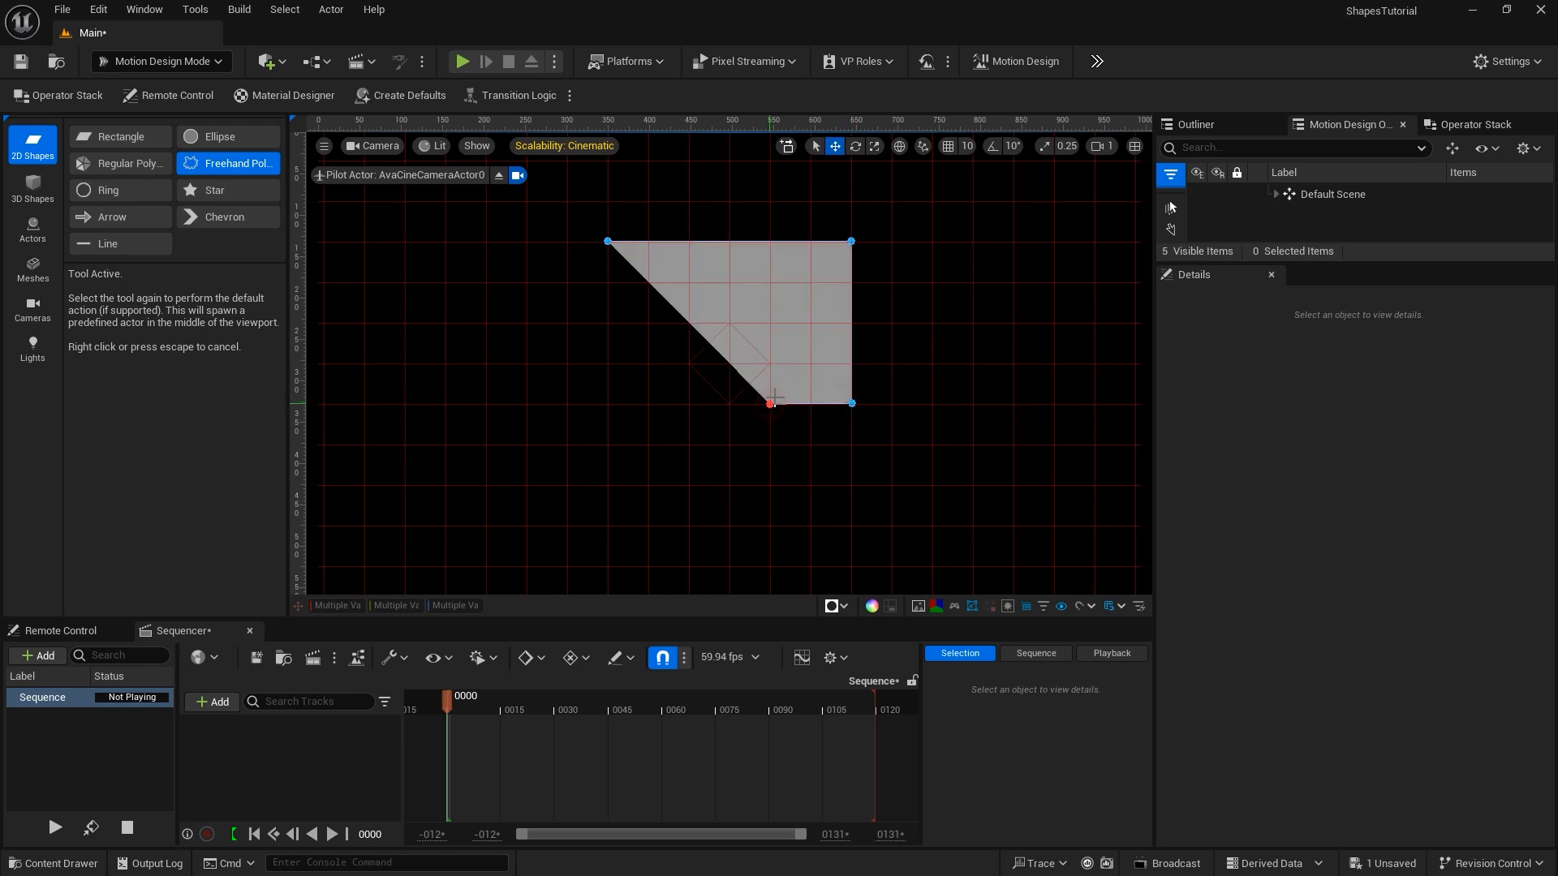
click(768, 322)
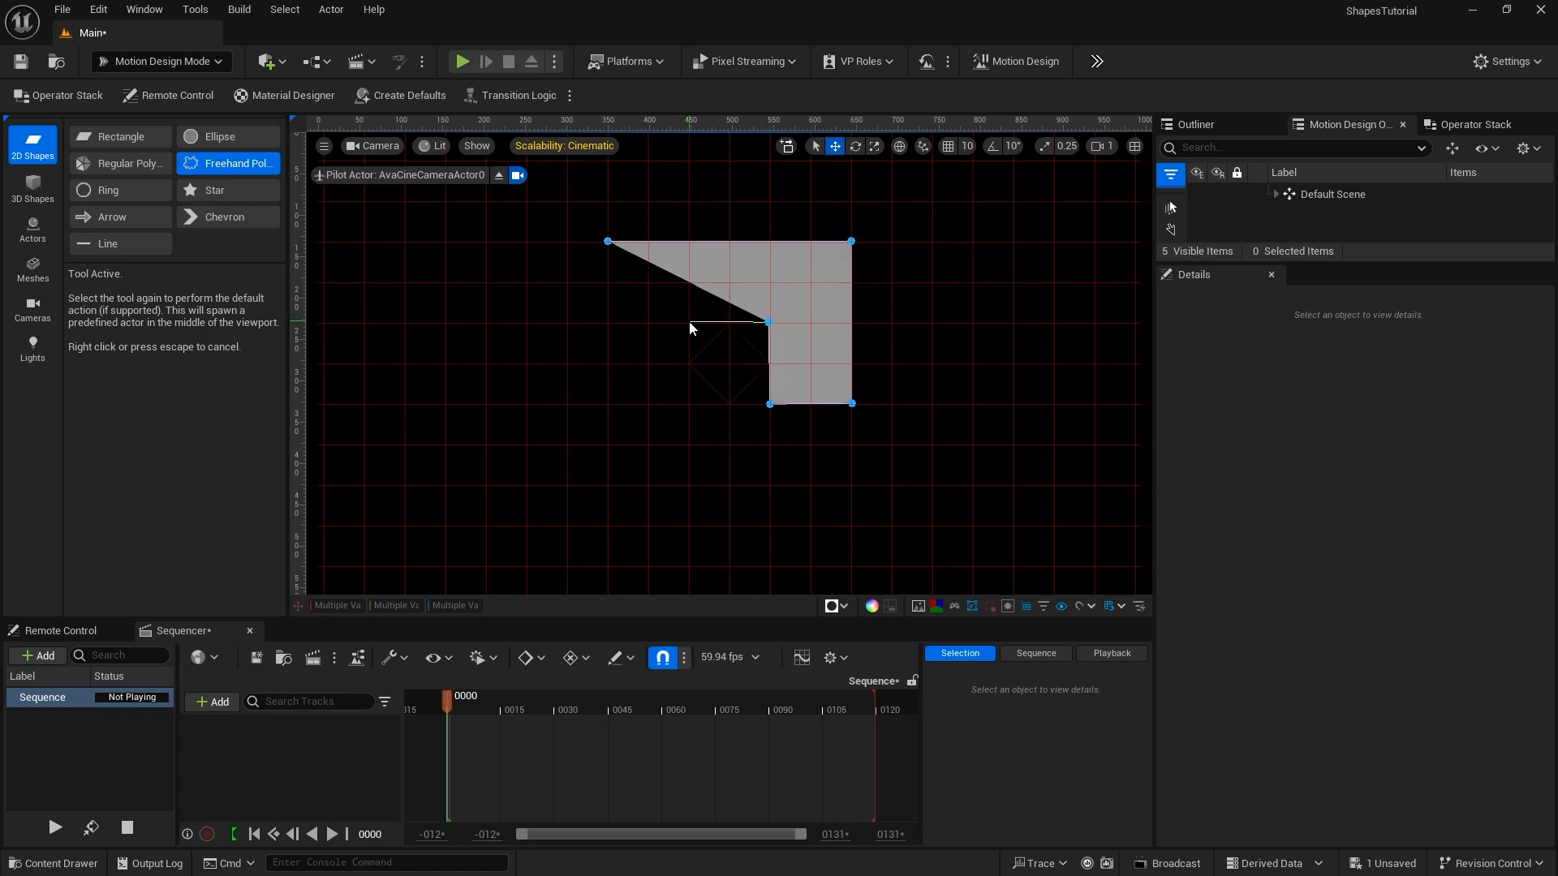
click(689, 322)
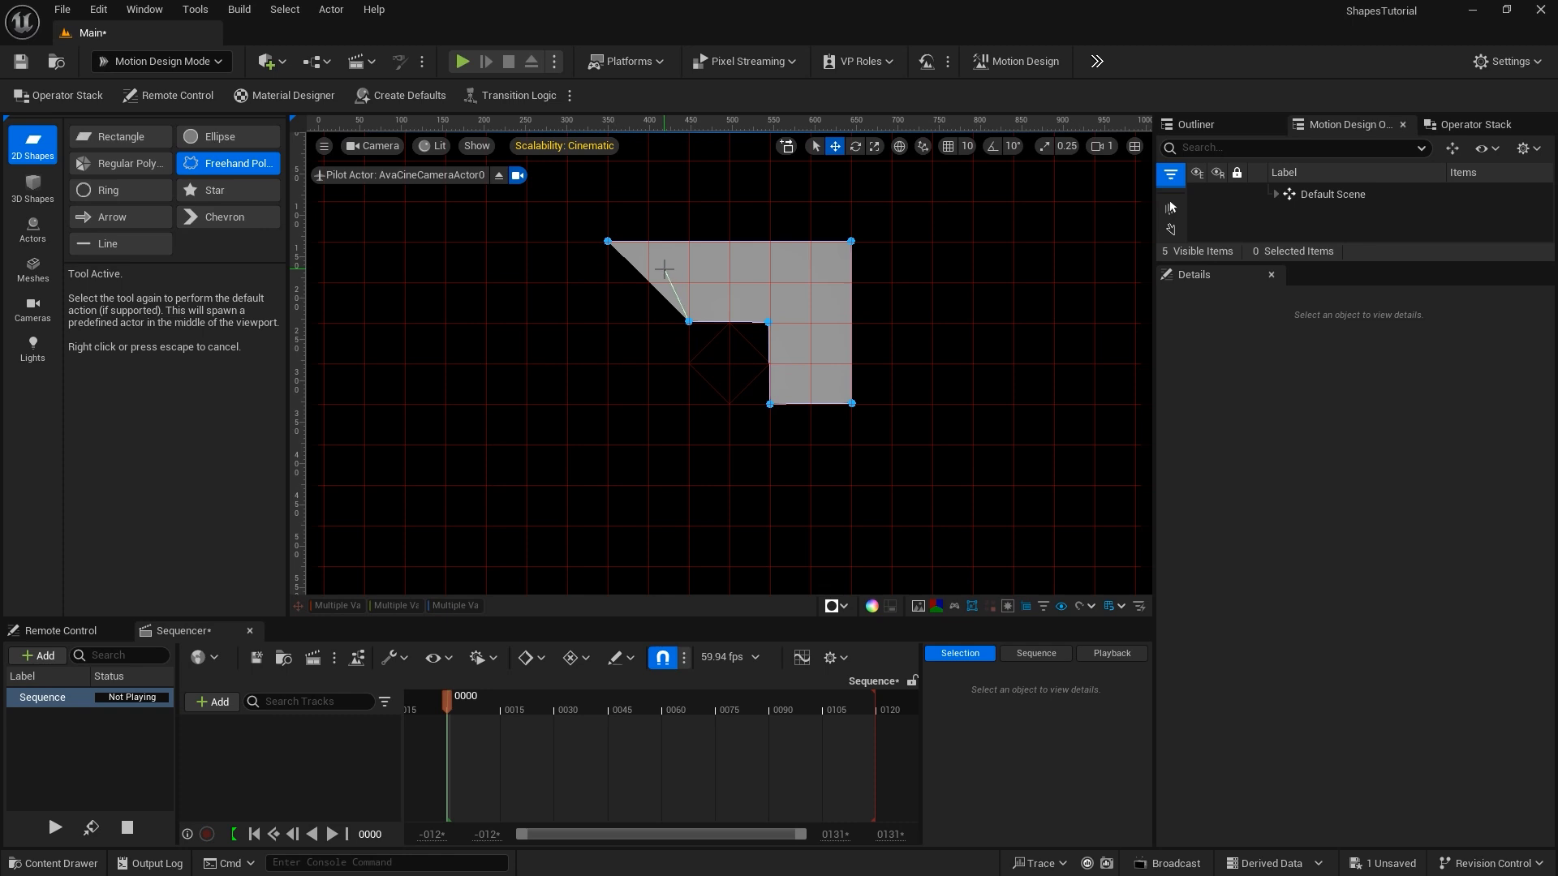
click(609, 241)
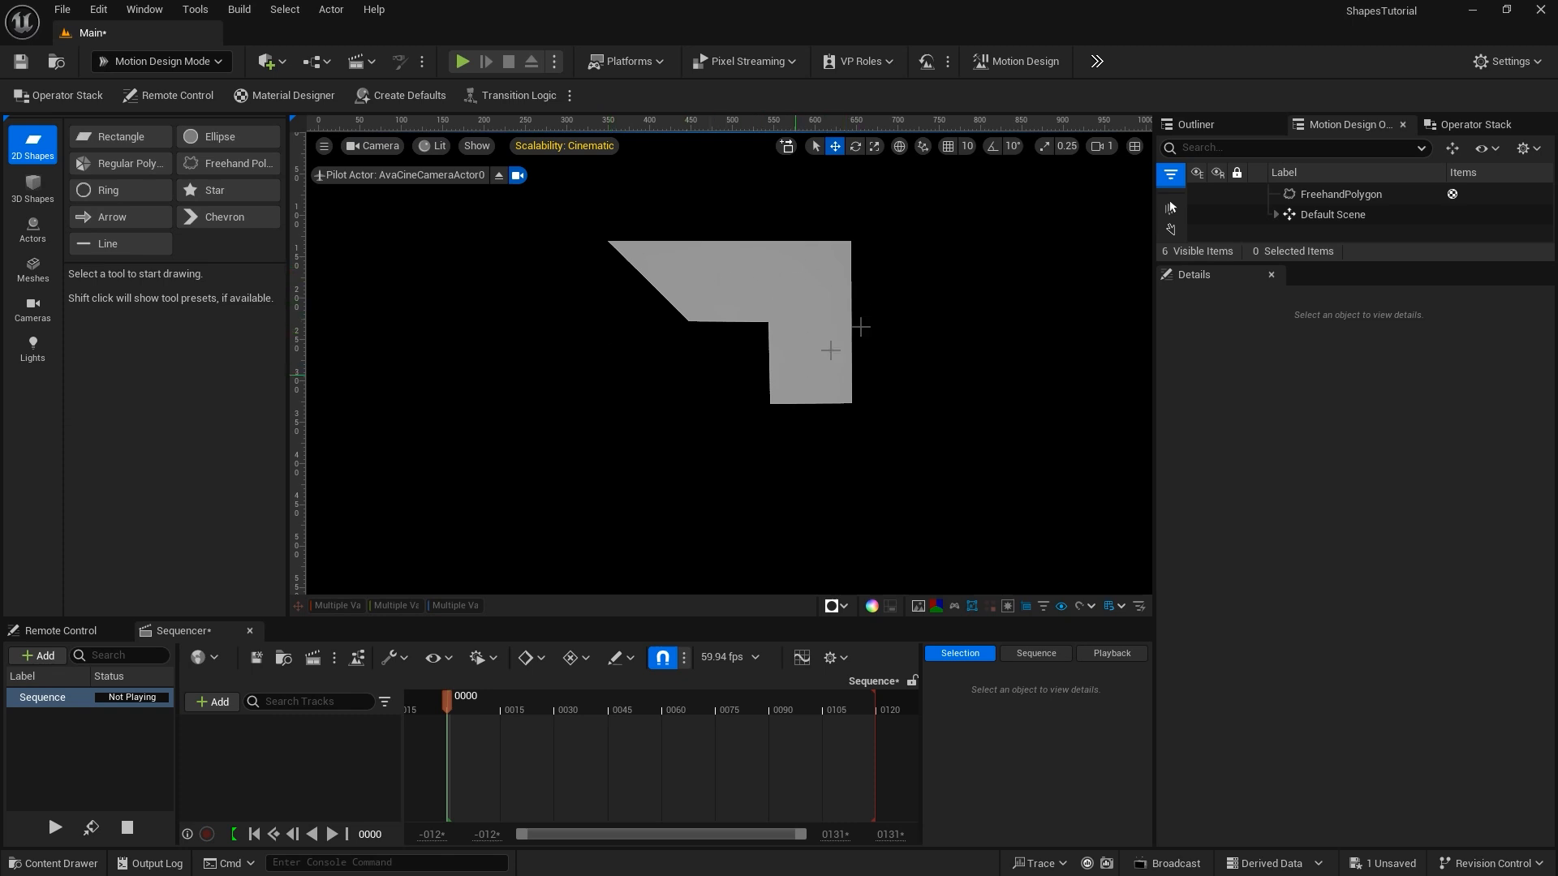
Round only the upper-right corner of the freehand polygon with its corner handle and move that corner point outward to the right.
click(1302, 195)
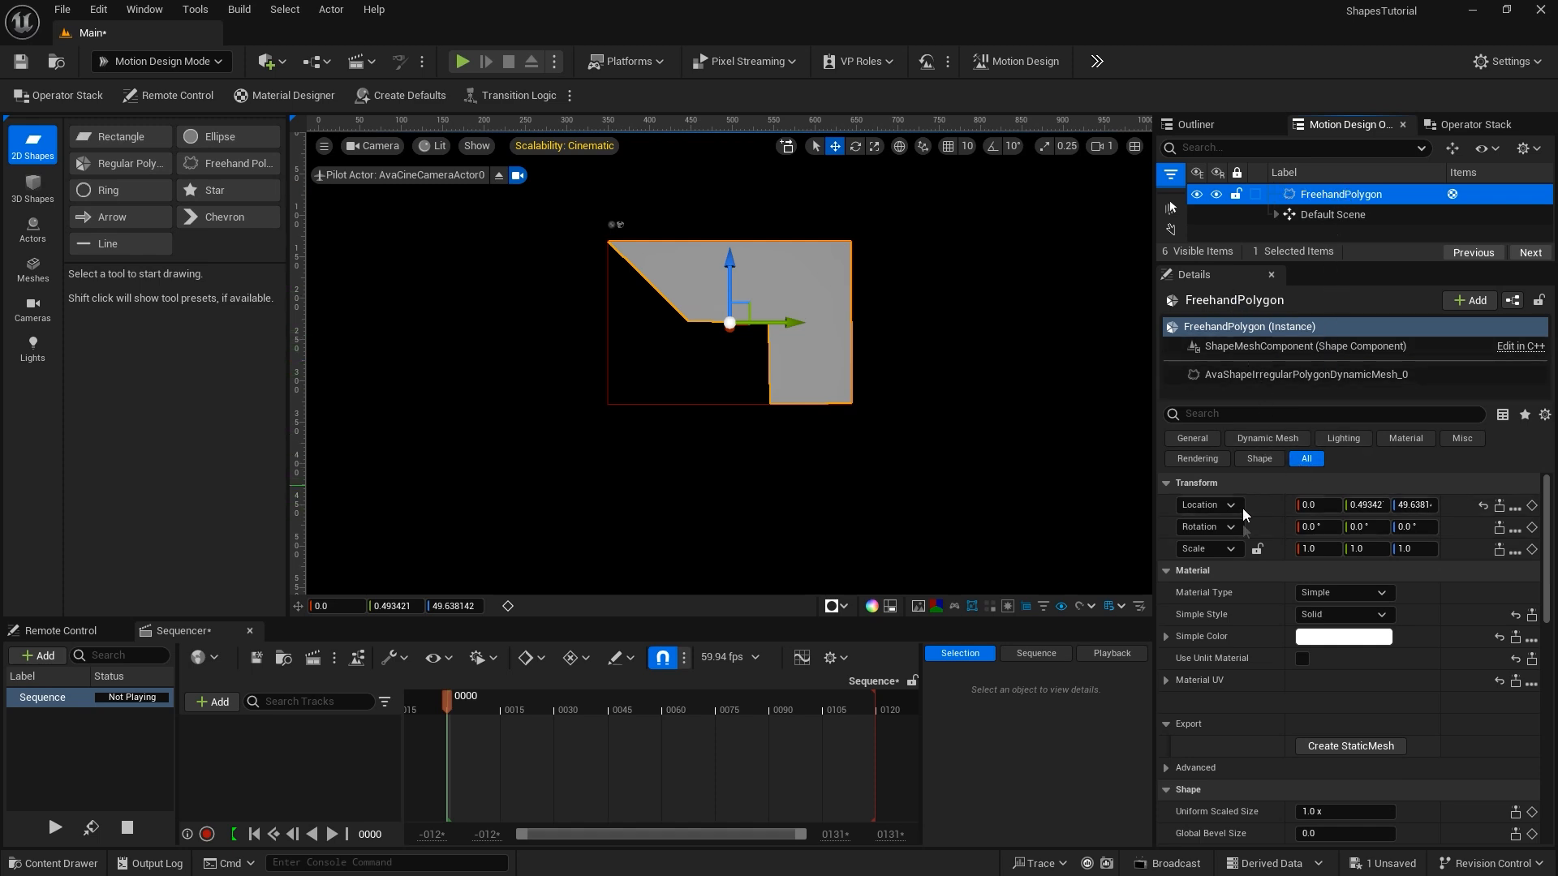
scroll(1239, 617, down, 3)
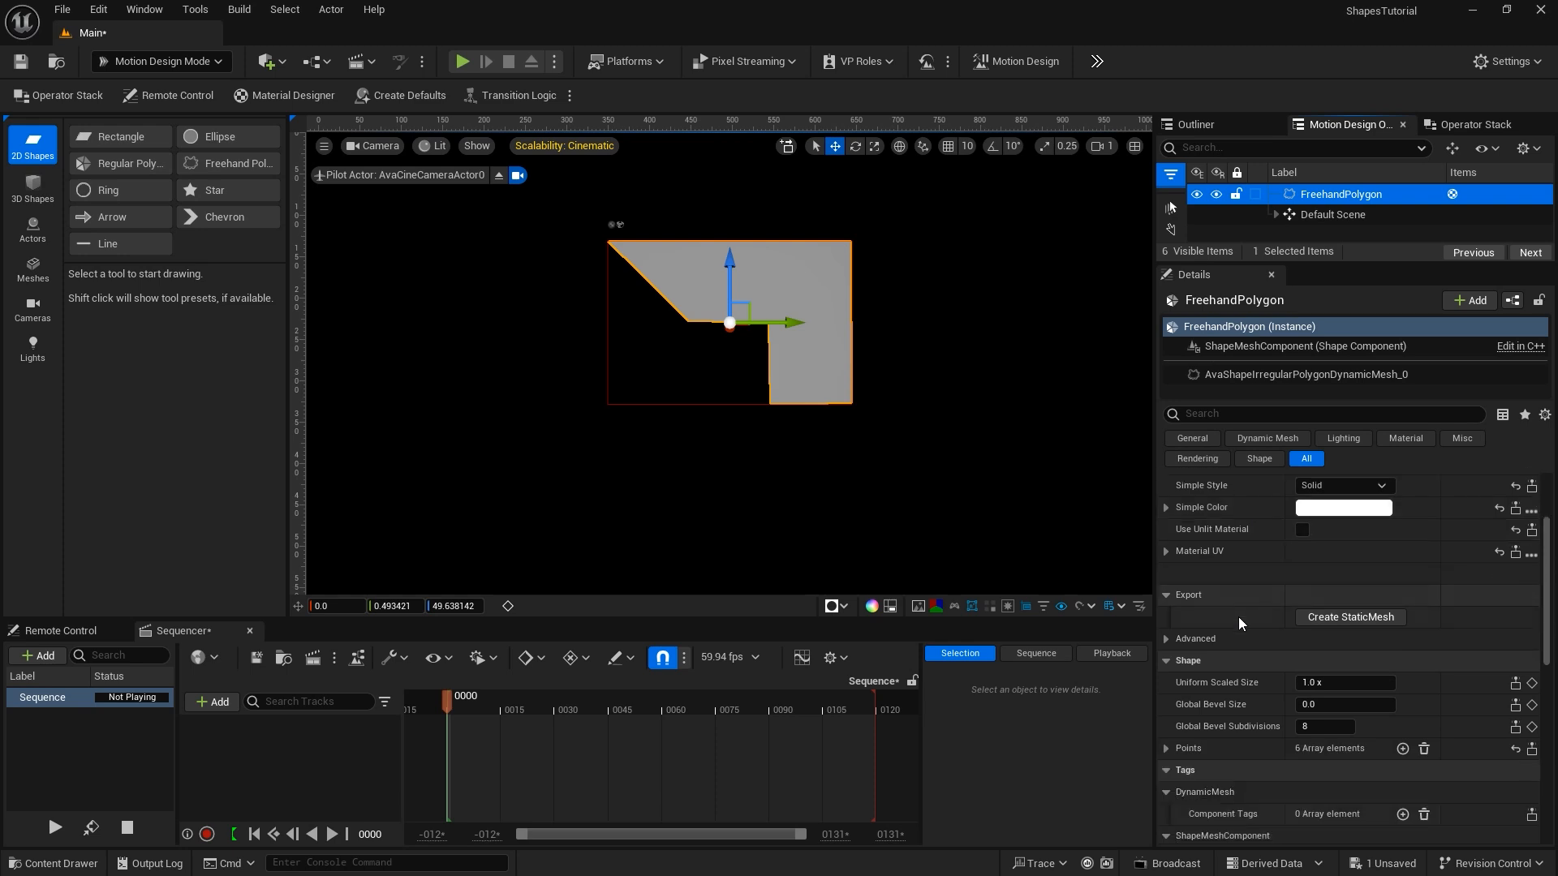
scroll(1238, 572, down, 4)
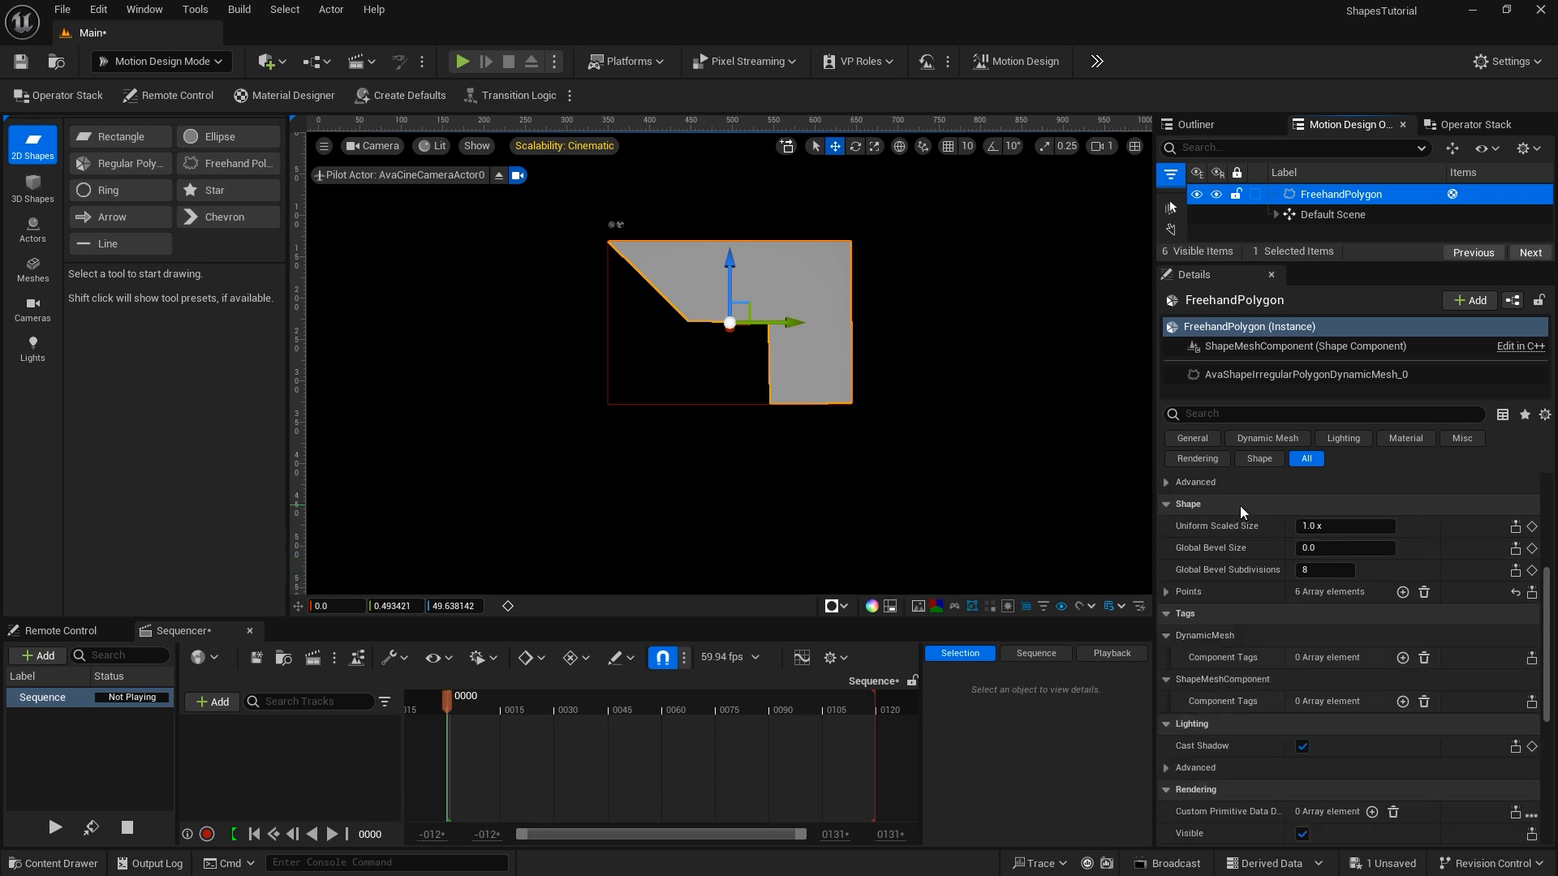
scroll(1240, 506, down, 1)
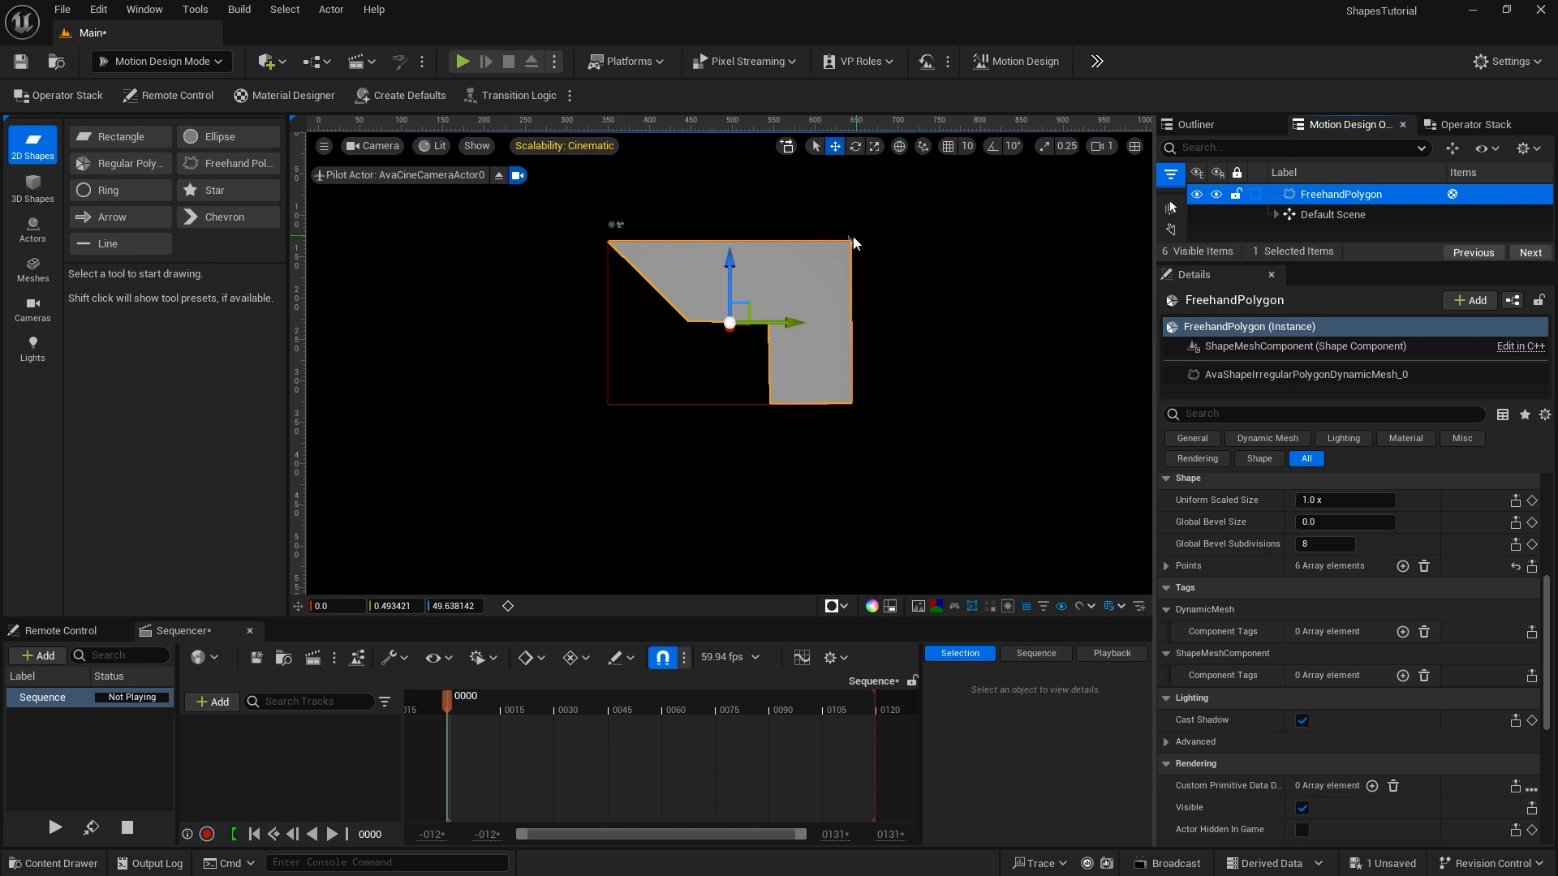
mouse_move(852, 404)
drag(1309, 523, 1372, 524)
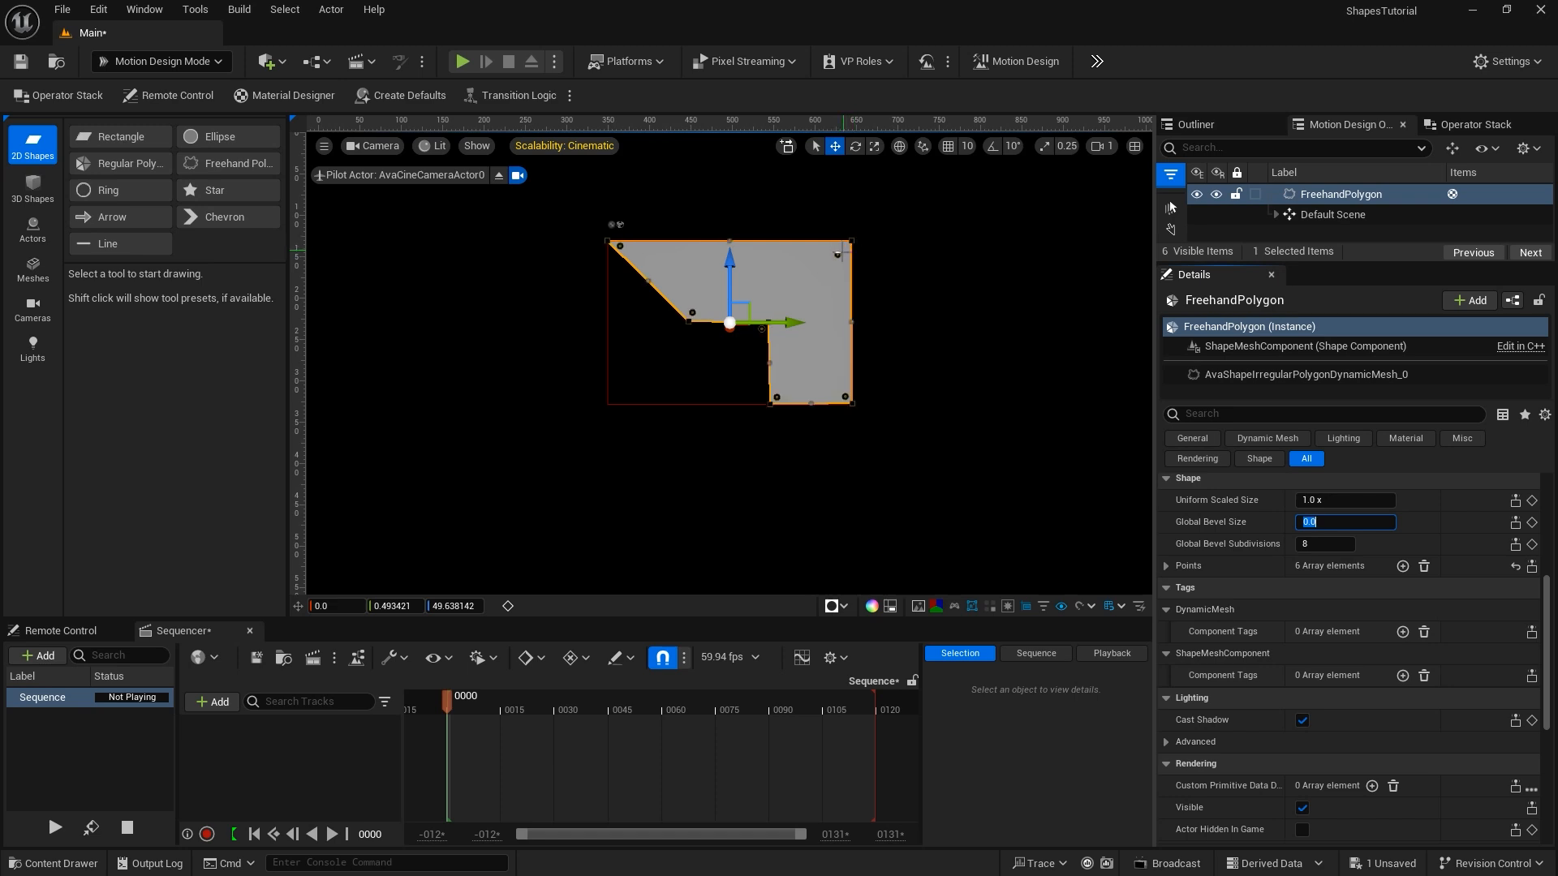
click(838, 254)
click(838, 254)
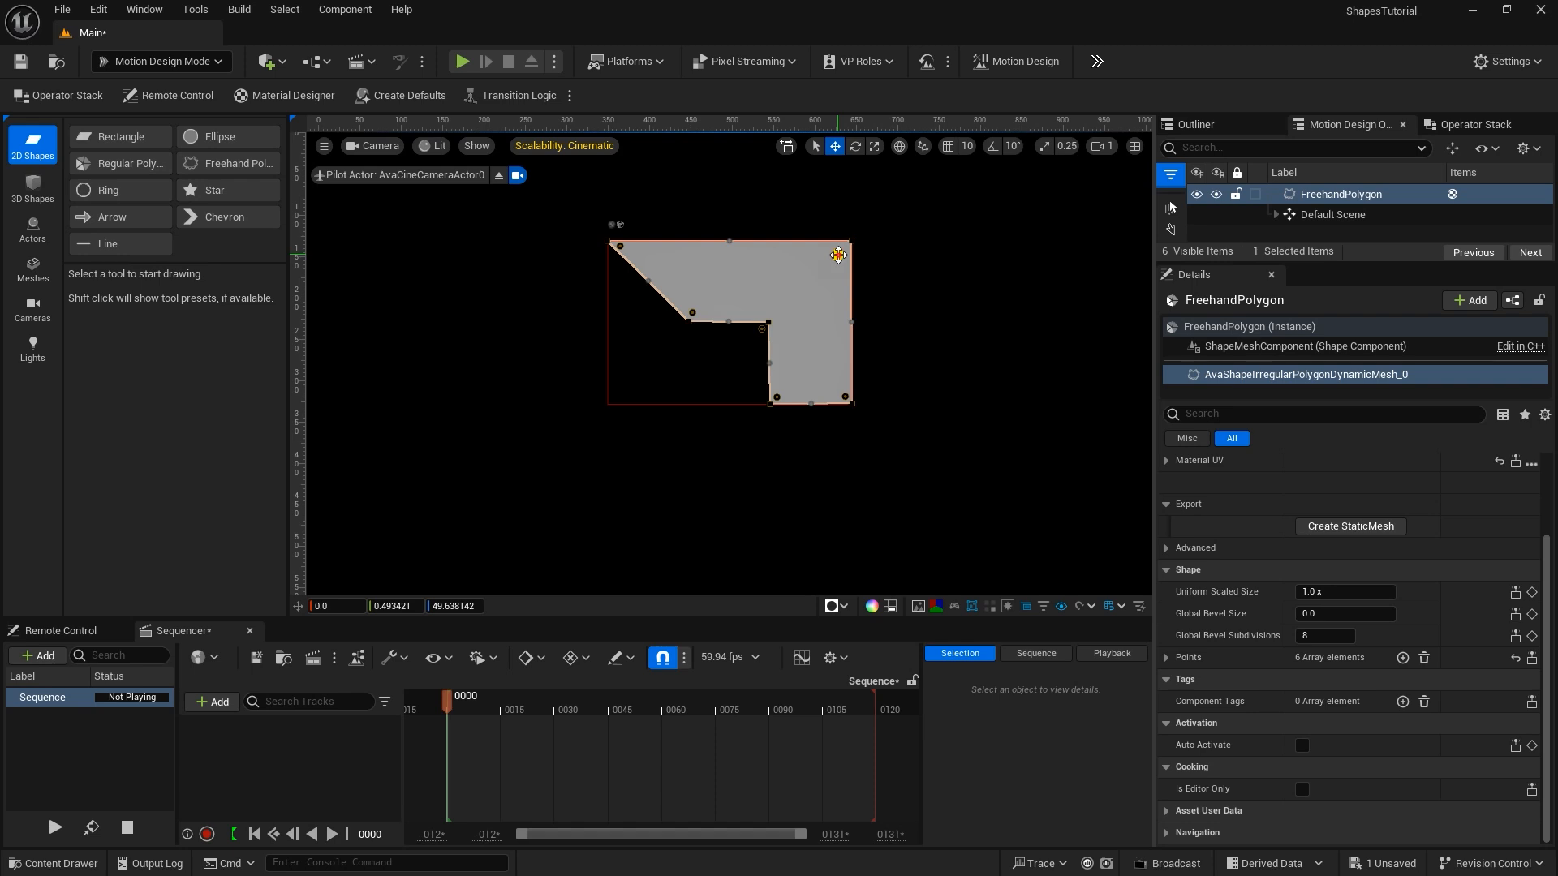
drag(838, 254, 829, 269)
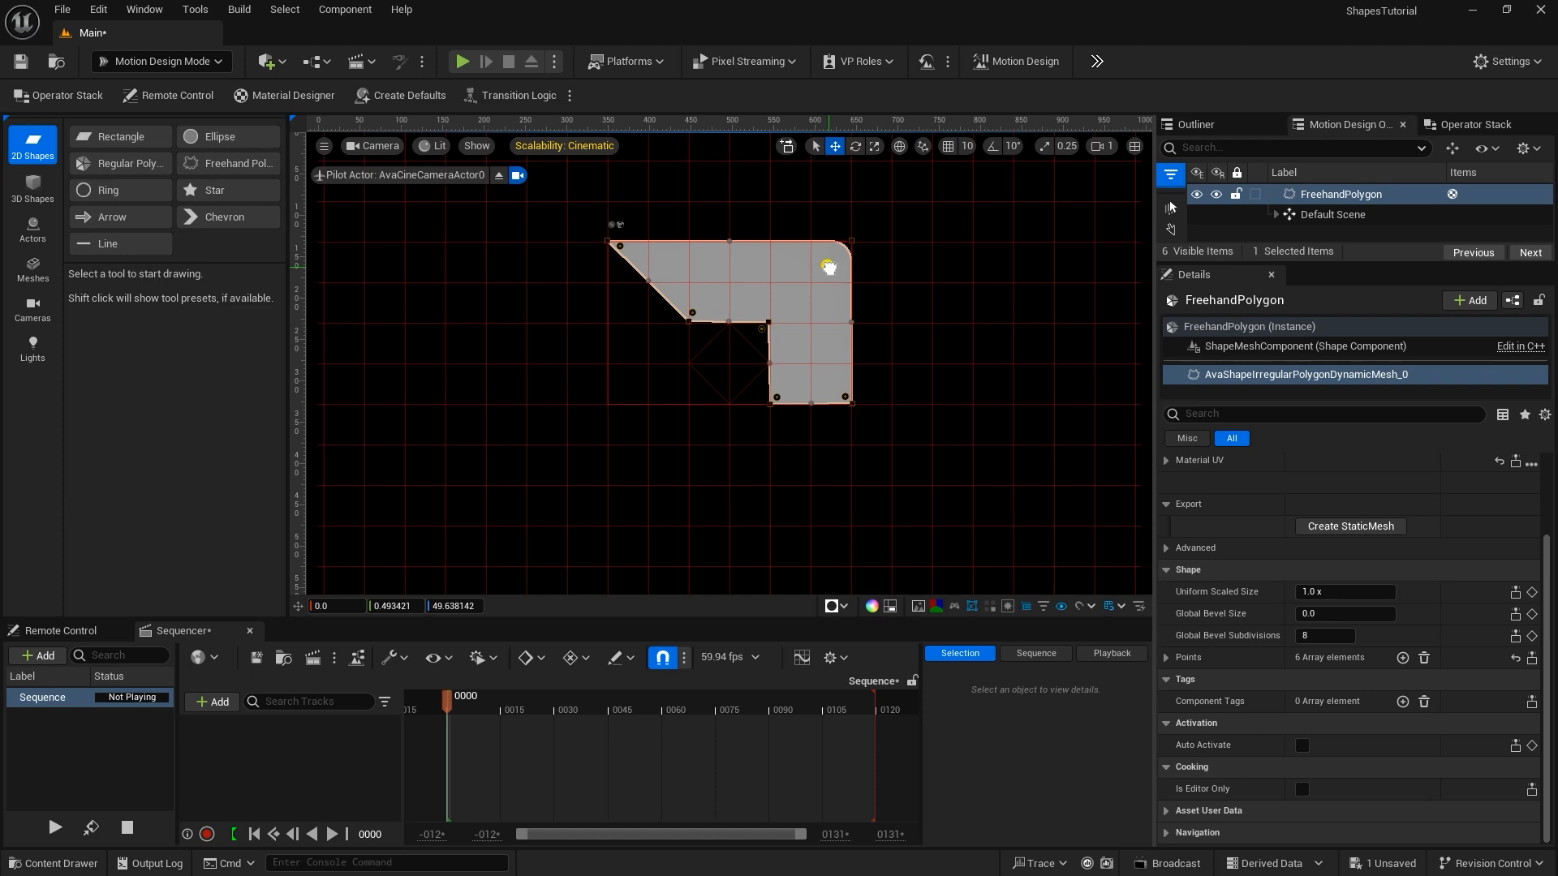
drag(830, 269, 829, 269)
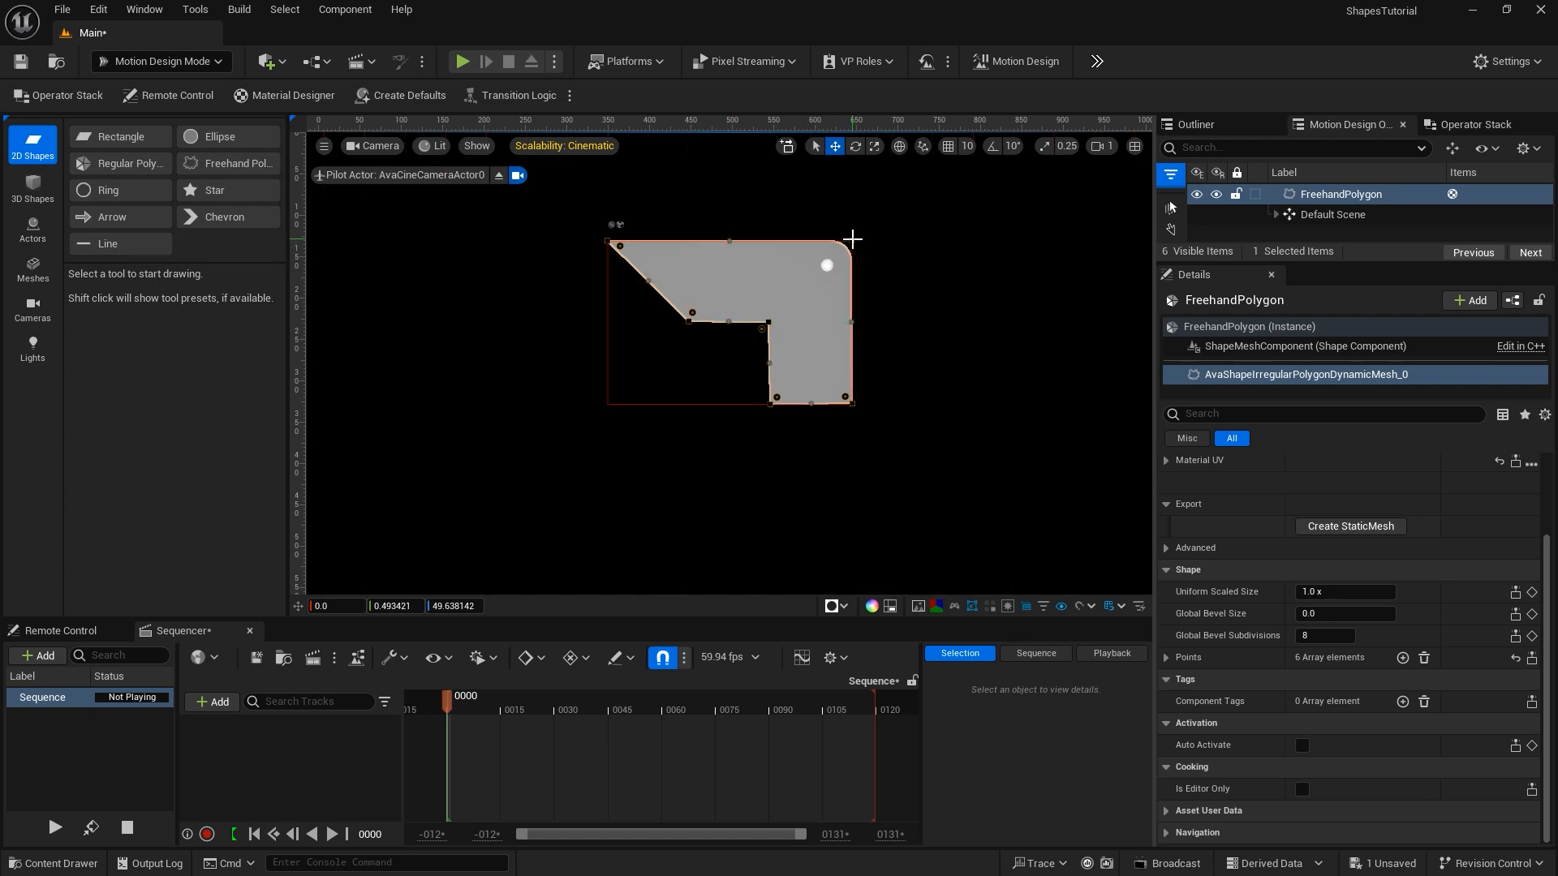
click(852, 239)
drag(866, 223, 909, 227)
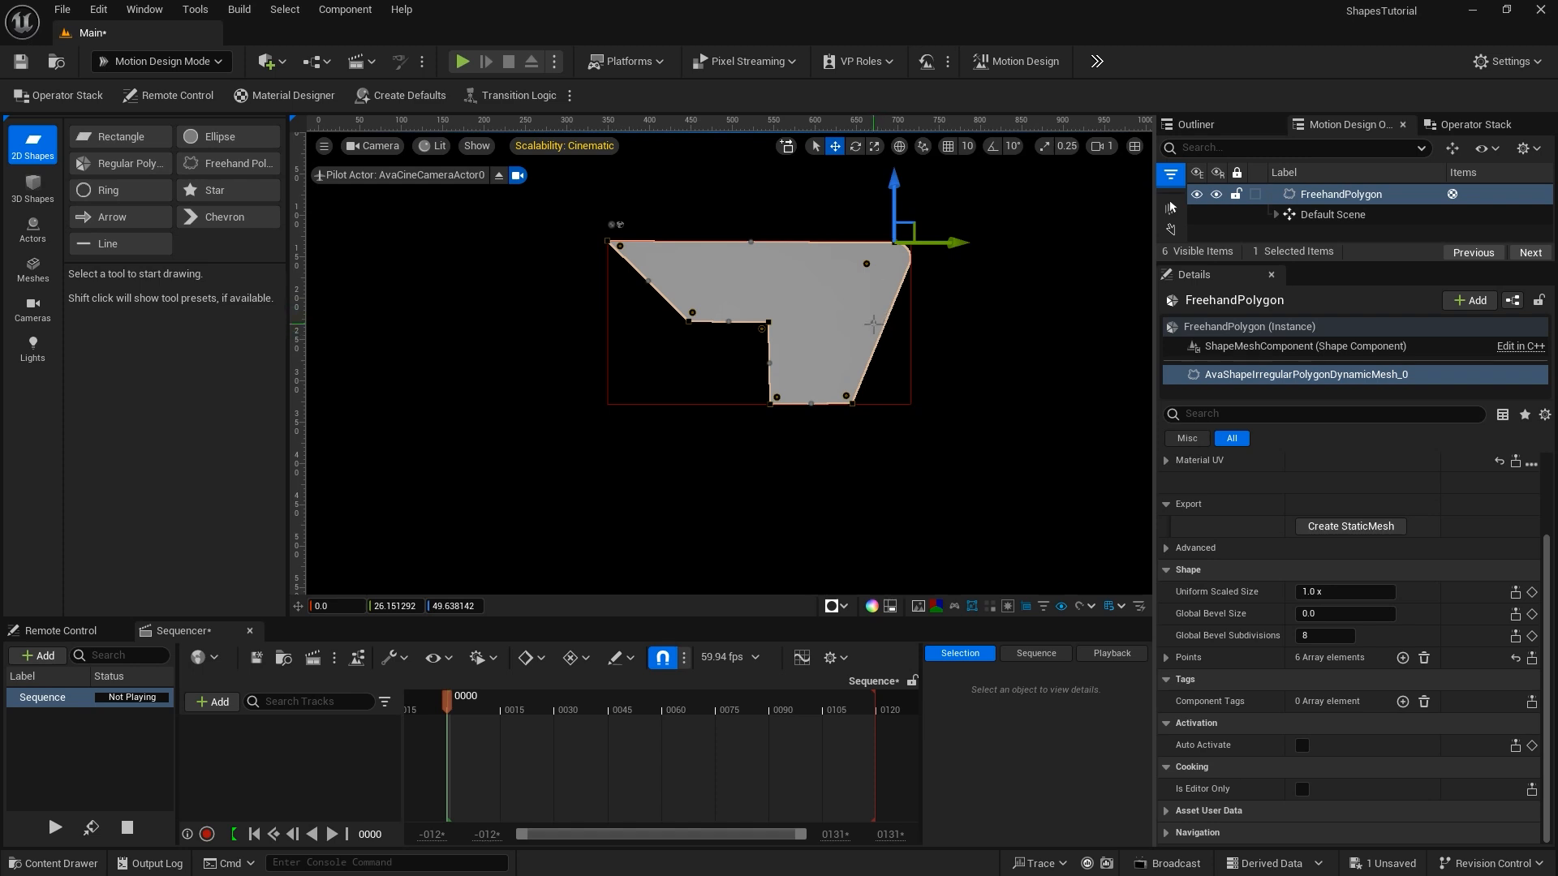
Add a point in the middle of the polygon's right edge, pull it outward and slightly round its corner.
drag(873, 323, 869, 324)
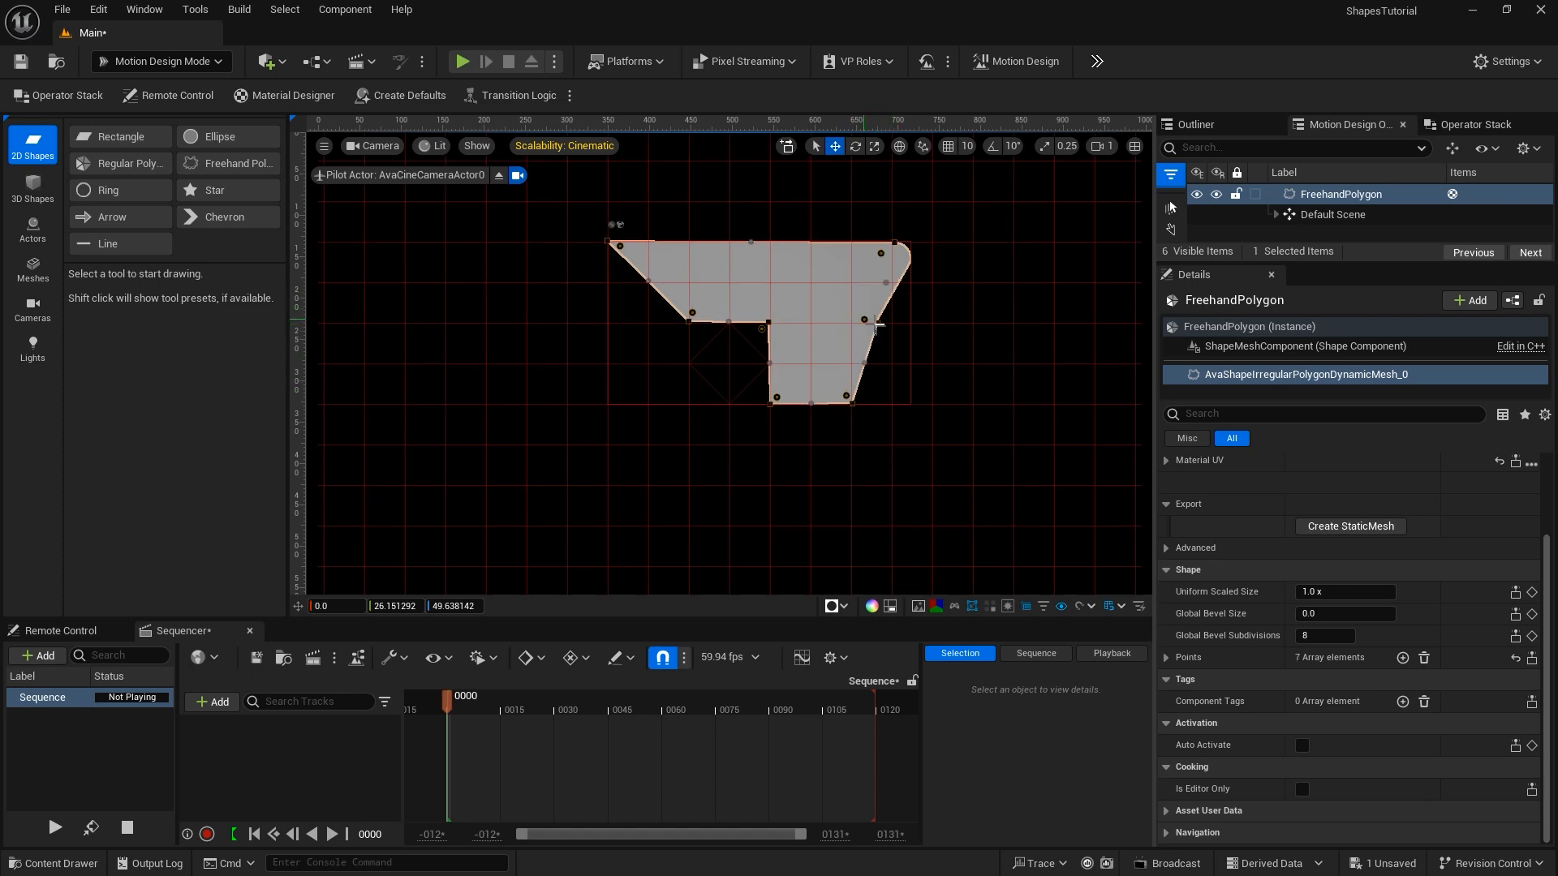
drag(878, 326, 933, 315)
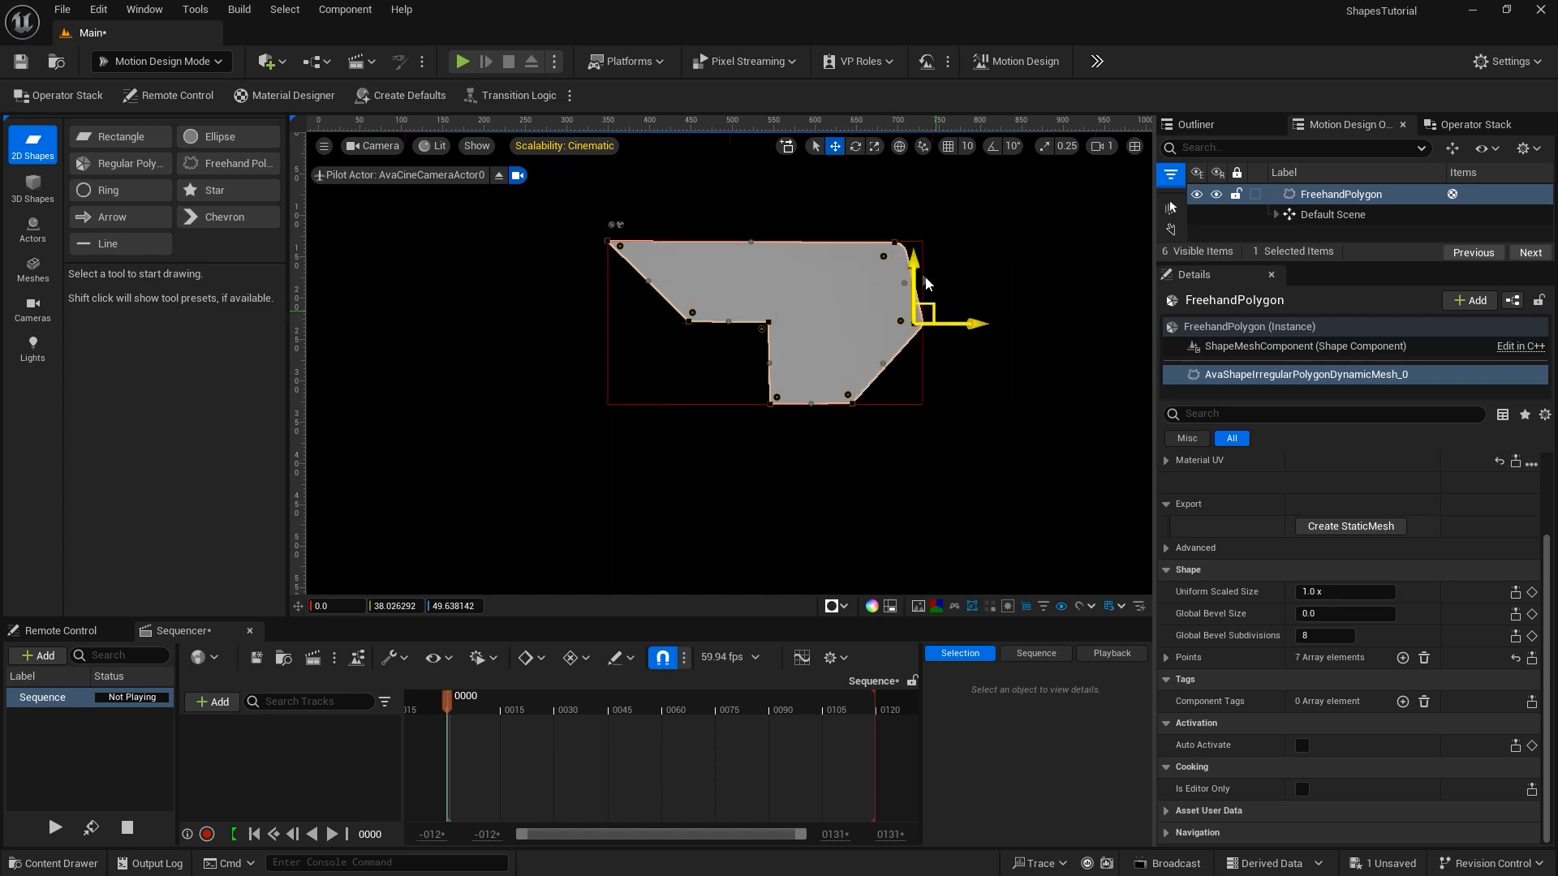
click(900, 319)
mouse_move(900, 320)
mouse_down()
mouse_move(870, 317)
mouse_move(892, 319)
mouse_up()
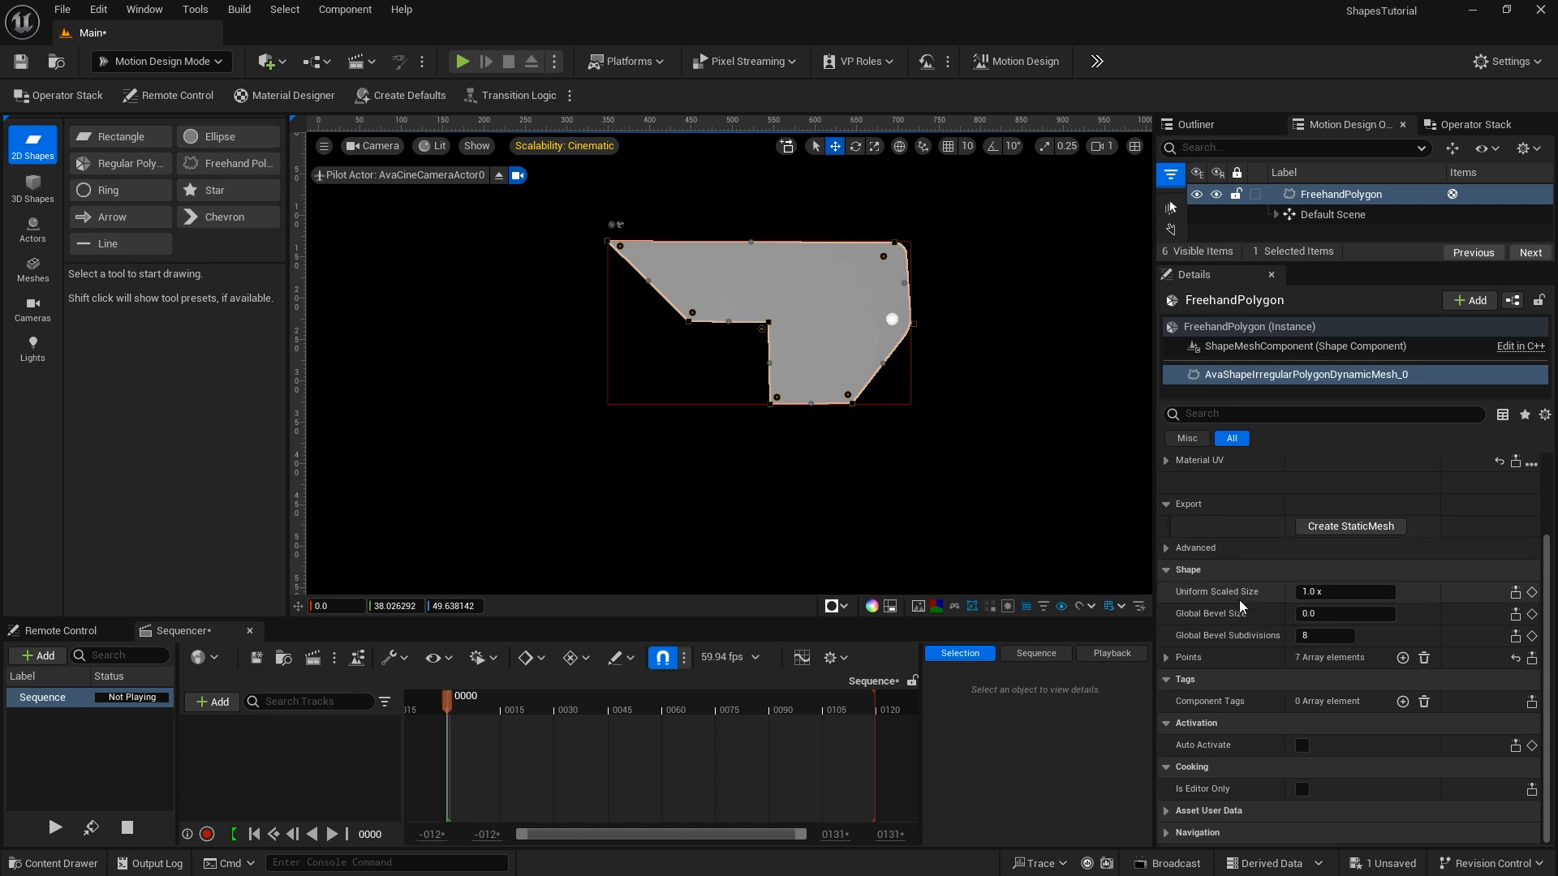
In the polygon's point list, set the Index 0 point's X location to about -235.36 and its bevel size to about 0.28.
click(1166, 659)
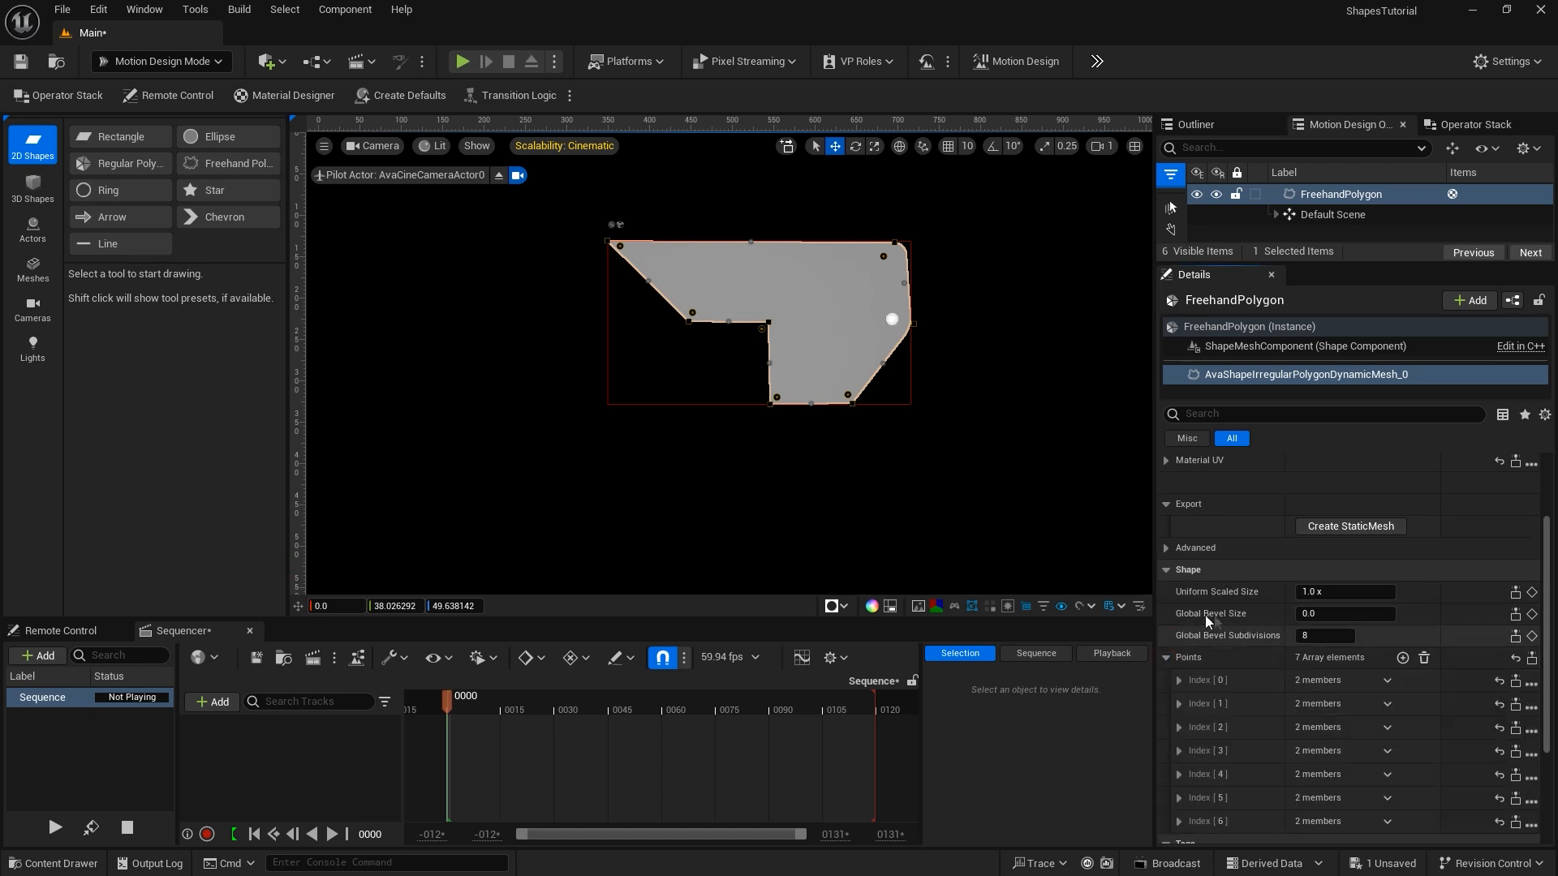
scroll(1239, 616, down, 3)
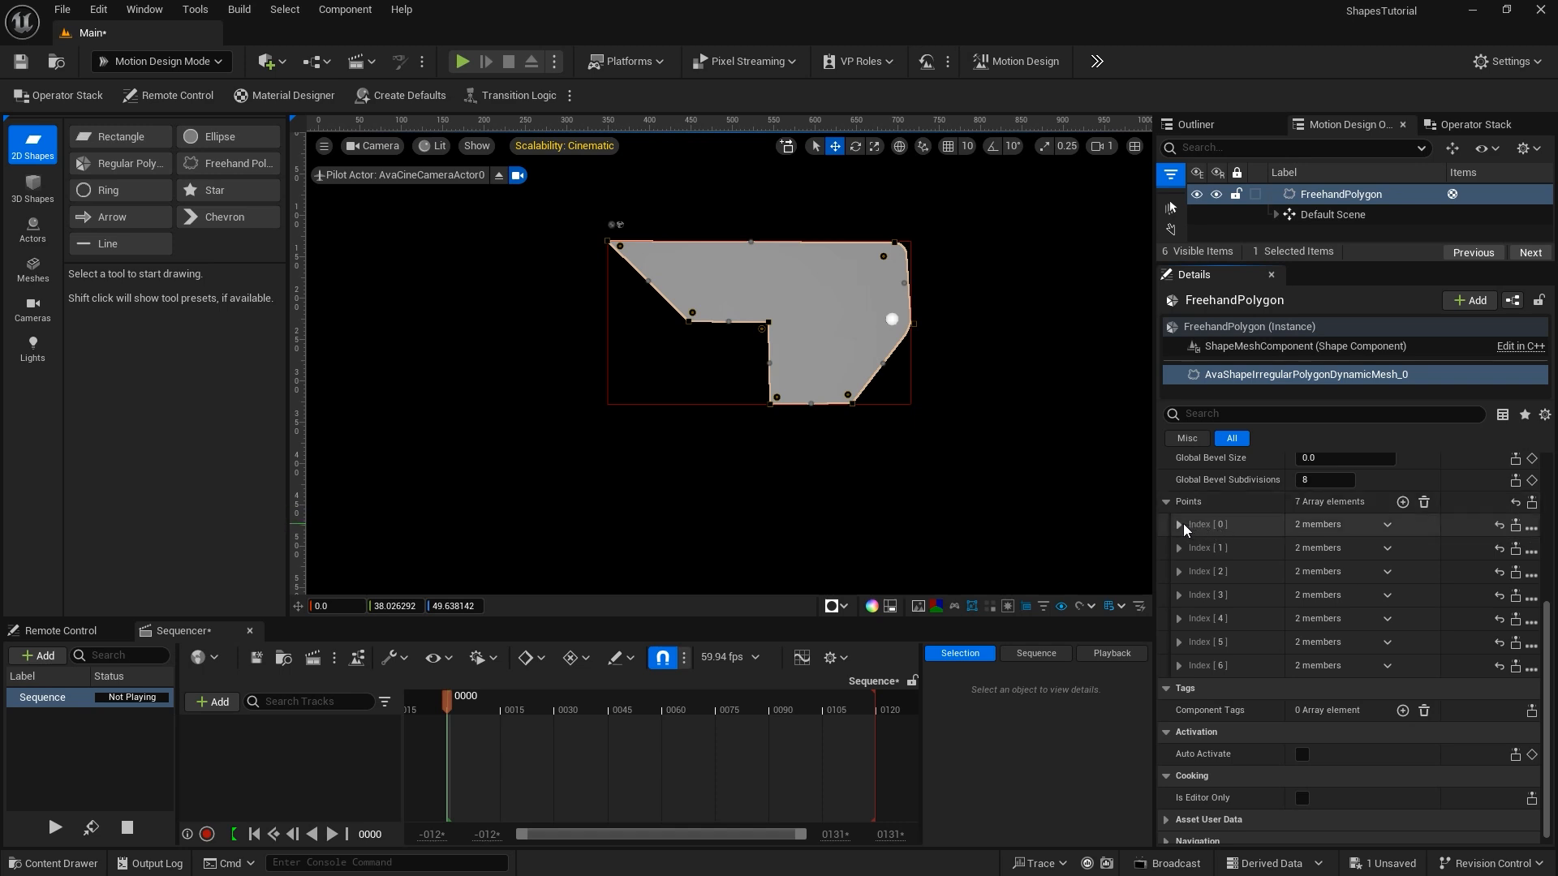
click(1179, 523)
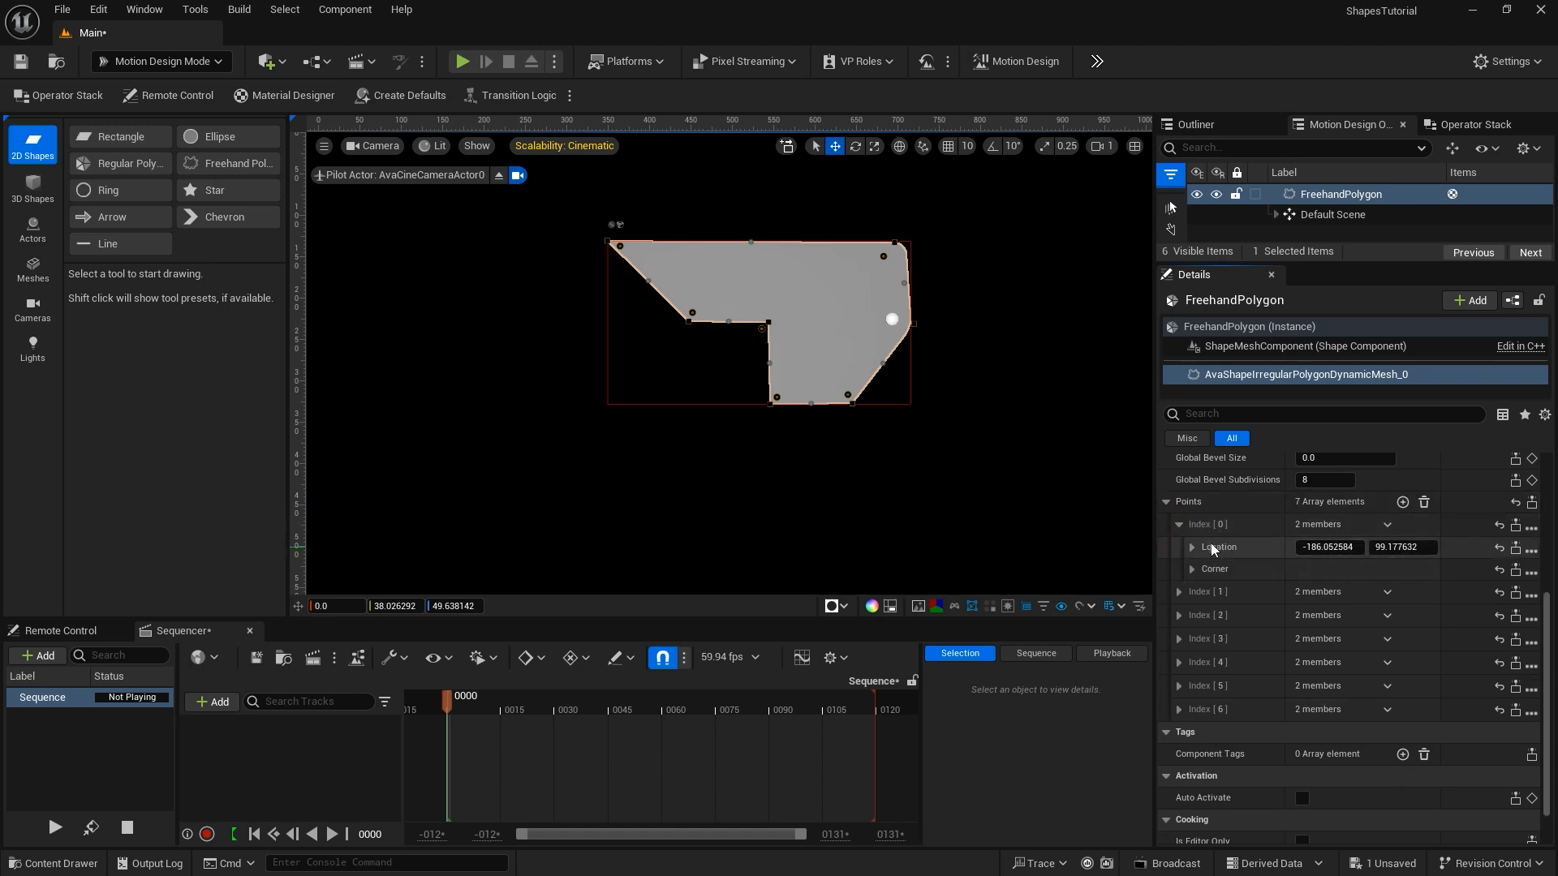
drag(1328, 547, 1294, 547)
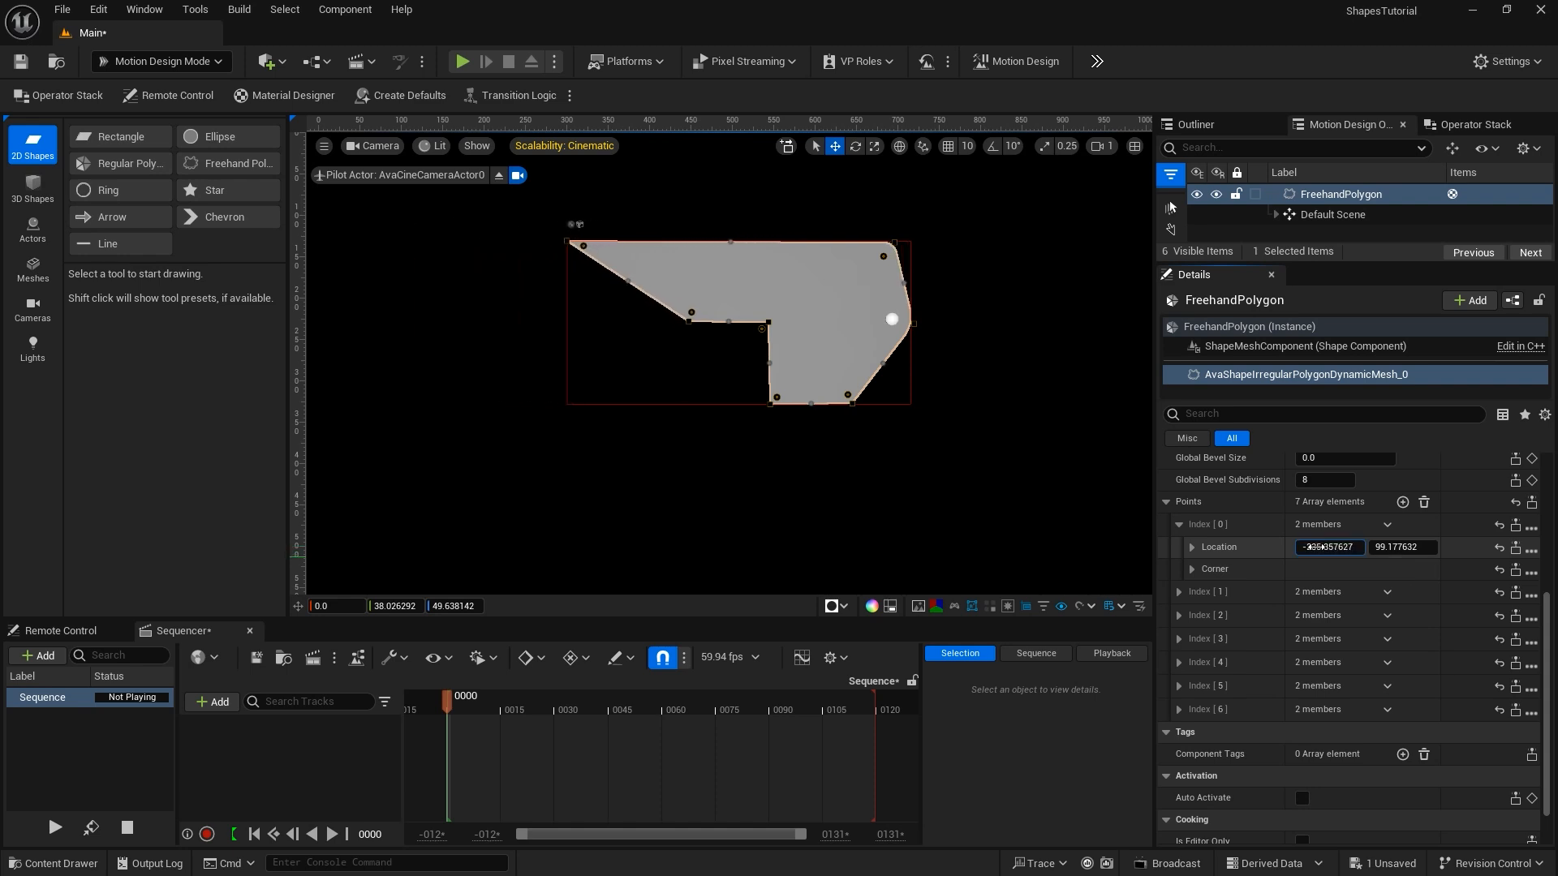
click(1197, 568)
click(1308, 592)
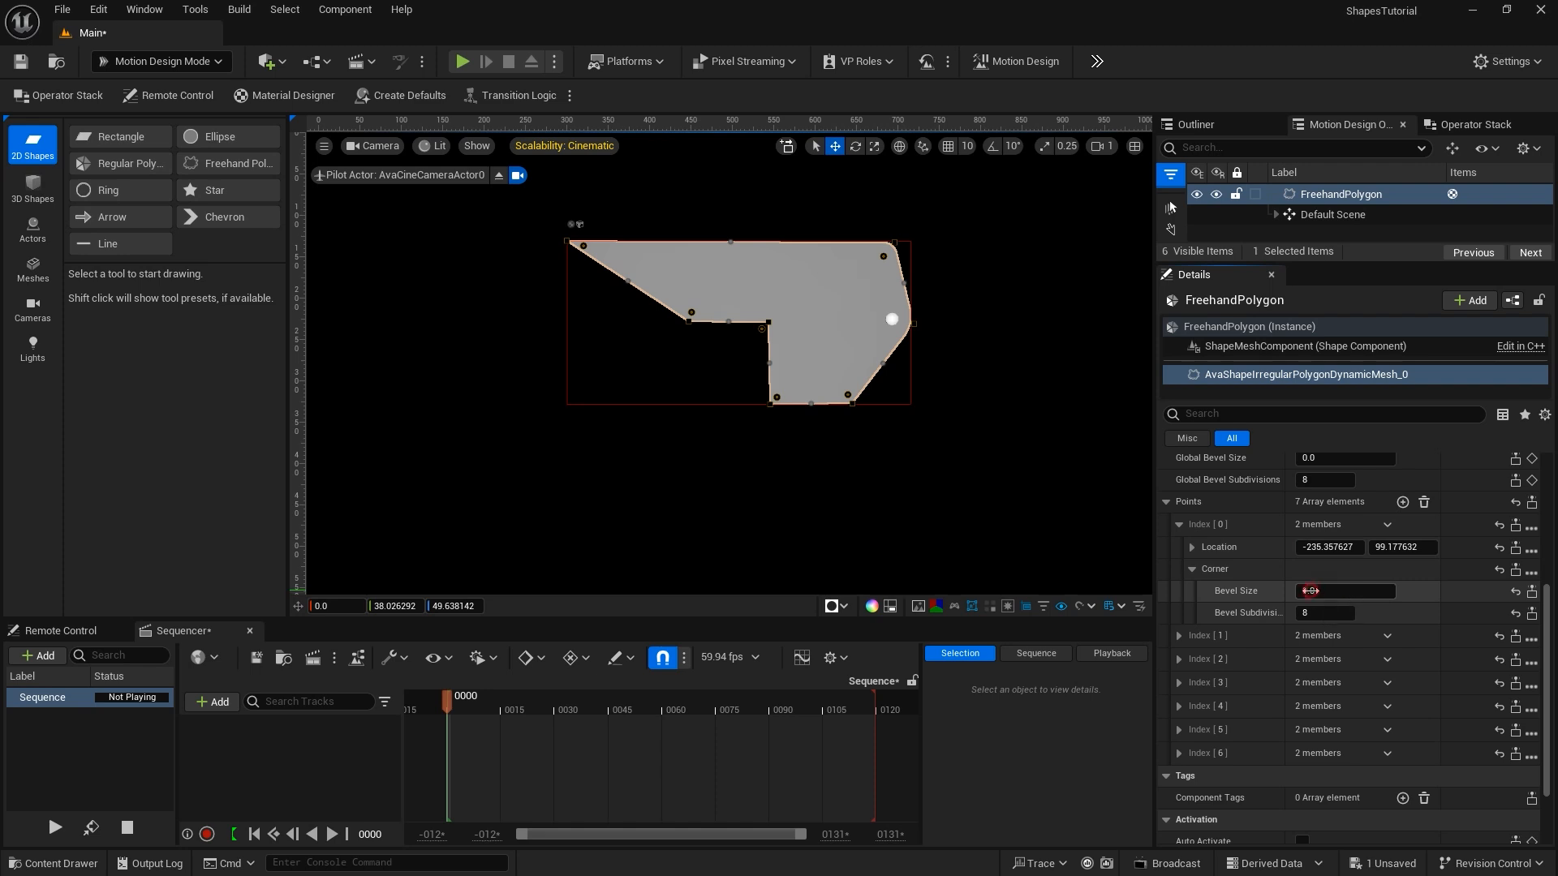
drag(1310, 591, 1336, 591)
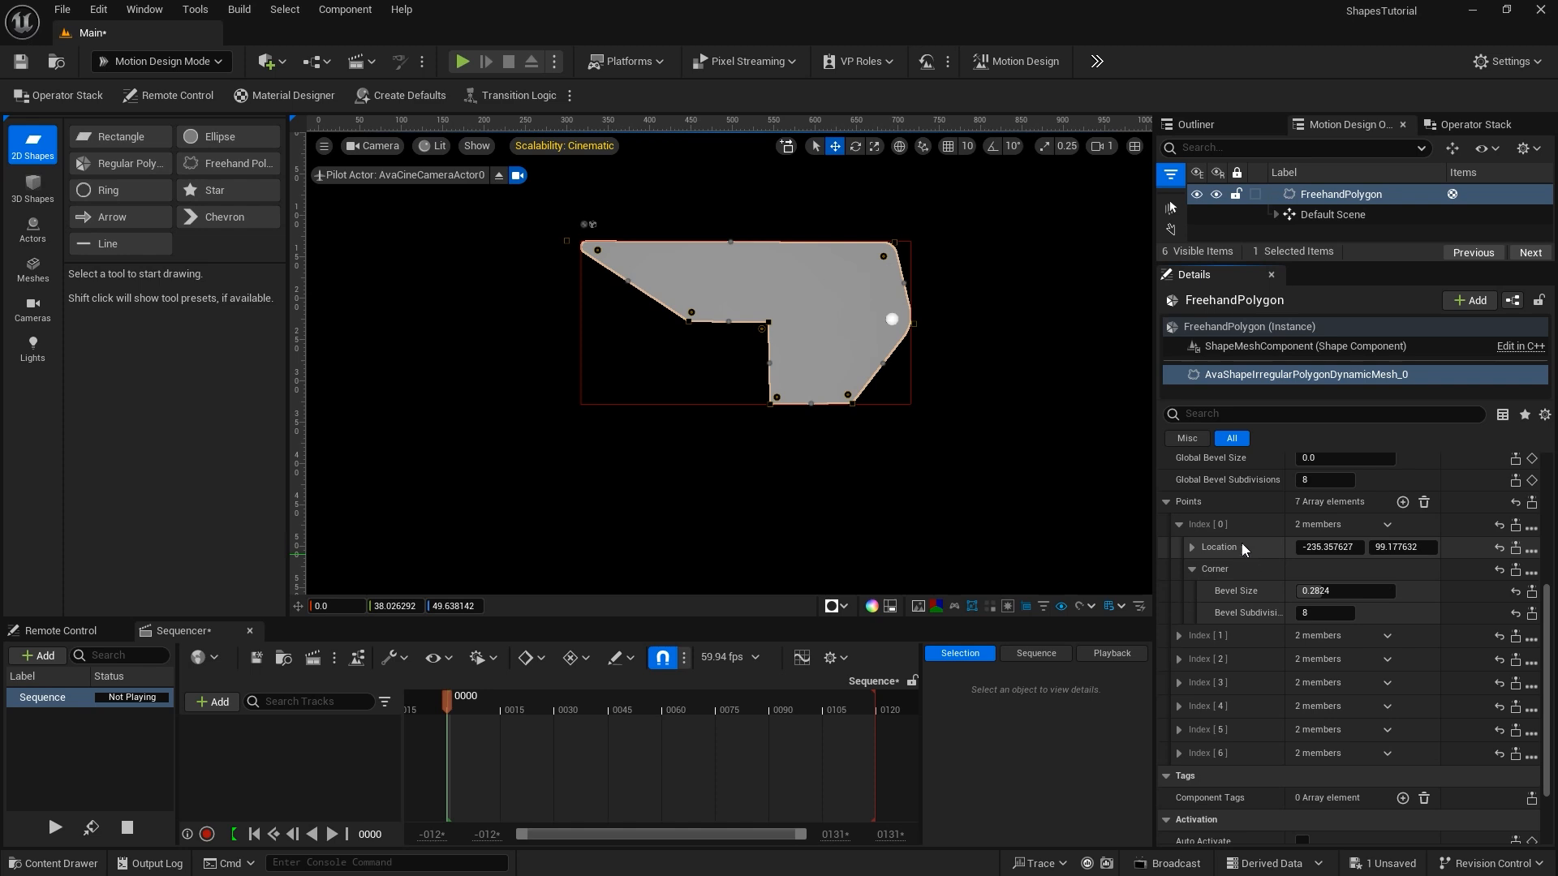
Delete the freehand polygon and create a default ring in the middle of the viewport.
click(1290, 196)
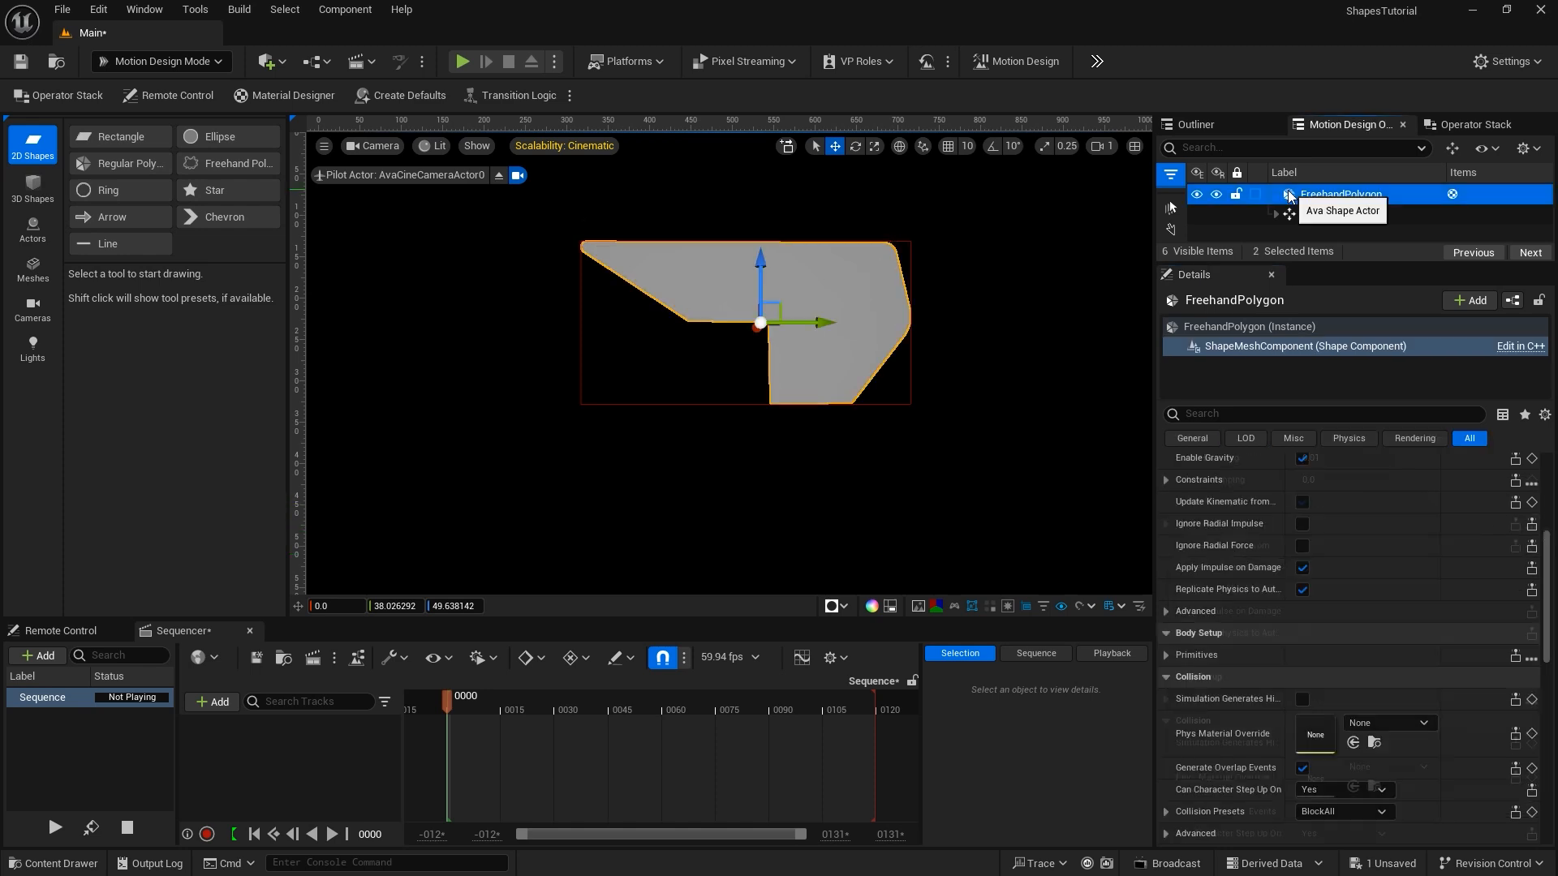
key(Delete)
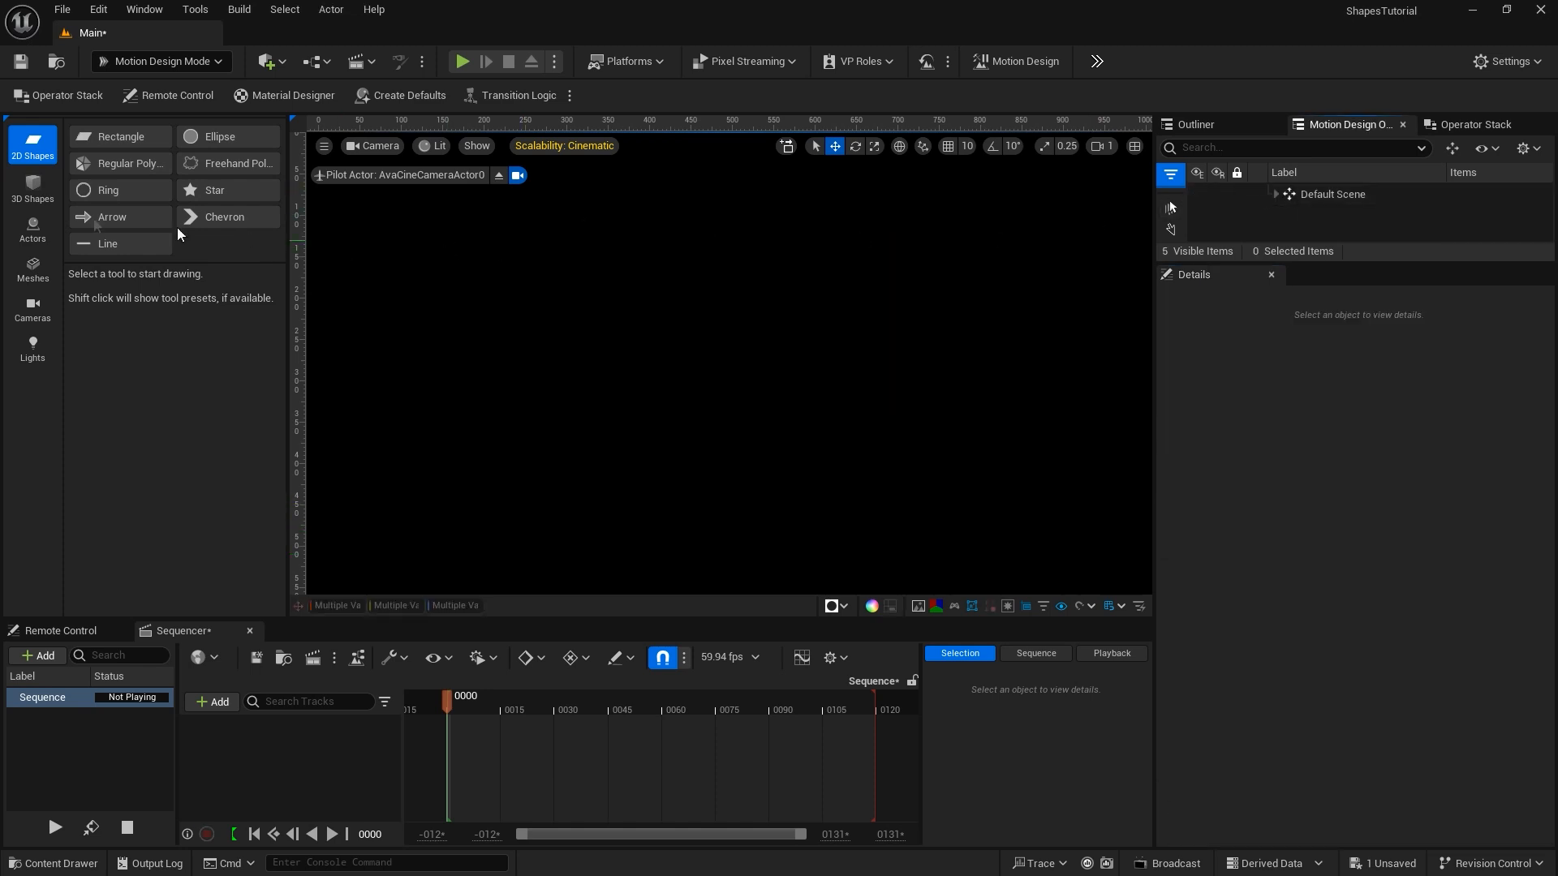
double_click(112, 195)
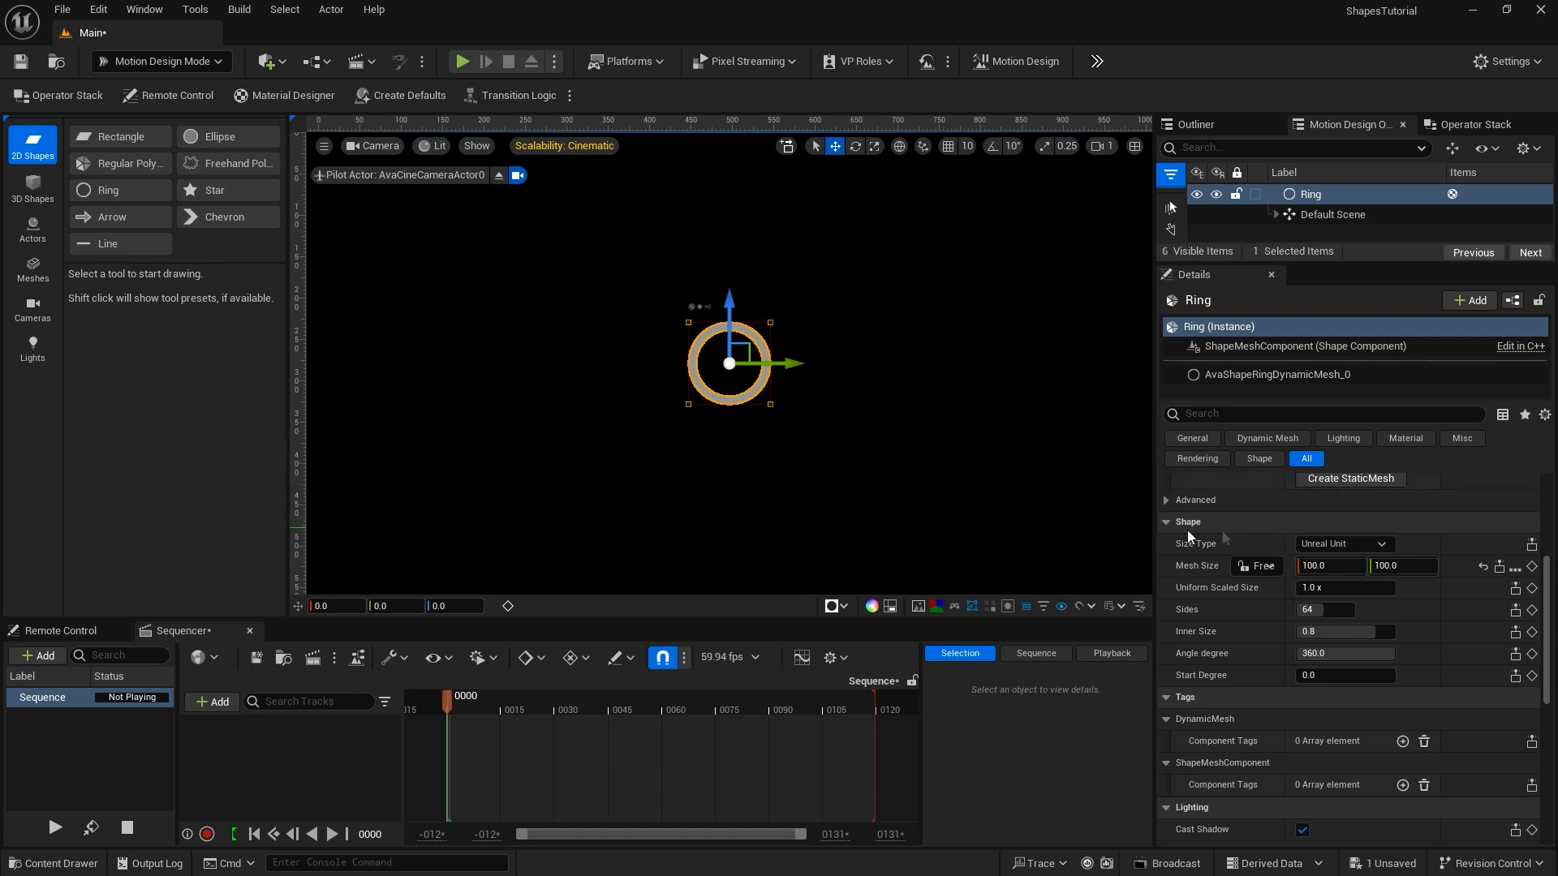
Try the ring with 3 sides and return it to 64 sides.
click(1316, 611)
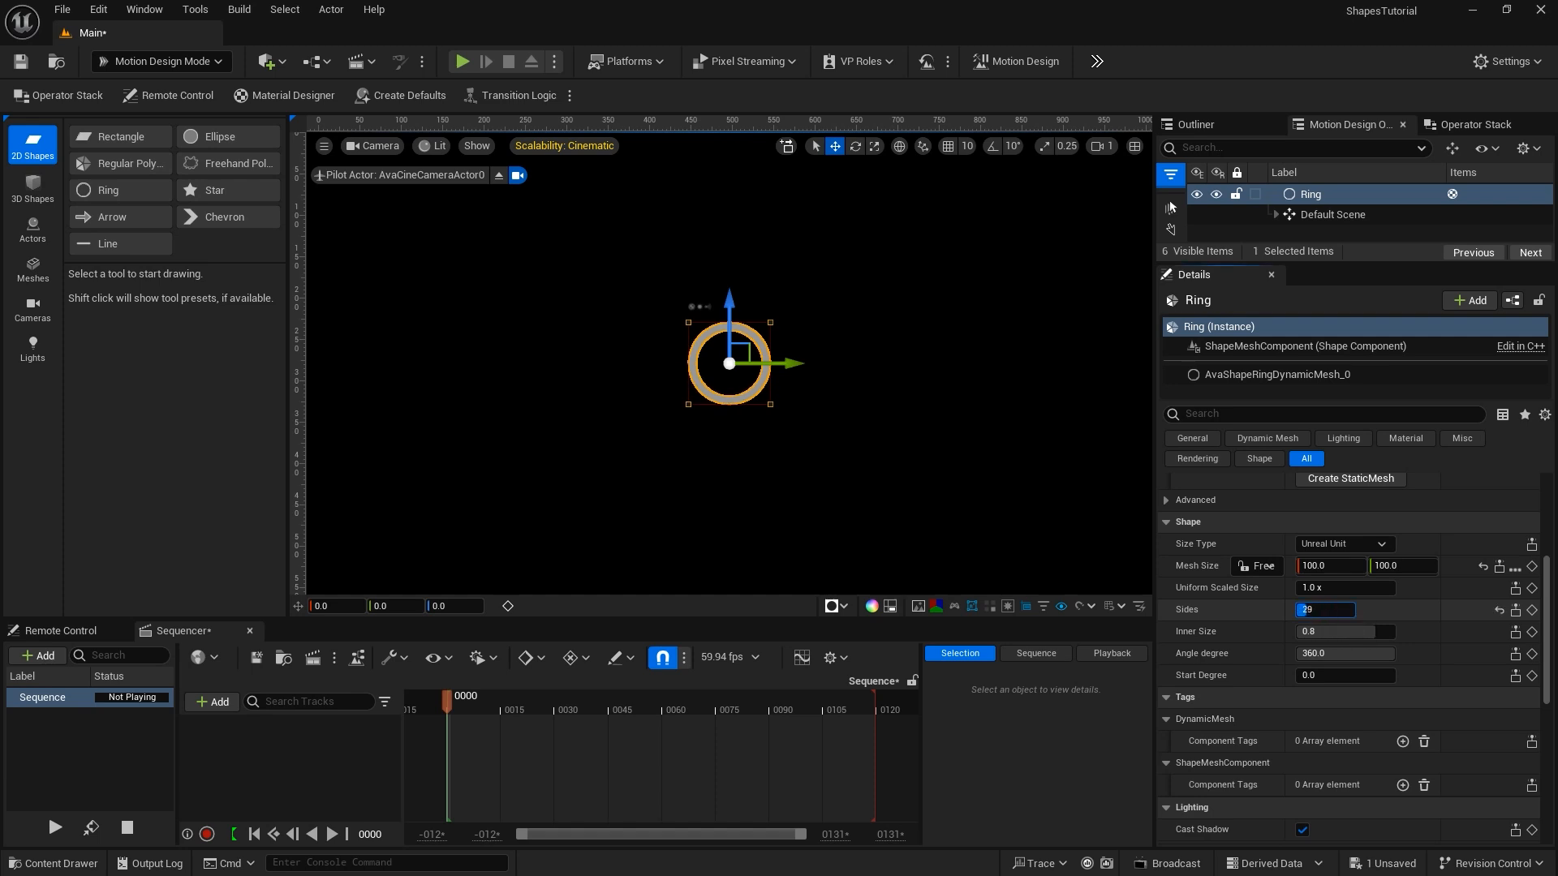
text(3)
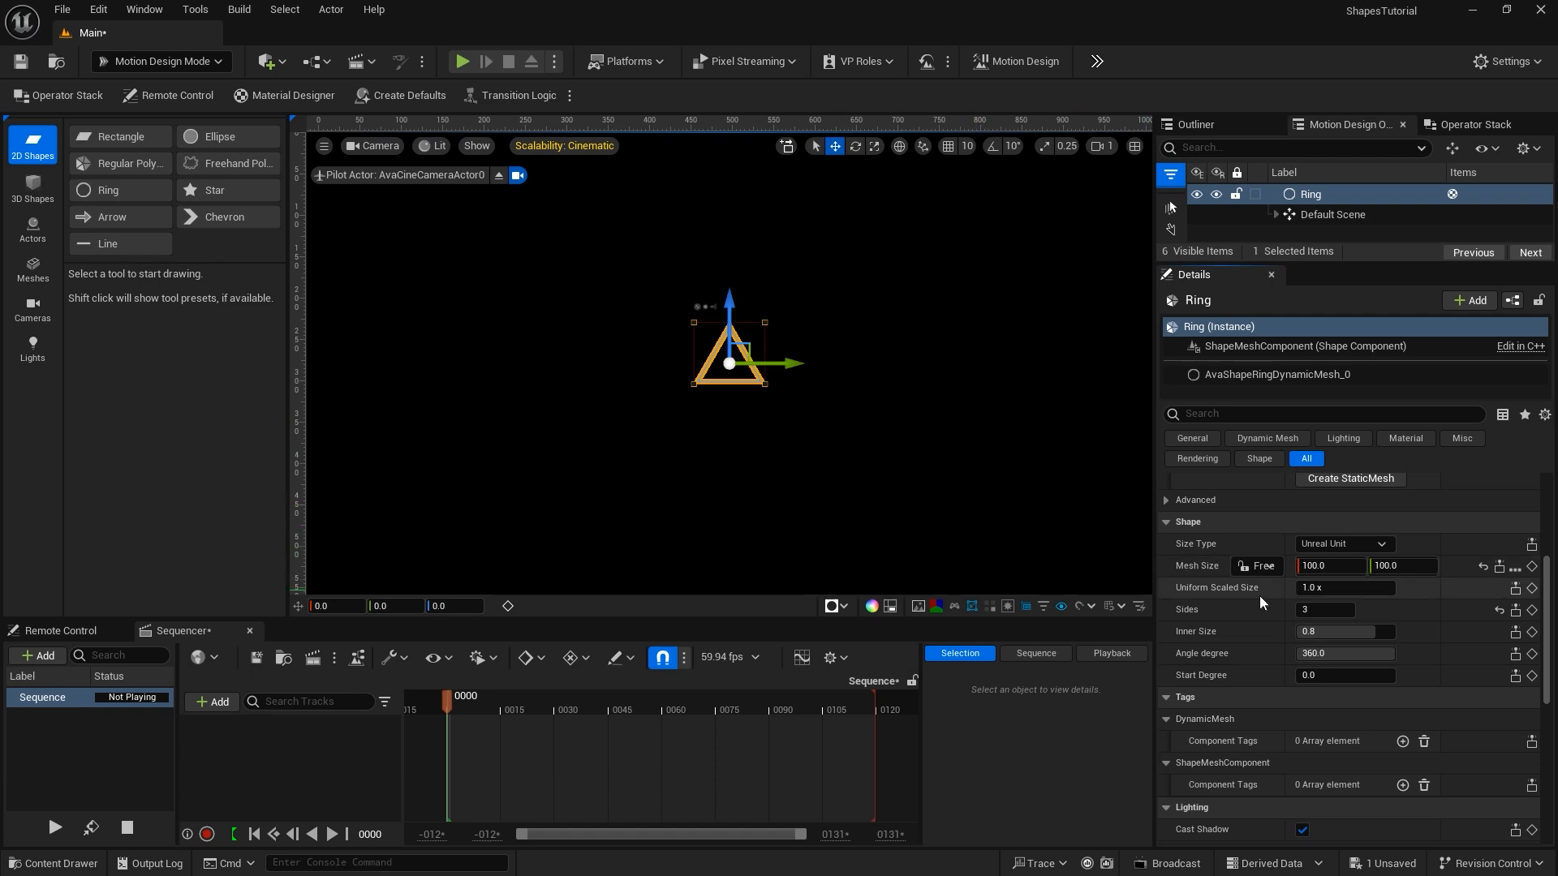
click(1322, 609)
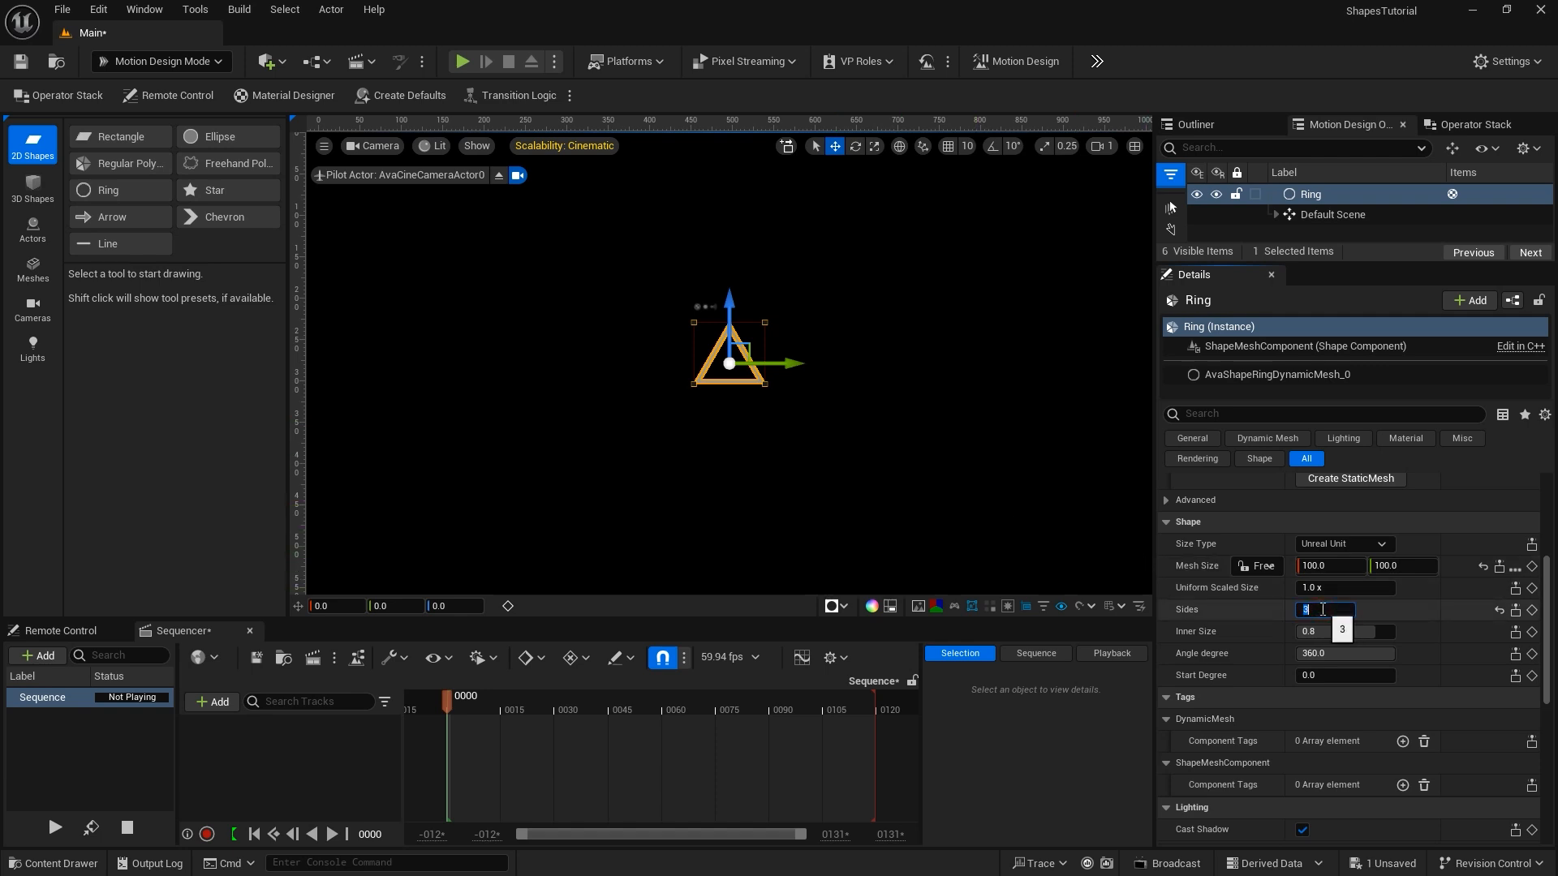
text(64)
key(Return)
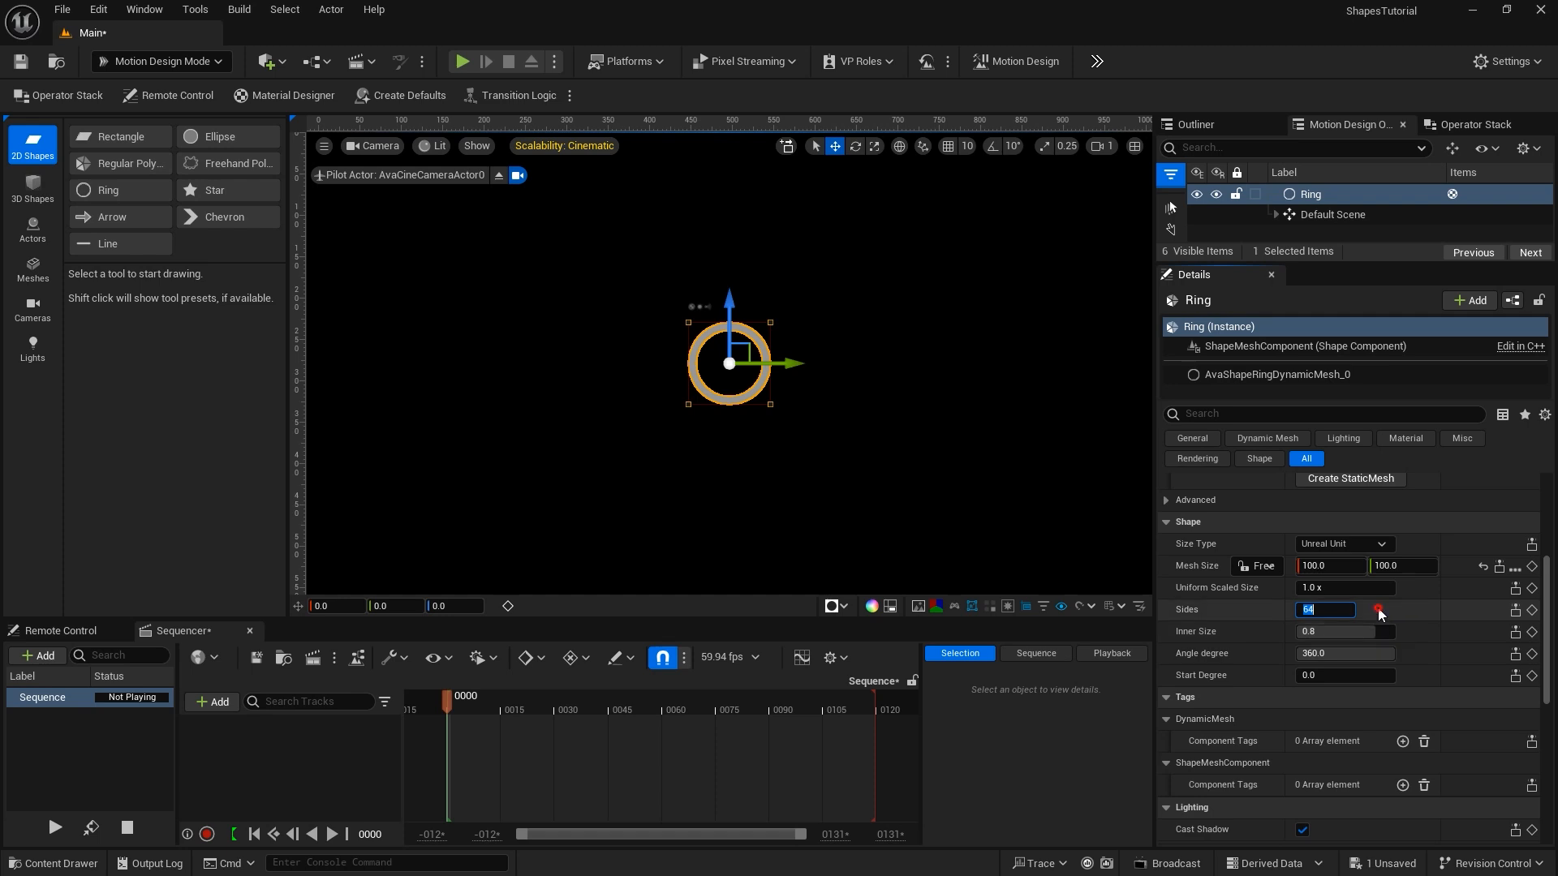
click(1377, 608)
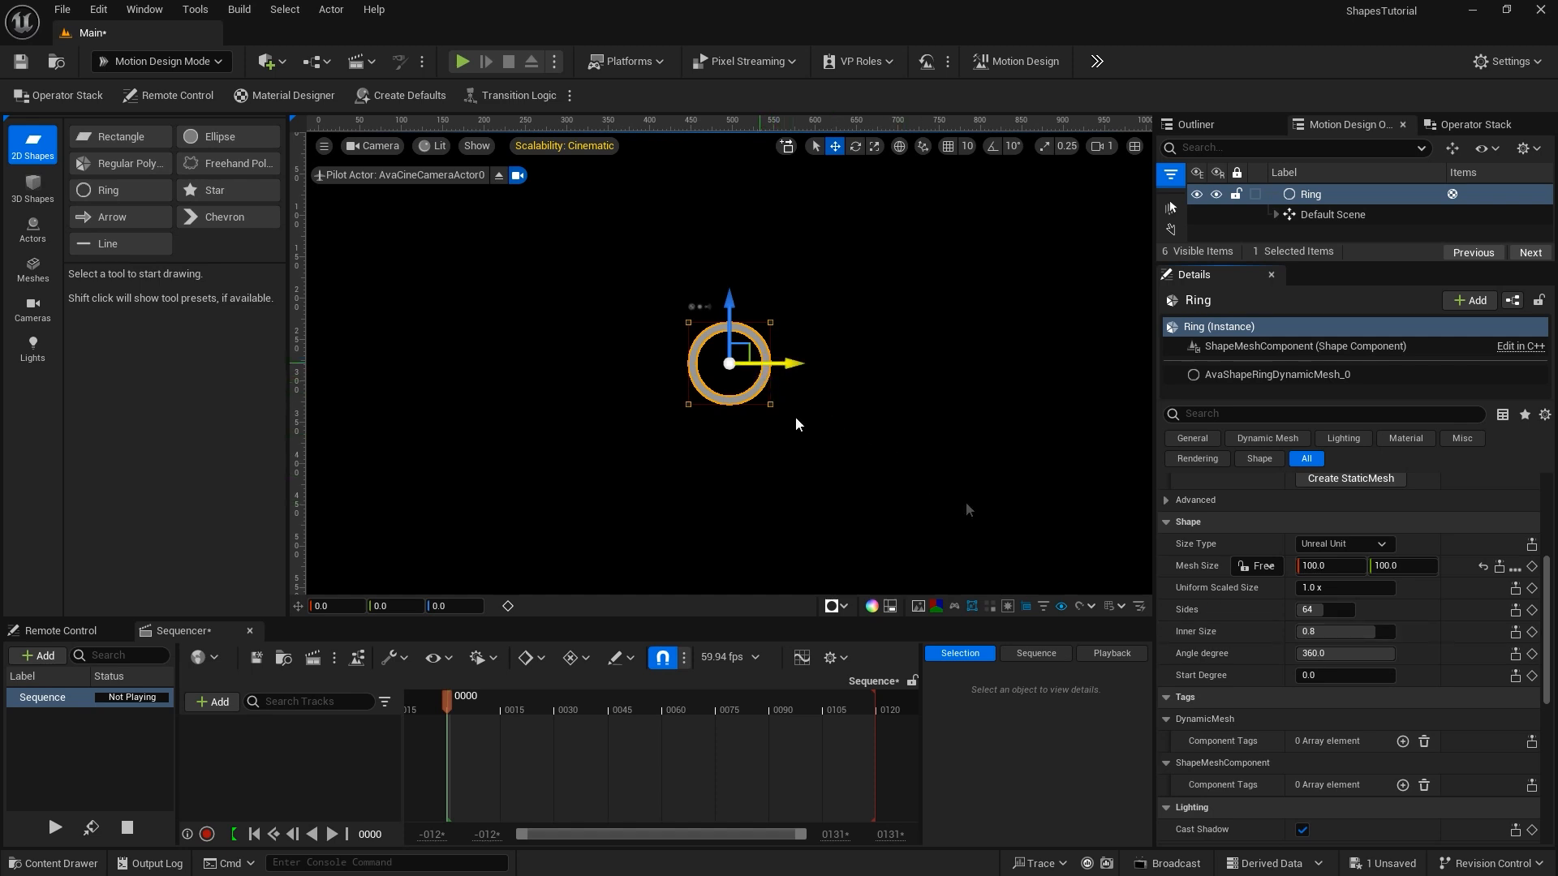
Try an inner size of about 0.36 on the ring, raise it until the ring is a thin outline, and deselect it.
click(1367, 633)
drag(1368, 633, 1272, 610)
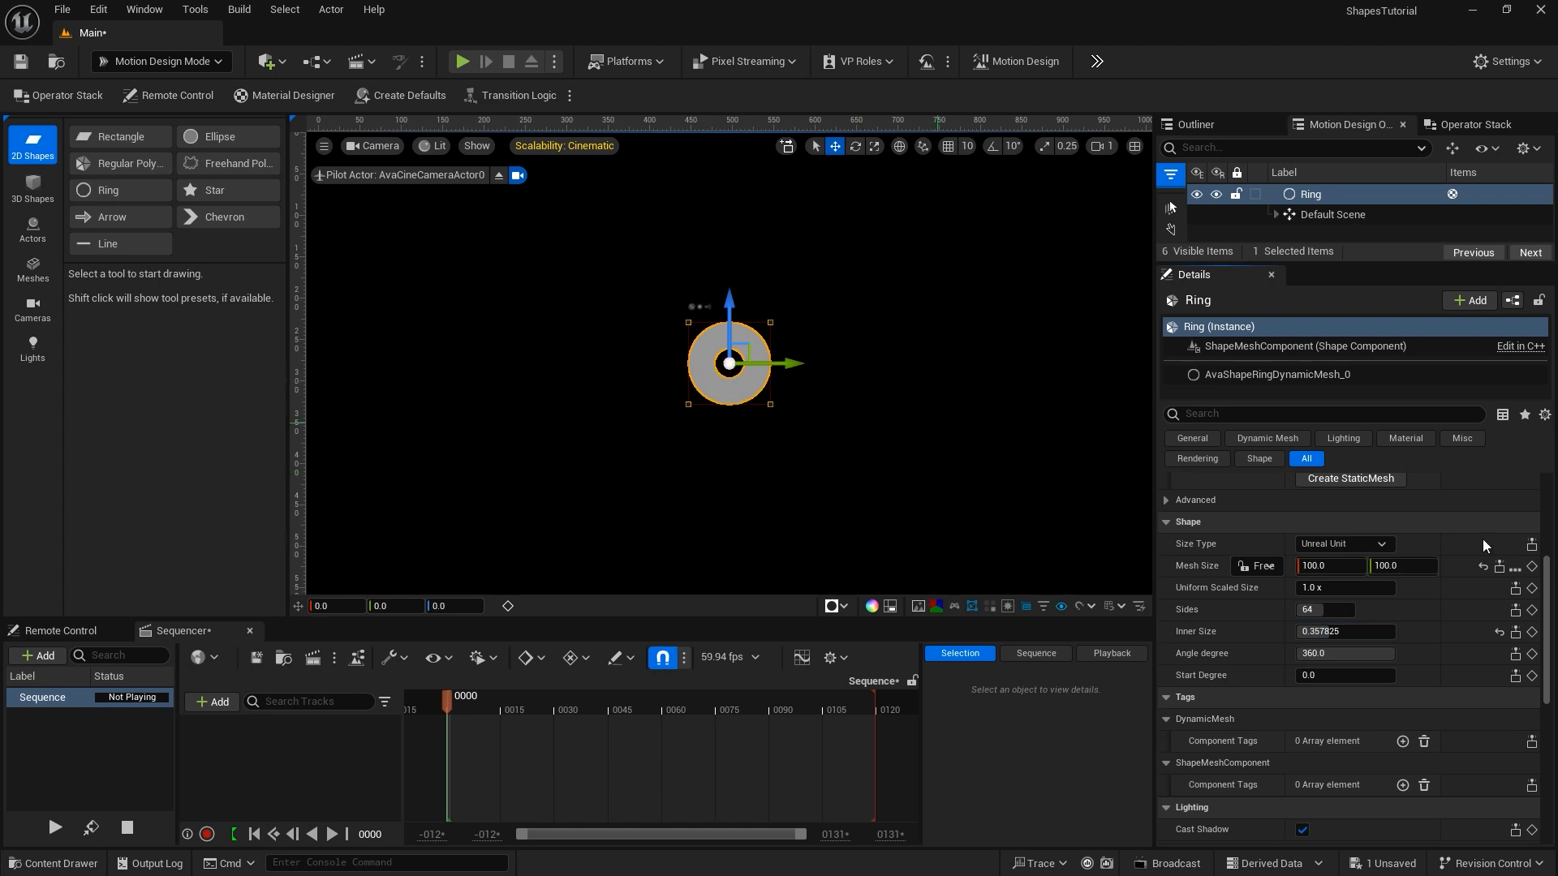
drag(1325, 631, 1477, 632)
click(762, 371)
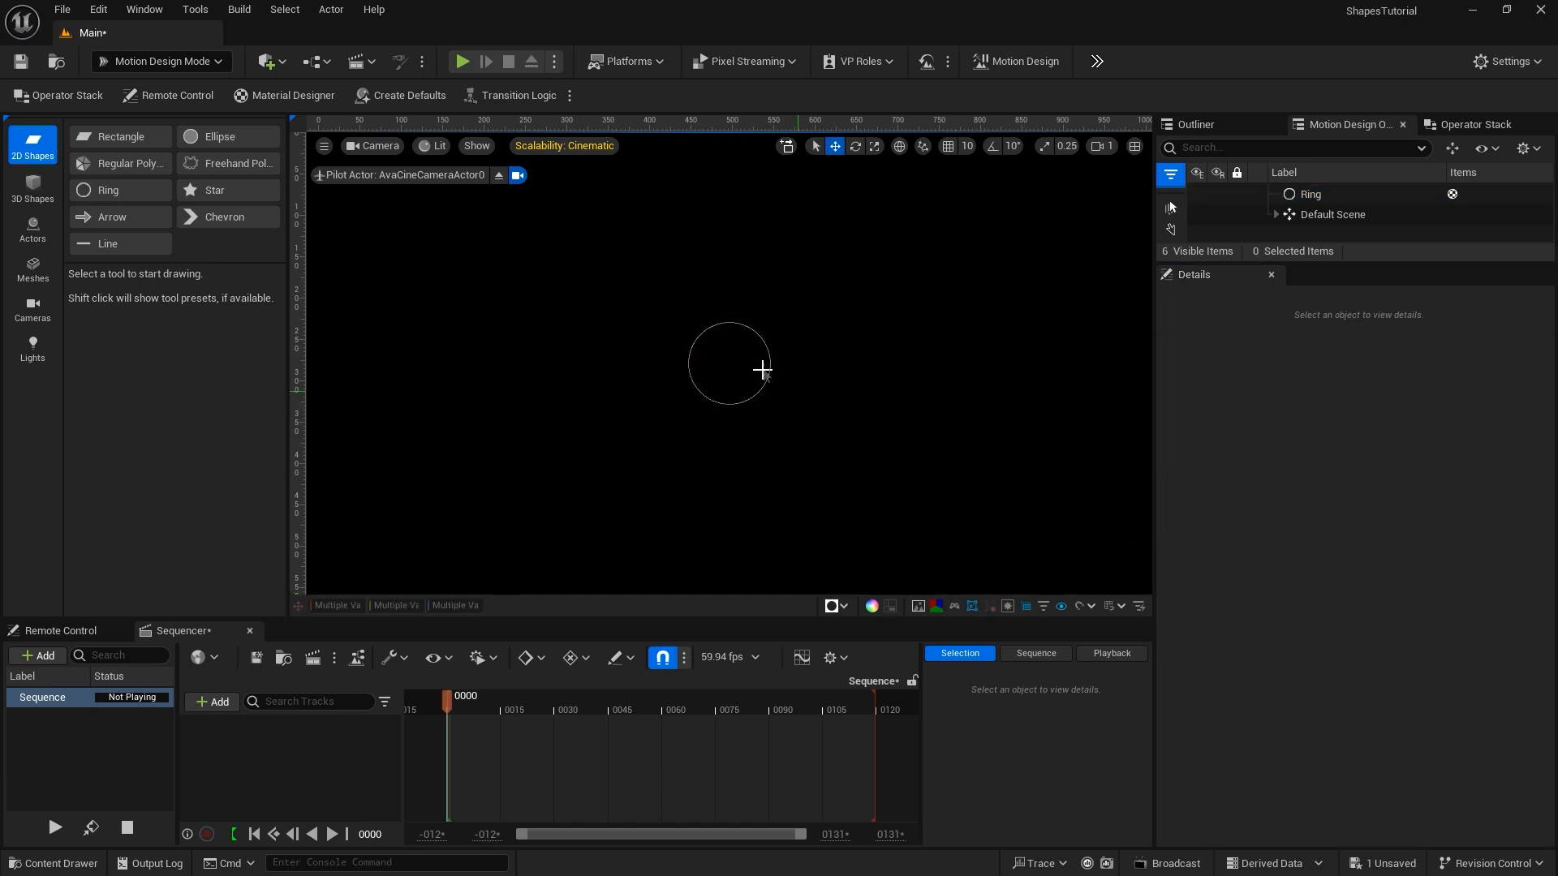
Thicken the ring by lowering its inner size, and set the value to 0.8.
drag(1388, 632, 1371, 633)
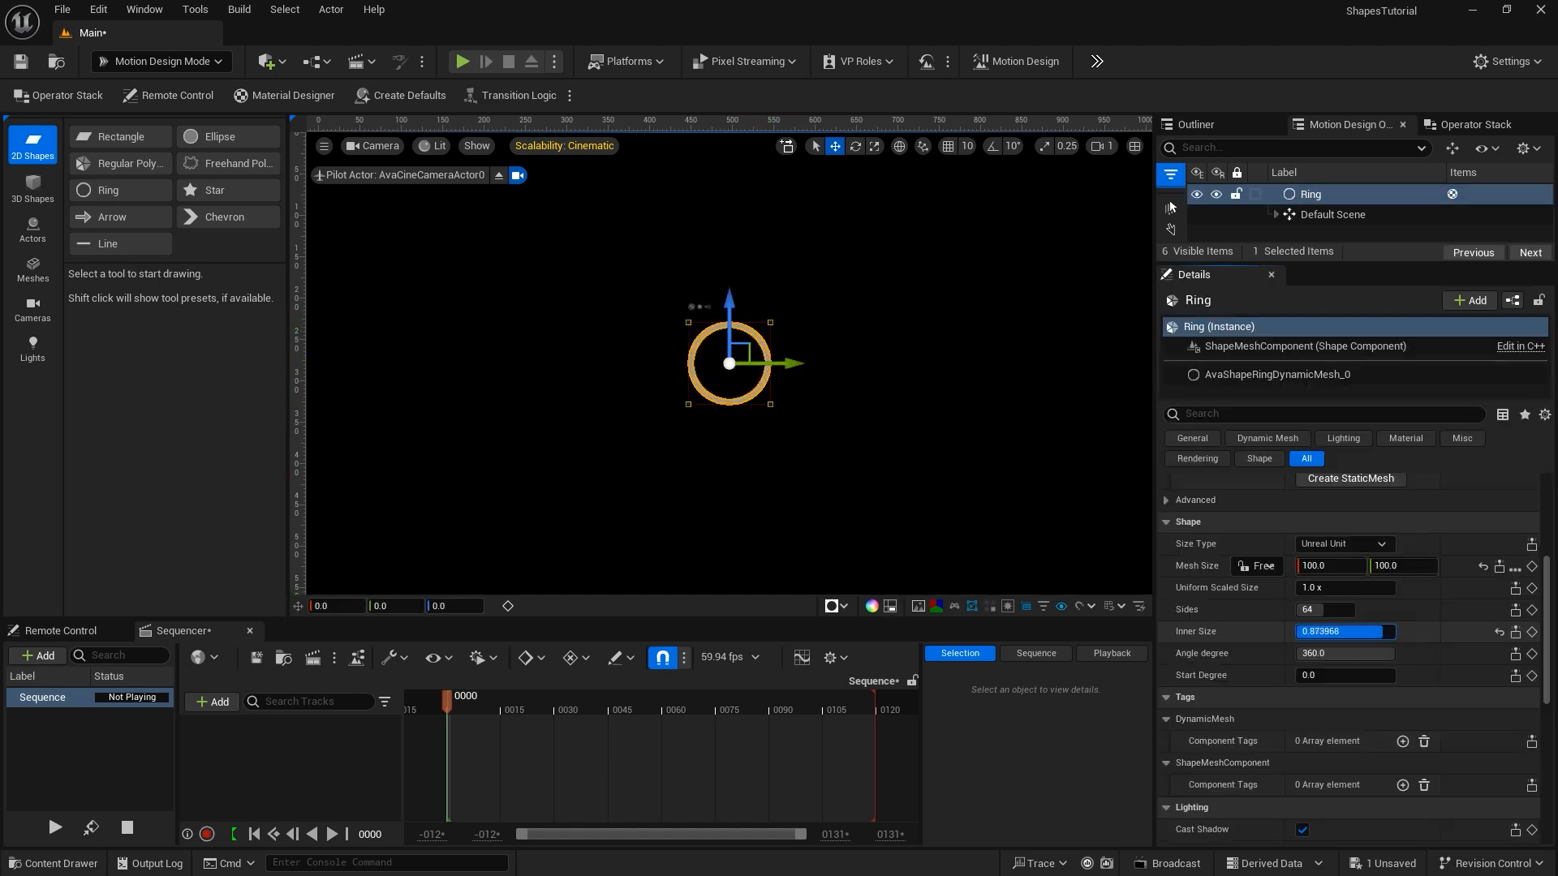
click(1387, 635)
text(0.8)
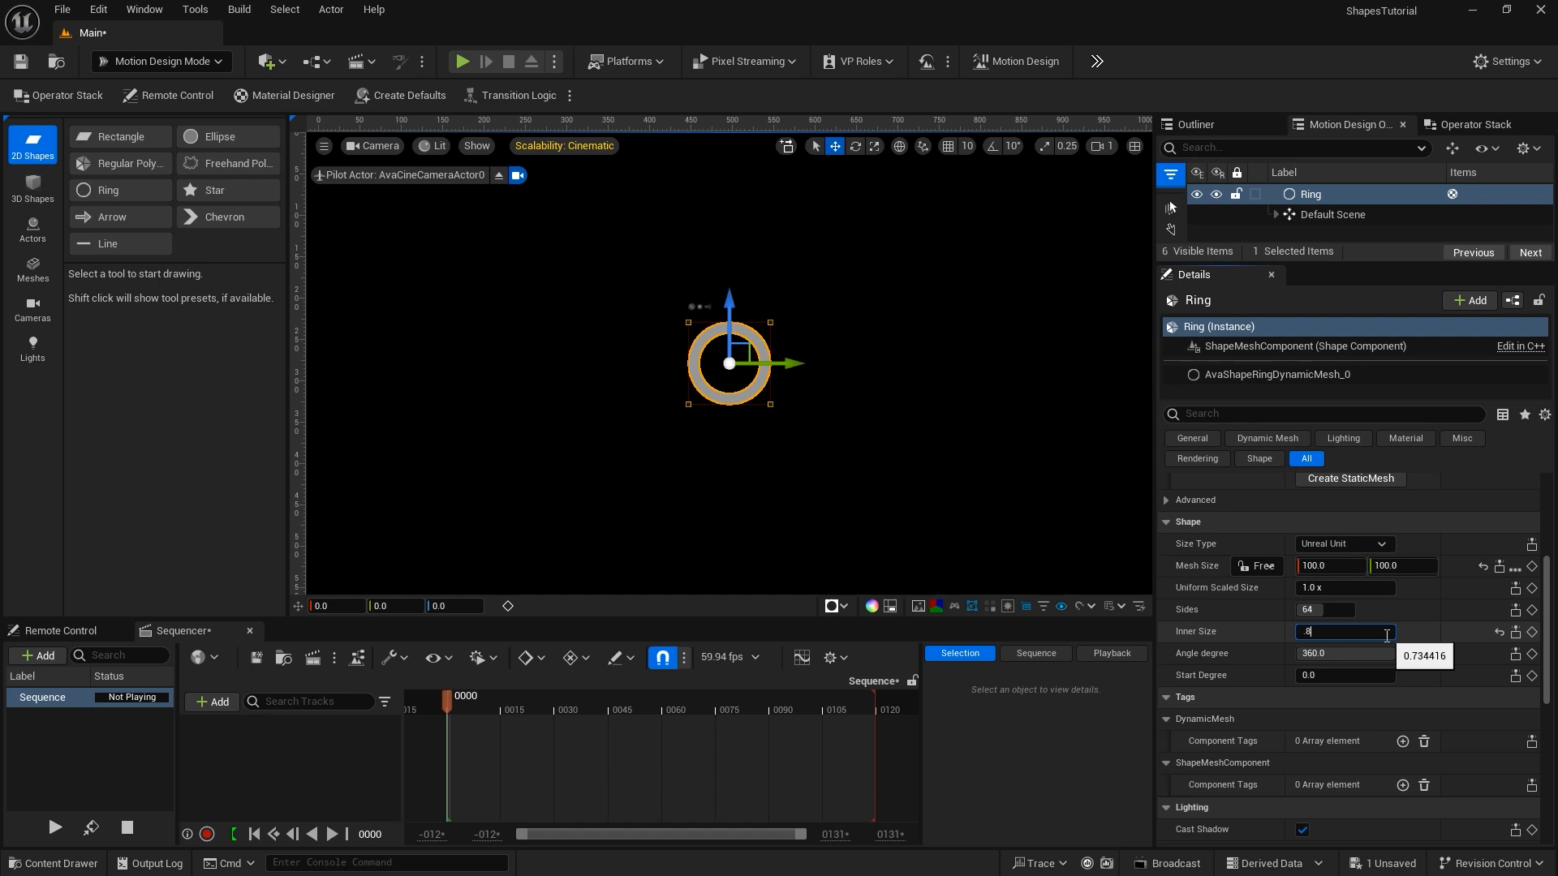
key(Return)
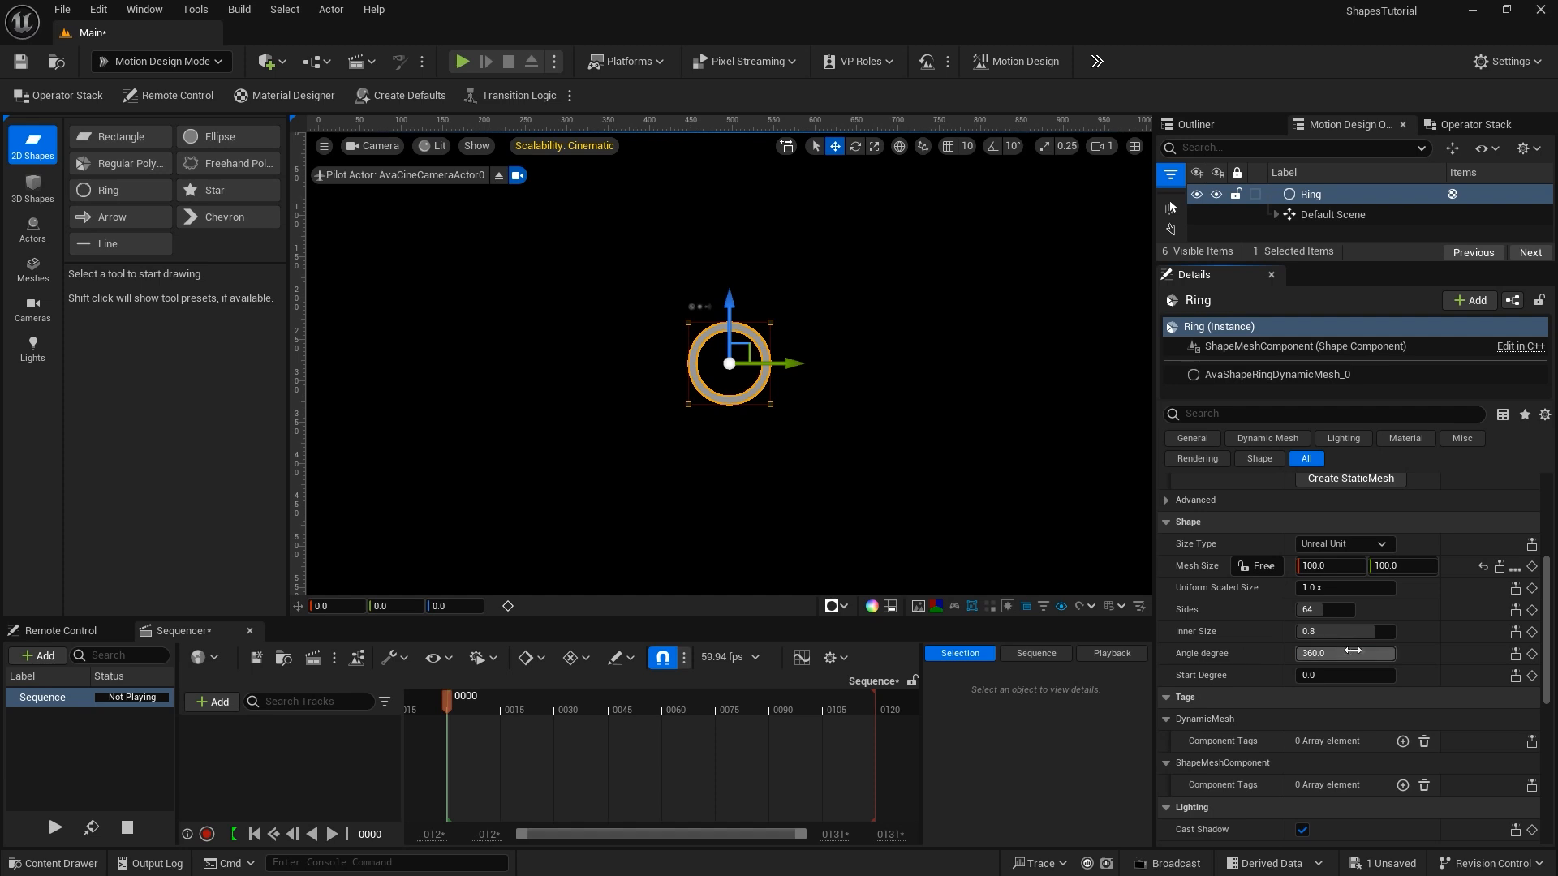
Try different values for the ring's angle degree and start degree, and delete the ring.
drag(1388, 654, 1340, 677)
drag(1315, 675, 1315, 675)
key(Delete)
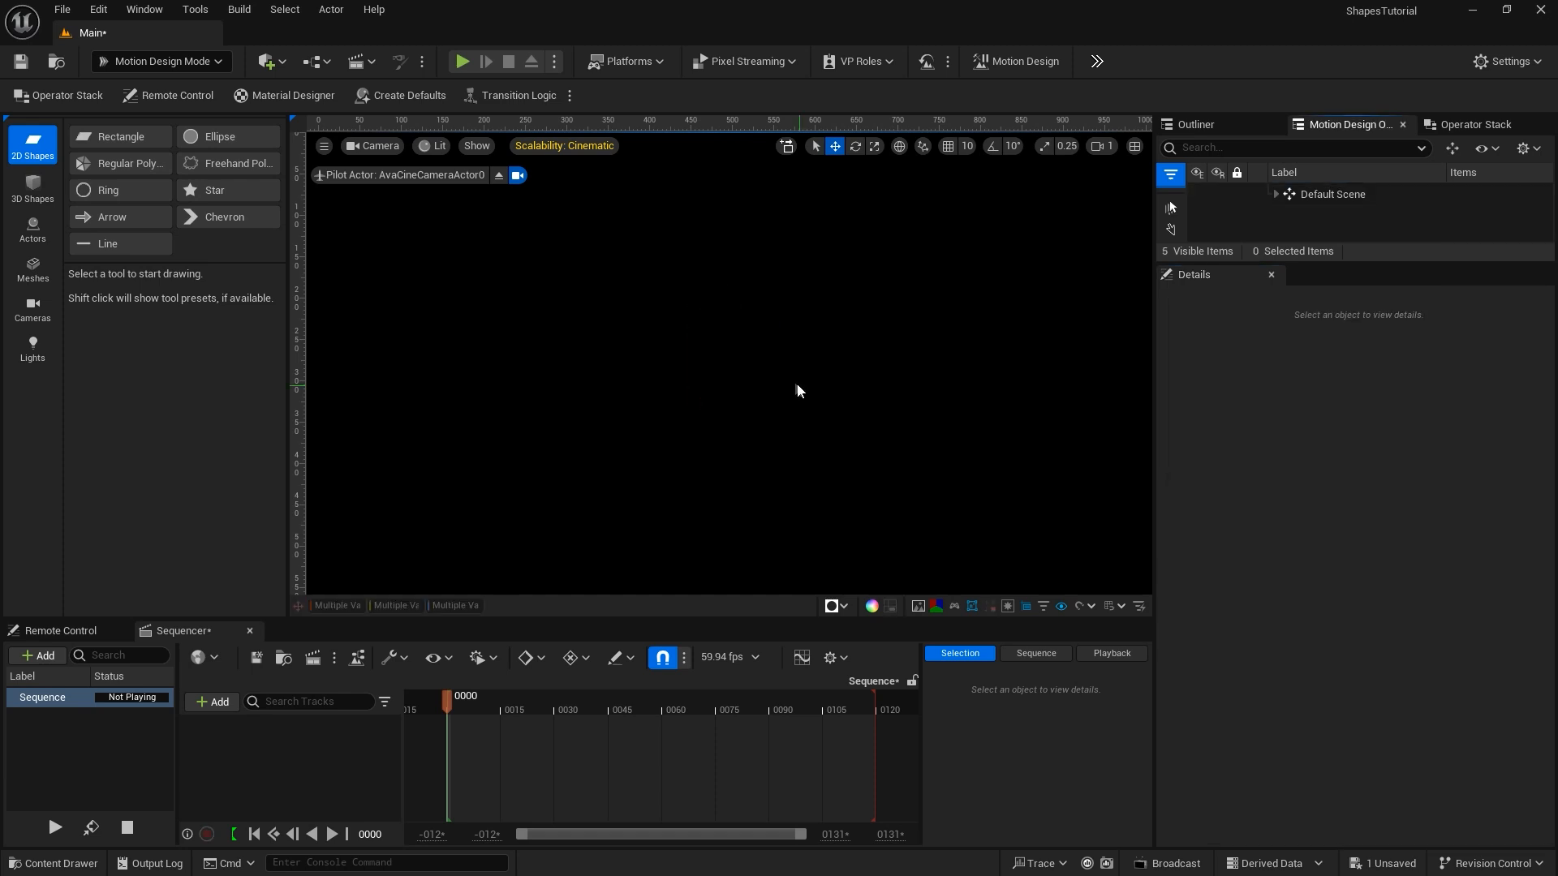
Create a default star in the middle of the viewport and try it with 2 points and with 34 points.
click(235, 189)
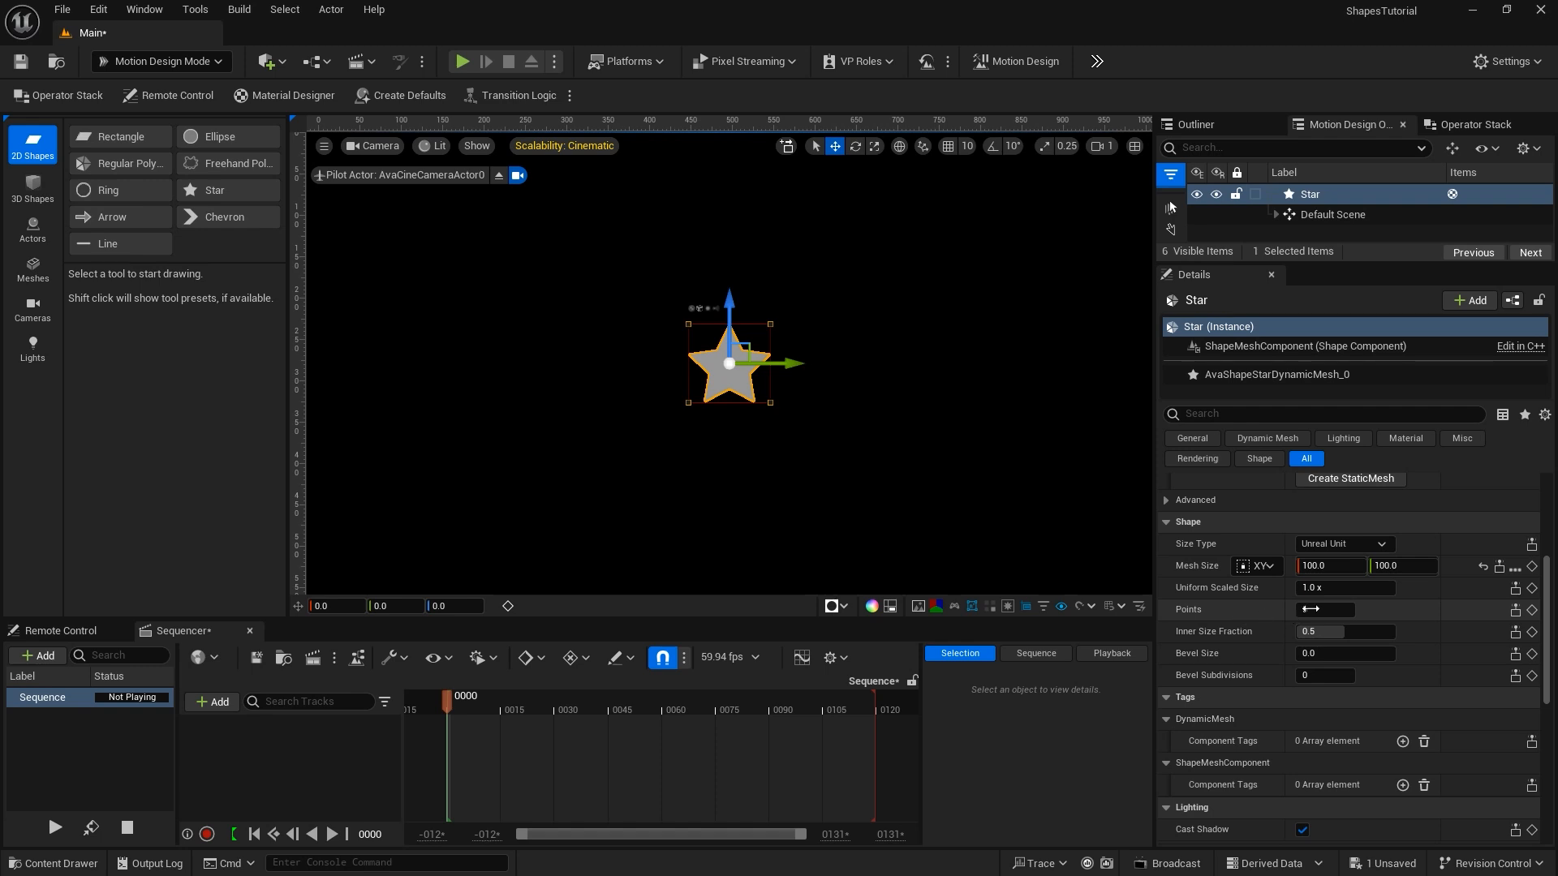
drag(1298, 609, 1286, 614)
click(1306, 609)
text(2)
key(Return)
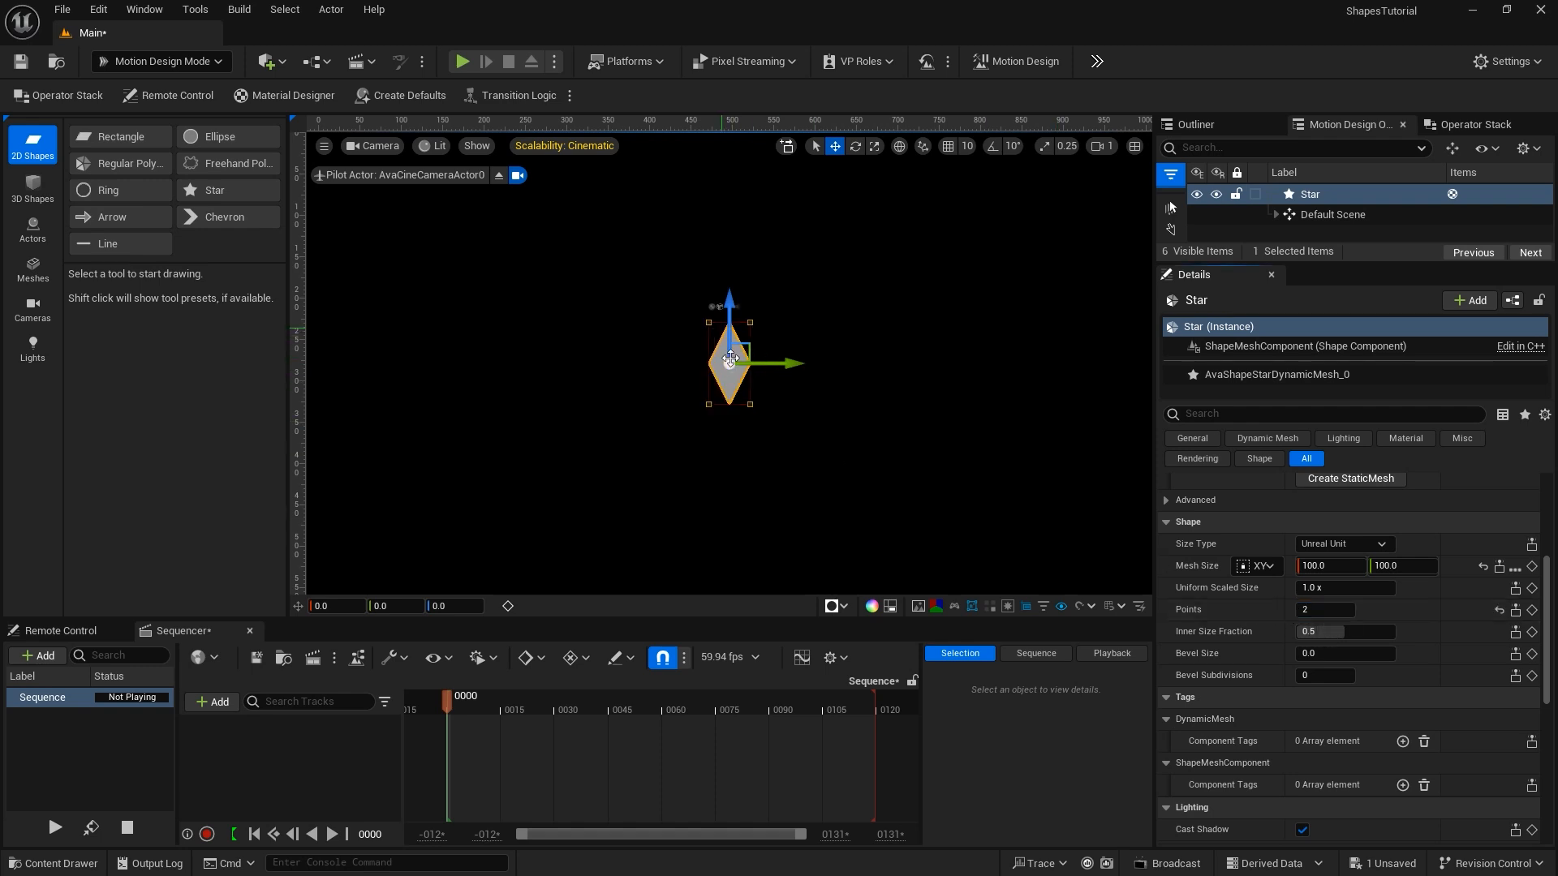
drag(1304, 610, 1345, 609)
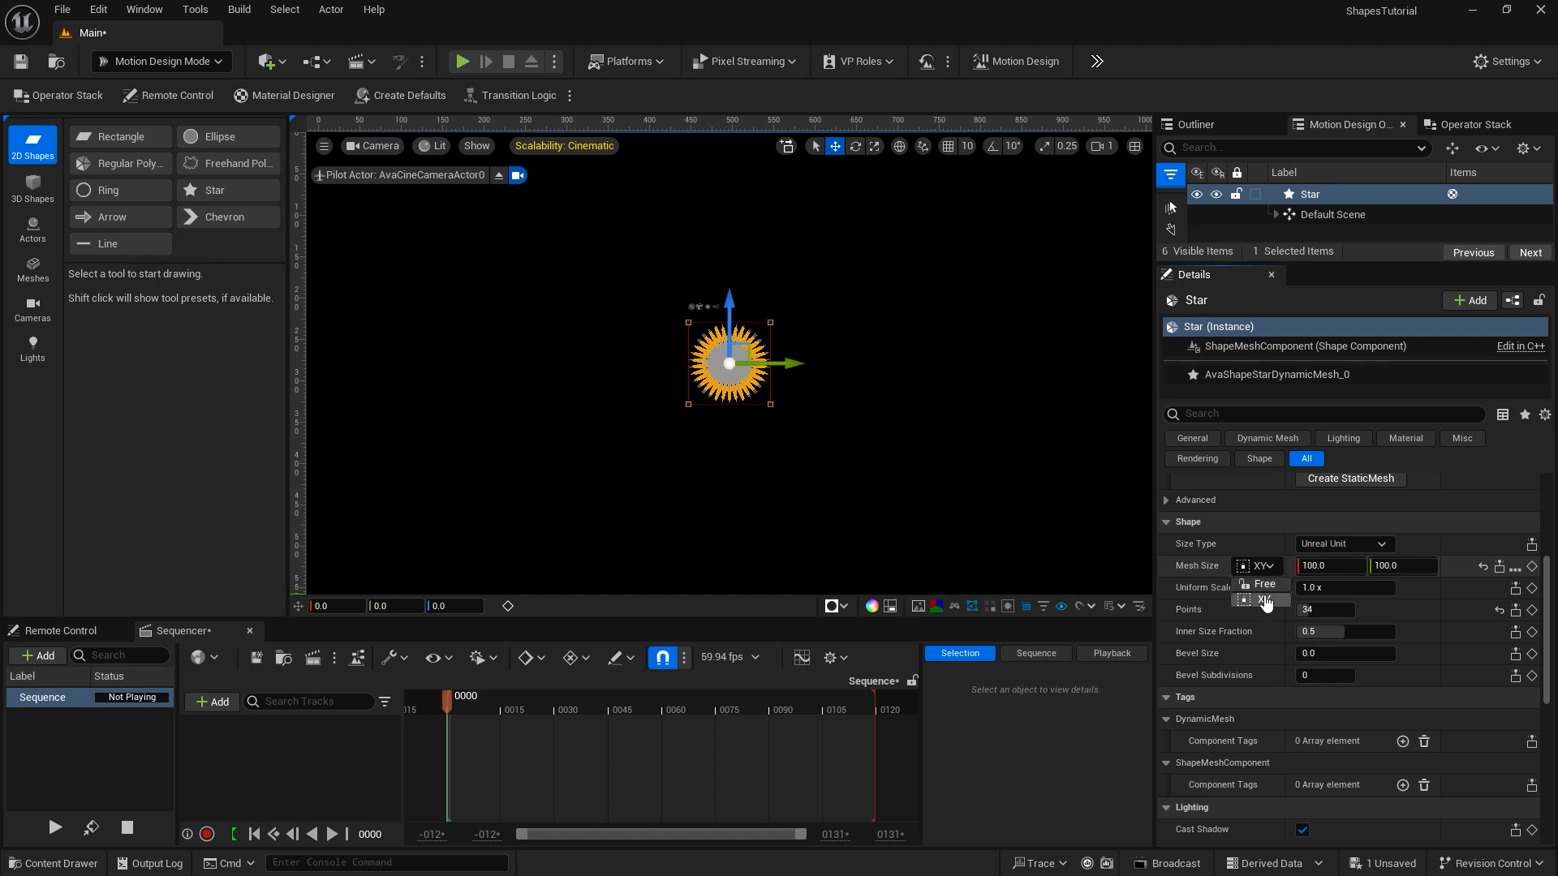
Enlarge the star's mesh size proportionally to 309 by 309 and set its number of points to 8.
drag(1311, 567, 1366, 572)
click(1323, 609)
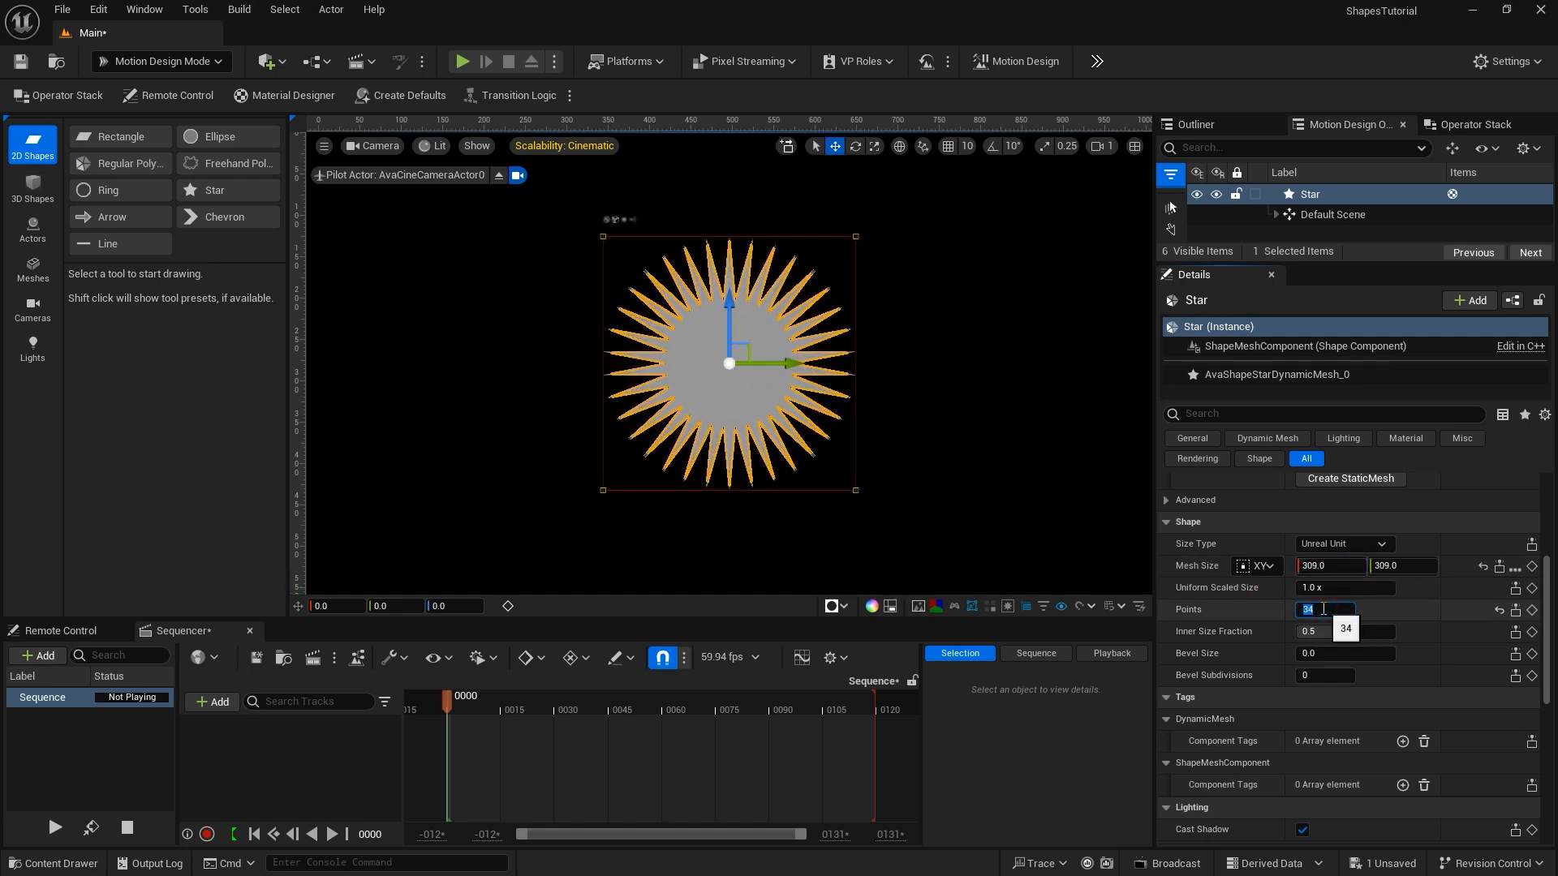
key(Return)
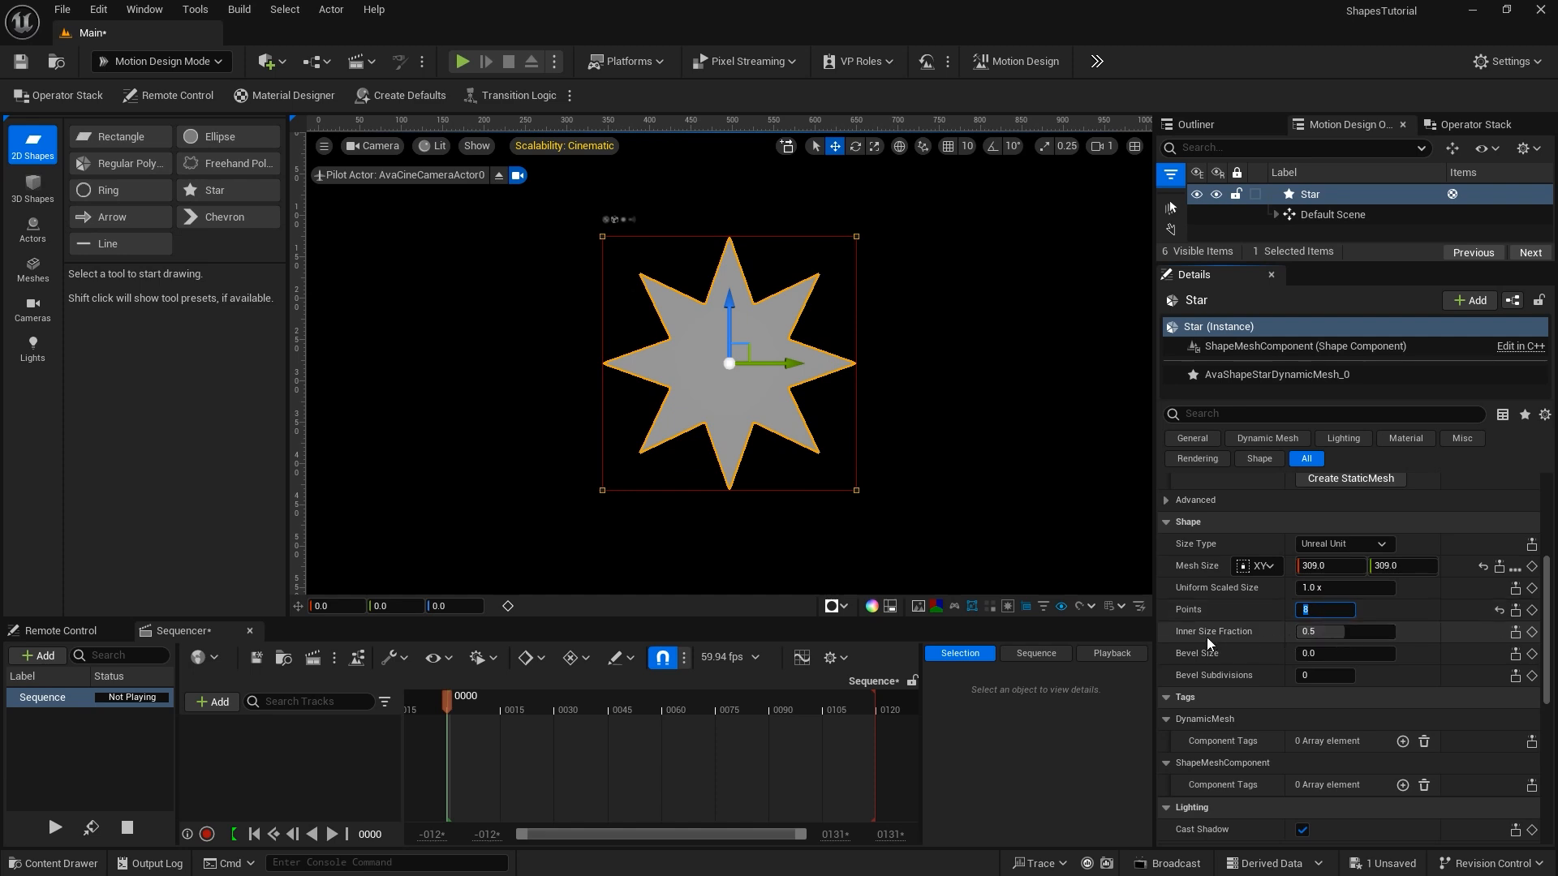
Raise the star's inner size fraction to about 0.8 and try a larger bevel size on it.
click(1342, 633)
mouse_move(1343, 633)
mouse_down()
mouse_move(1290, 633)
mouse_move(1364, 633)
mouse_up()
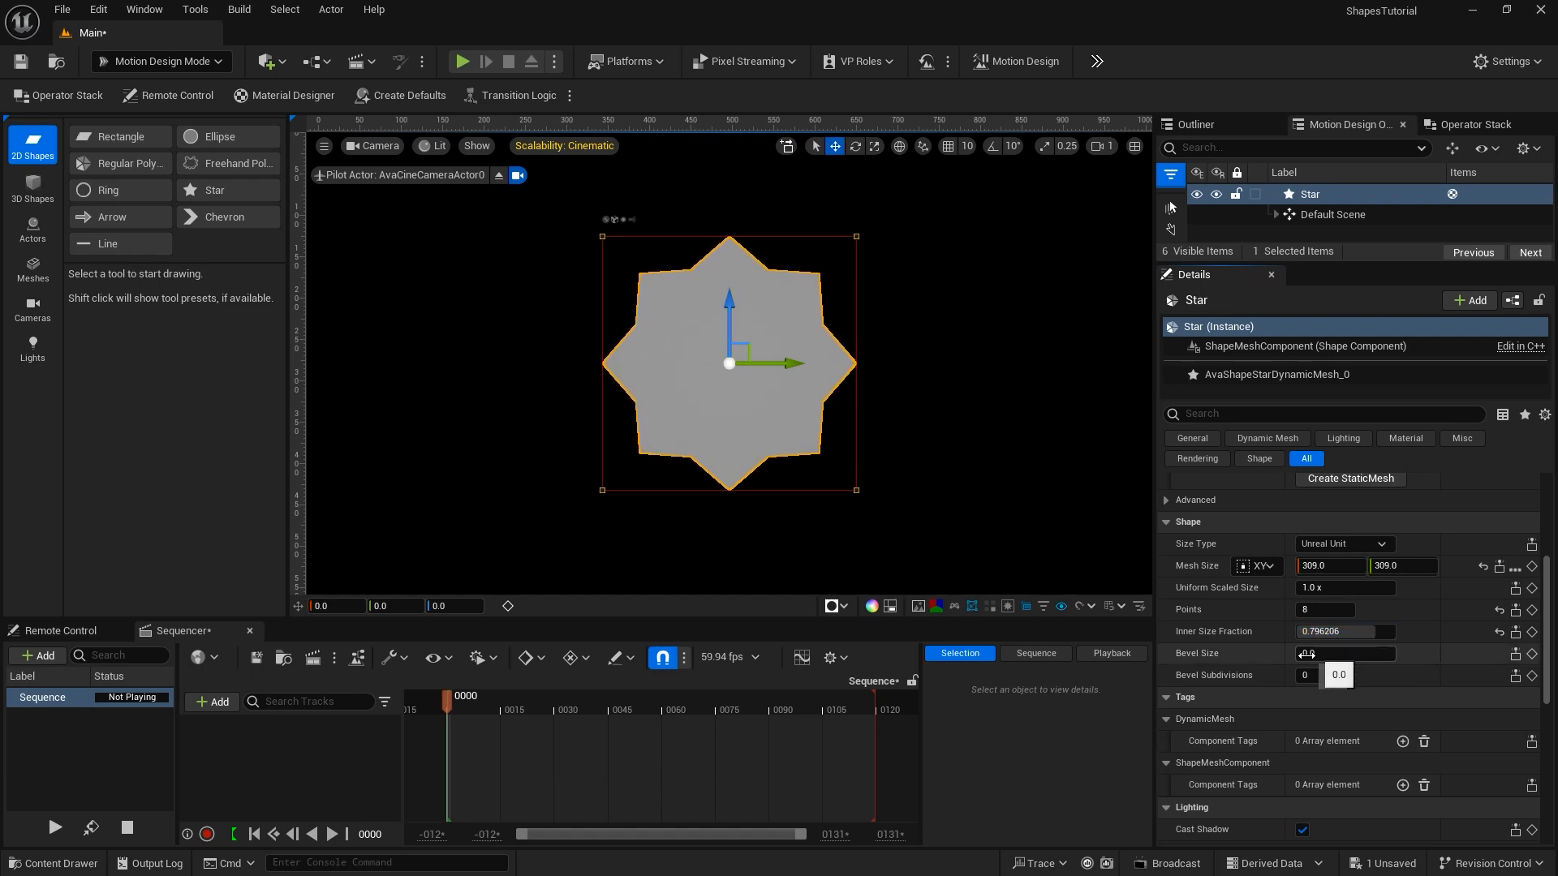
drag(1307, 655, 1349, 654)
Delete the star and create a default 2D arrow in the middle of the viewport.
click(1293, 199)
key(Delete)
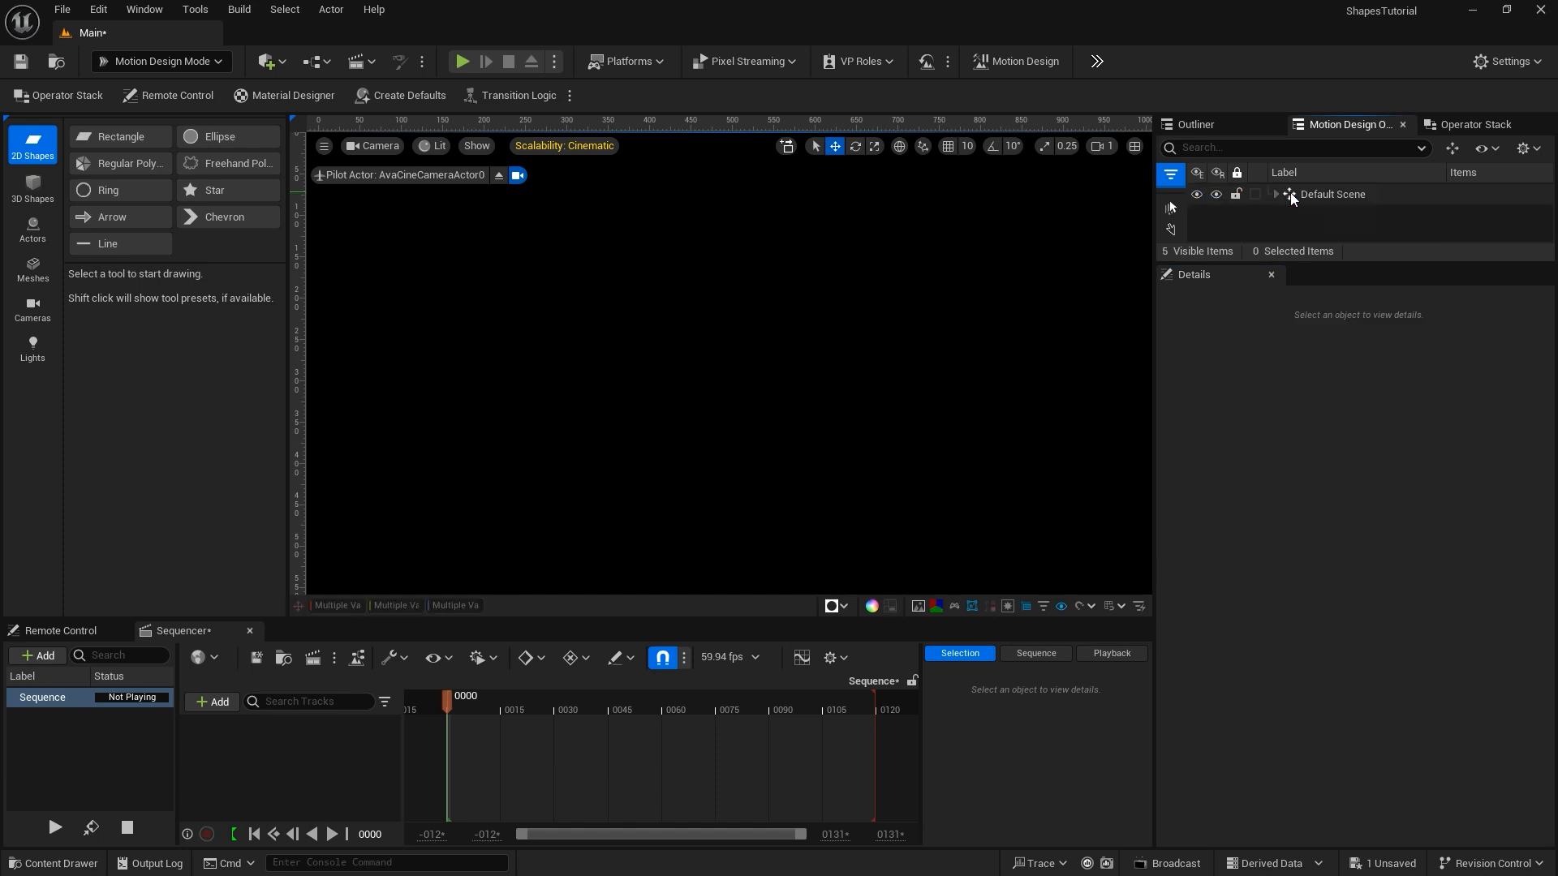
click(120, 216)
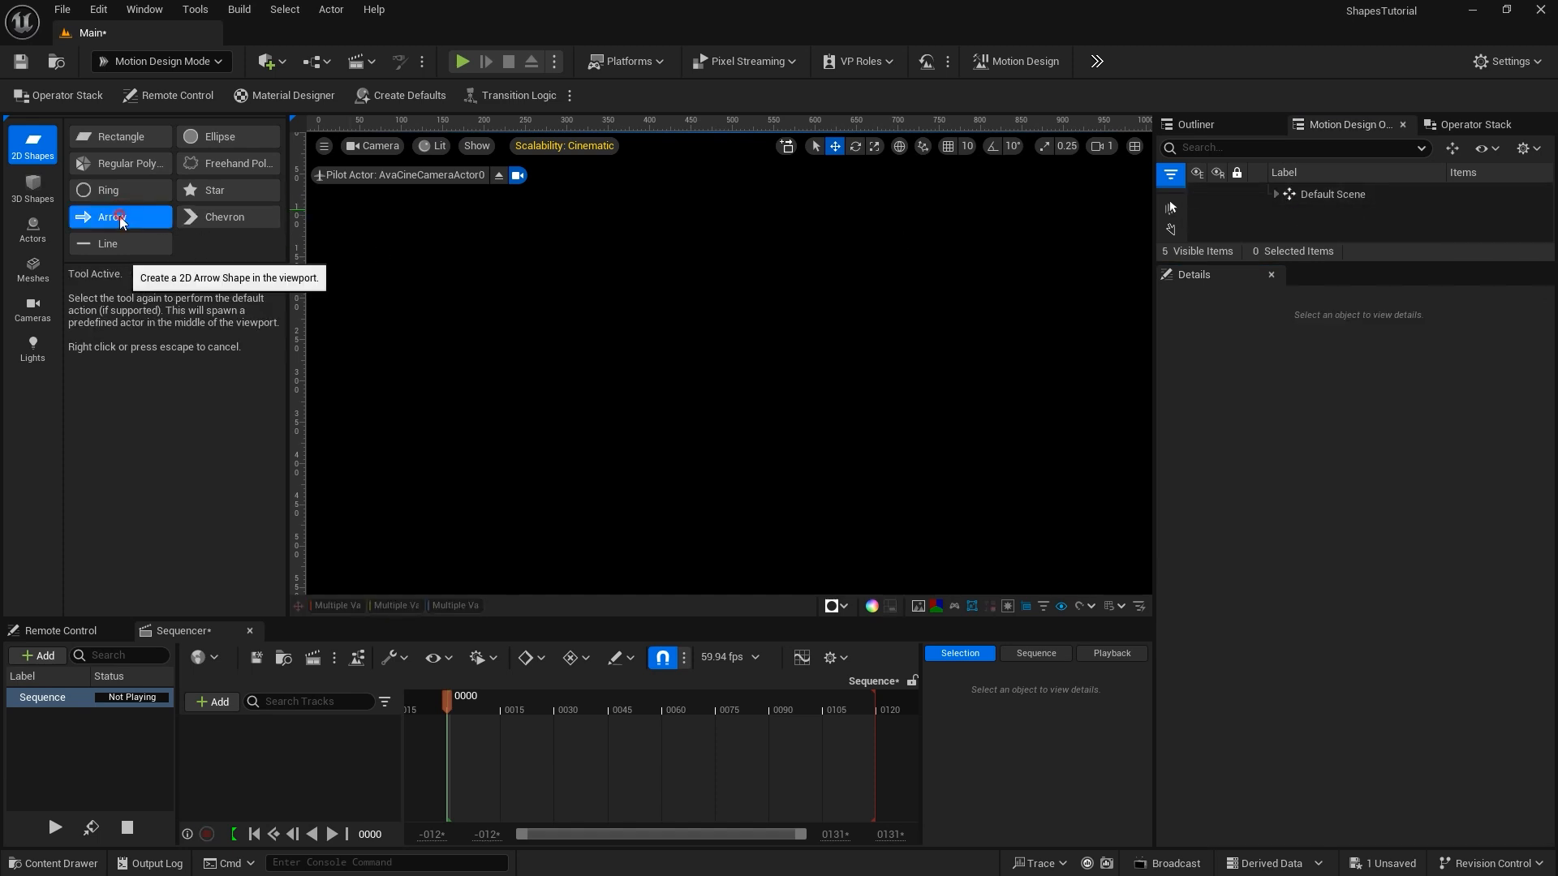
click(119, 216)
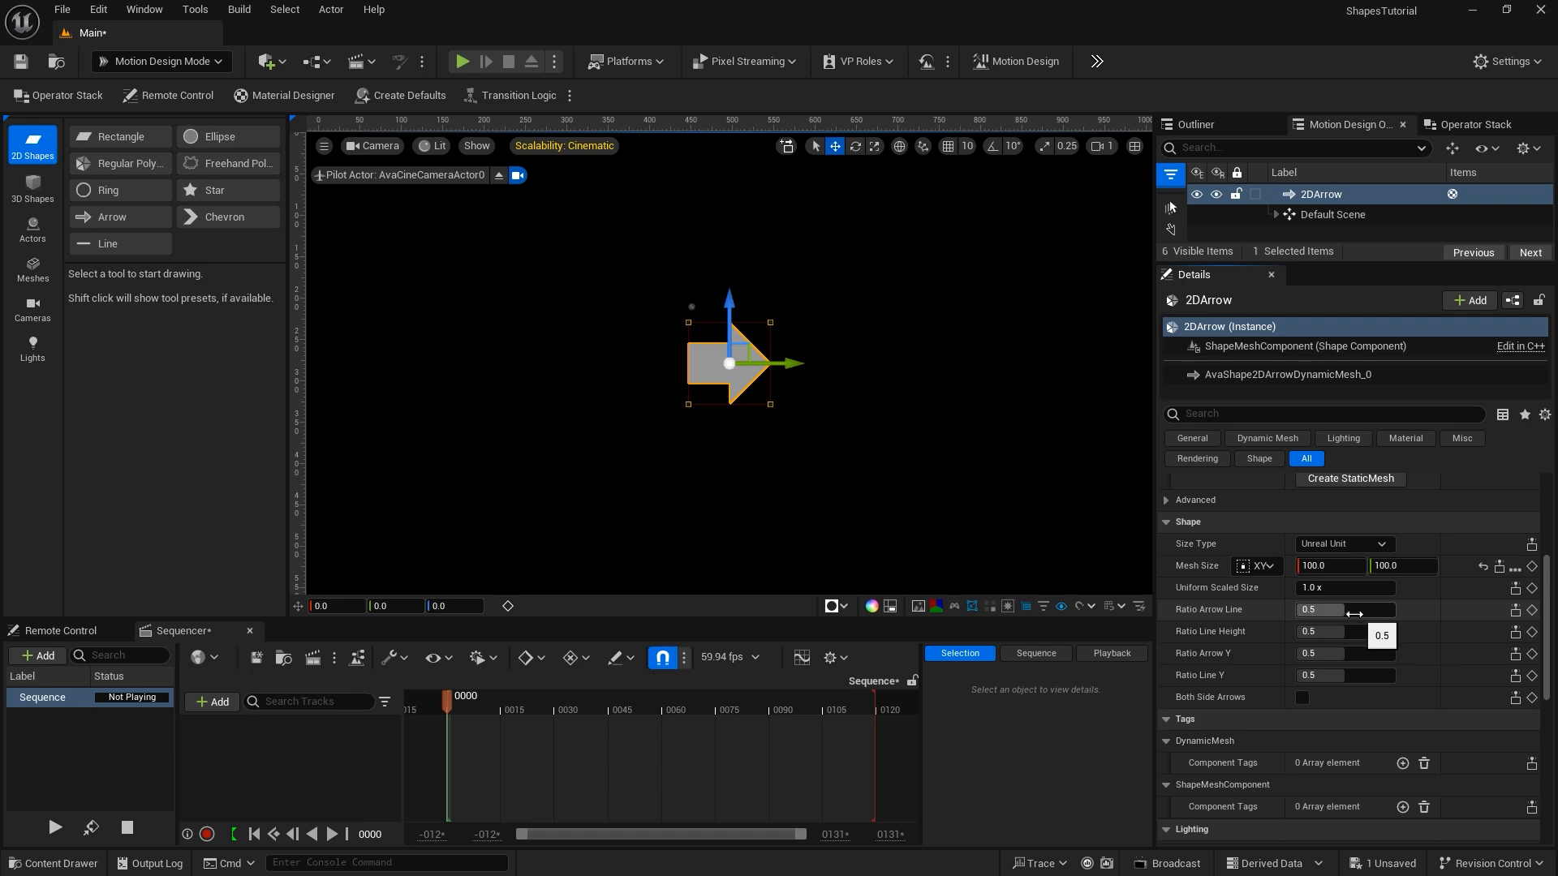
Set the arrow's ratios to about 0.64 arrow line, 0.32 line height, 0.49 arrow Y and 0.48 line Y, and try Both Side Arrows.
mouse_move(1343, 611)
mouse_down()
mouse_move(1371, 610)
mouse_move(1346, 610)
mouse_move(1358, 610)
mouse_up()
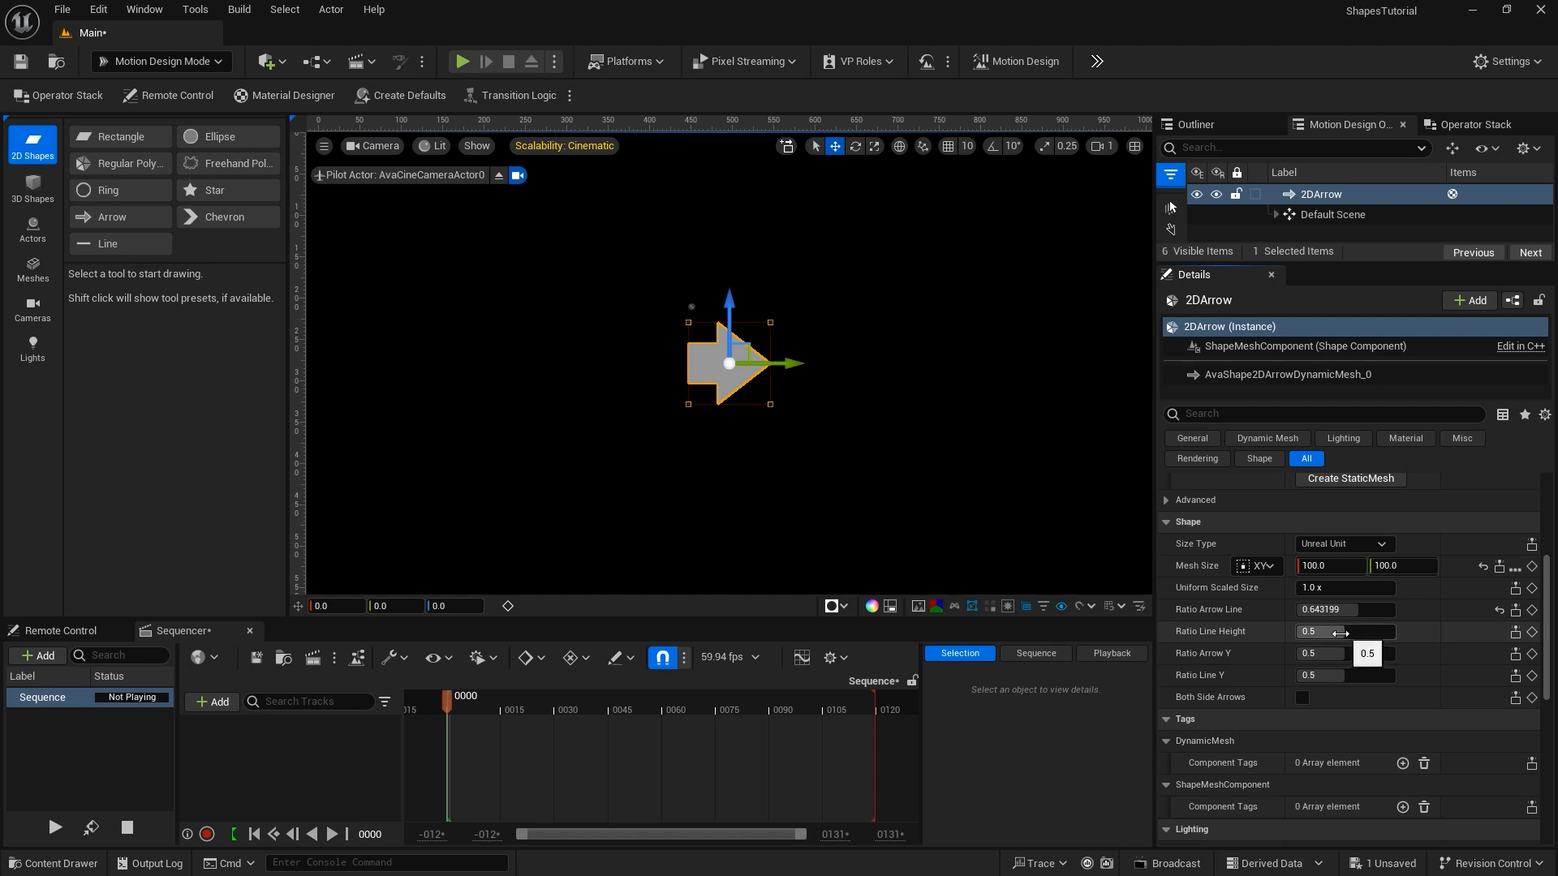
click(1340, 633)
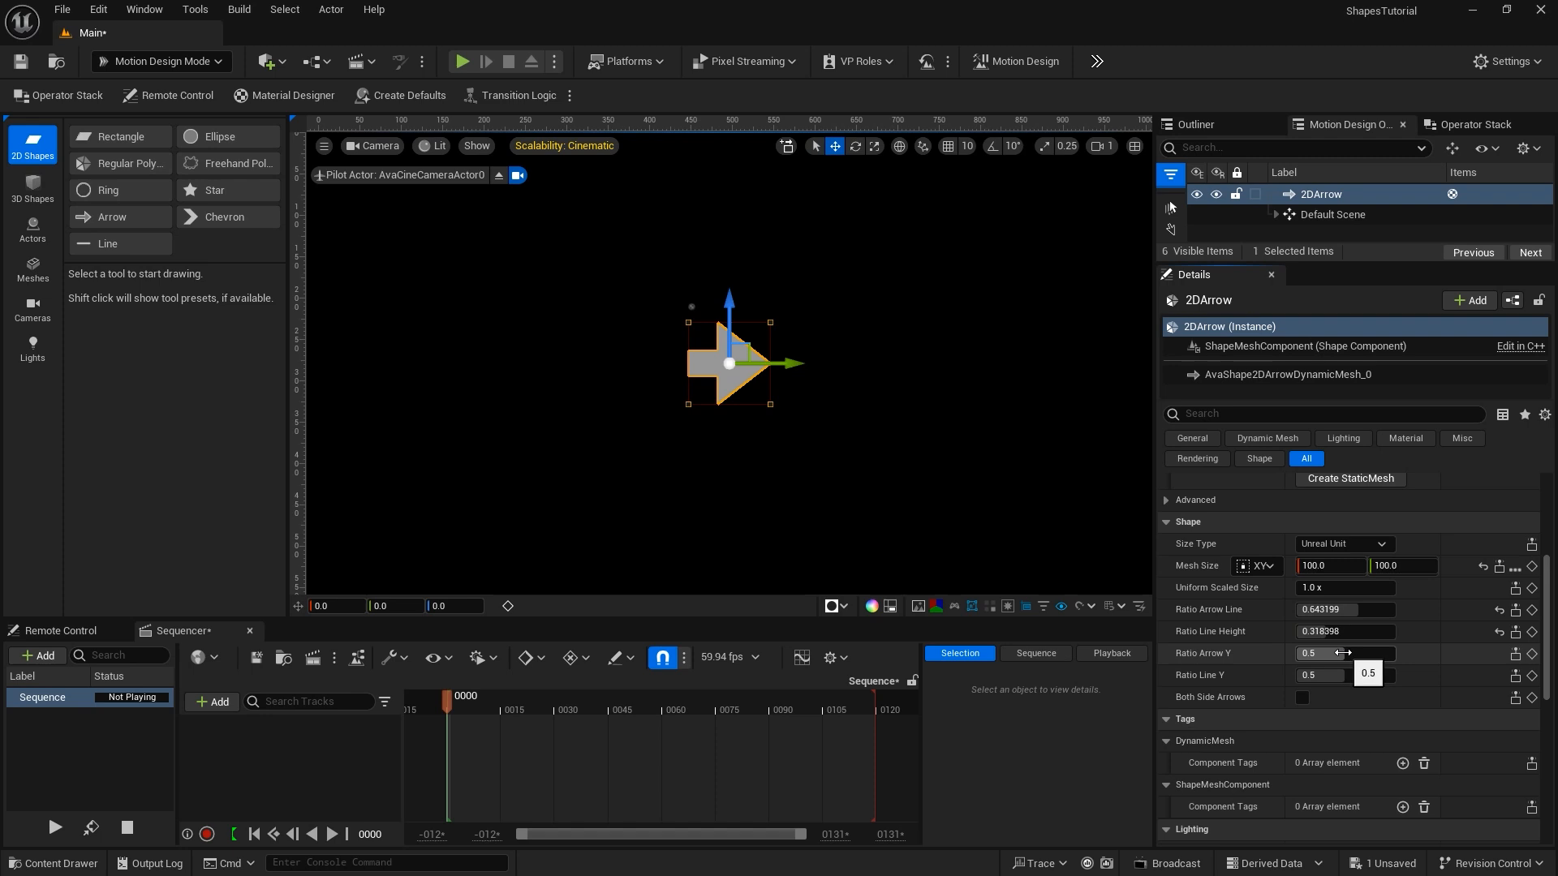
mouse_move(1343, 654)
mouse_down()
mouse_move(1363, 653)
mouse_move(1341, 653)
mouse_move(1344, 675)
mouse_up()
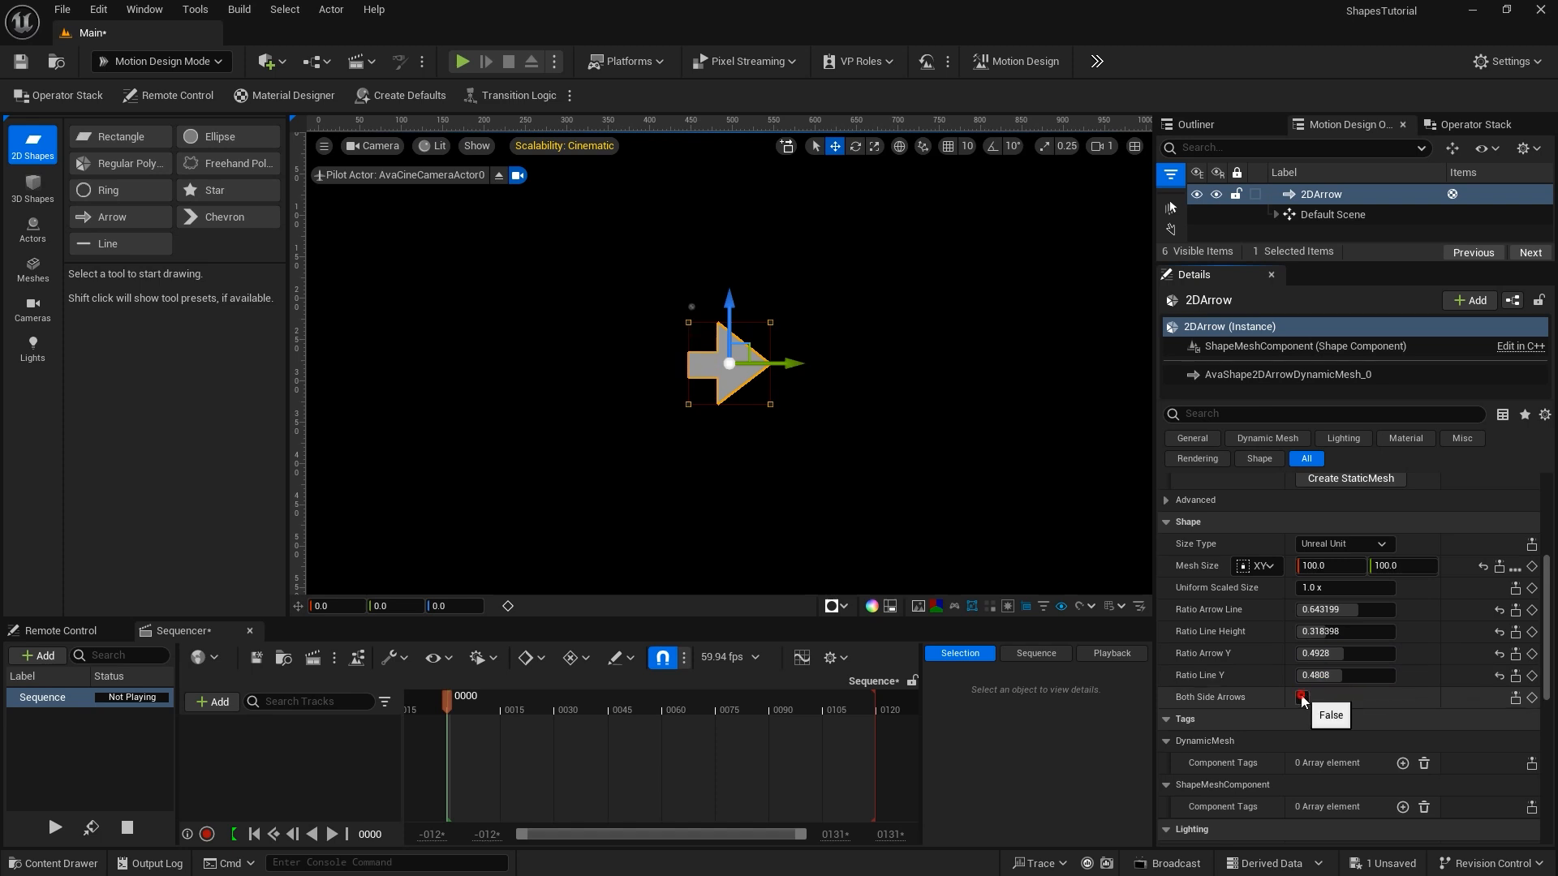
click(1302, 697)
Replace the arrow with a default chevron and raise its chevron ratio to about 0.79.
key(Delete)
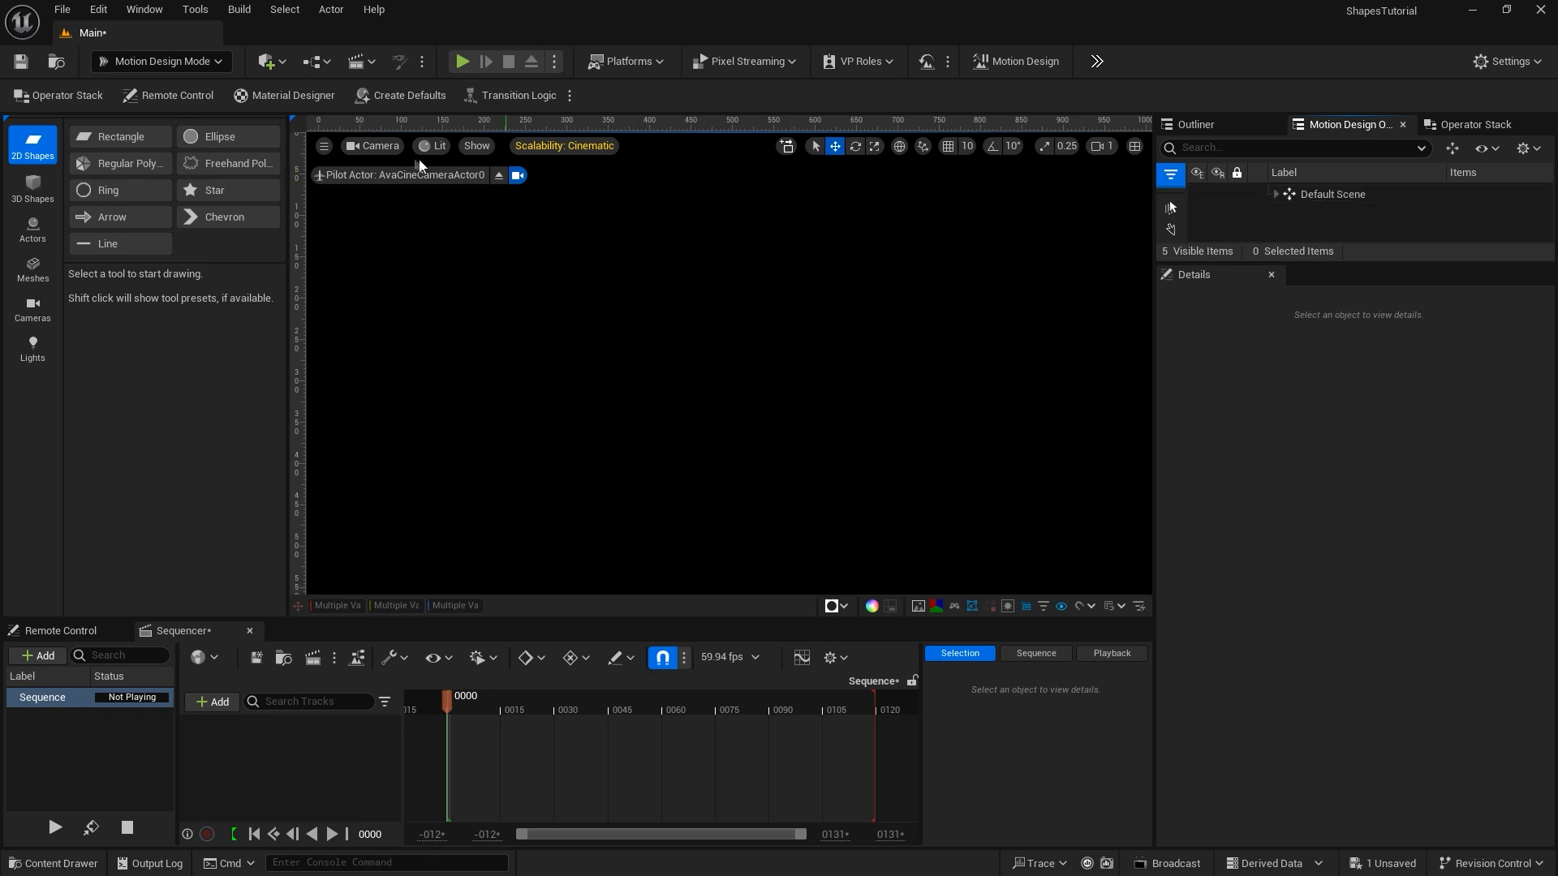
double_click(218, 218)
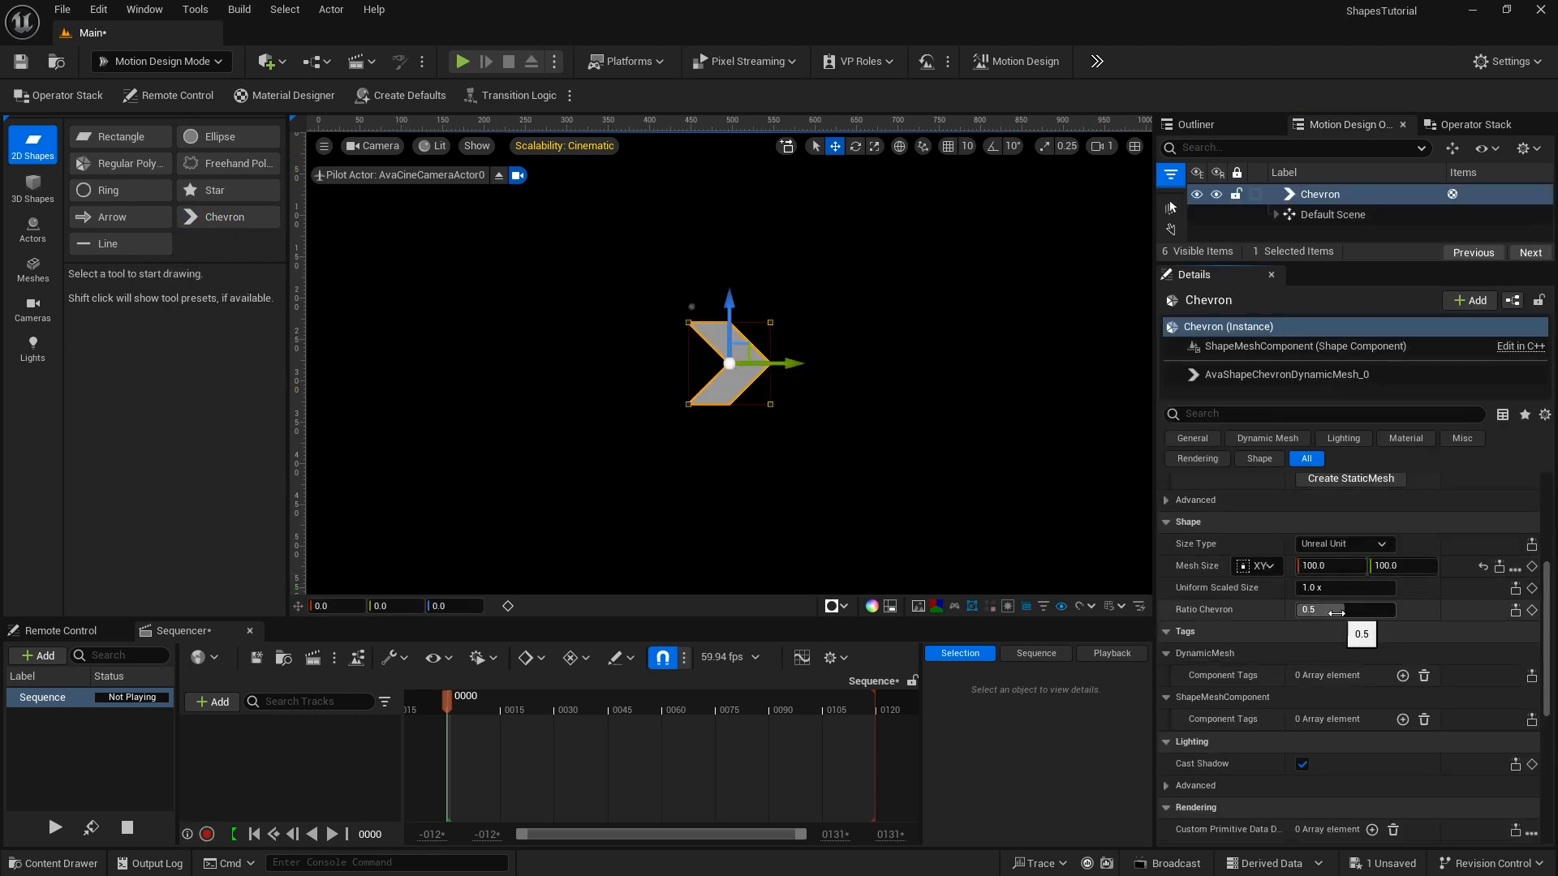
drag(1355, 613, 1407, 613)
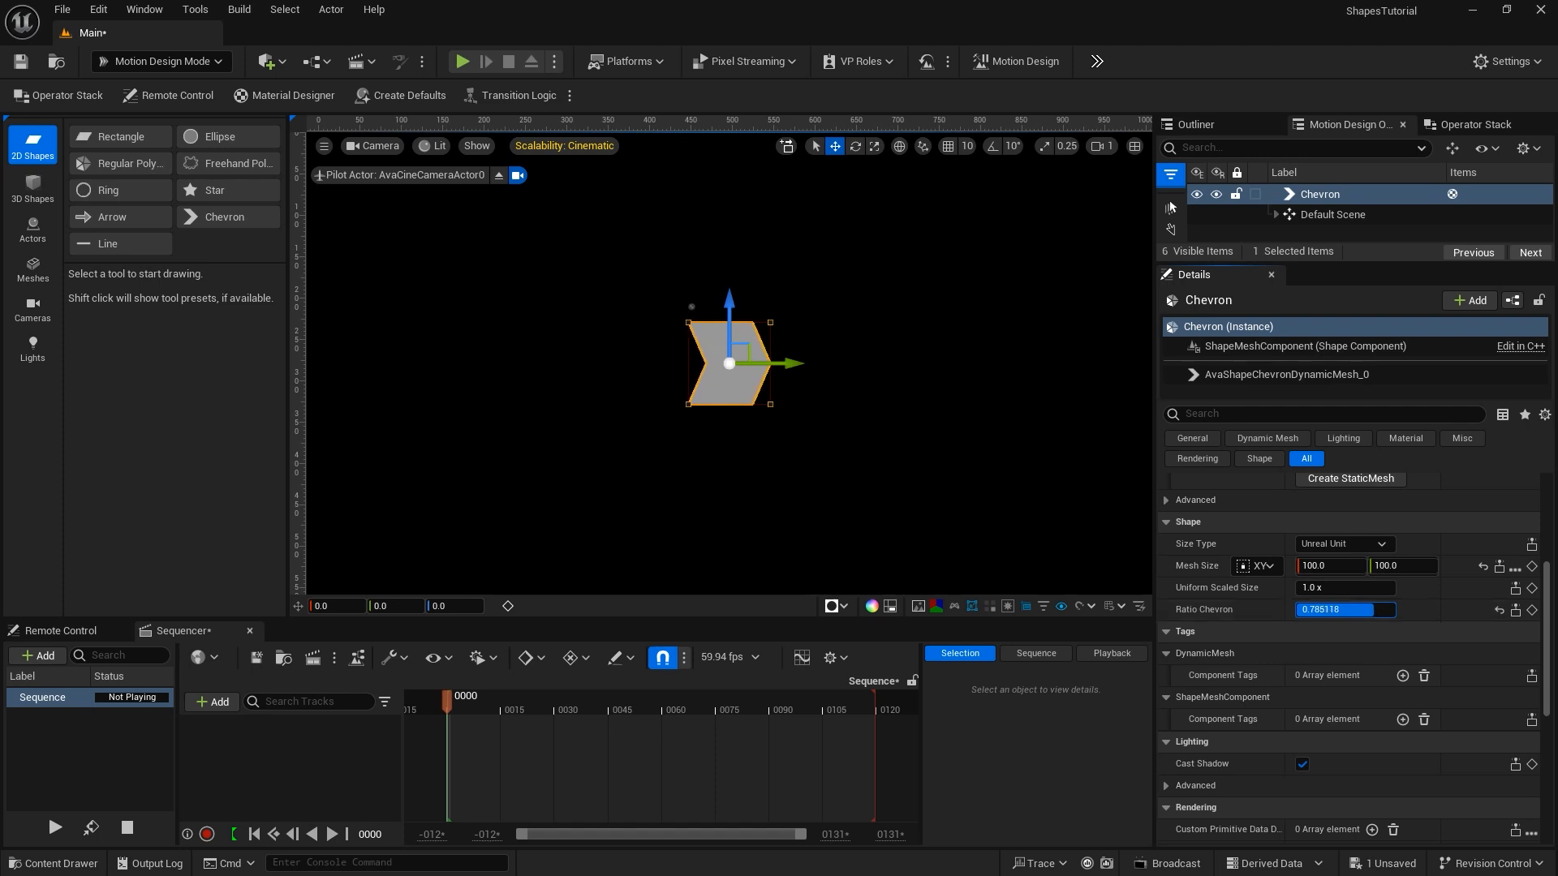
Delete the chevron, draw a nearly horizontal line about 403 units long above the viewport's center, and select it.
key(Delete)
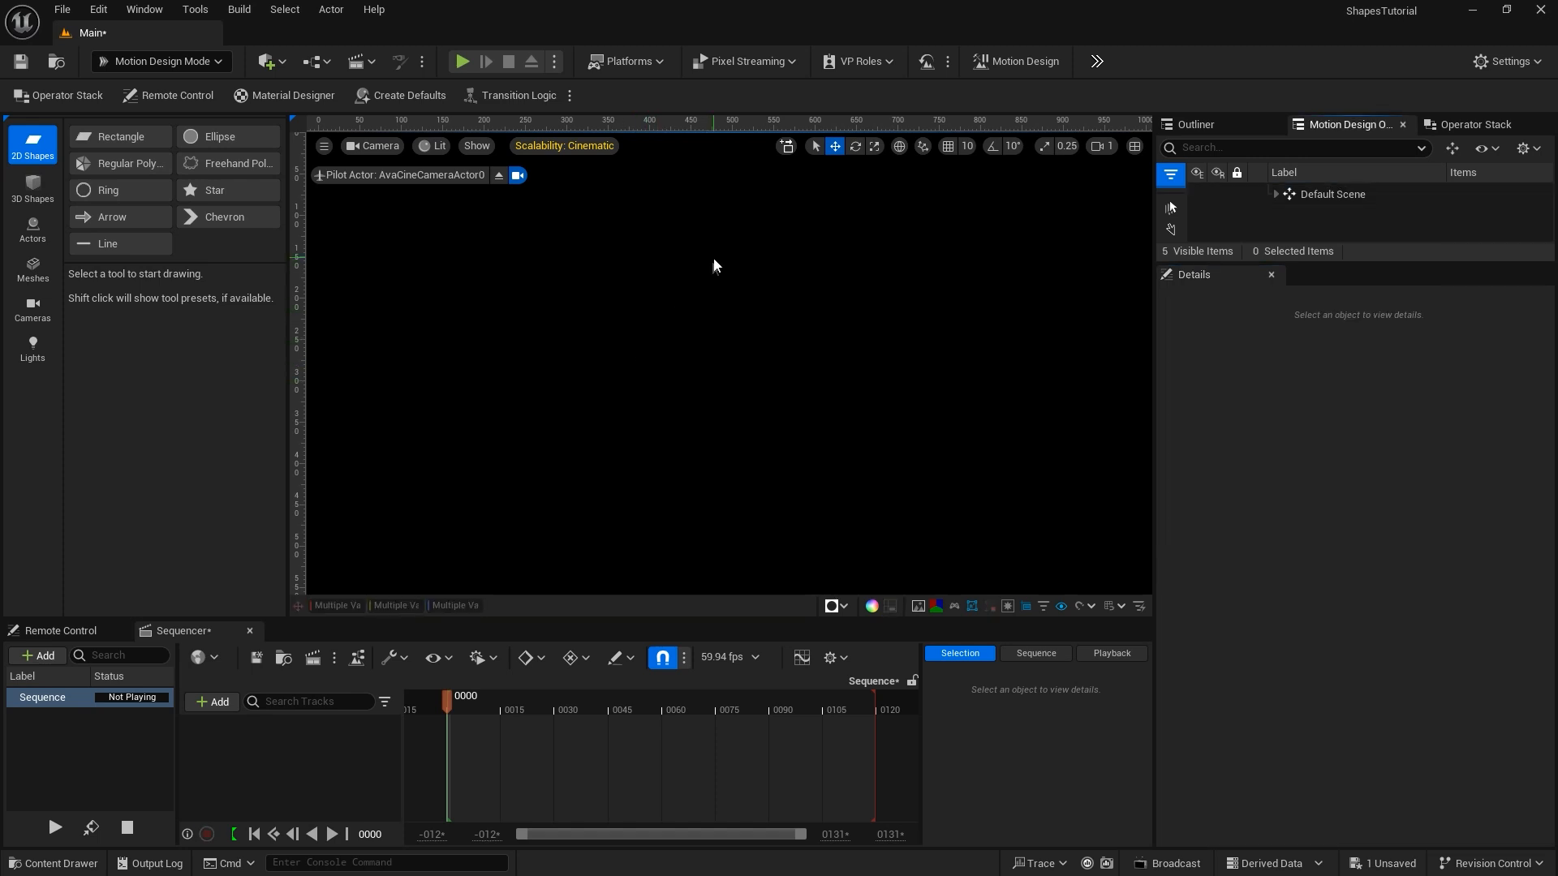
click(126, 245)
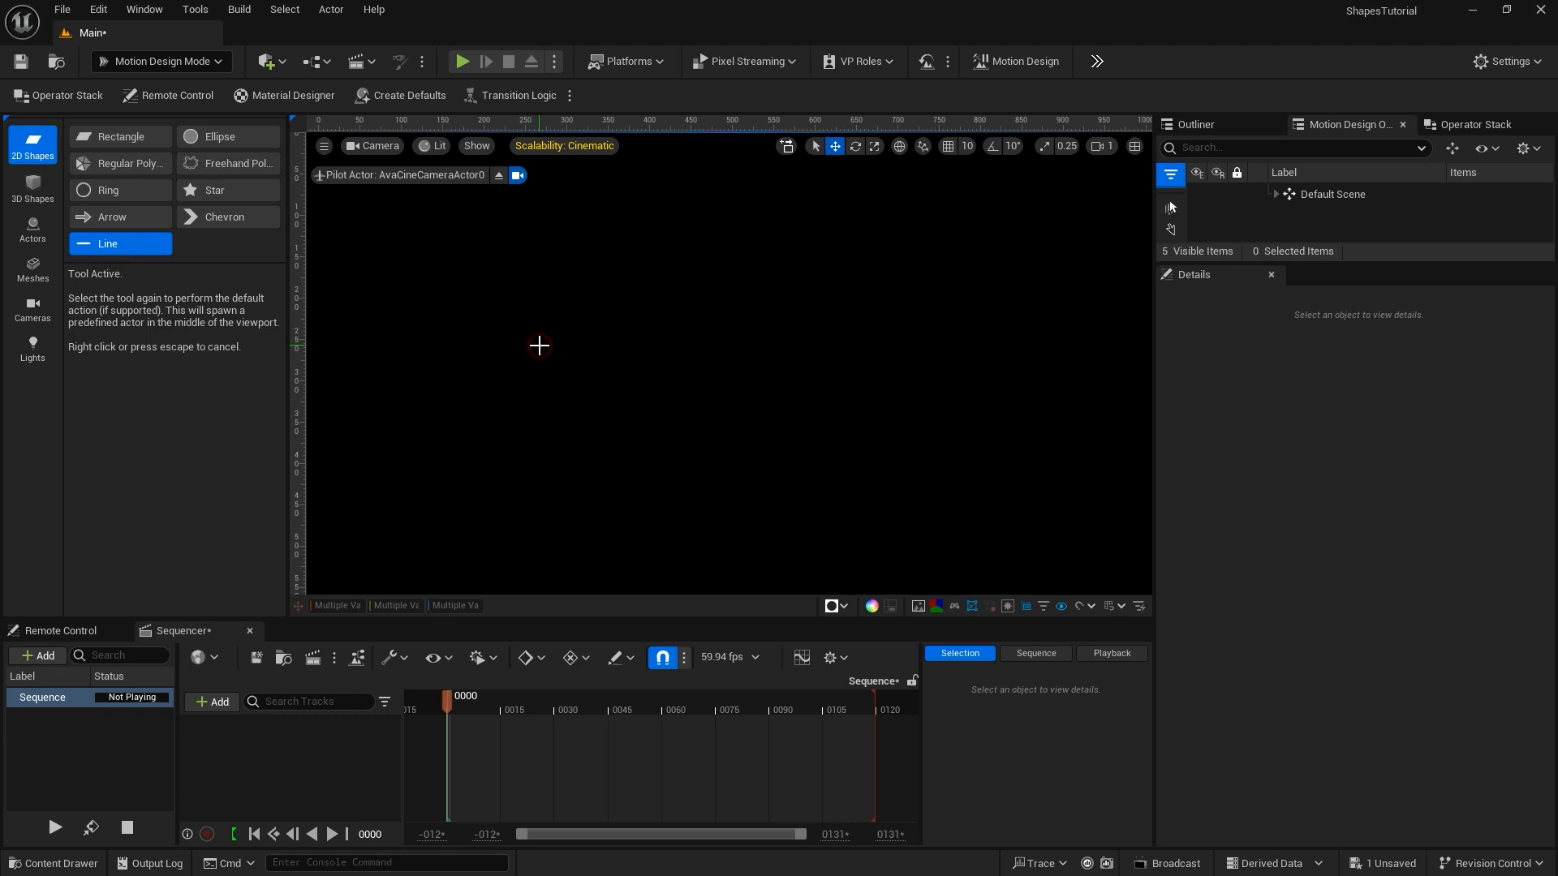
drag(539, 344, 871, 343)
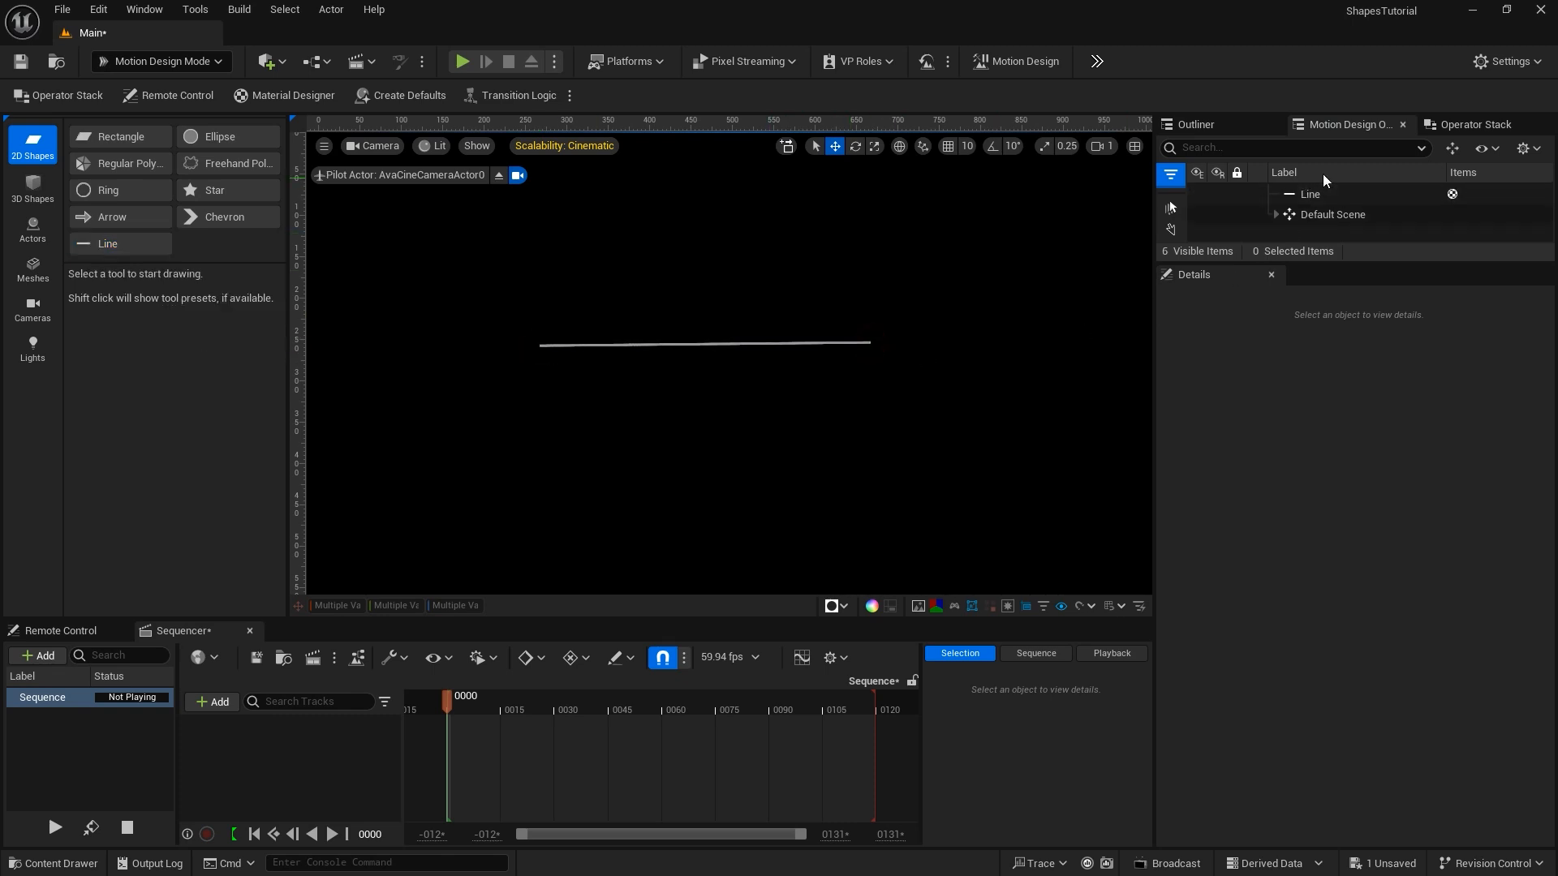
click(1308, 194)
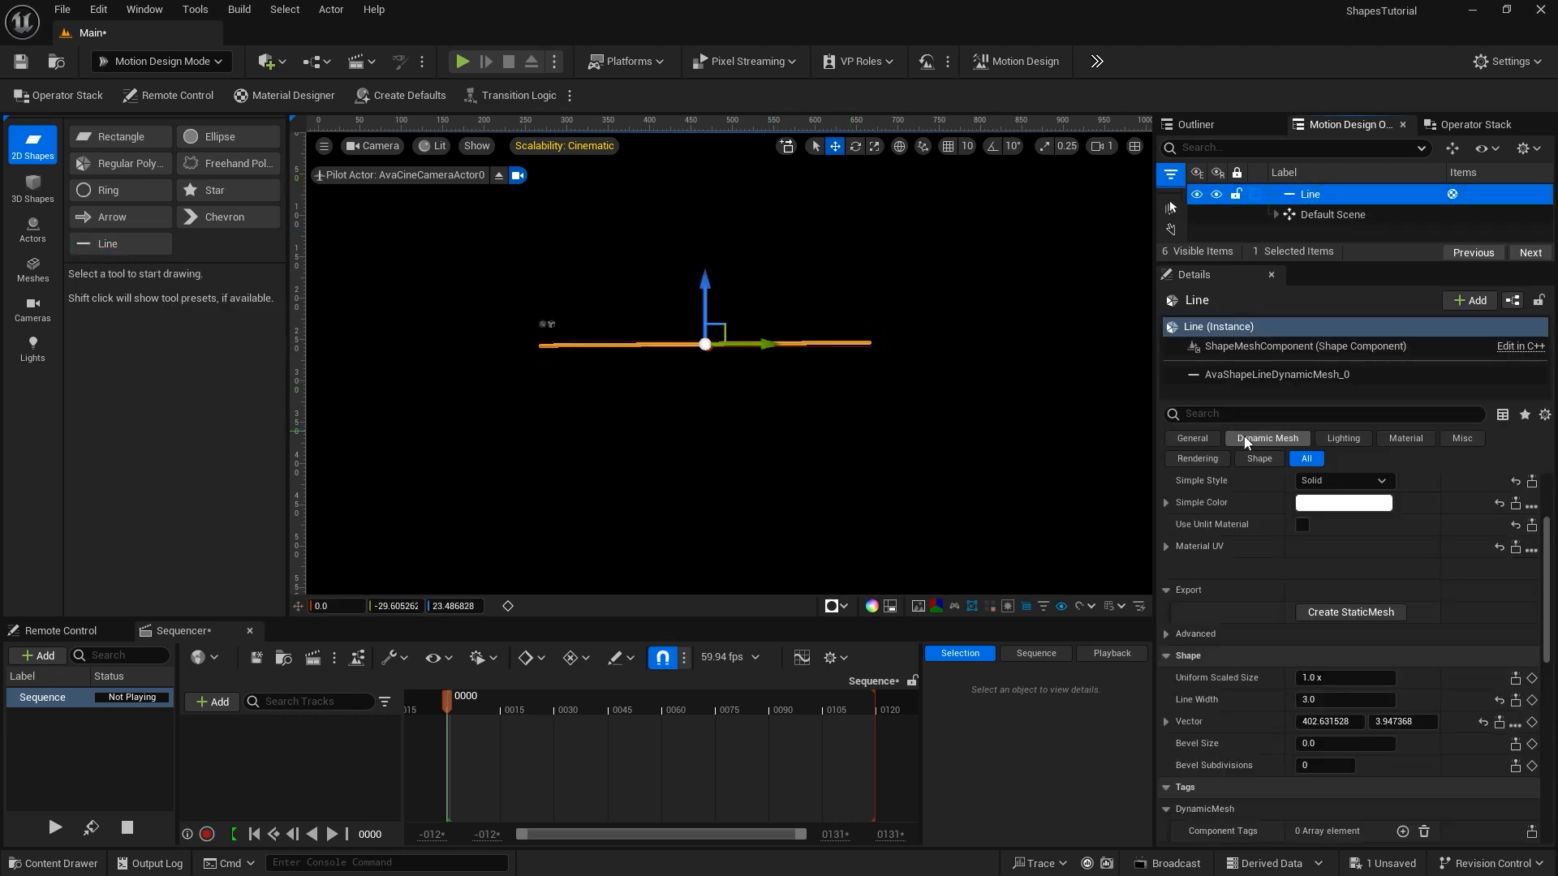
Try a line width of about 6.54 on the line and return it to 3.
scroll(1244, 592, down, 4)
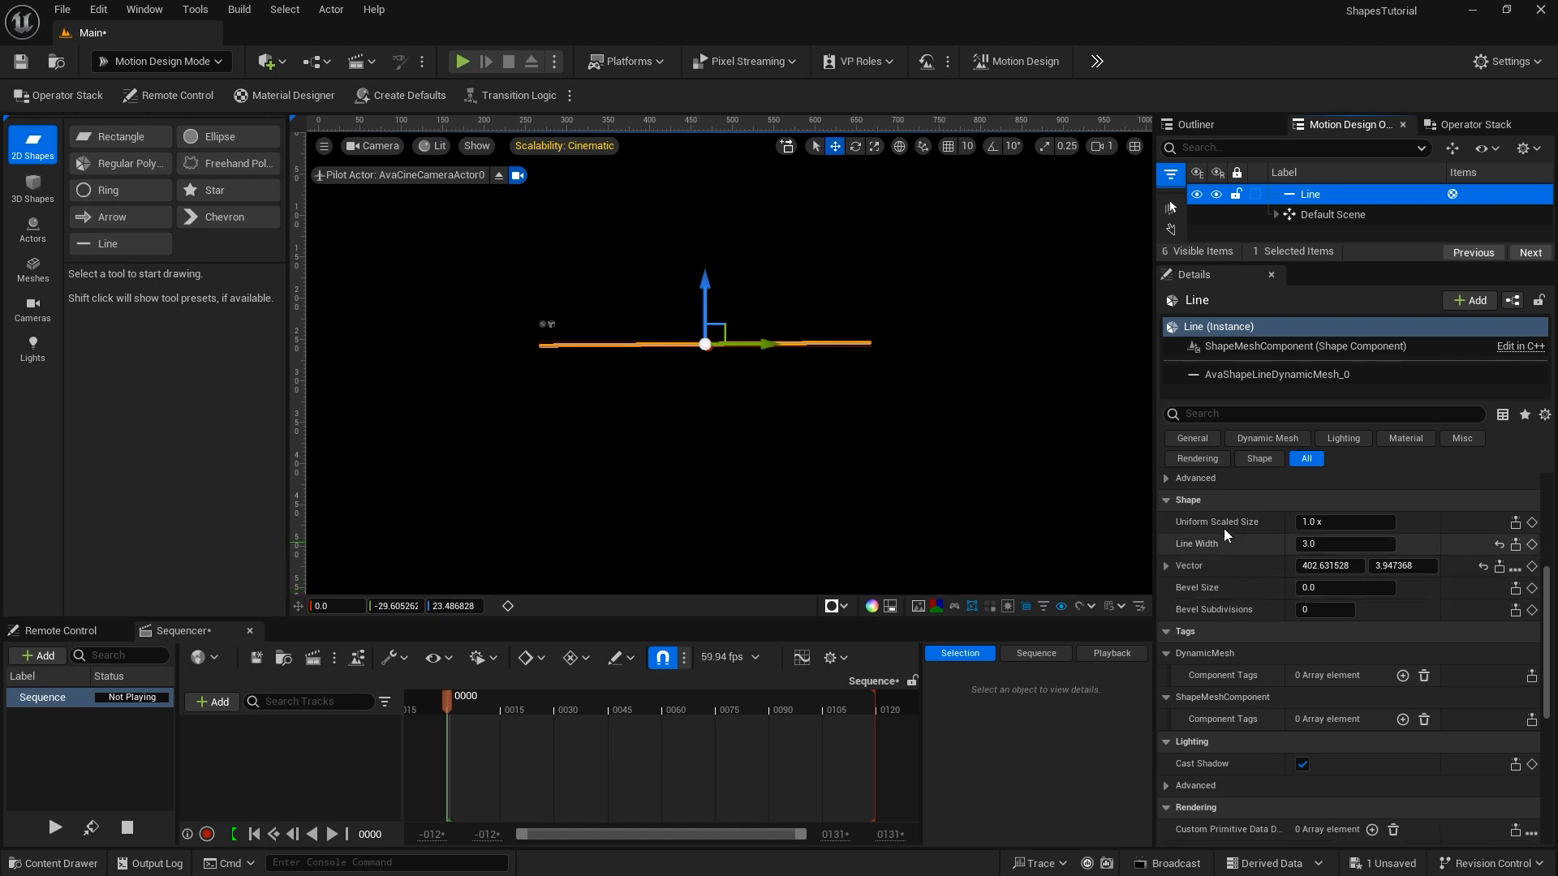
click(1309, 545)
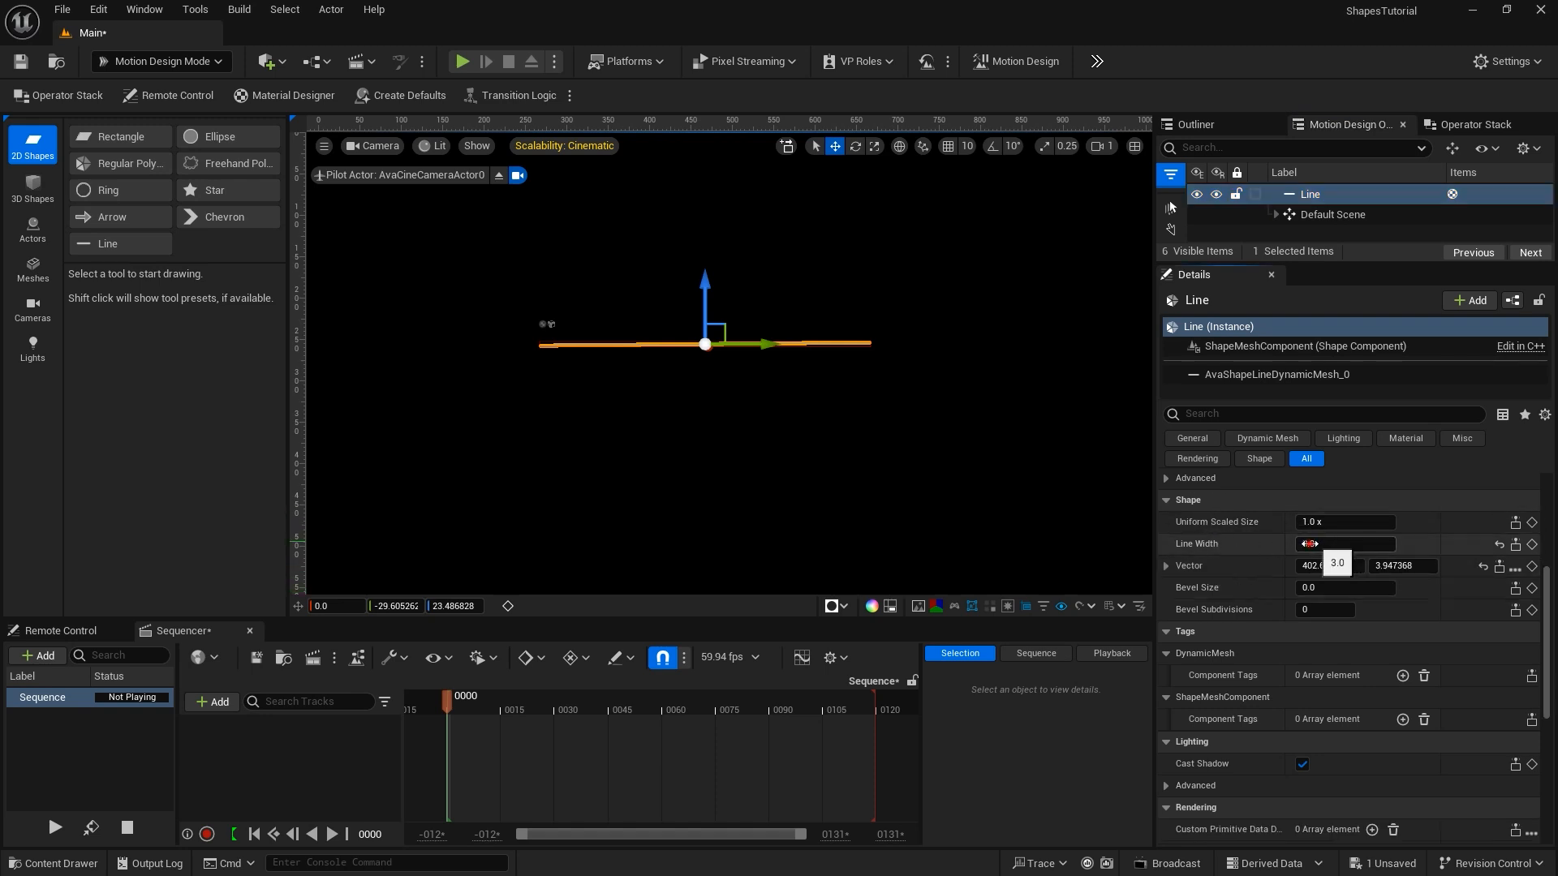
mouse_move(1309, 545)
mouse_down()
mouse_move(1396, 544)
mouse_move(1330, 544)
mouse_up()
click(1315, 545)
text(3)
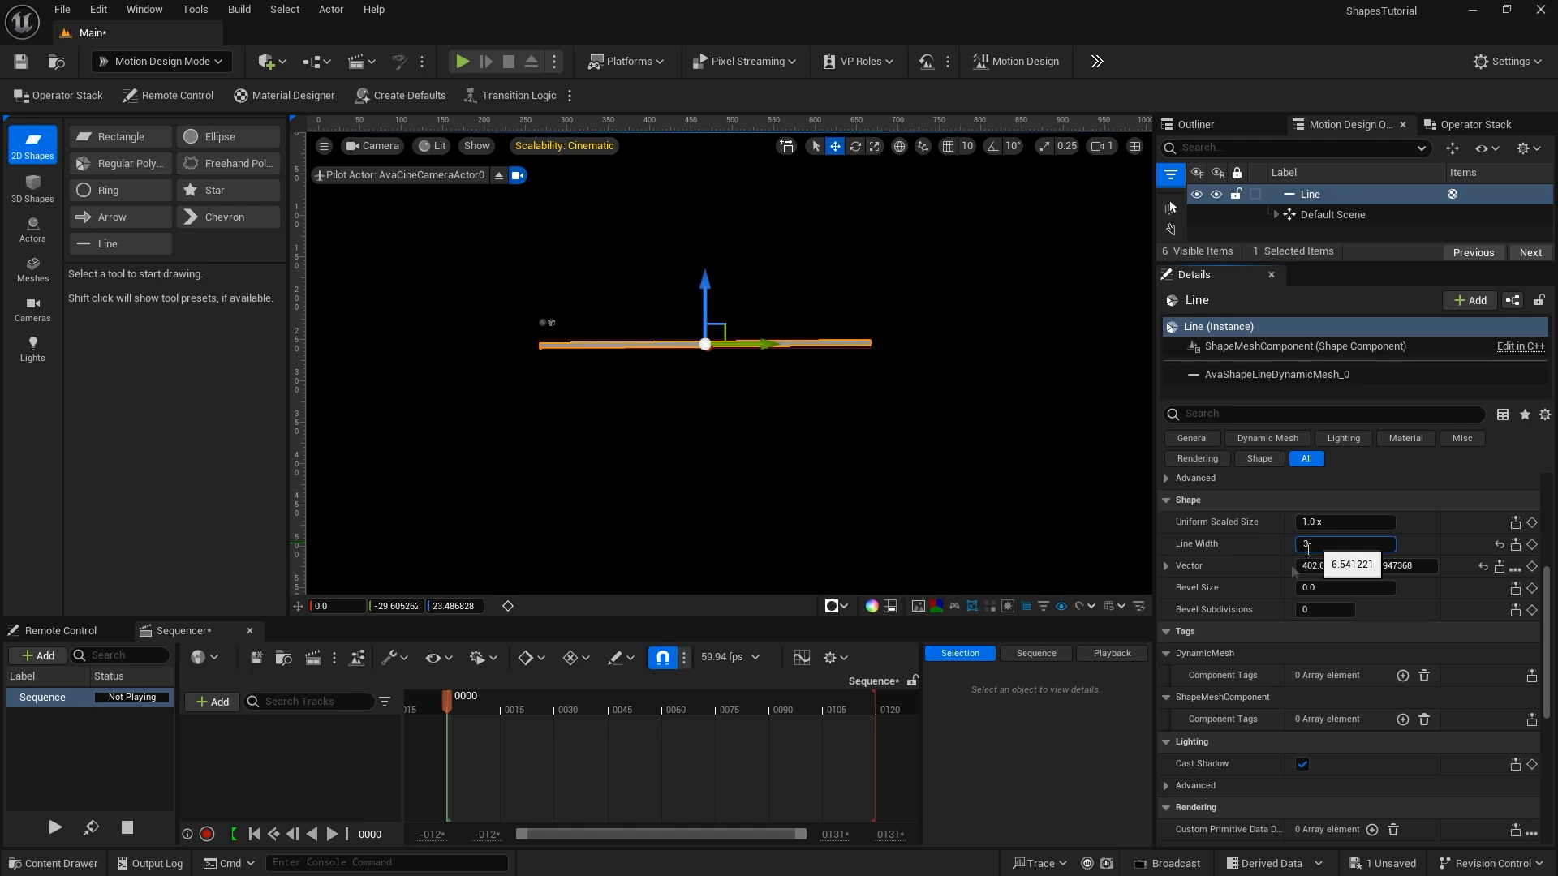
key(Return)
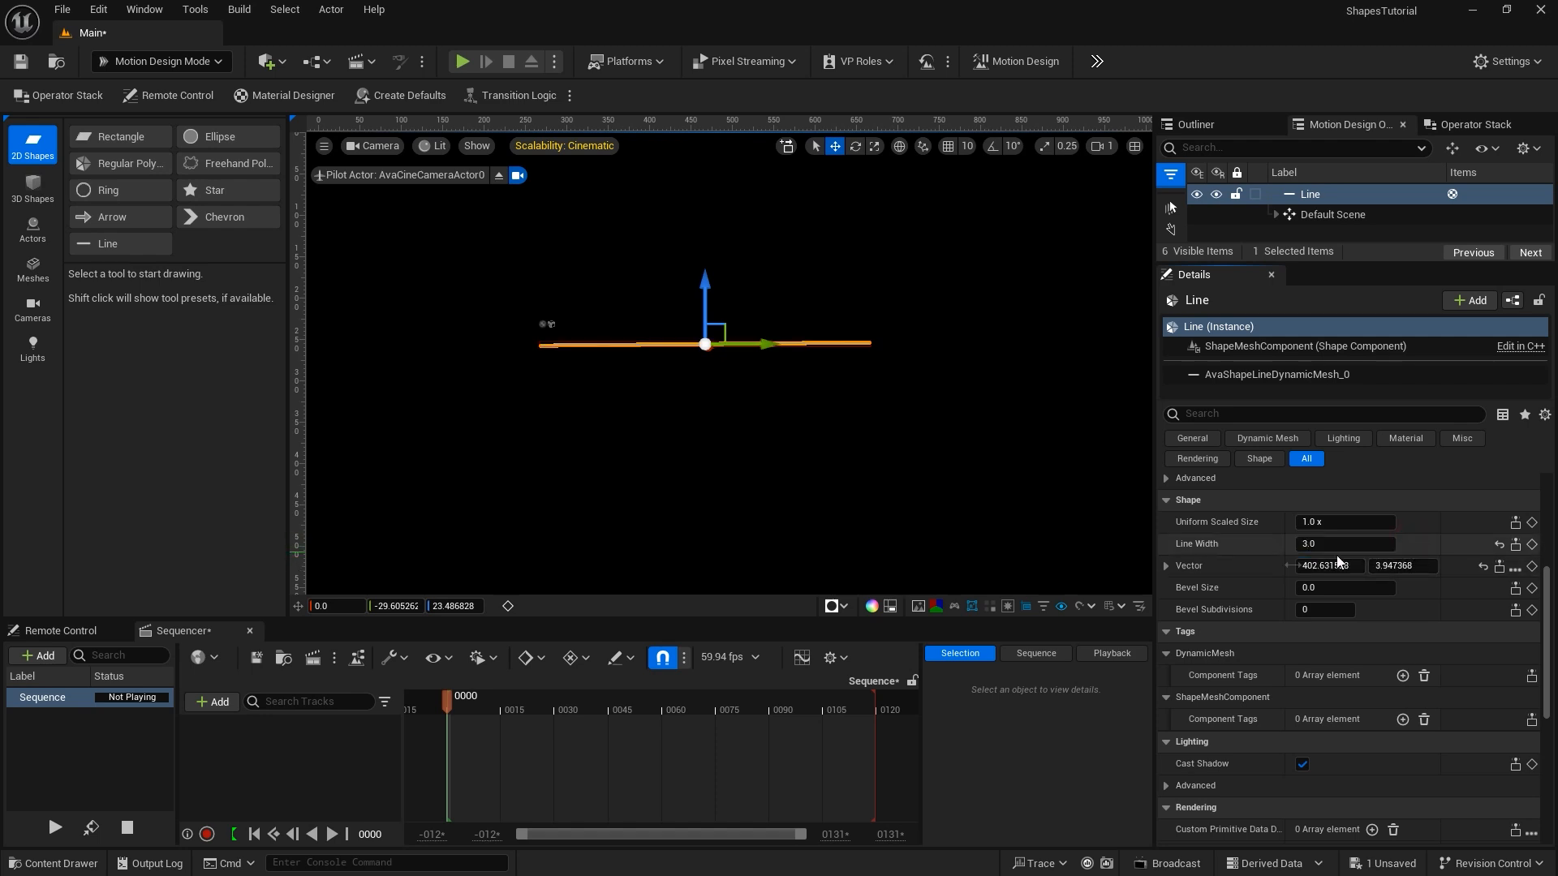
Expand the line's vector values and set X to about 465.2 and Y to about 28.83.
click(1167, 566)
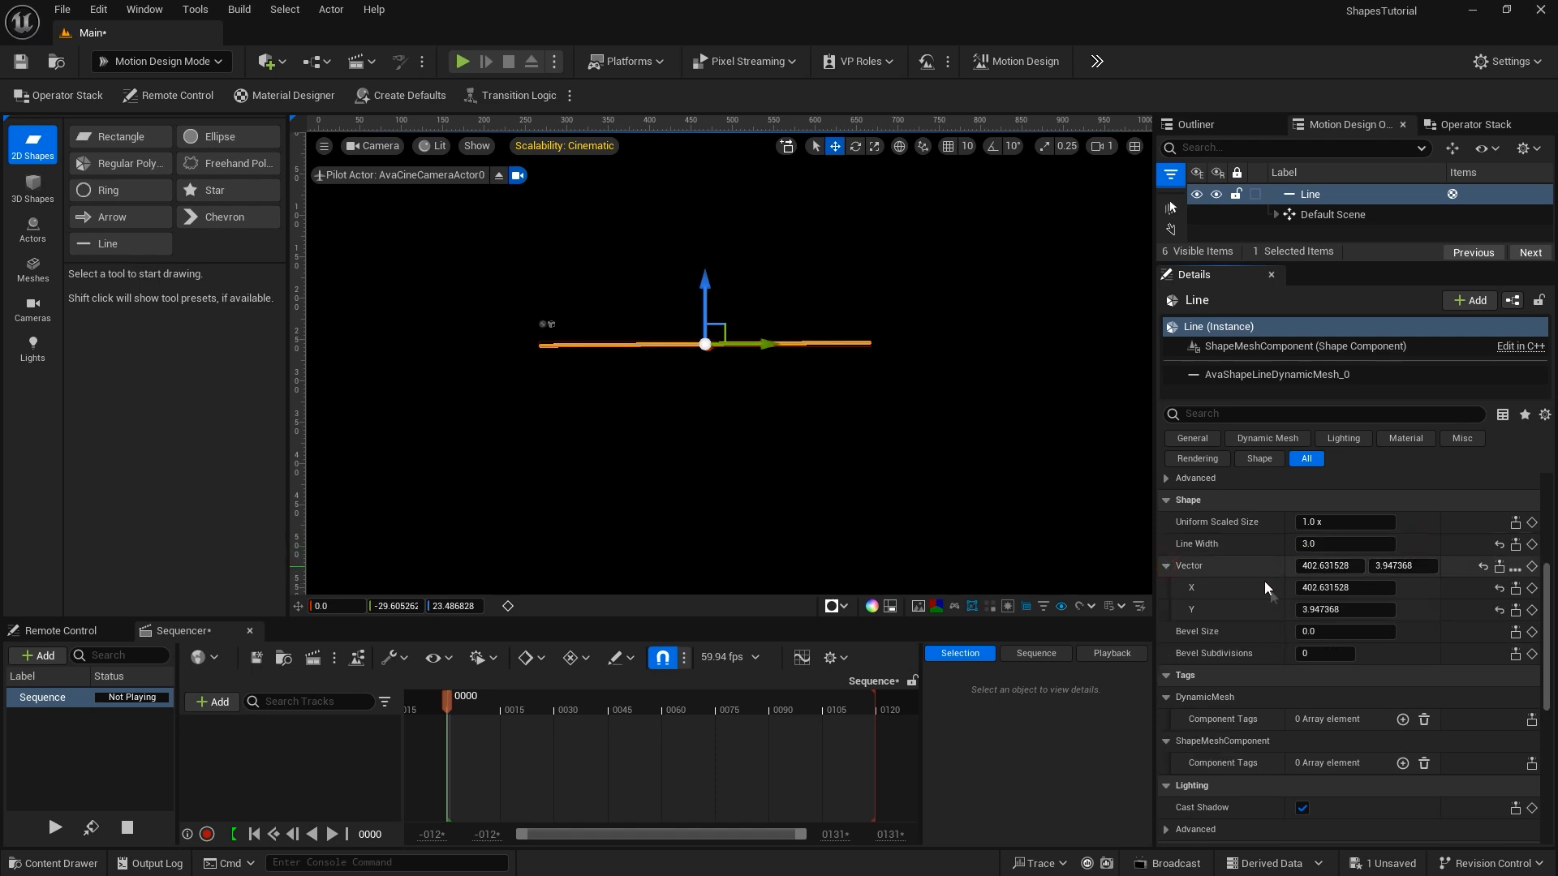
mouse_move(1312, 587)
mouse_down()
mouse_move(1395, 587)
mouse_move(1326, 588)
mouse_move(1308, 612)
mouse_move(1330, 612)
mouse_up()
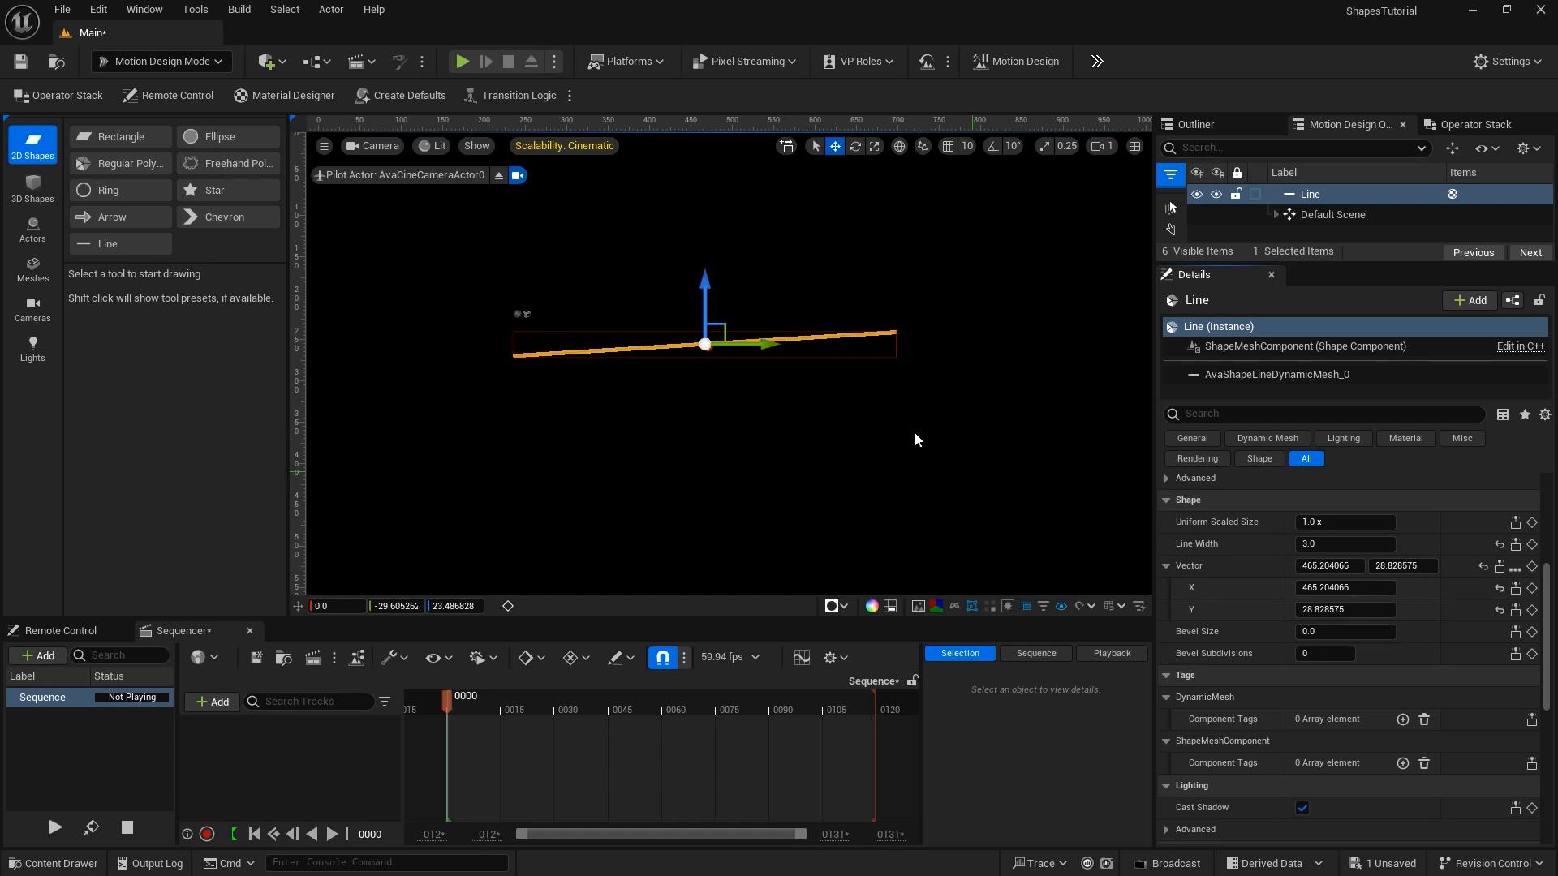
Move the line's left end down and inward and its right end up and inward, for a vector of about 379 by 180.
click(512, 355)
click(516, 356)
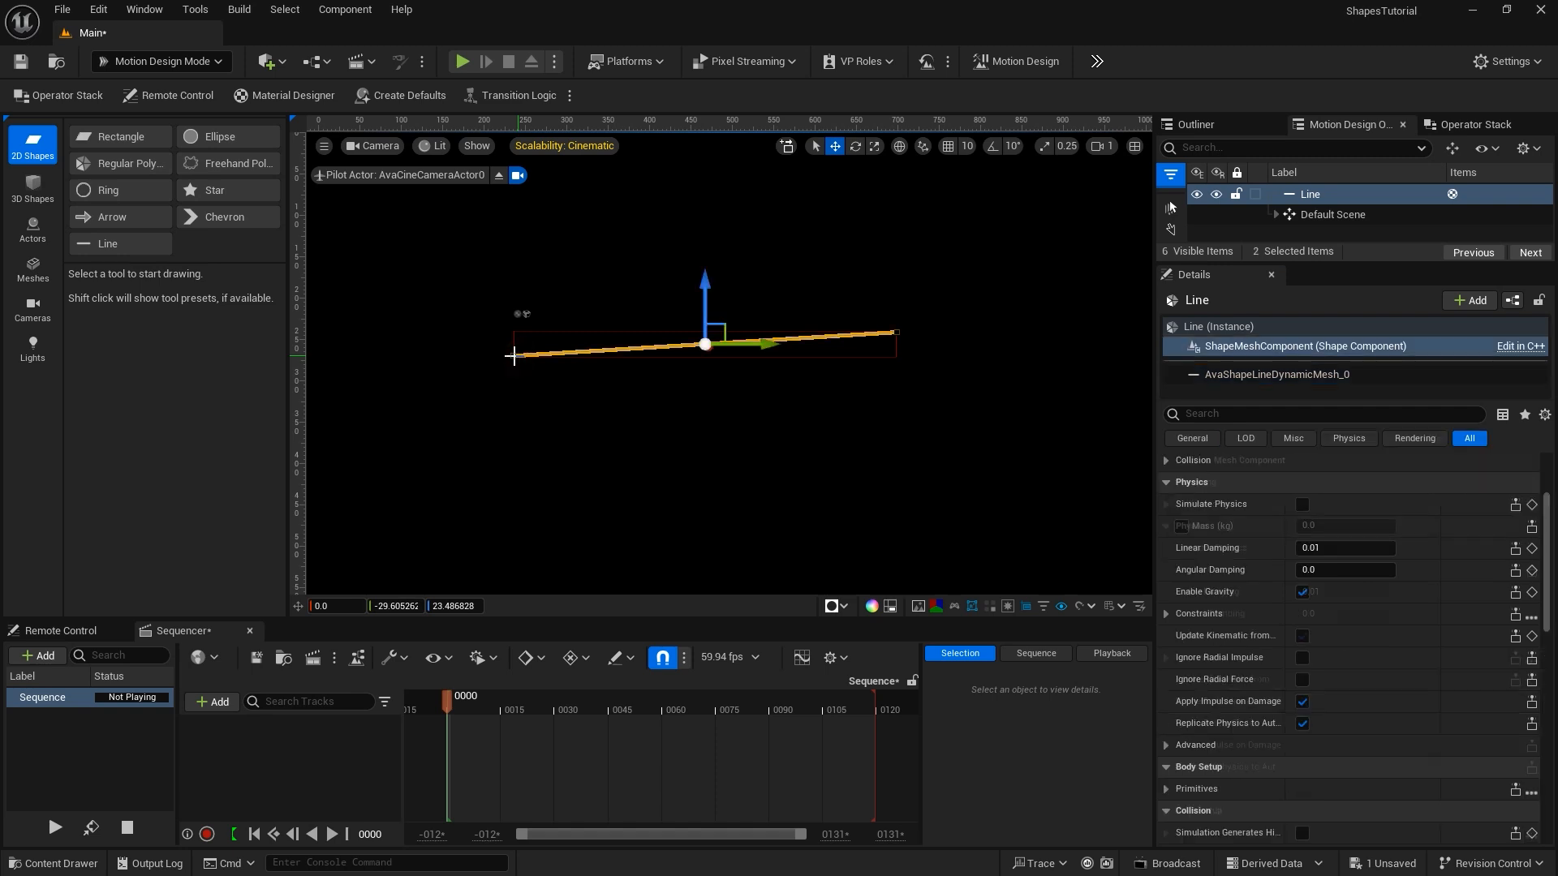
click(513, 355)
click(515, 356)
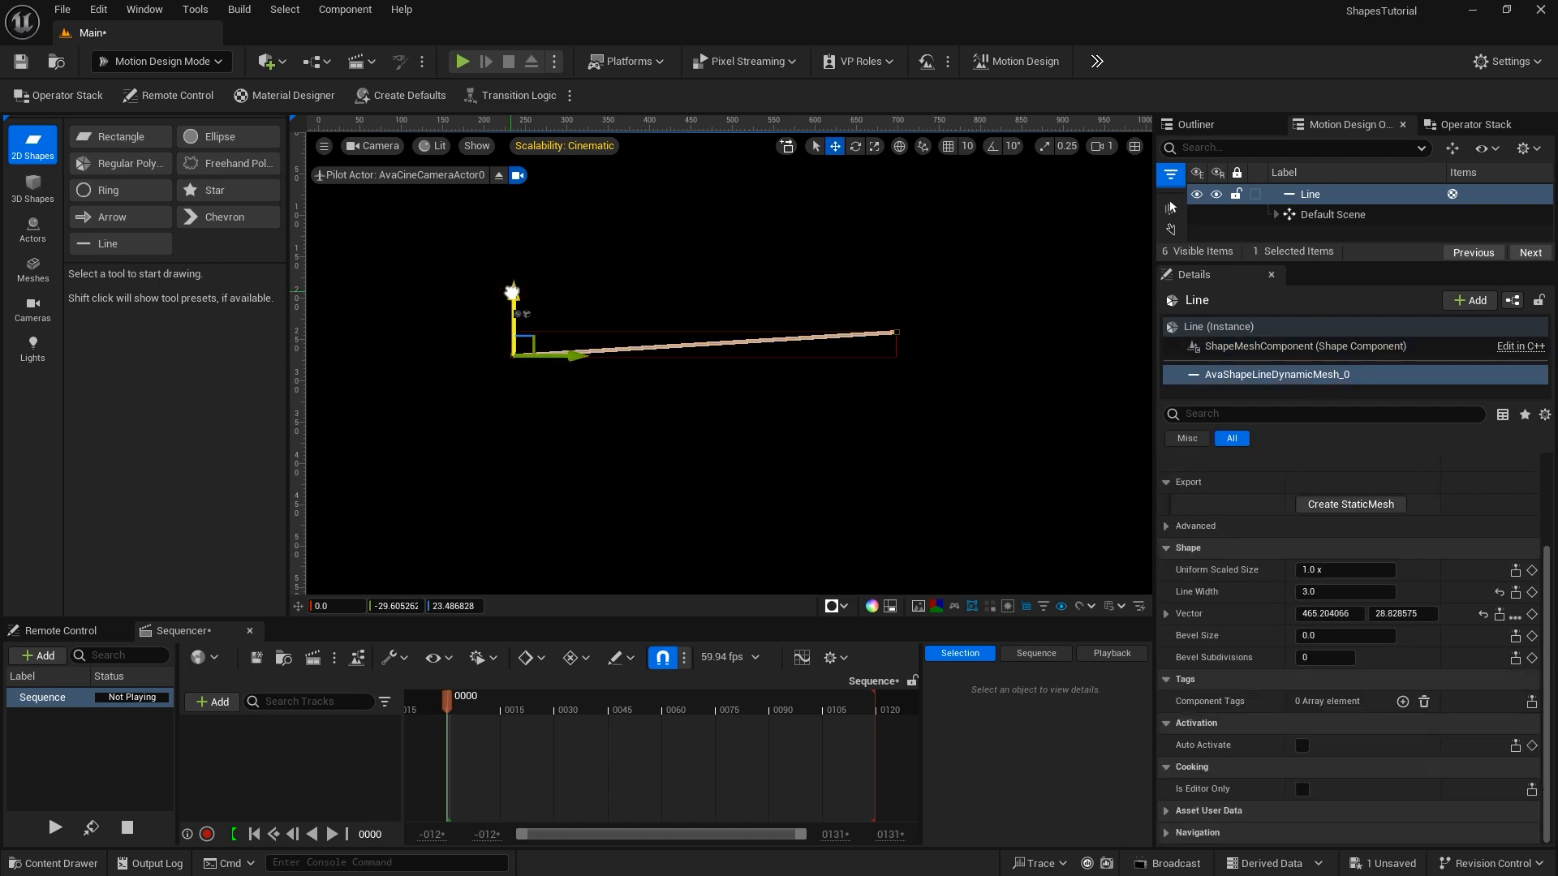
drag(512, 290, 569, 432)
click(897, 332)
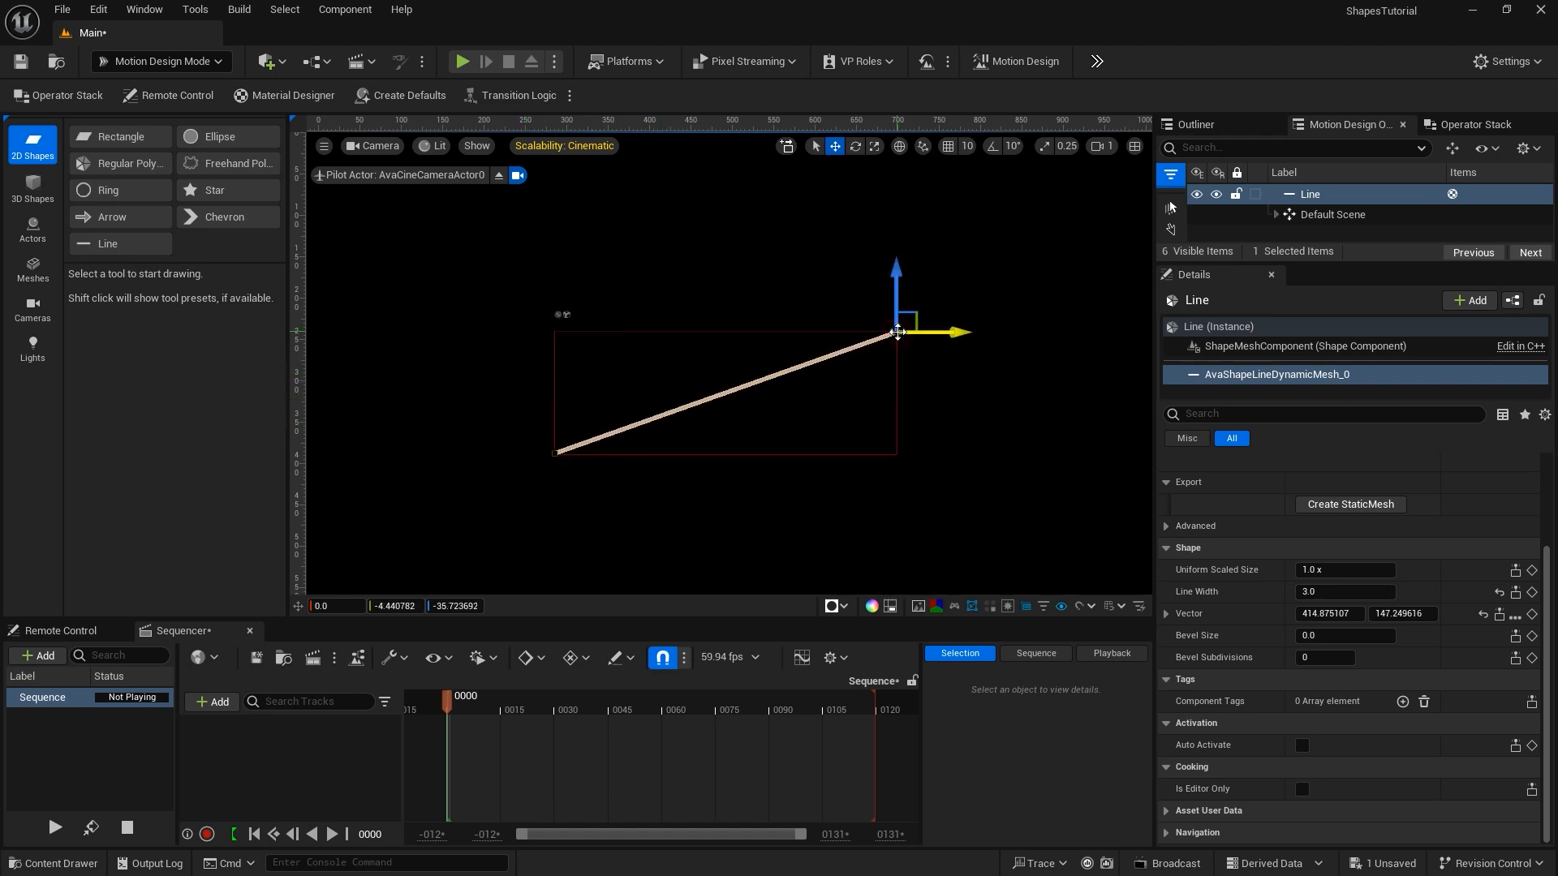
drag(915, 313, 888, 288)
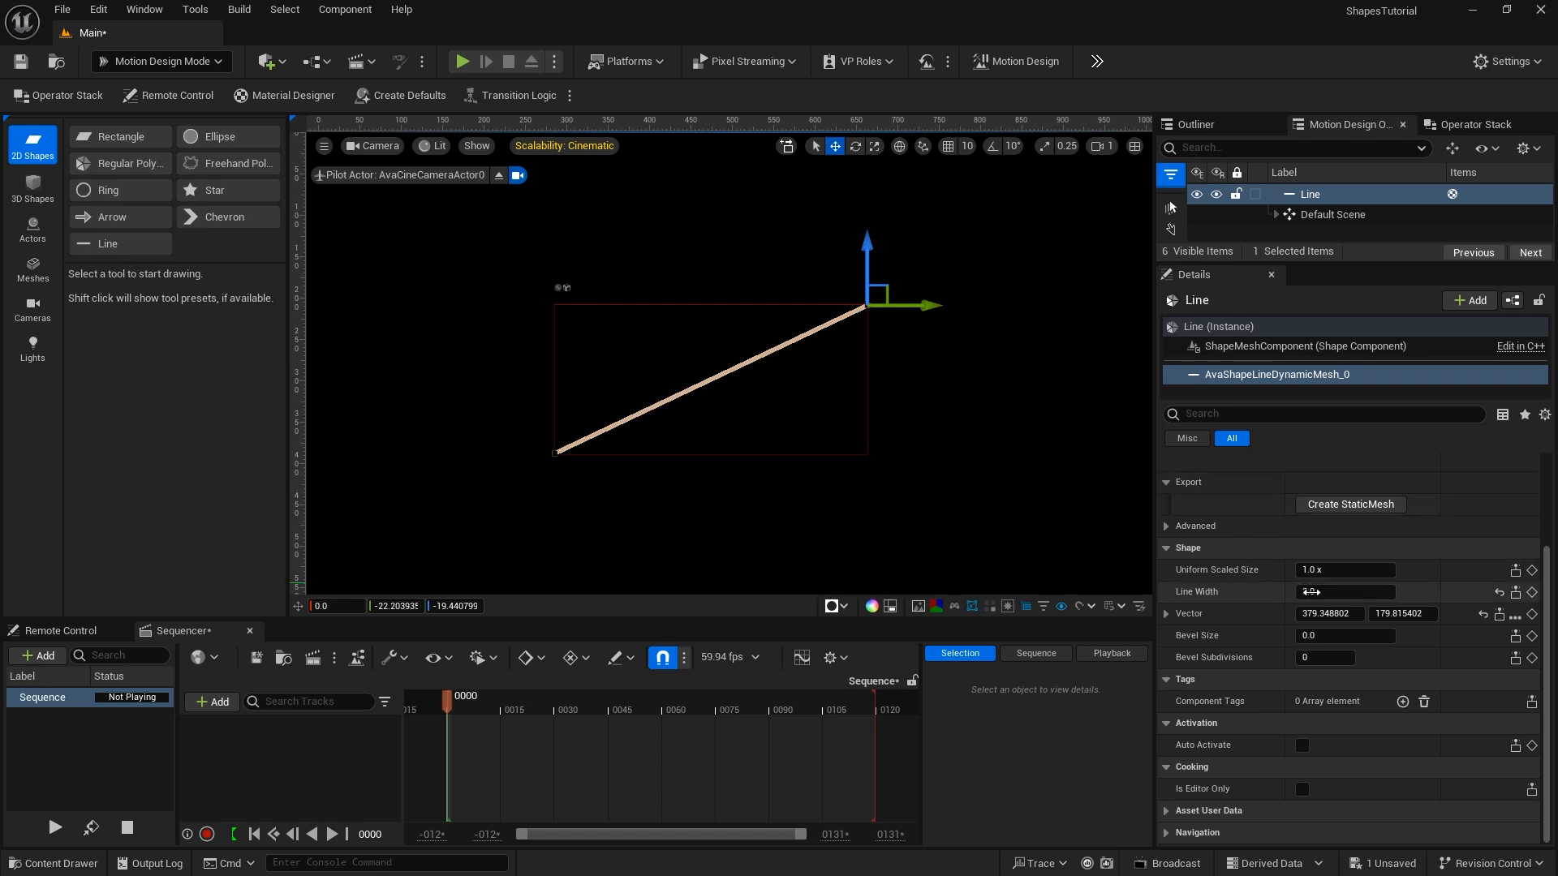
Set the line's width to about 147.4 and round its ends with a bevel size of about 154.7 and 8 subdivisions.
drag(1314, 592, 1391, 592)
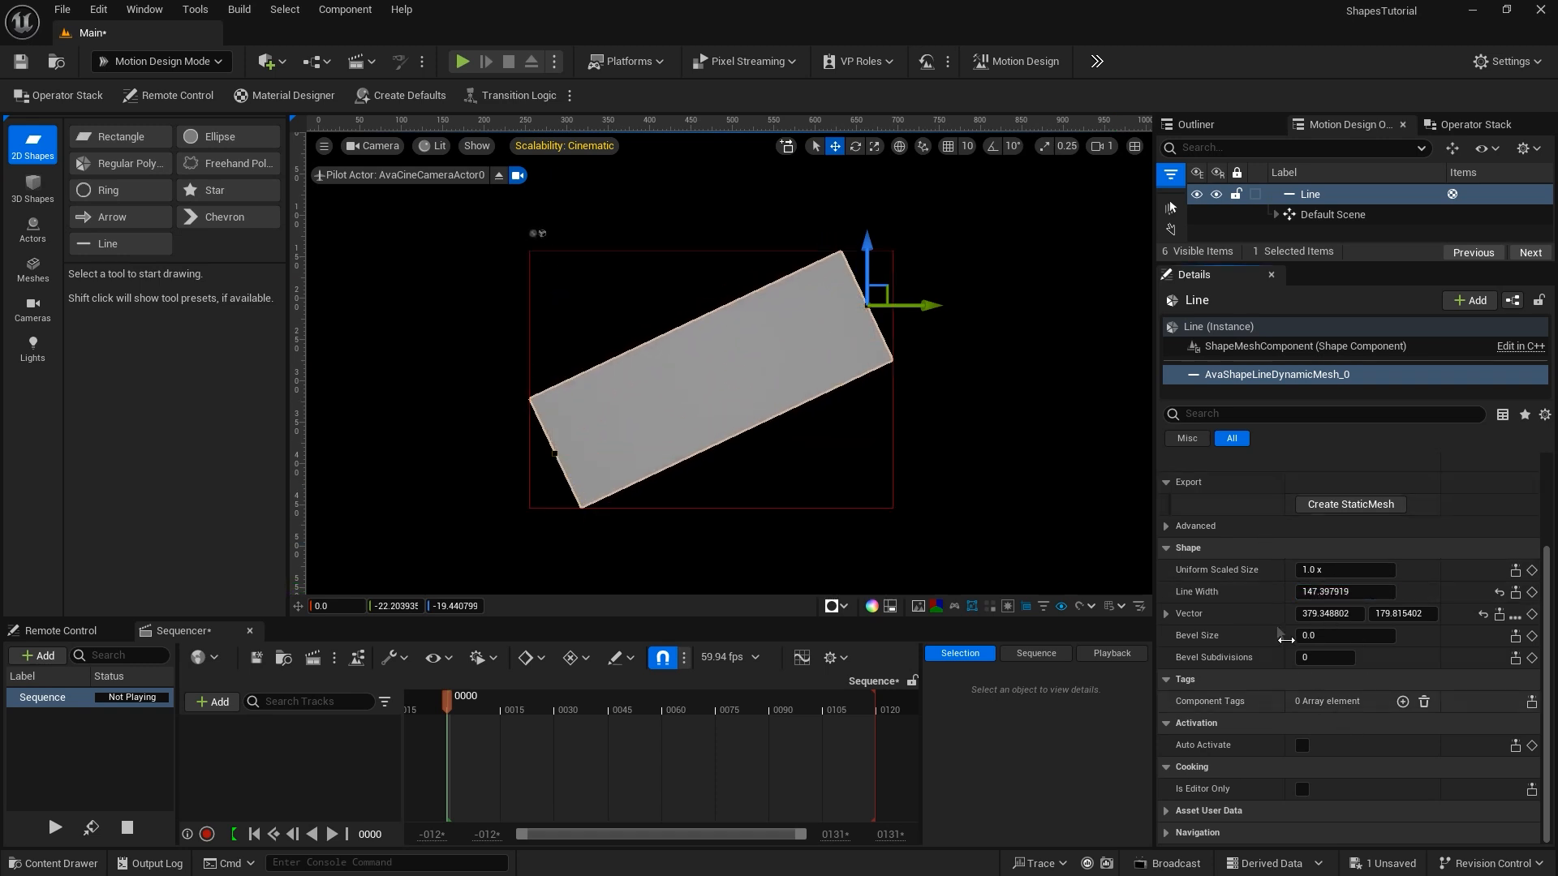
drag(1309, 636, 1387, 636)
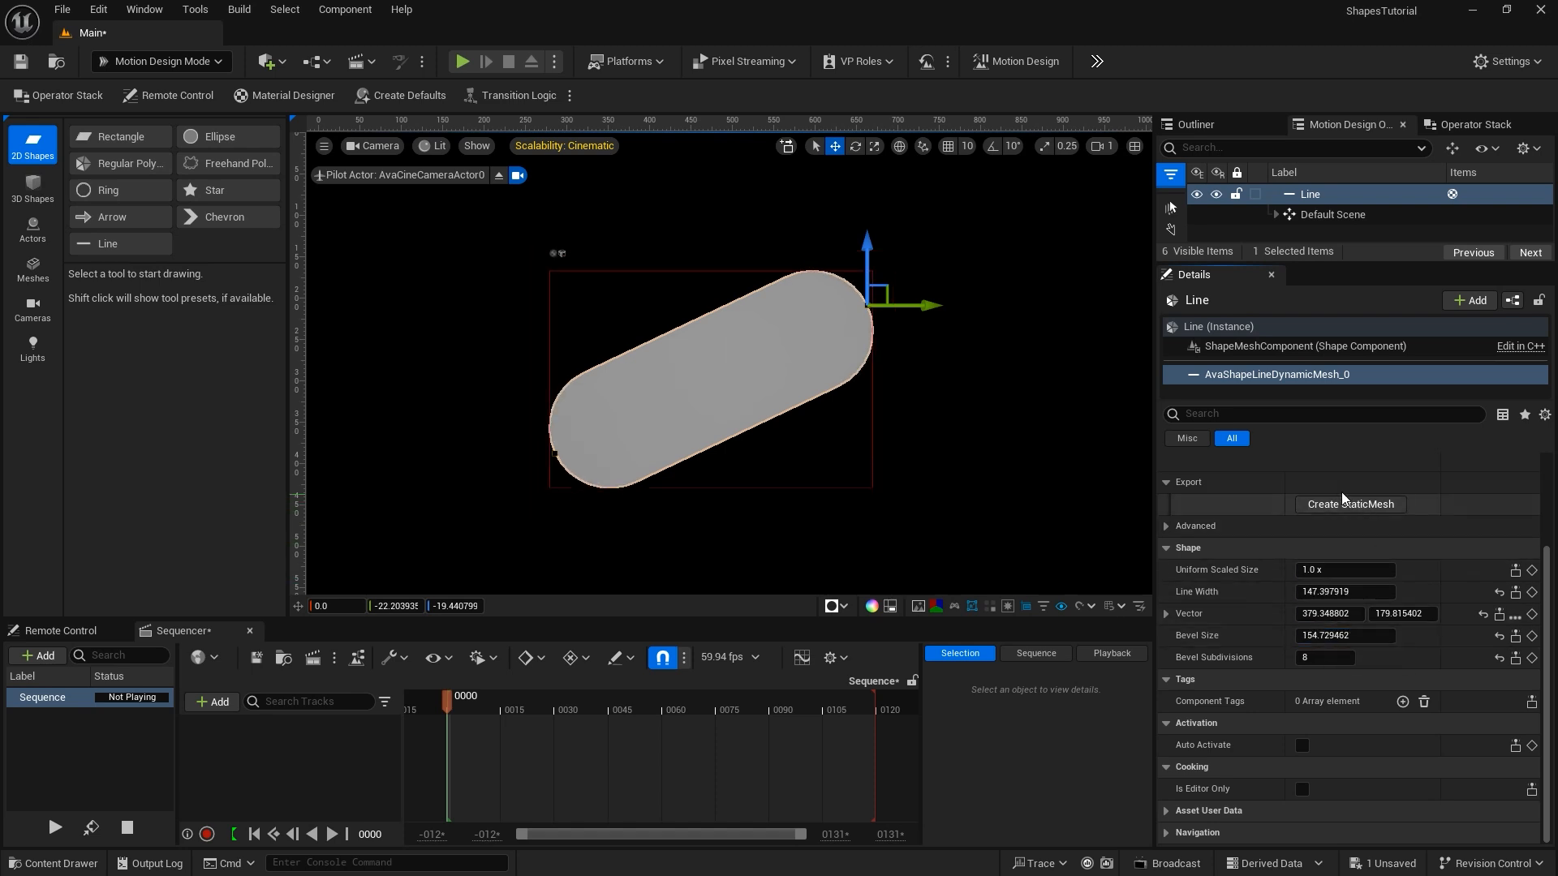
Delete the line and create a default cube from the 3D shapes.
click(1302, 195)
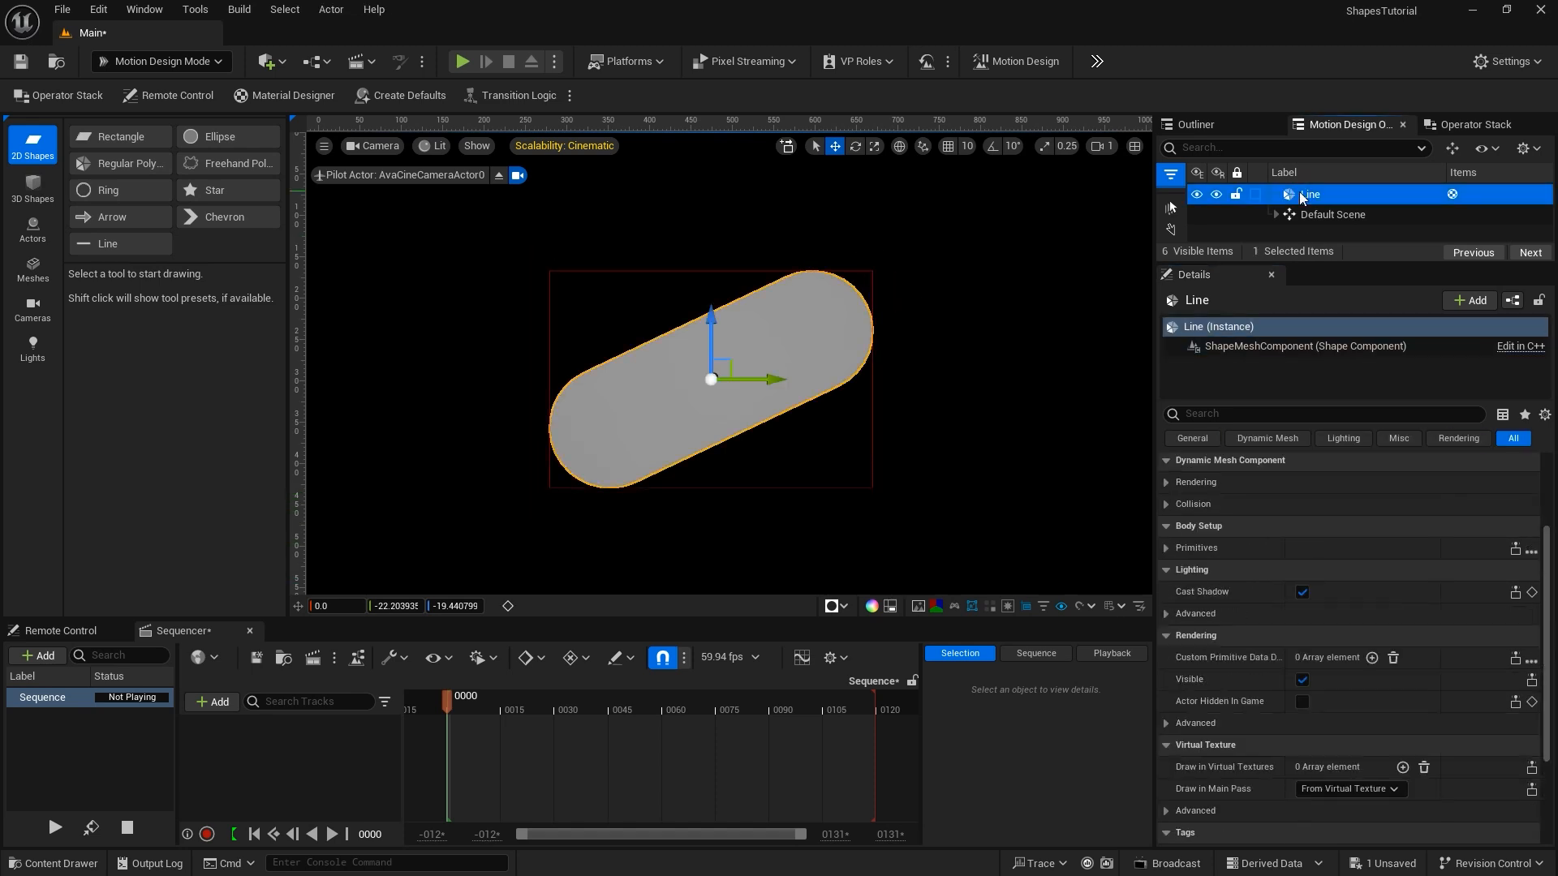
key(Delete)
click(33, 187)
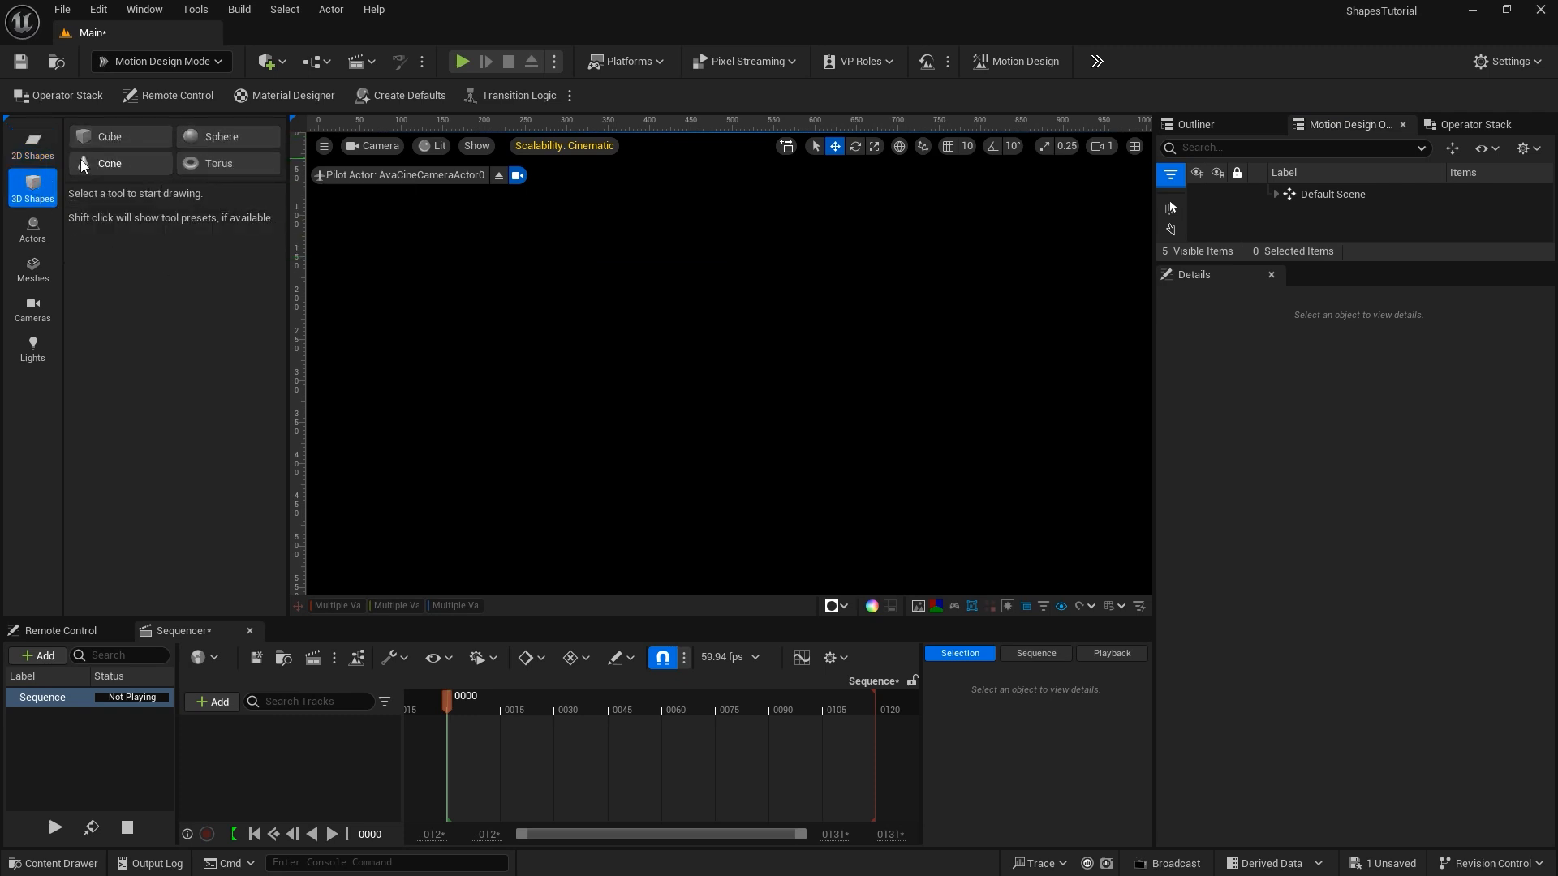
double_click(119, 135)
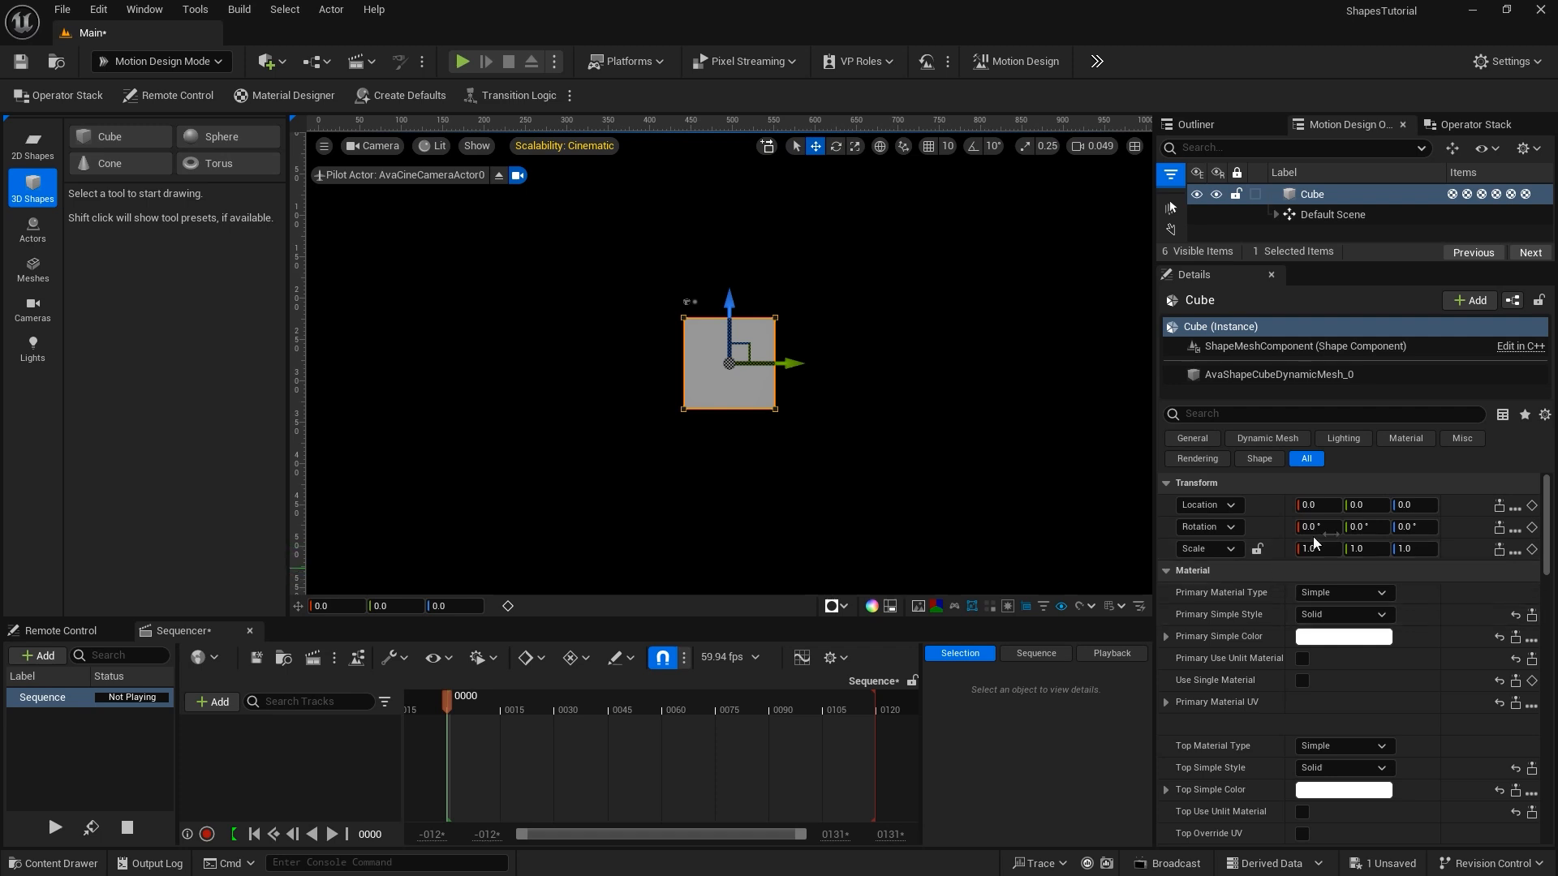
Rotate the cube to 43° on Y and 35° on Z.
click(1365, 527)
text(17)
key(Return)
drag(1365, 529, 1434, 526)
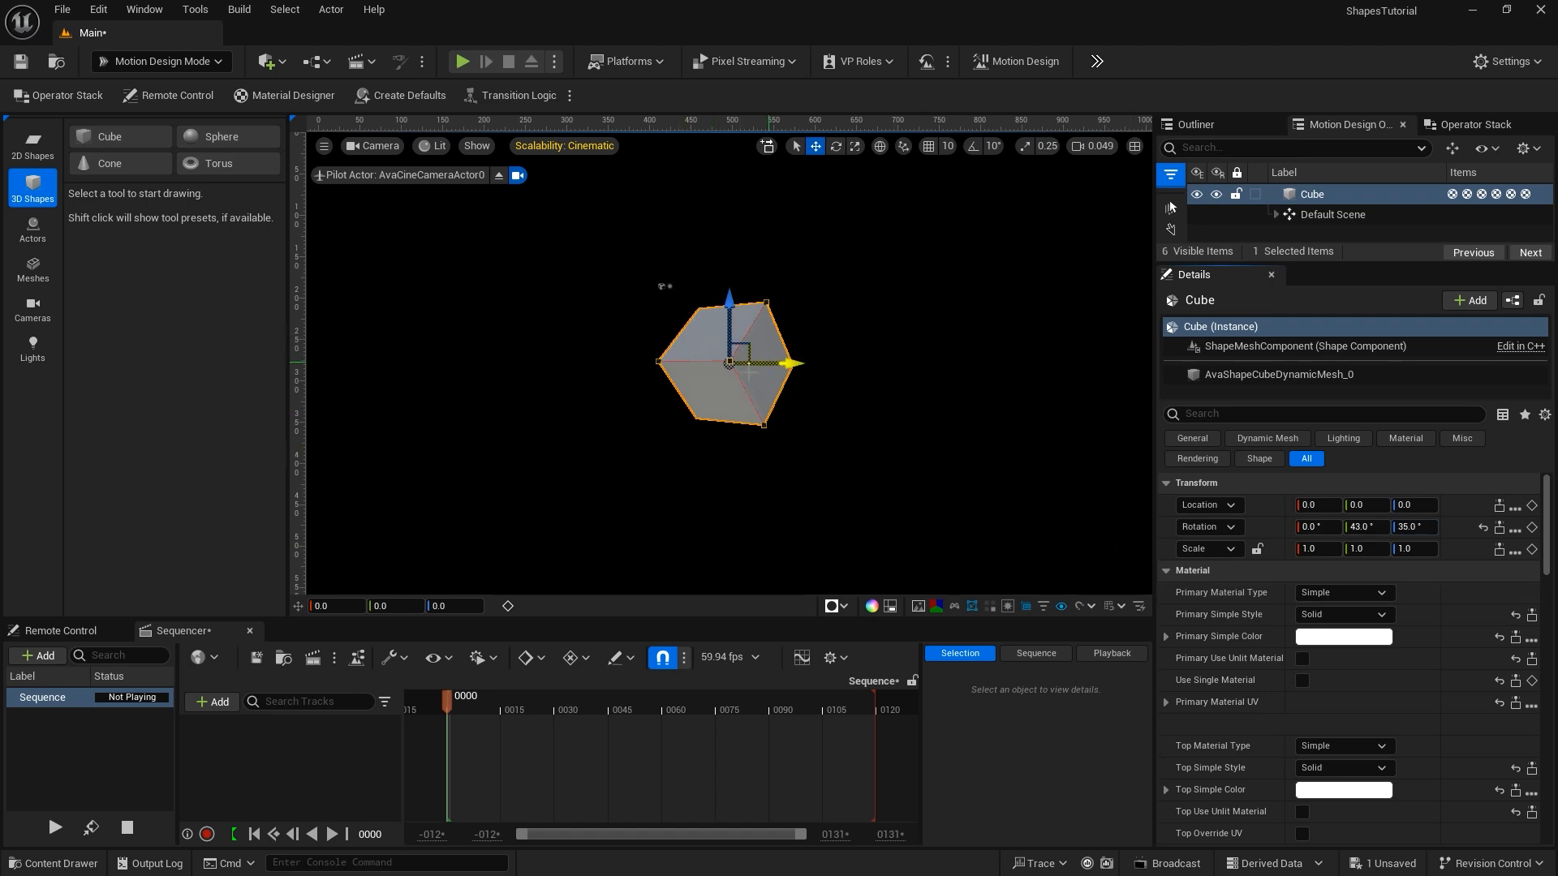
Keep the cube's mesh size proportions free and set its size to 148 by 152 by 49.
scroll(1230, 503, down, 5)
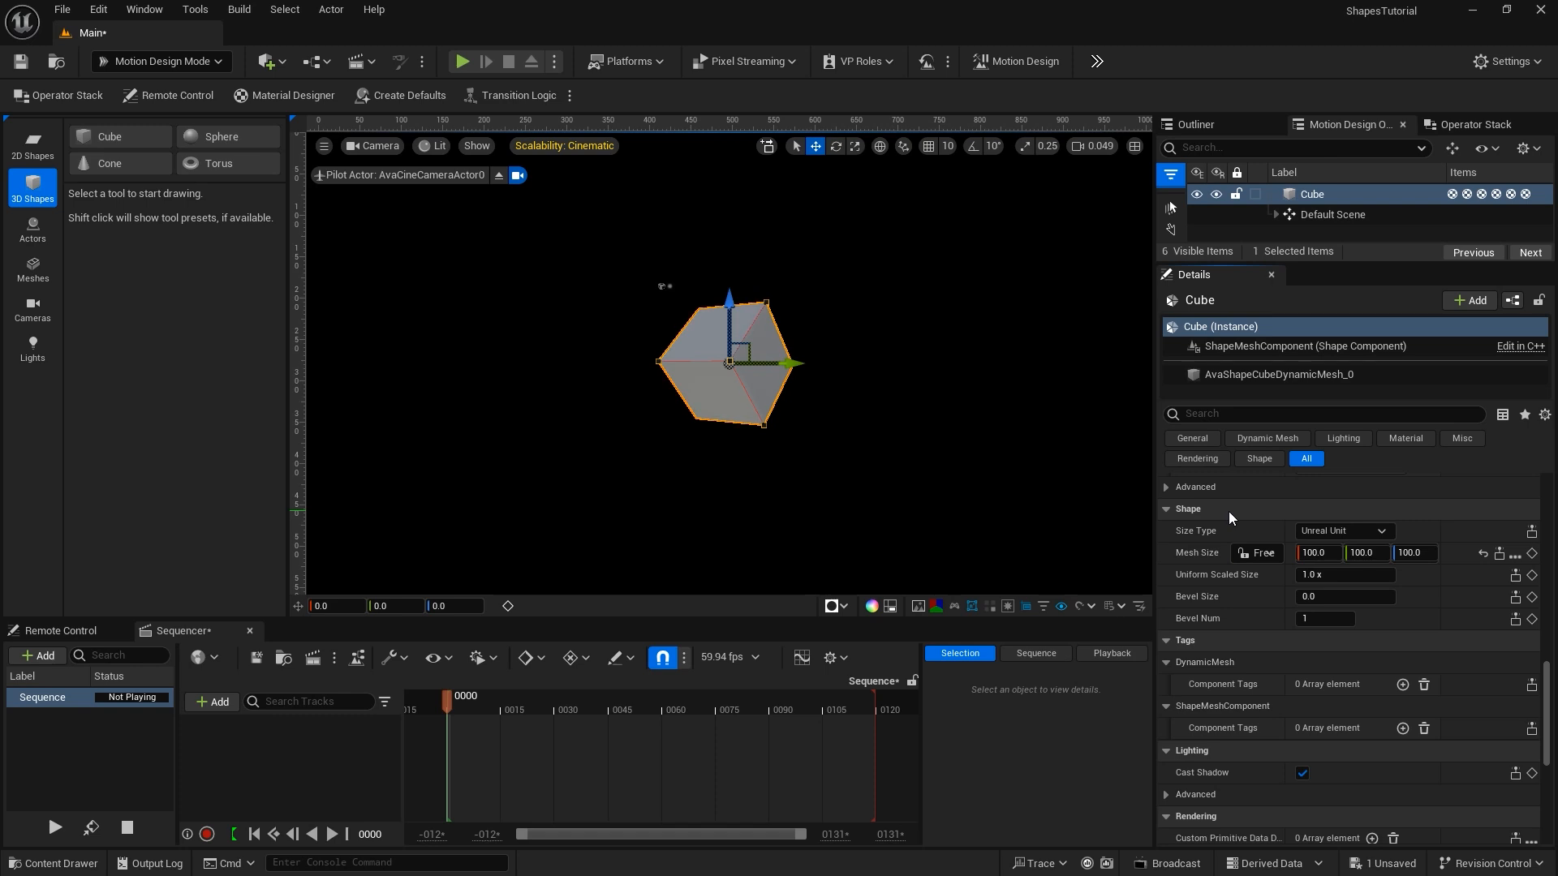
click(1262, 554)
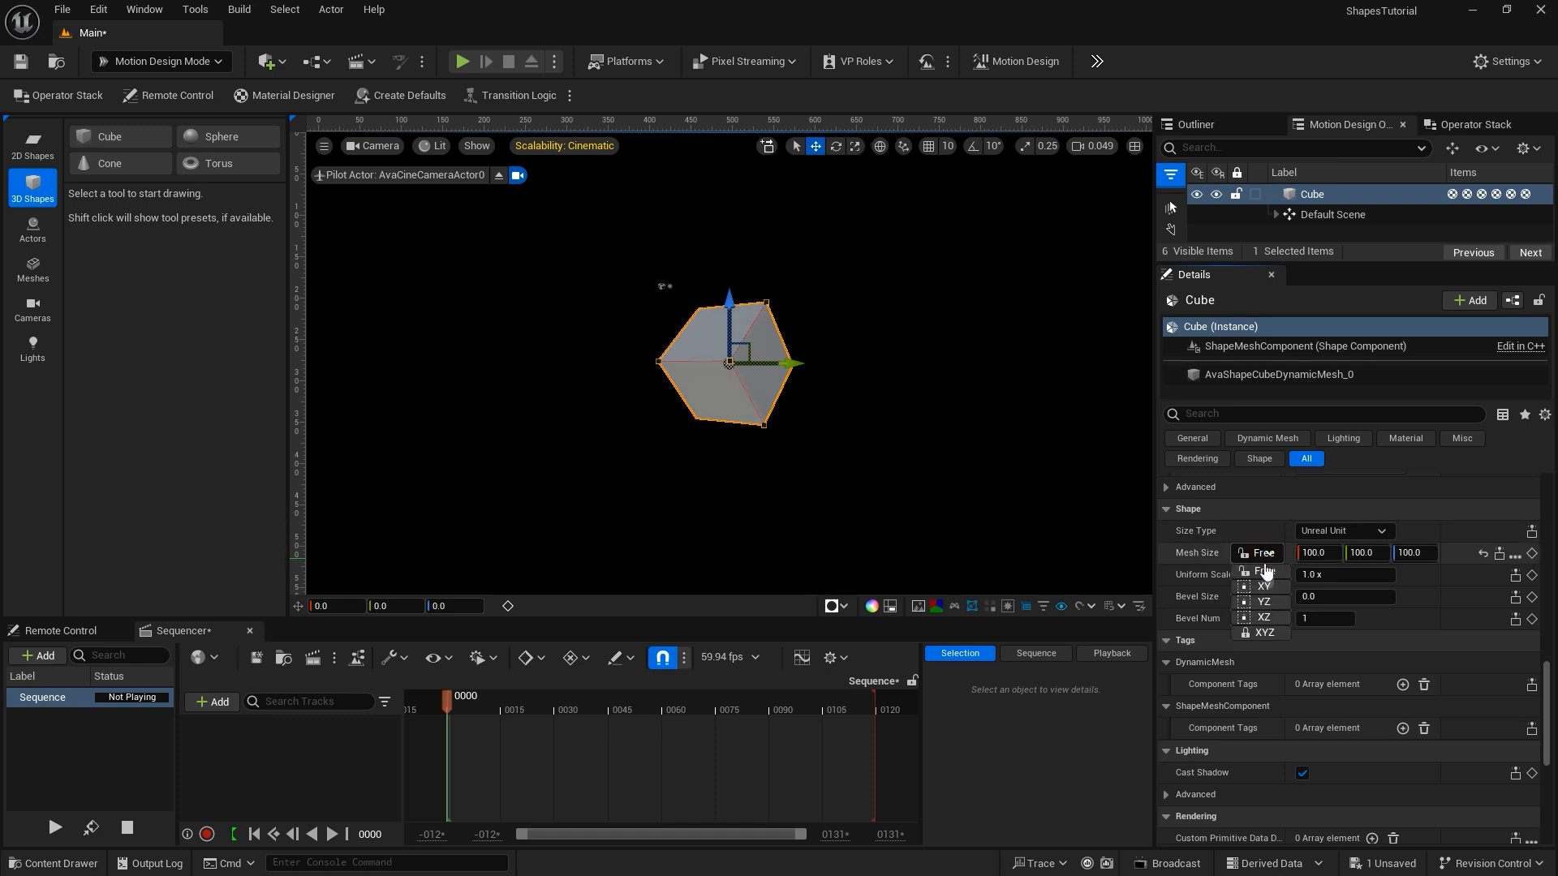
click(1266, 570)
key(ctrl+z)
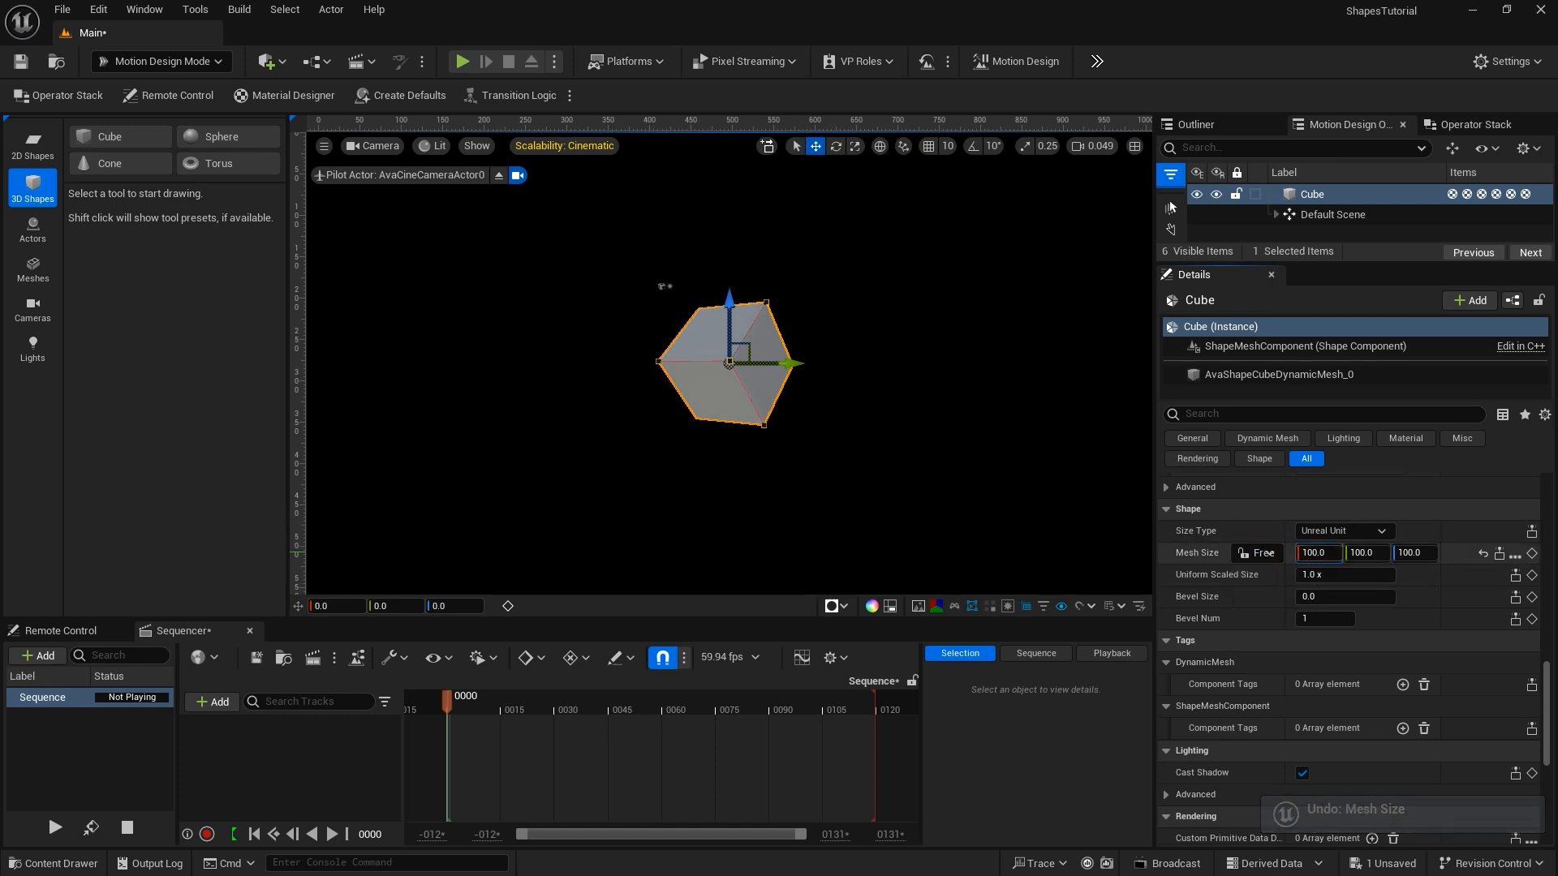
drag(1316, 554, 1375, 554)
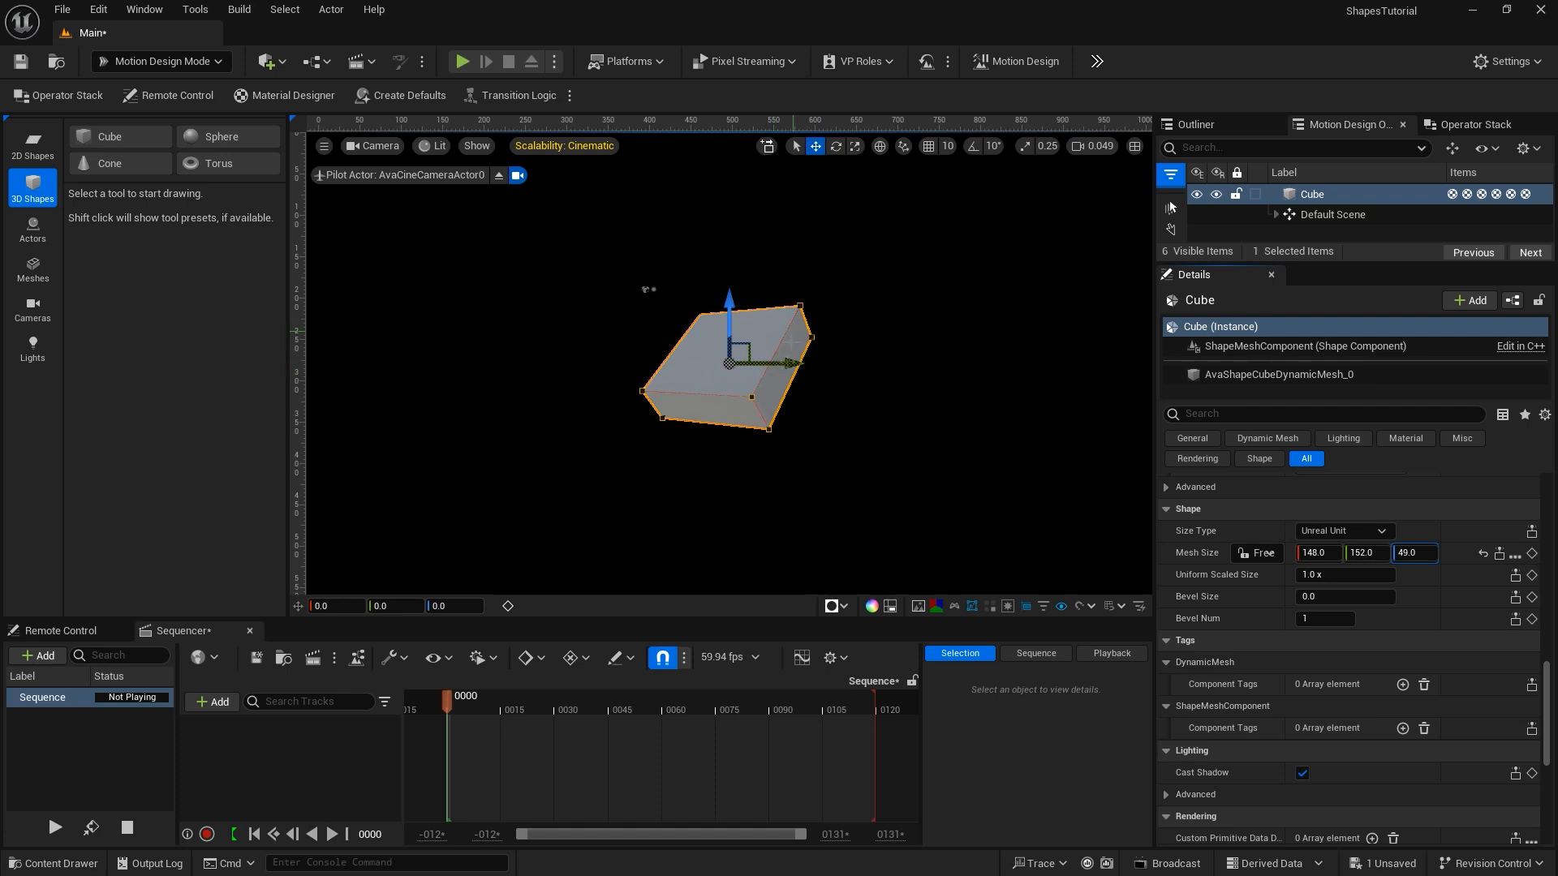
Give the cube a bevel size of 6 and inspect its rounded edges up close.
click(1308, 595)
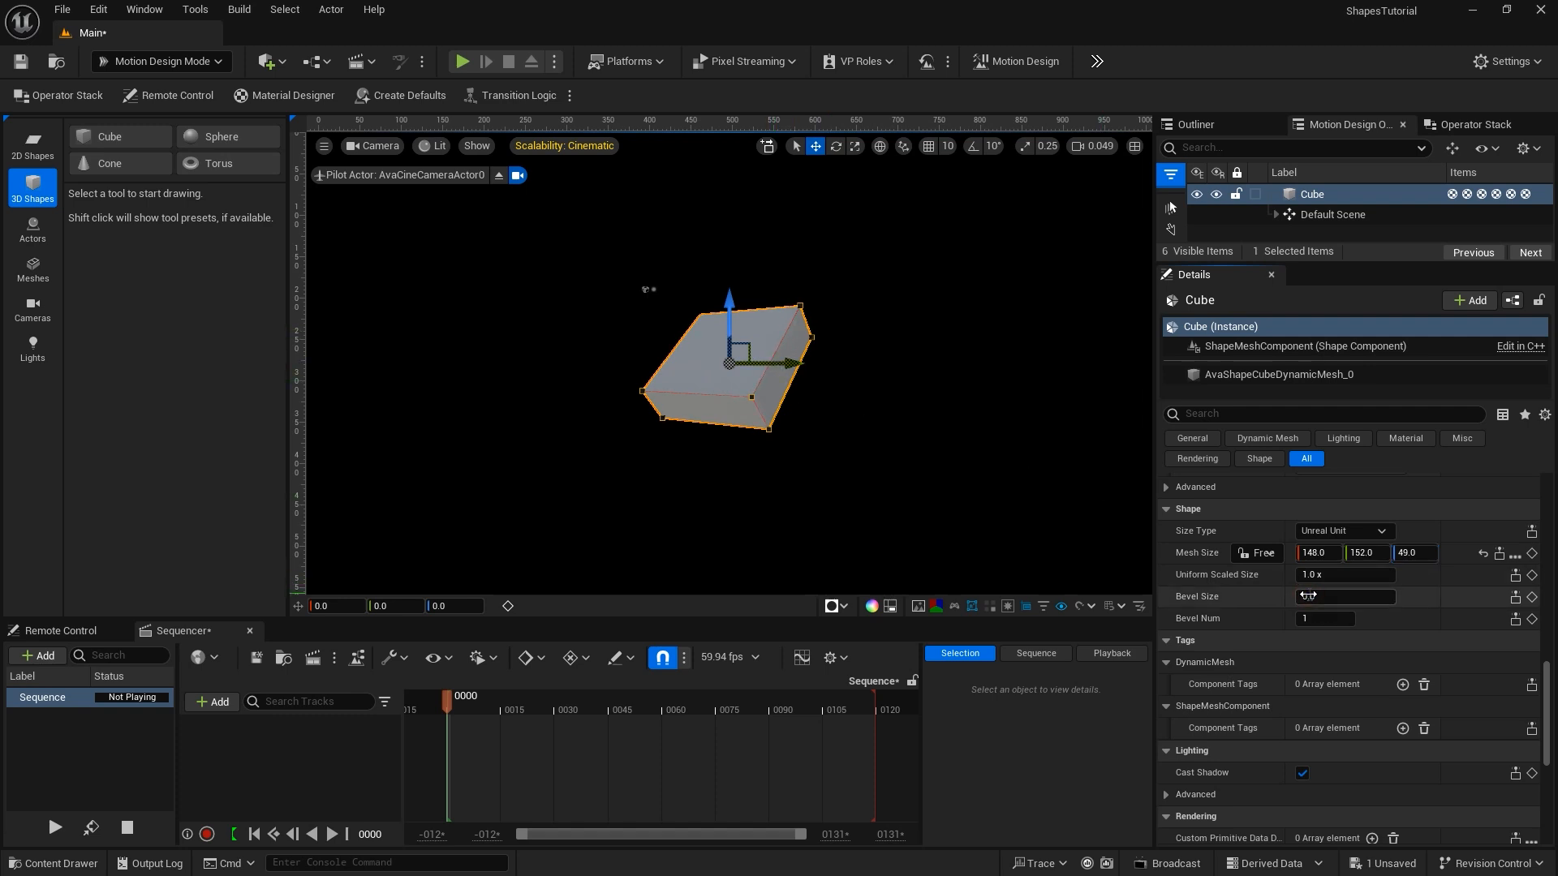
click(1308, 596)
text(6)
key(Return)
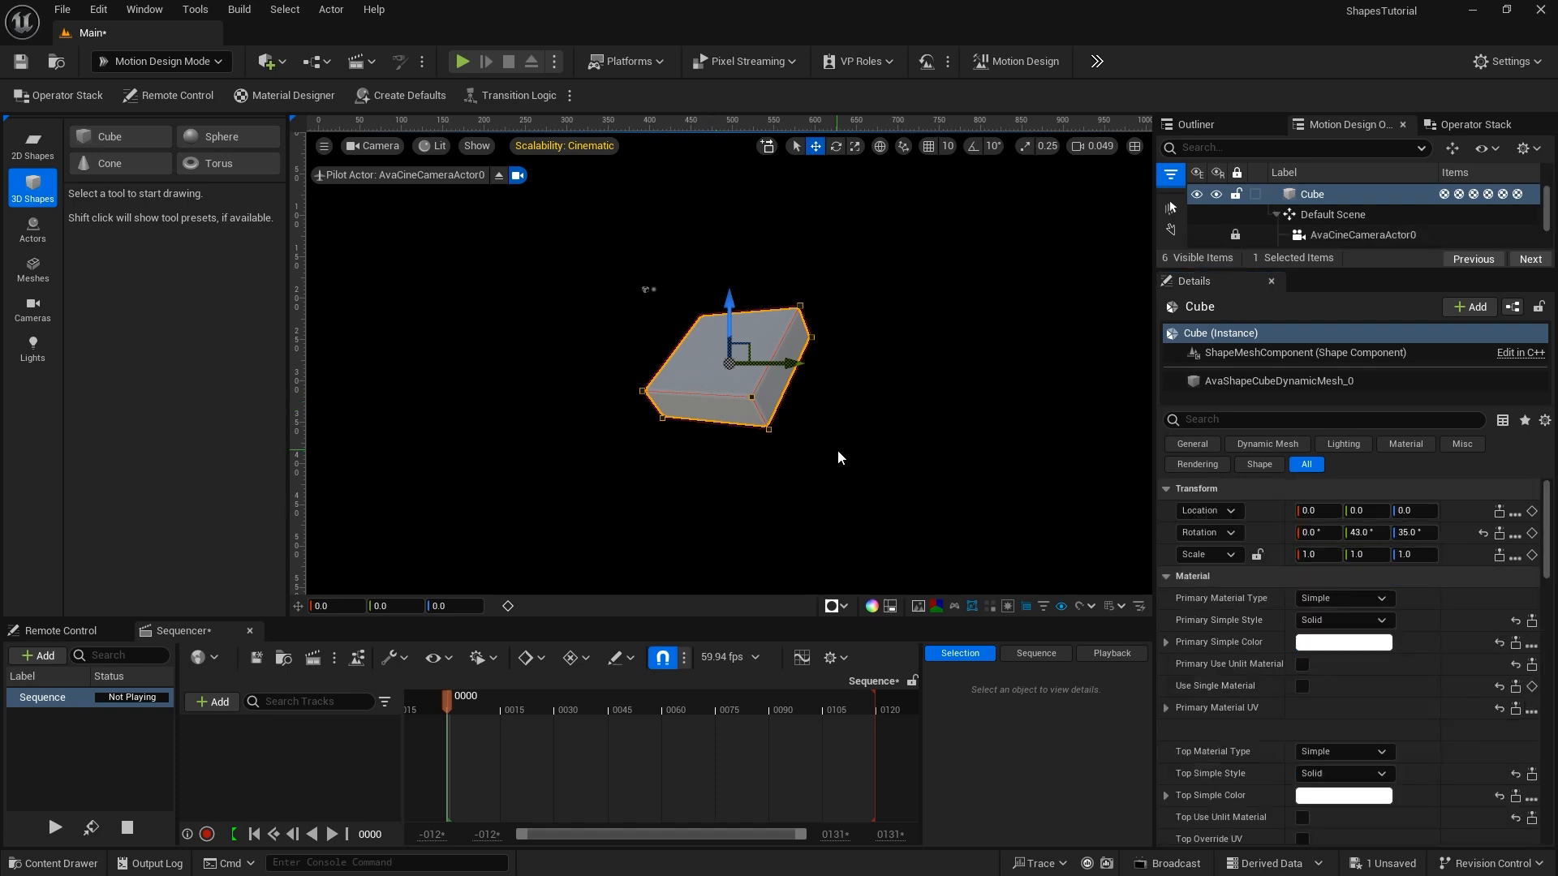
click(499, 176)
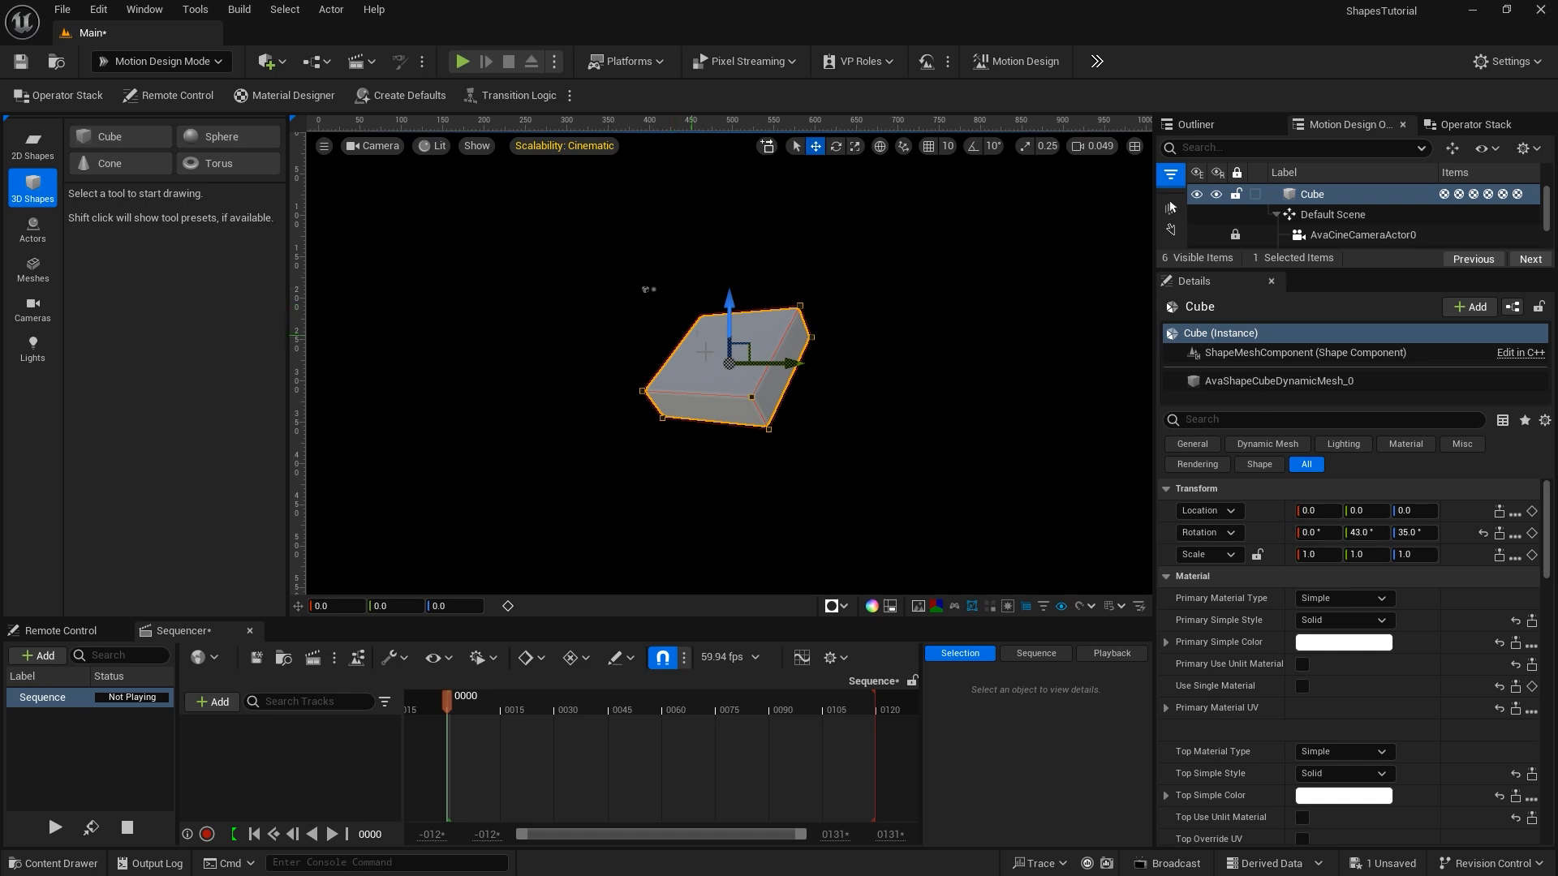
drag(712, 395, 725, 275)
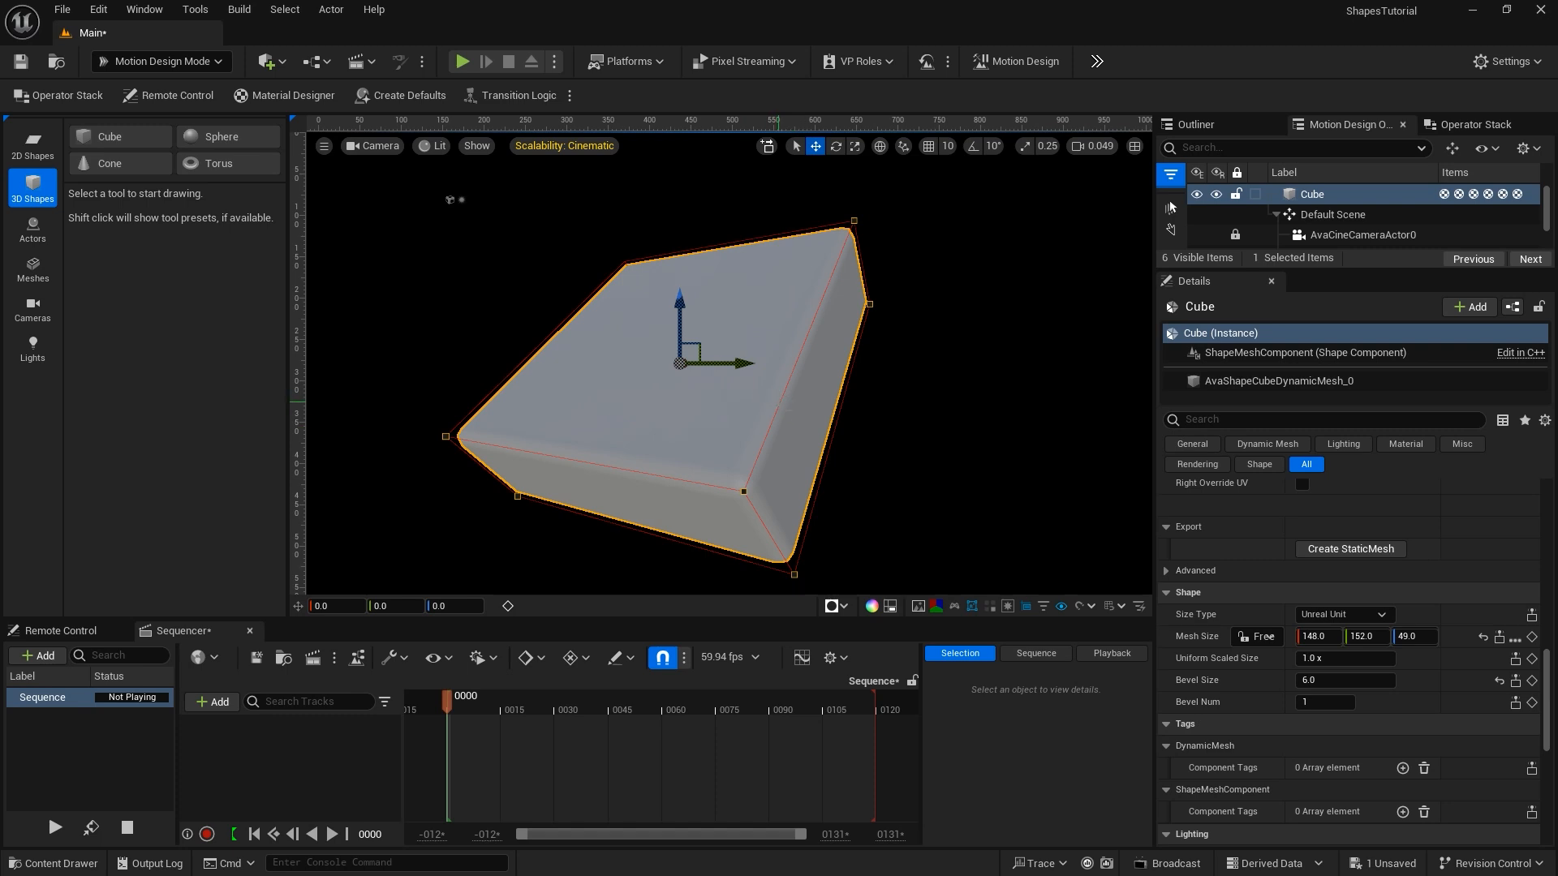
Delete the cube and create a default sphere in the scene.
click(1296, 196)
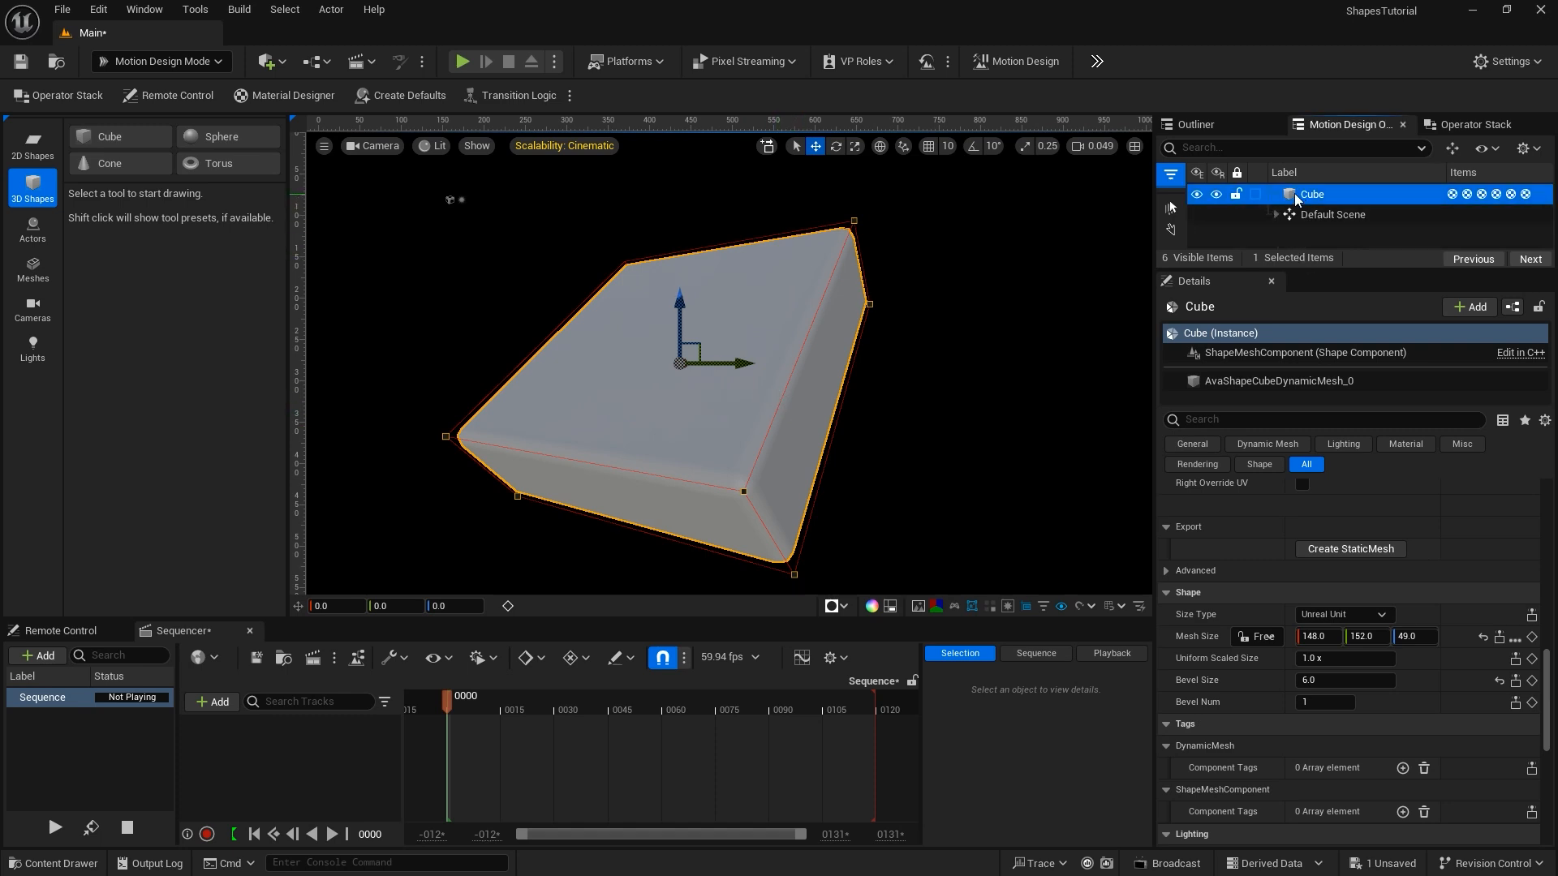
key(Delete)
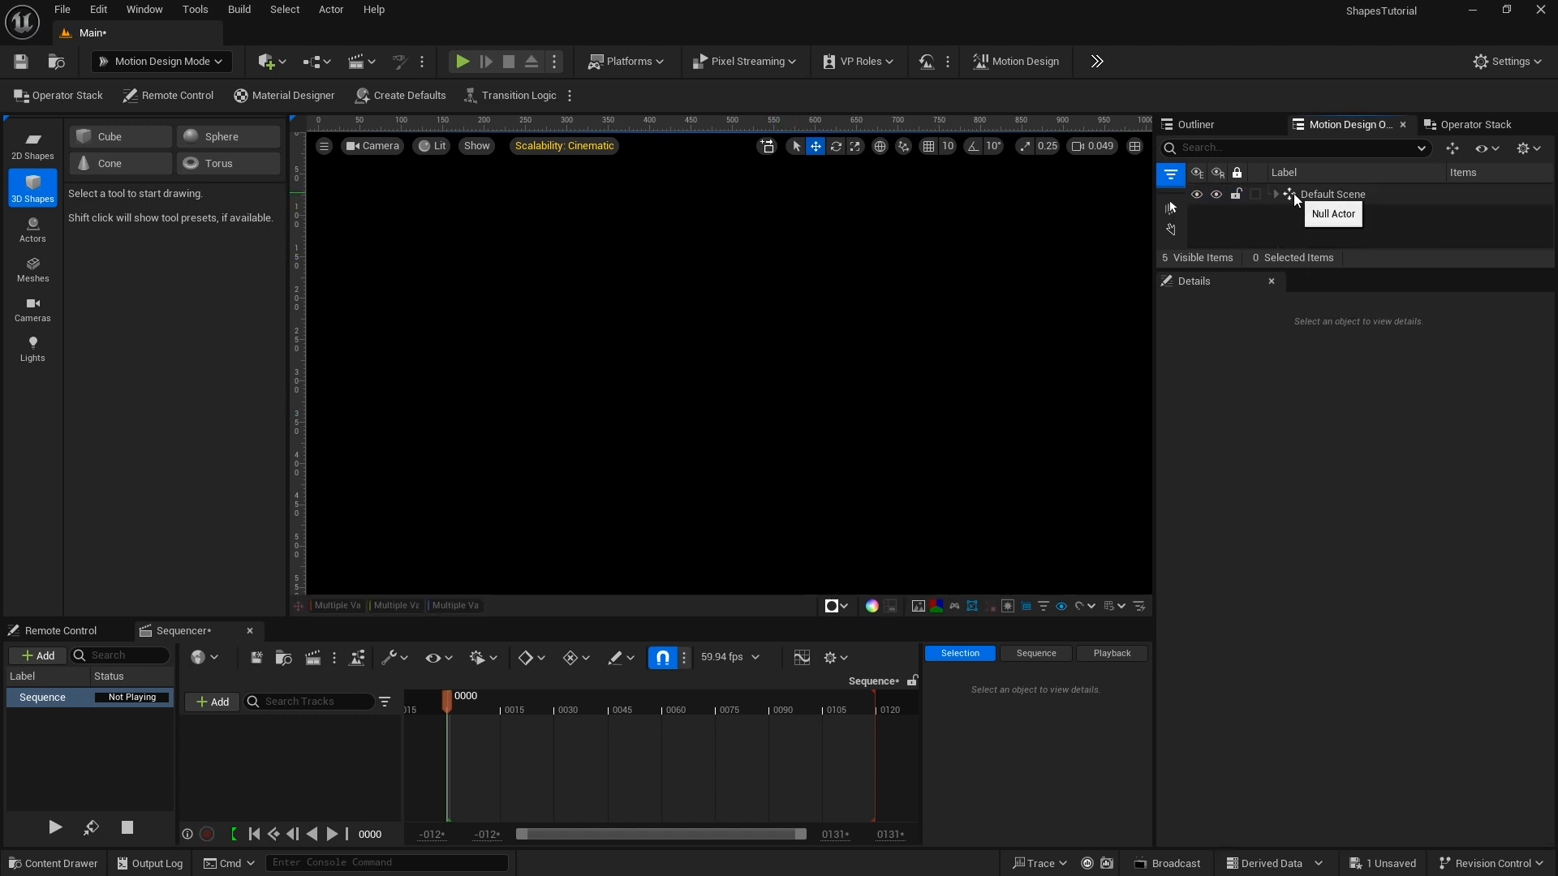
click(226, 138)
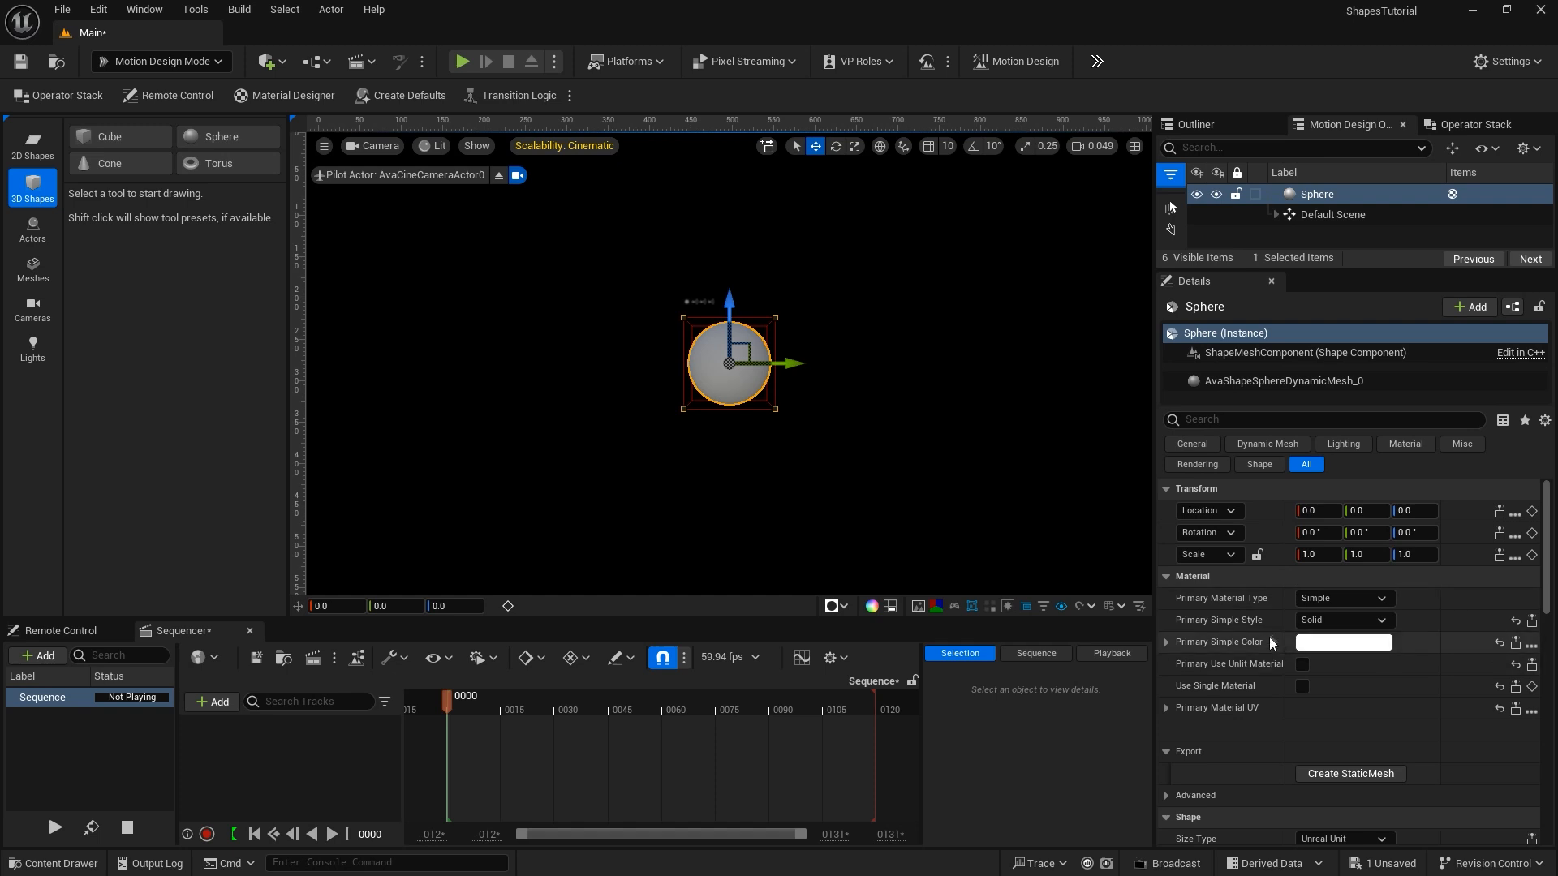
Set the sphere's start longitude to 90 degrees and rotate it to 38° on Y.
scroll(1264, 660, down, 2)
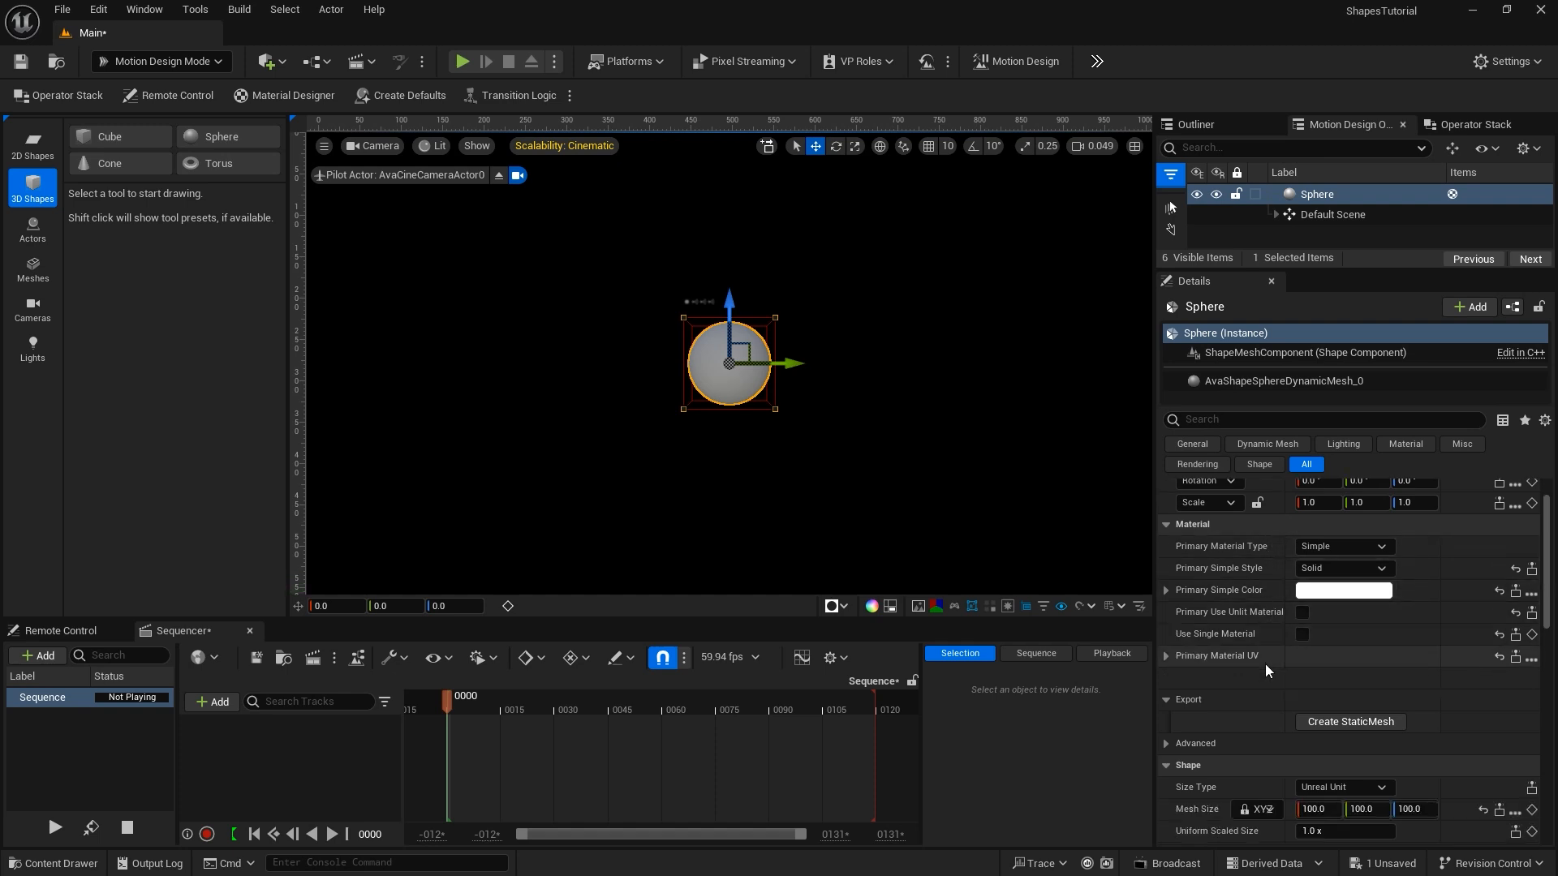
scroll(1264, 664, down, 5)
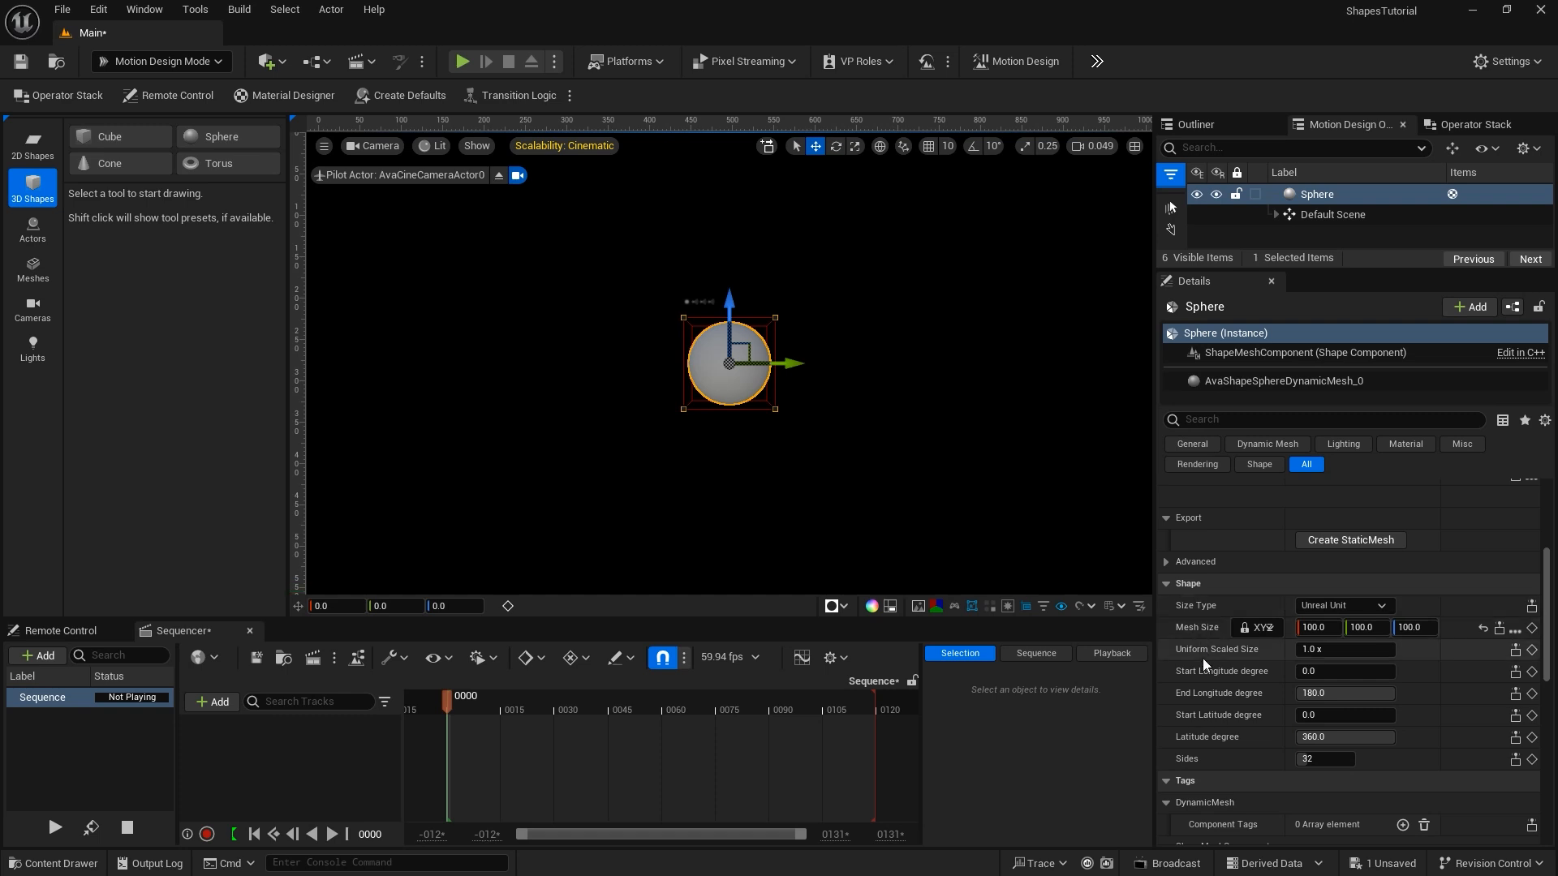
mouse_move(1222, 670)
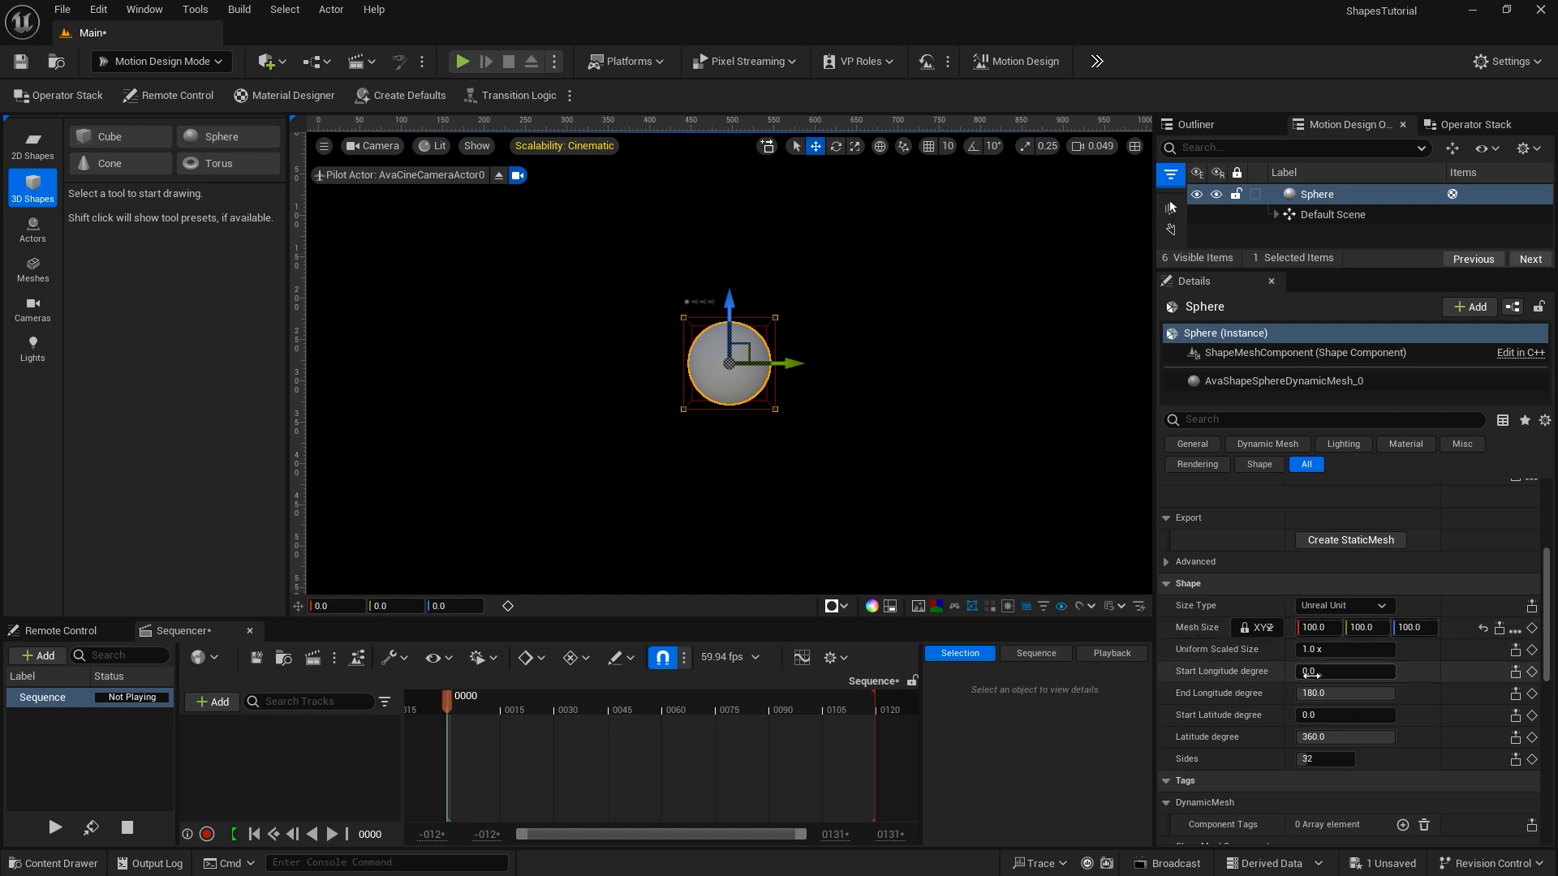
click(1314, 672)
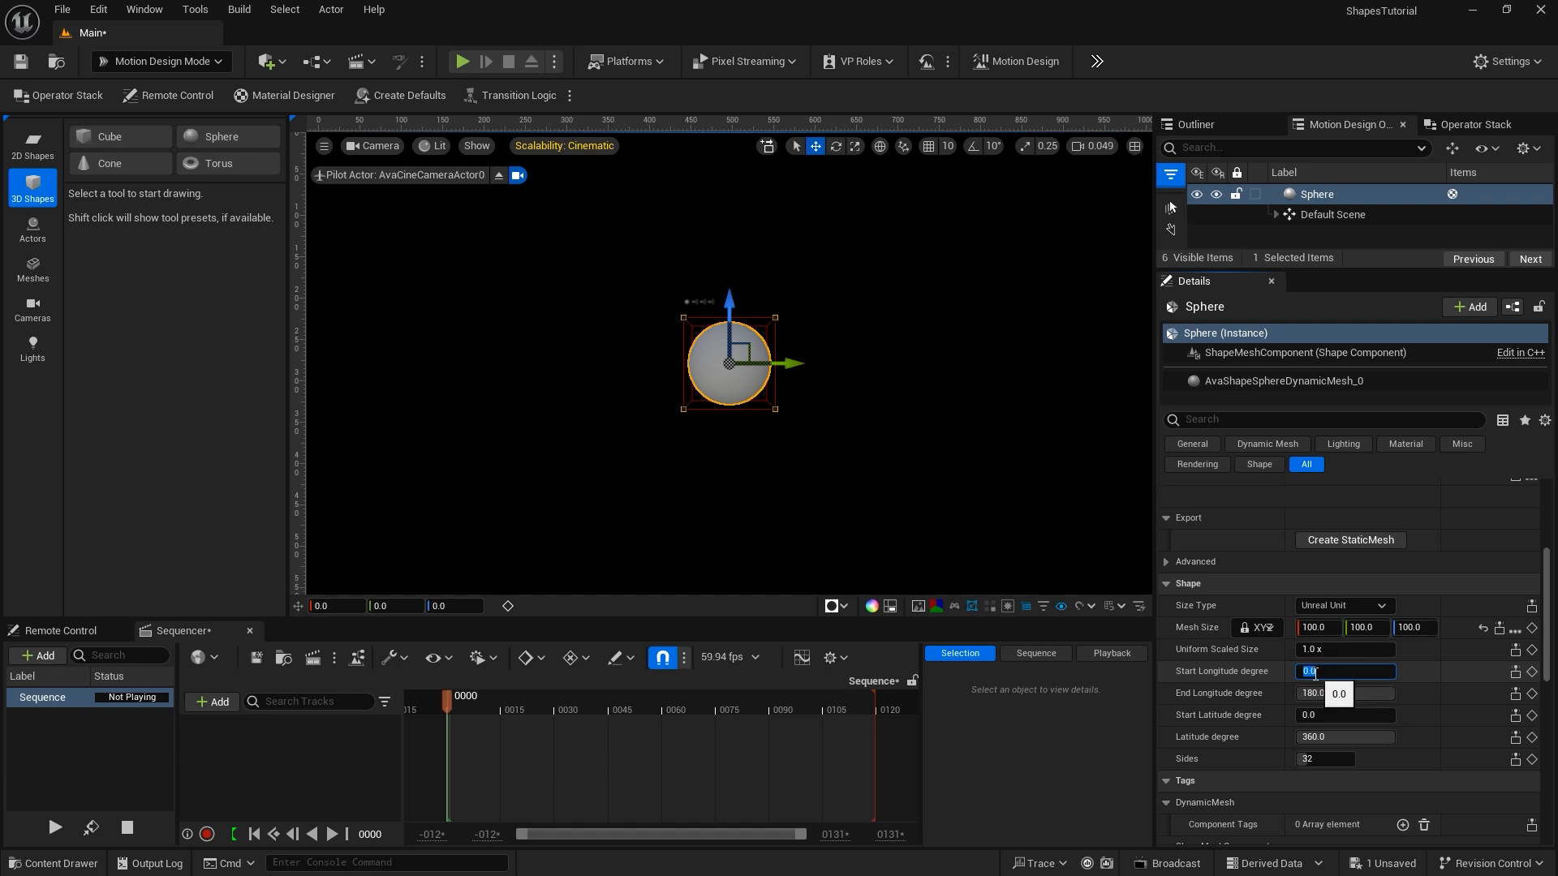
text(90)
key(Return)
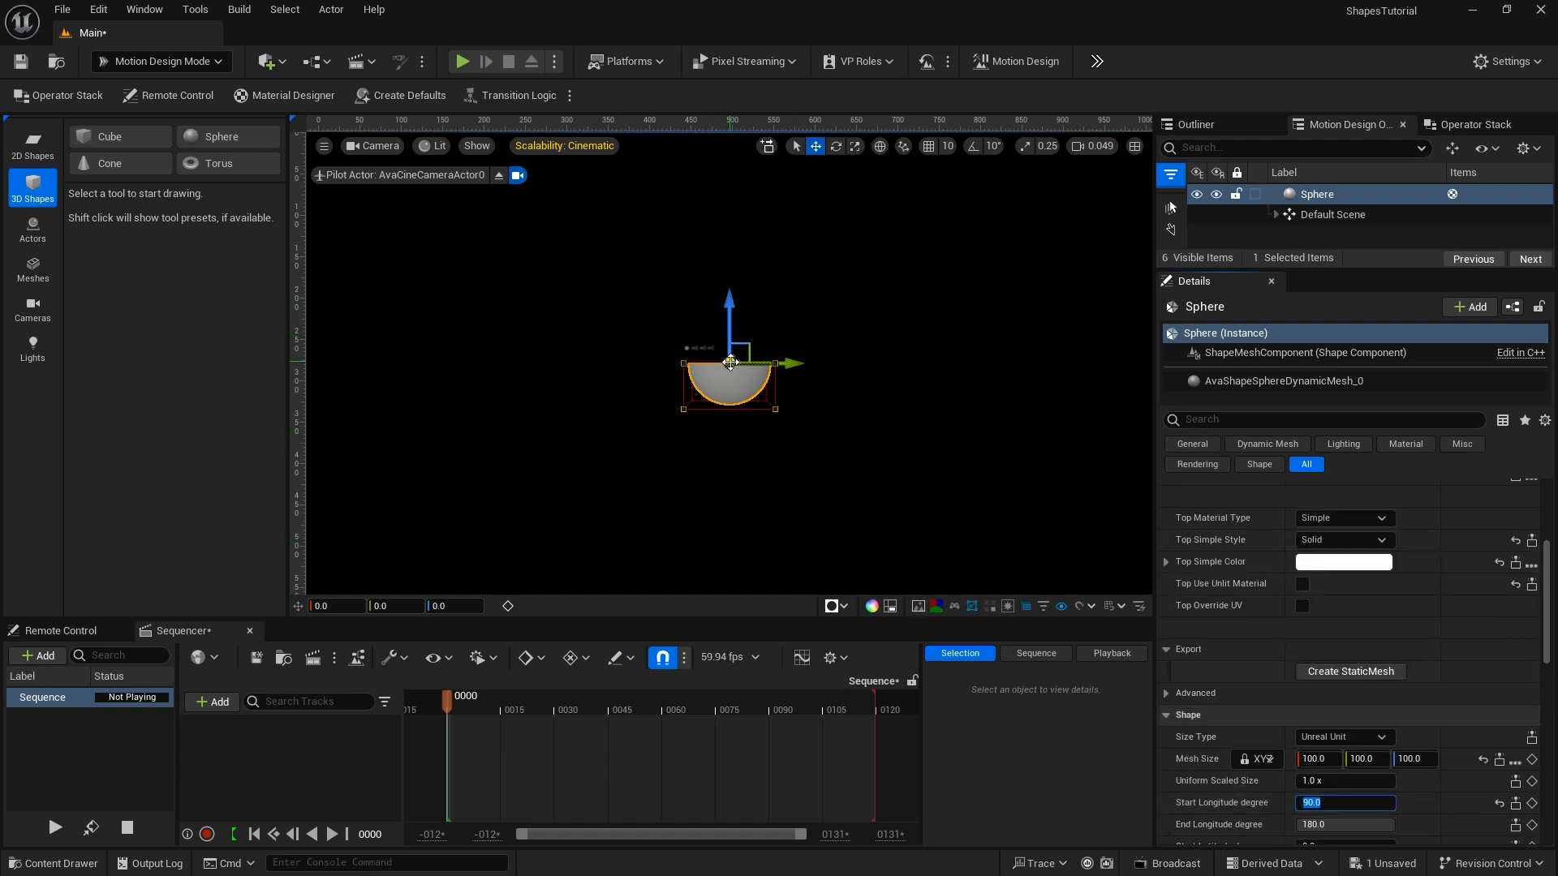
scroll(1490, 479, up, 5)
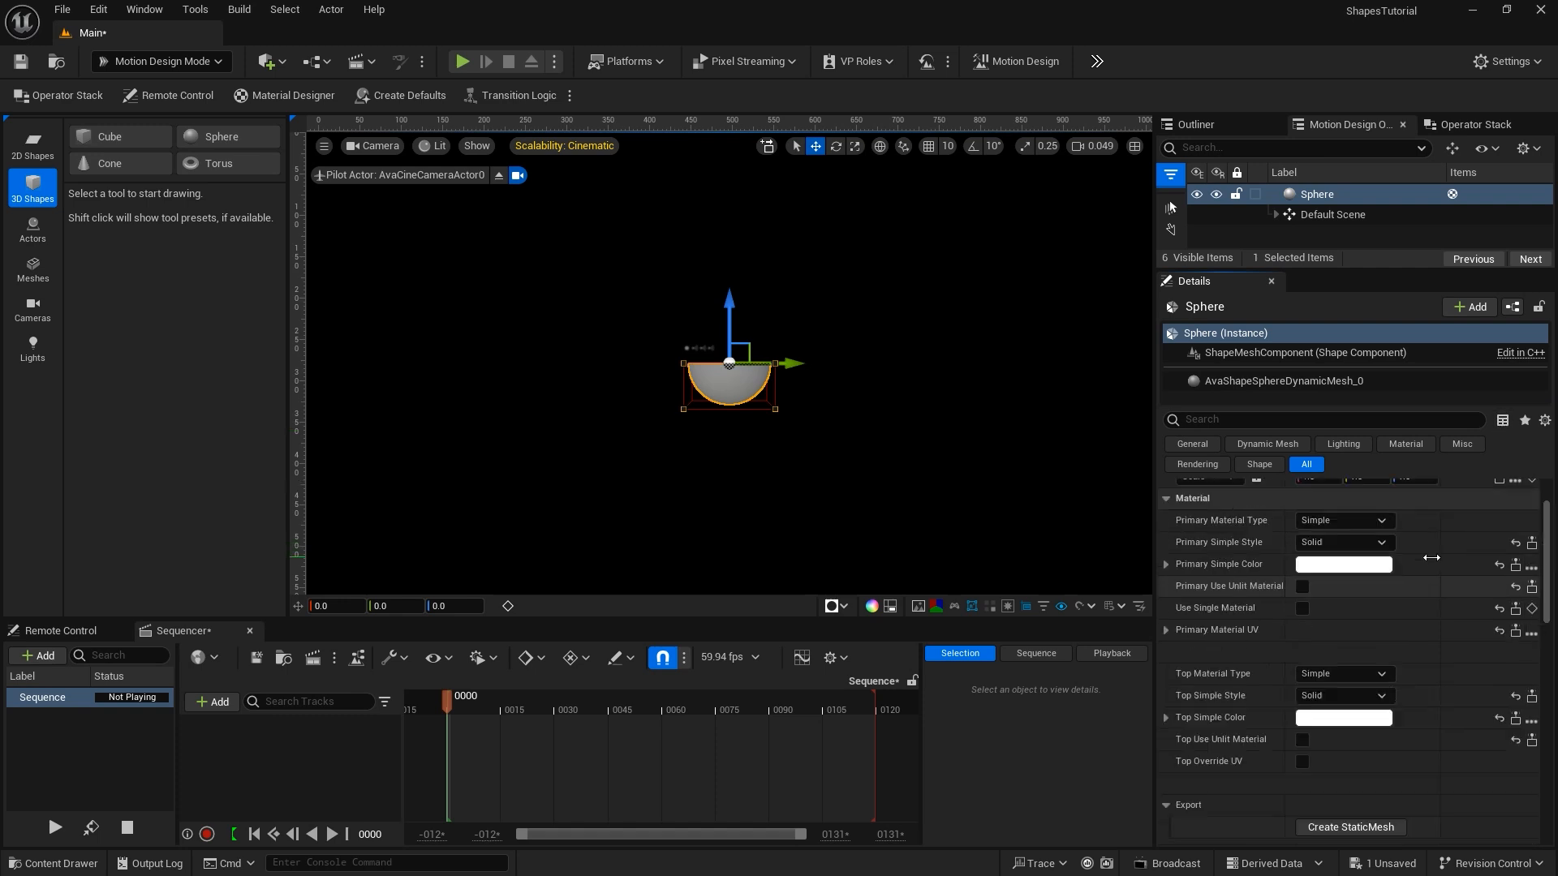
drag(1368, 533, 1411, 532)
Color the sphere's primary material pink (sRGB FF0092) and its top material blue (sRGB 006EFF).
scroll(1464, 655, down, 4)
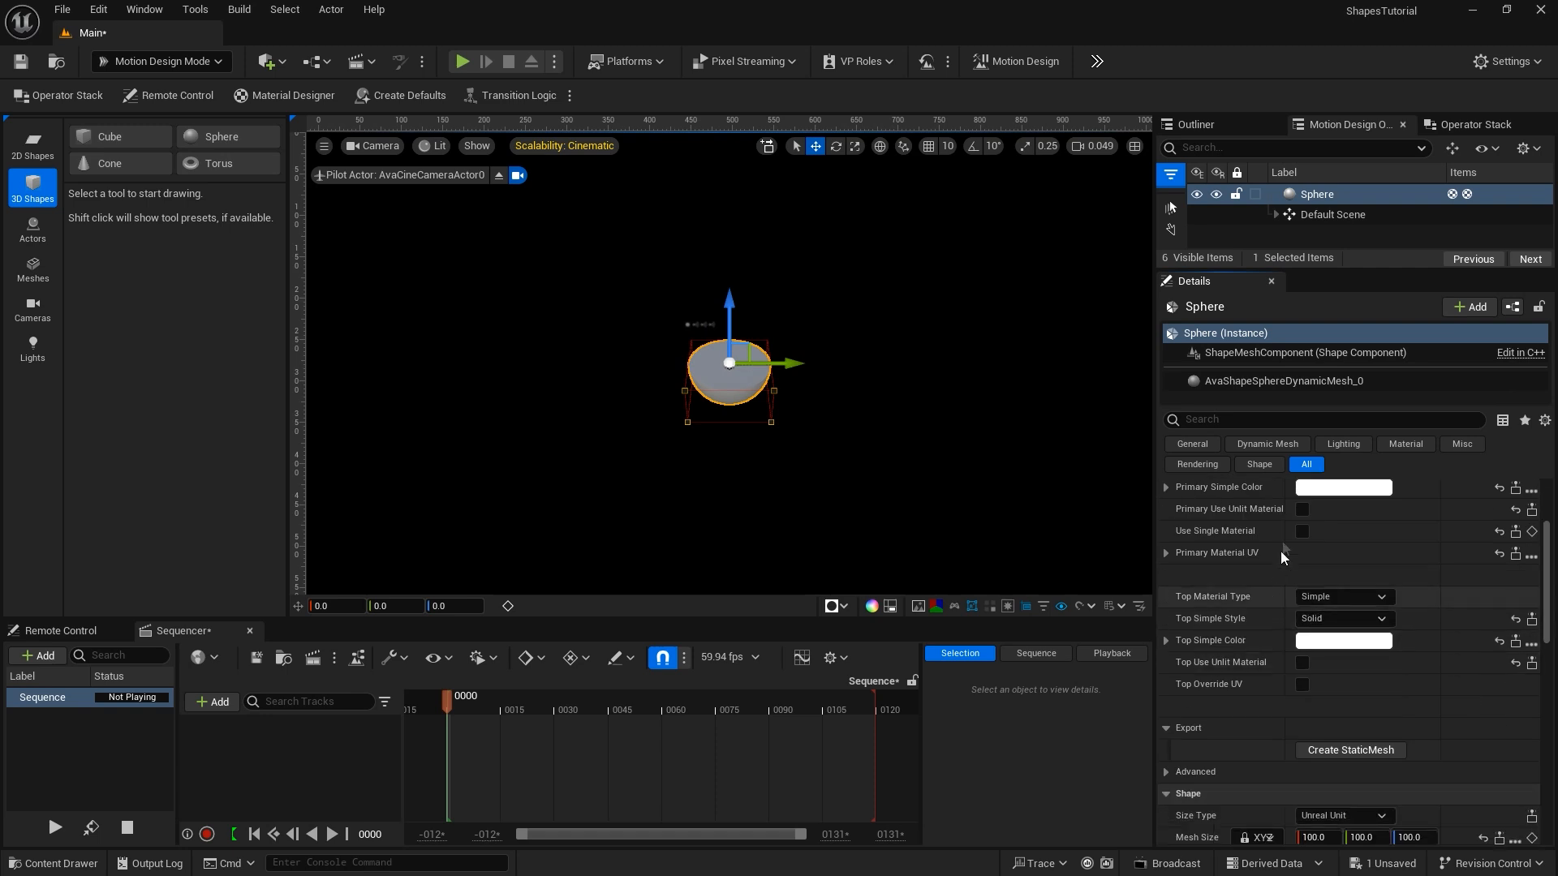
scroll(1435, 568, up, 2)
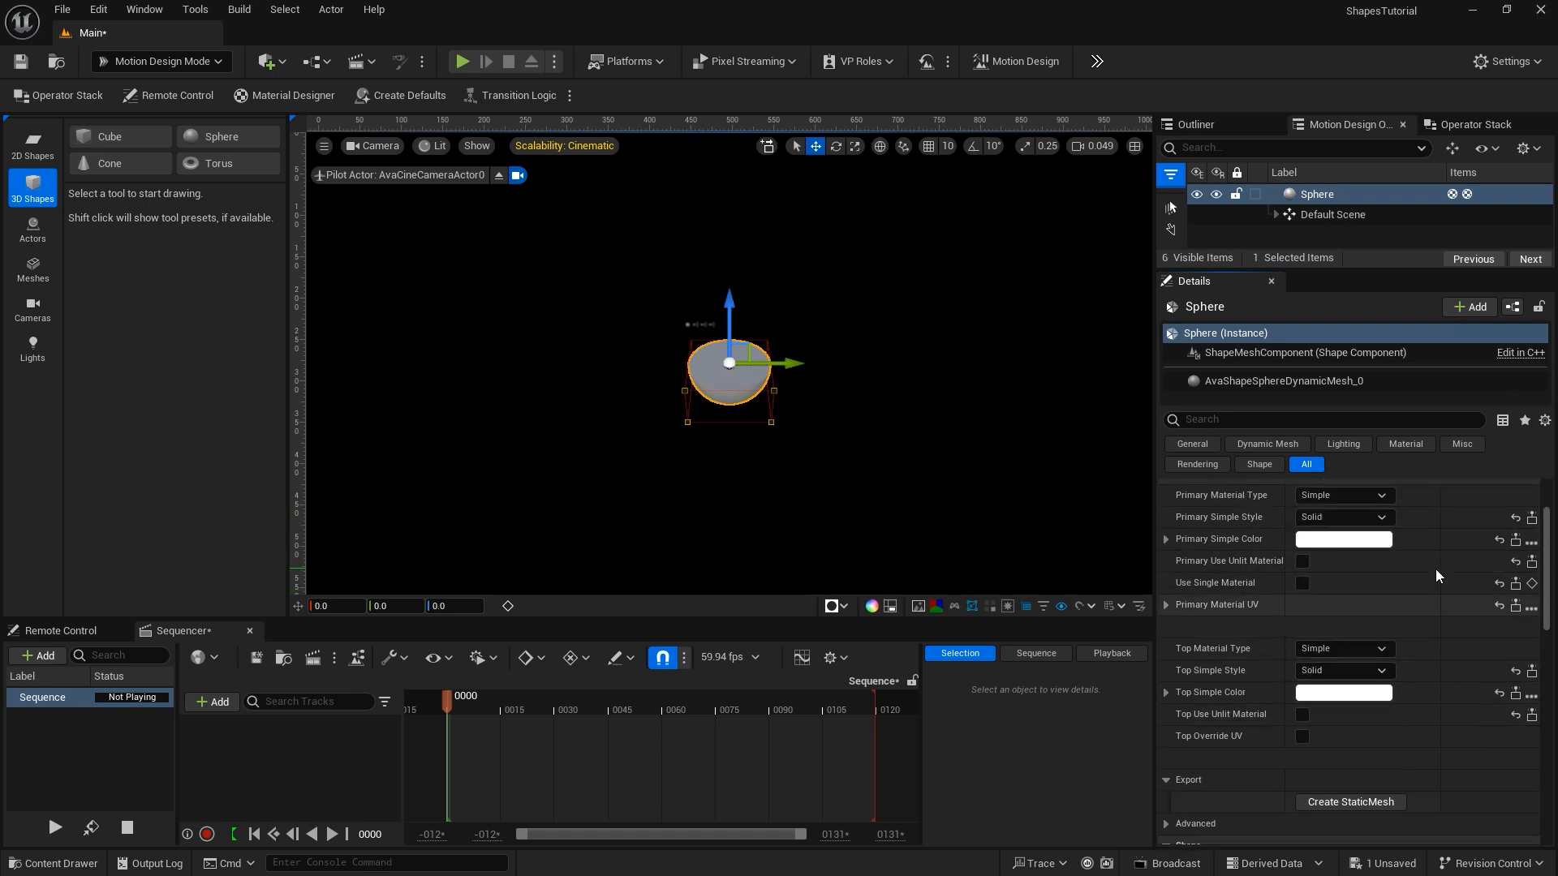
click(1337, 541)
drag(1136, 563, 1157, 557)
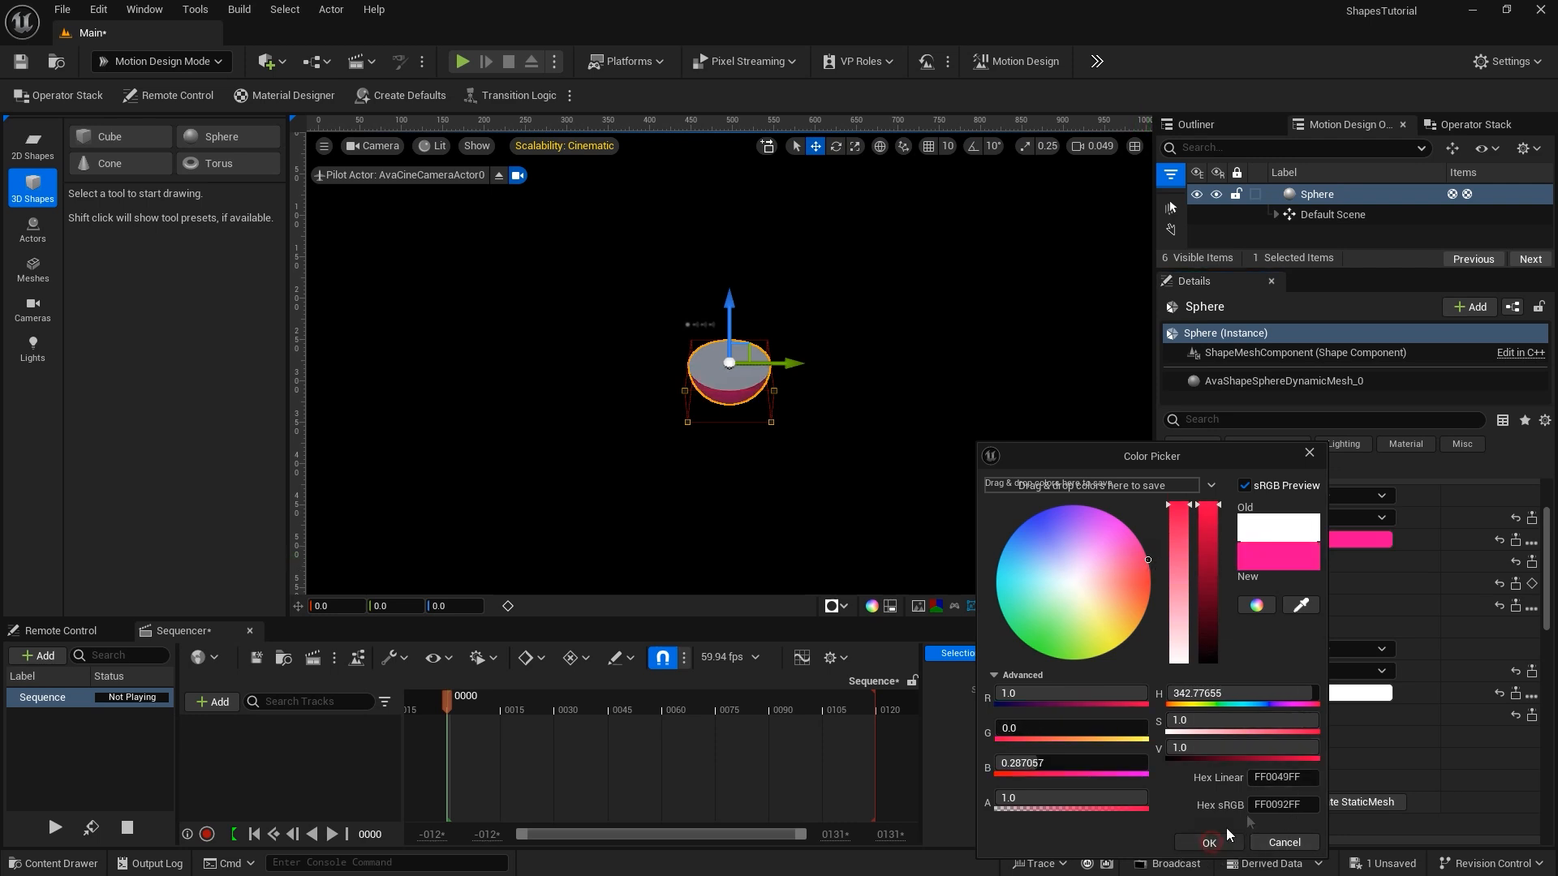
click(1225, 835)
click(1351, 693)
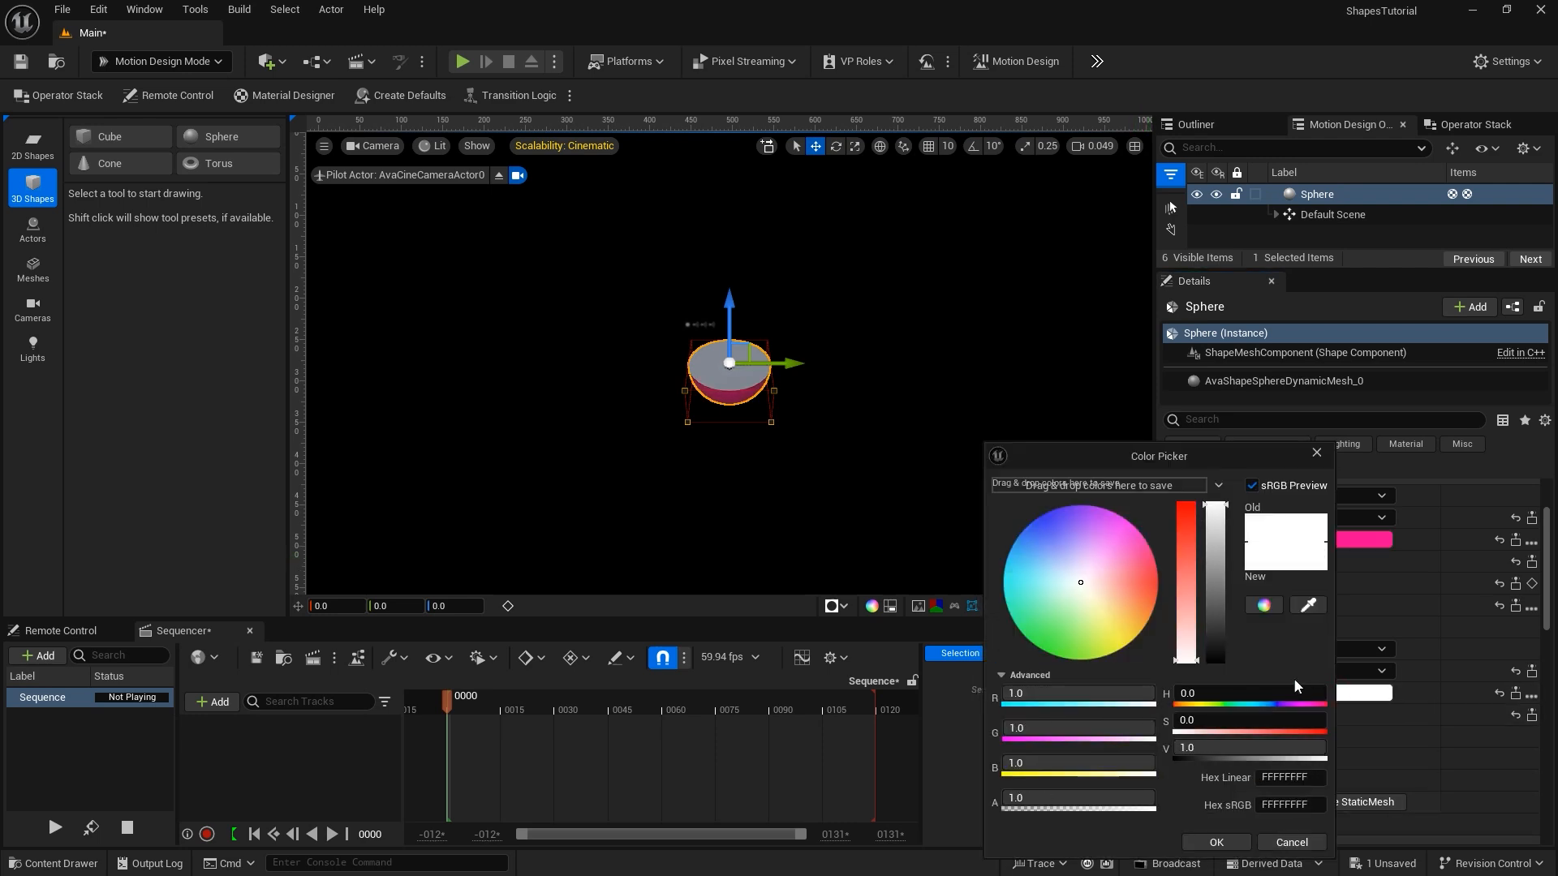
drag(1039, 548, 1014, 505)
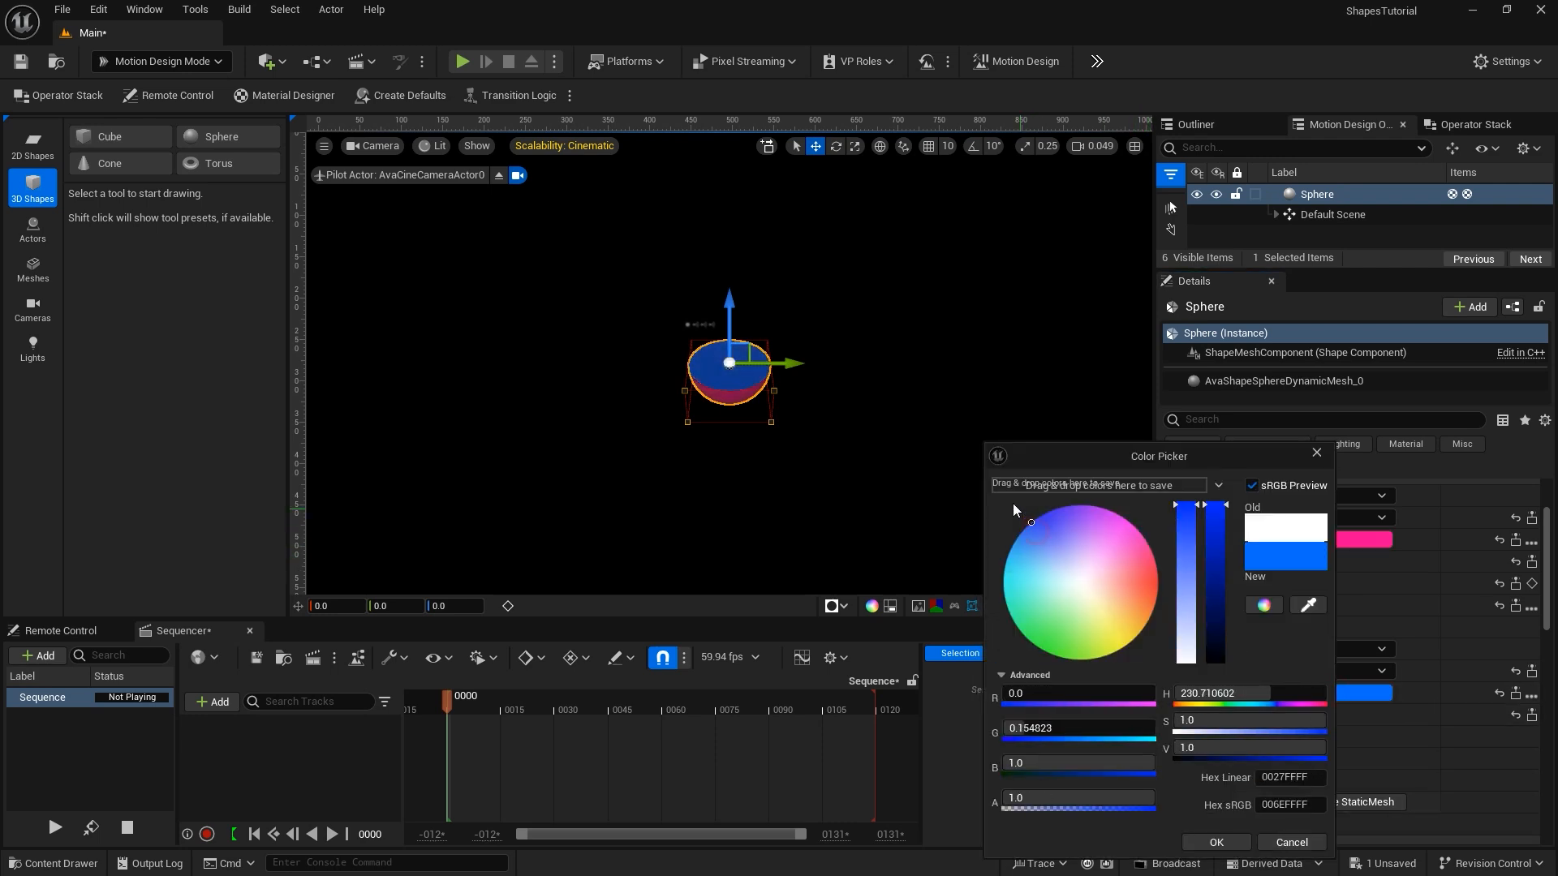
click(1216, 843)
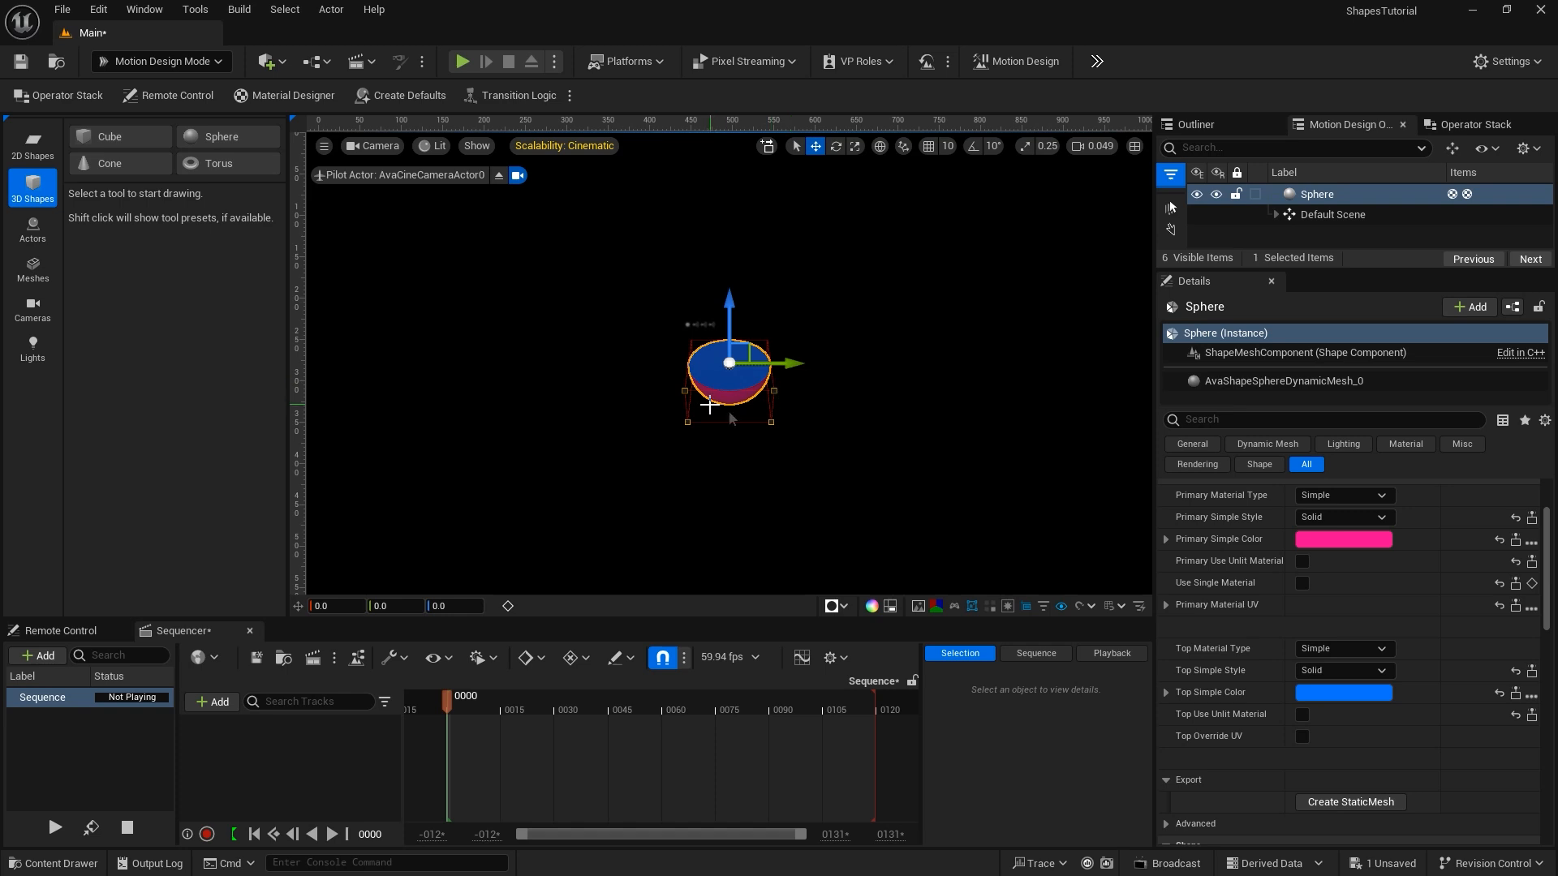
Set the sphere's start longitude back to 0 degrees.
scroll(1345, 606, down, 3)
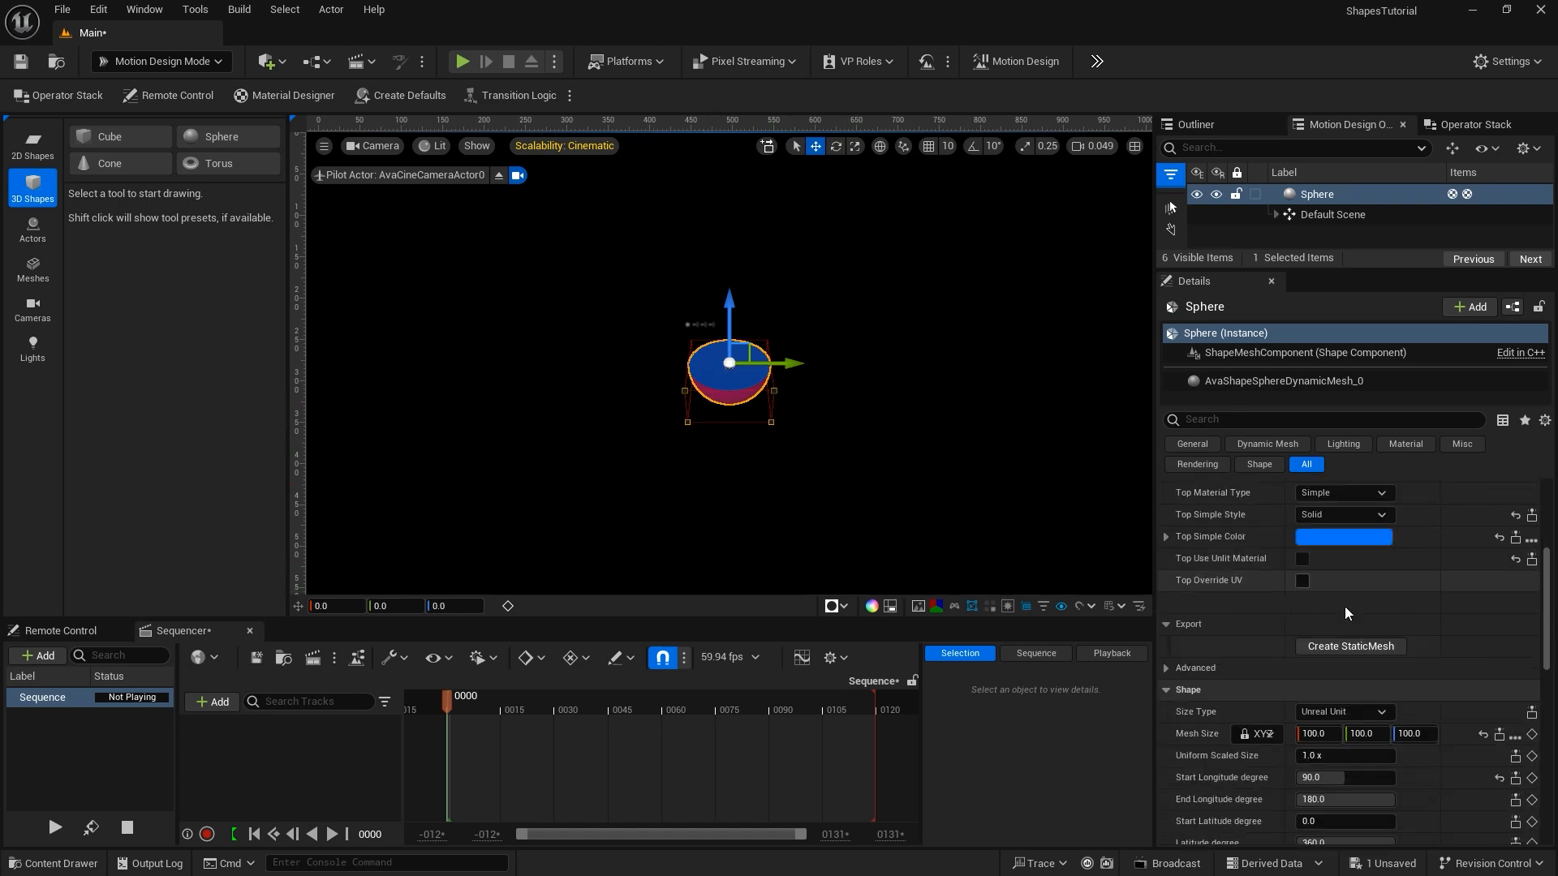
scroll(1339, 607, down, 2)
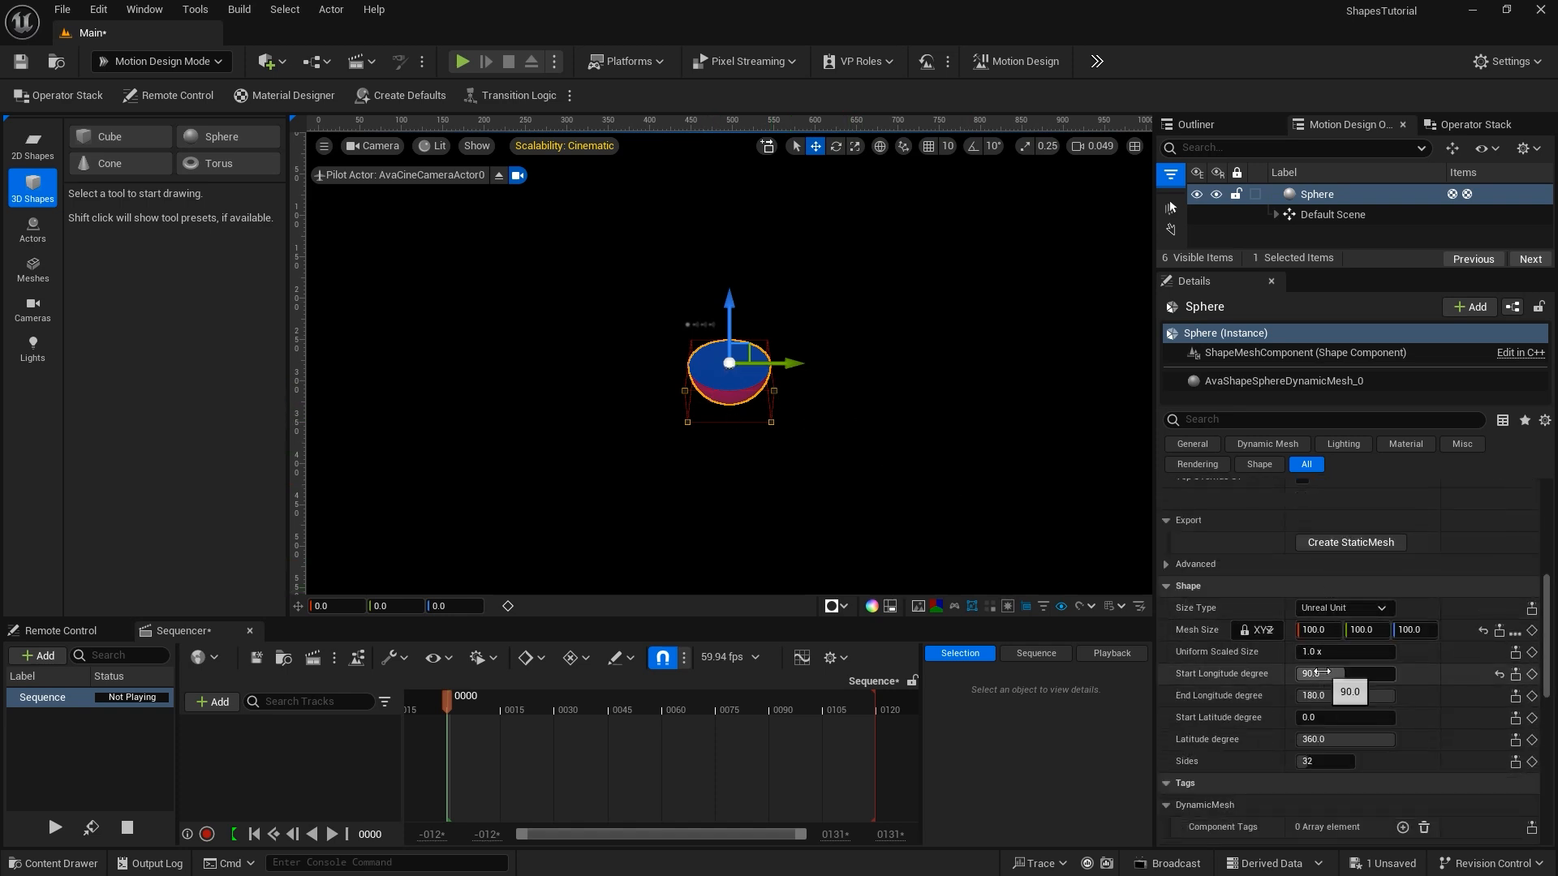
click(1331, 673)
text(0)
key(Return)
scroll(1334, 673, down, 2)
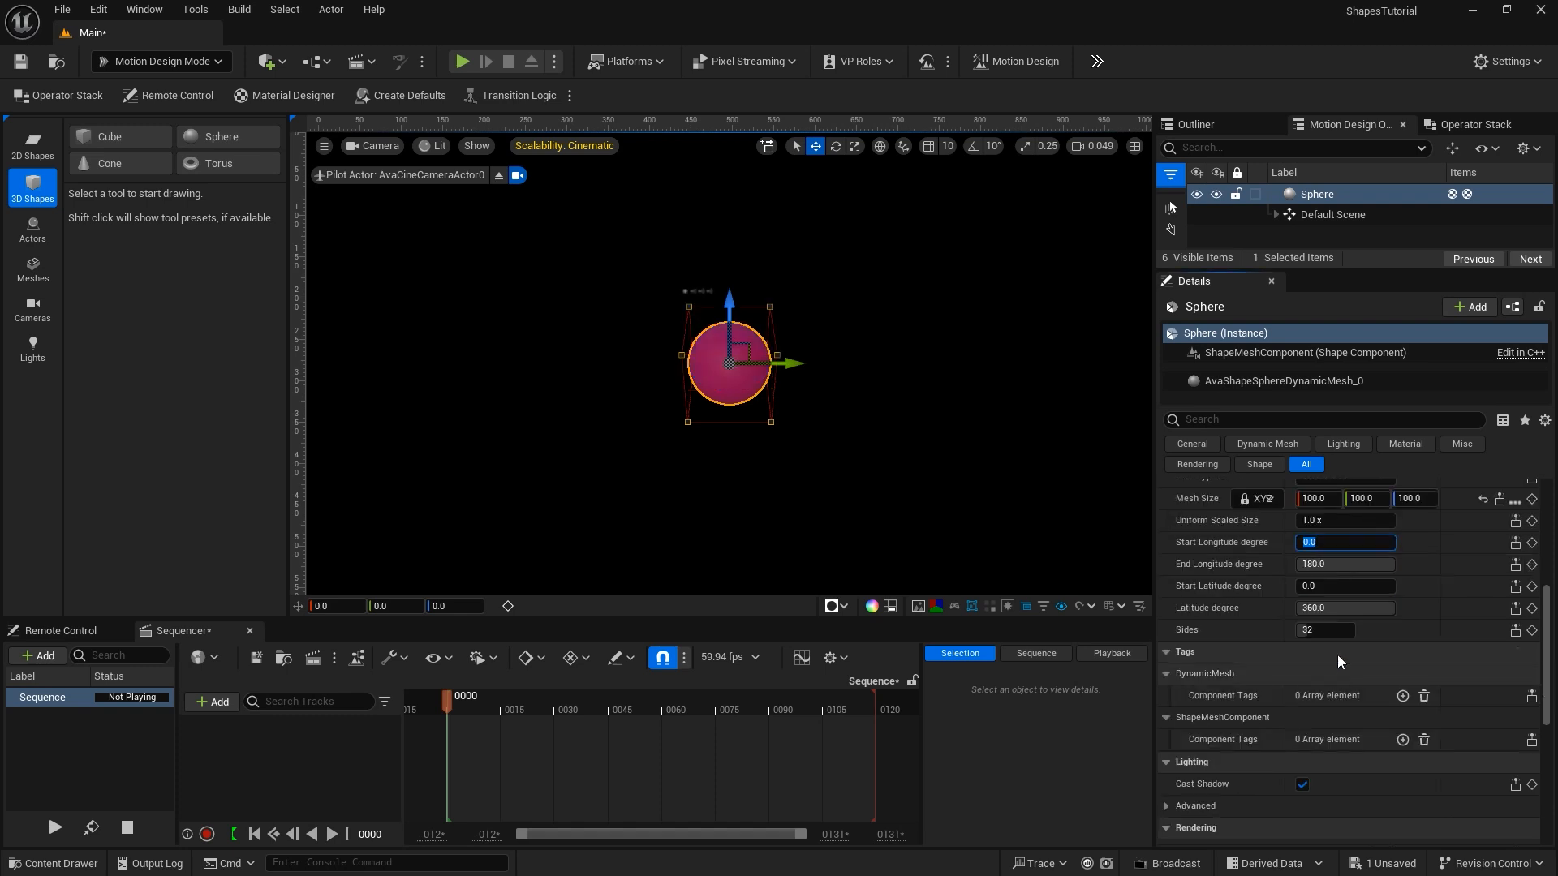
Reduce the sphere's end longitude to about 80.64 degrees and rotate it to -51° on Y.
scroll(1342, 647, up, 2)
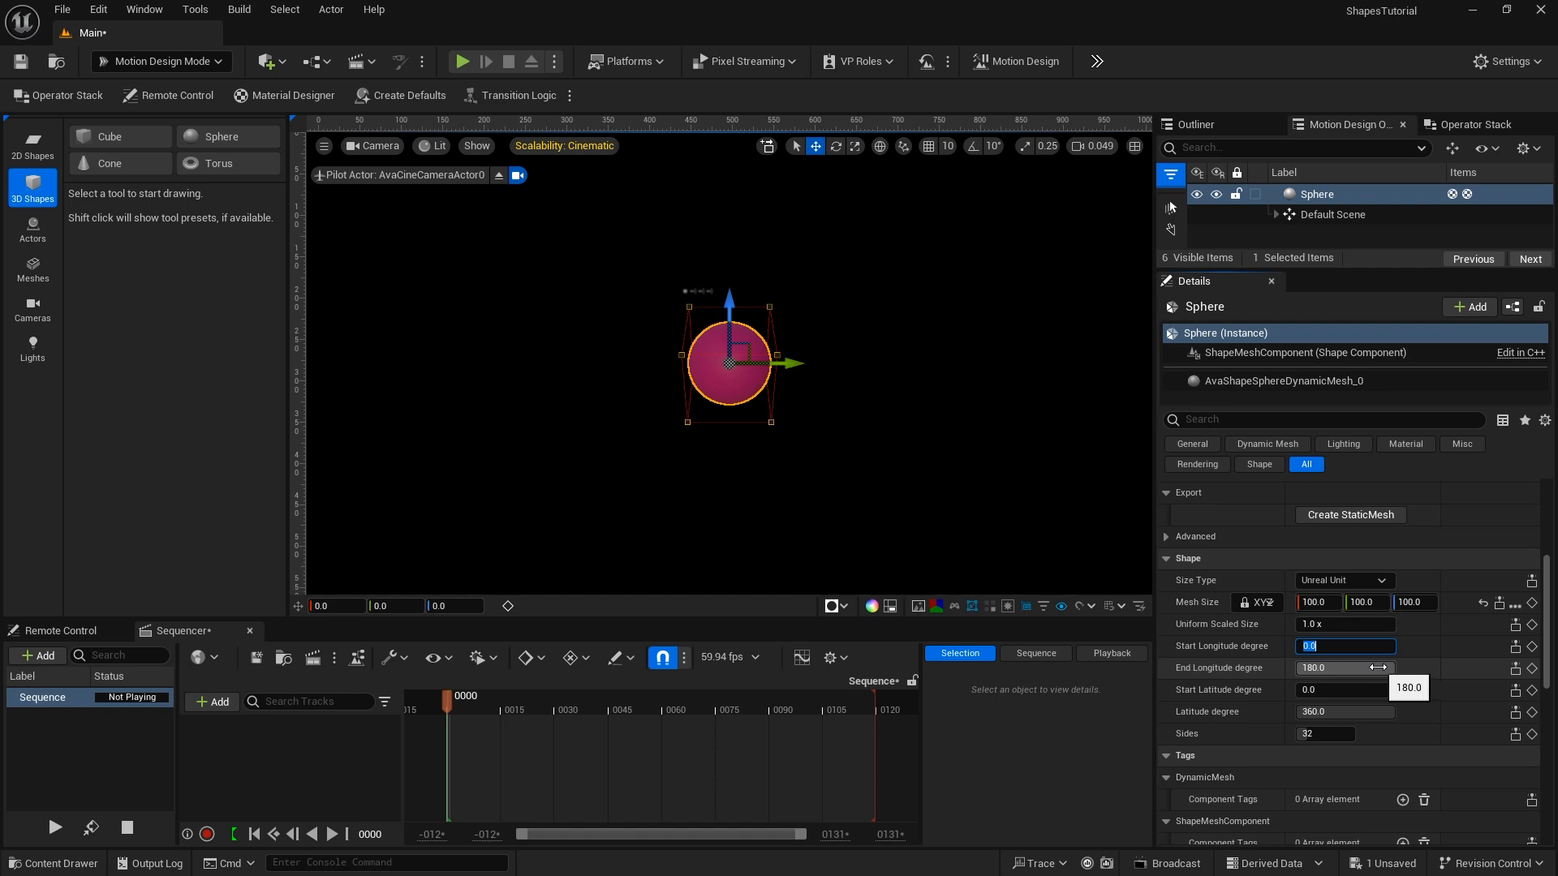
drag(1380, 669, 1347, 669)
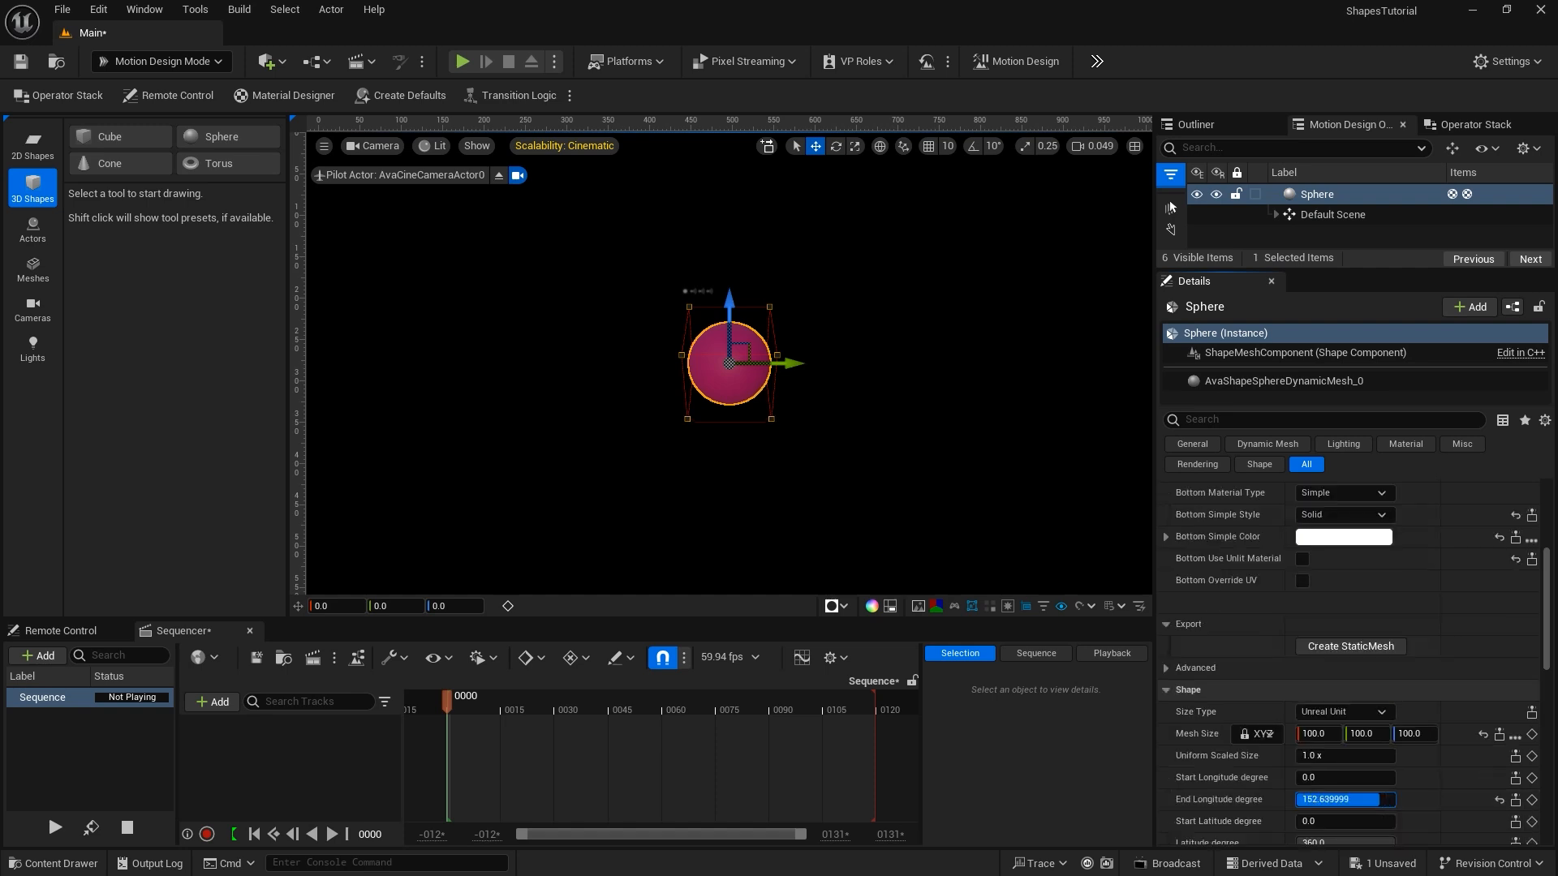
drag(1371, 799, 1335, 799)
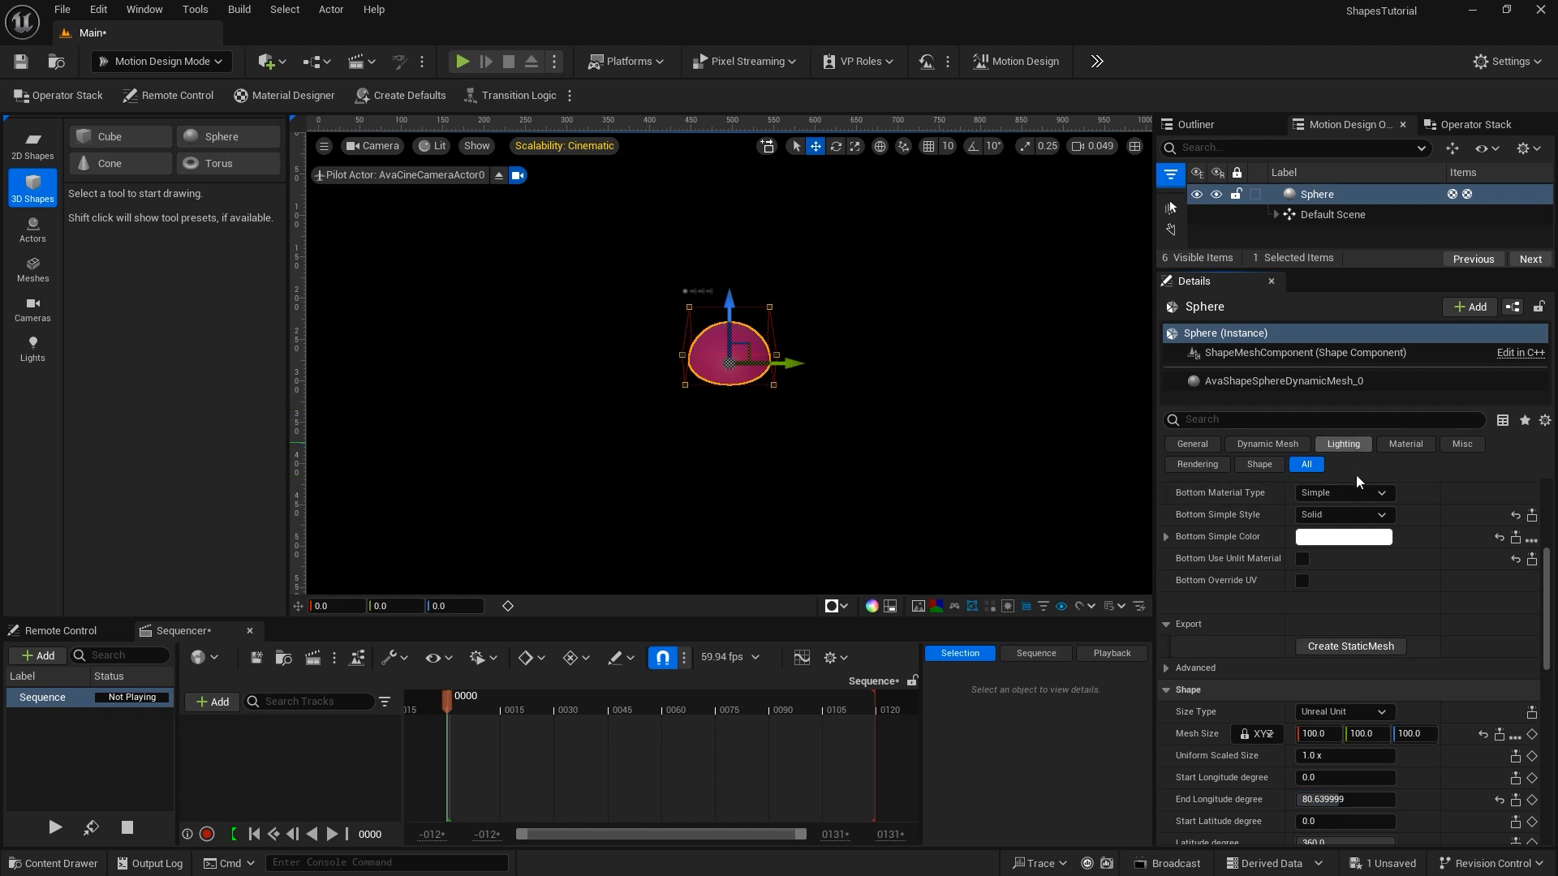
scroll(1352, 487, up, 5)
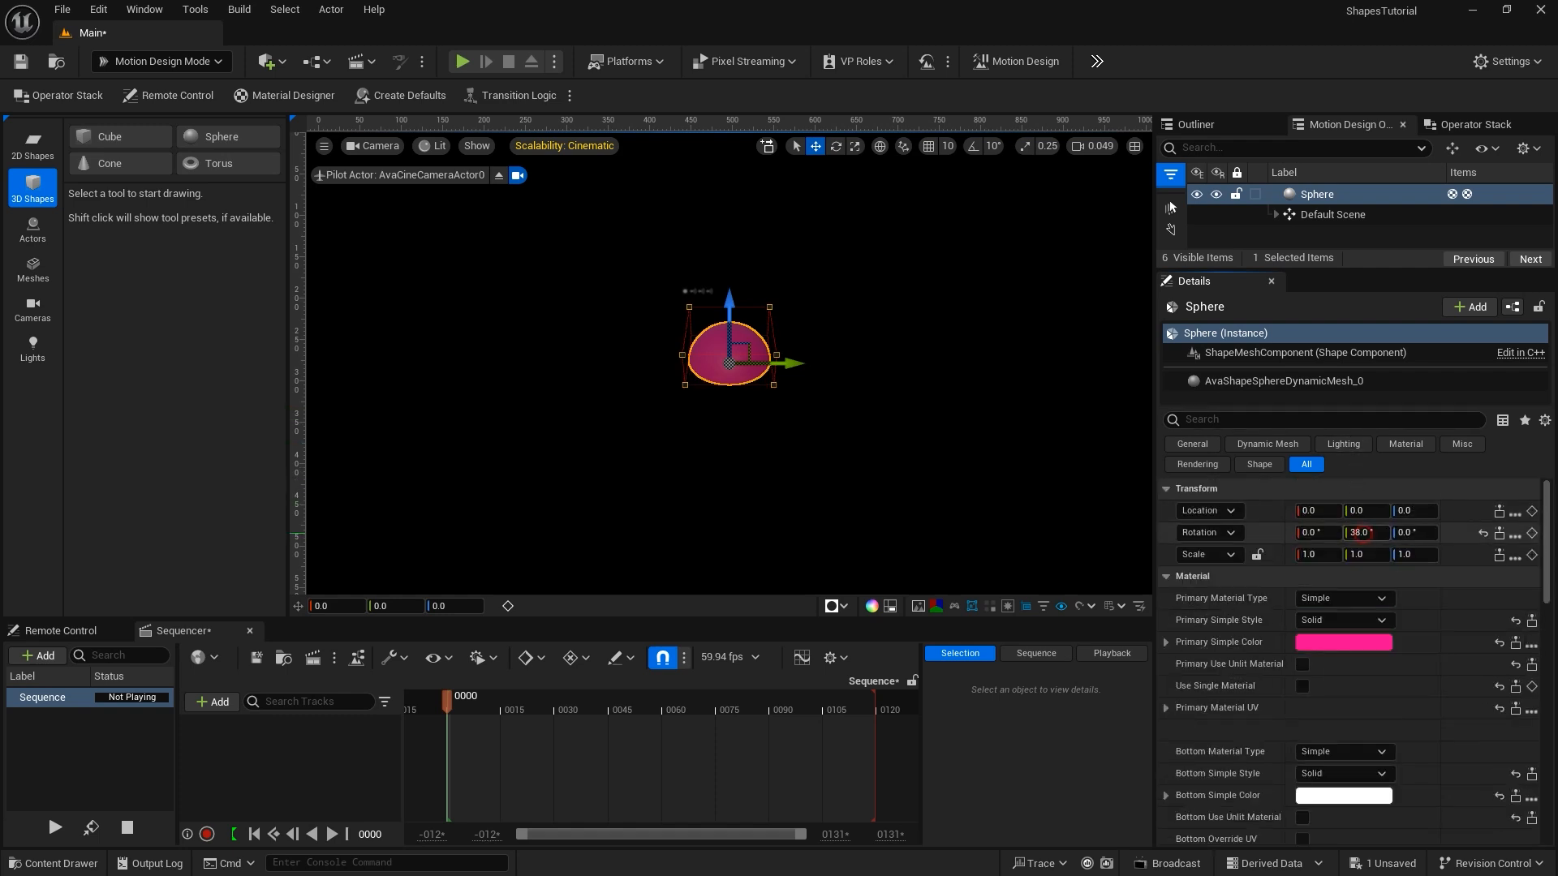
drag(1361, 532, 1316, 532)
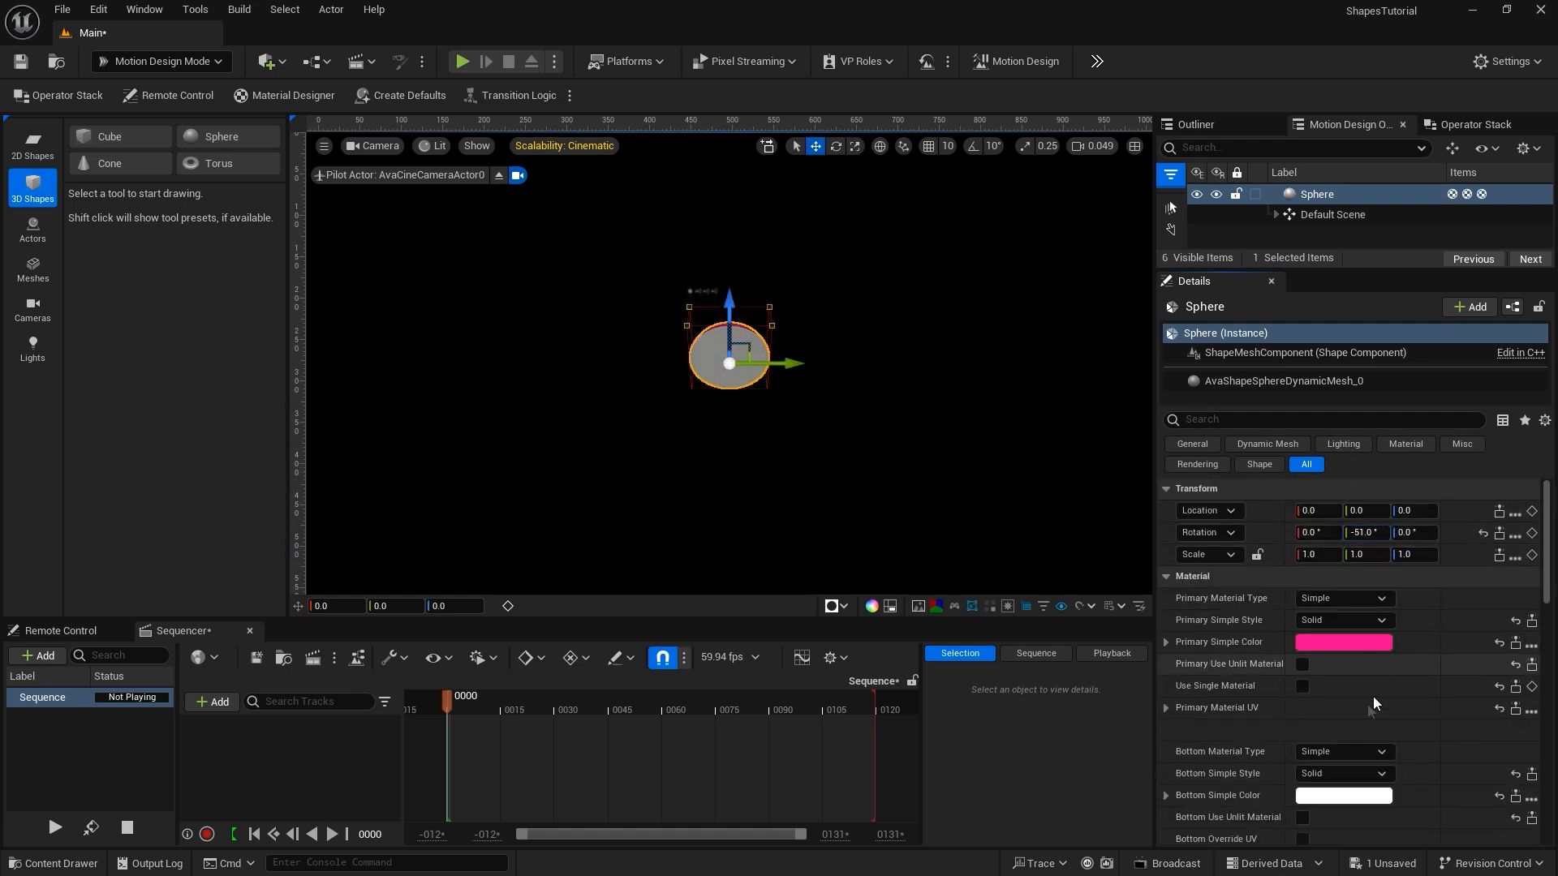
Set the sphere's end longitude back to 180 degrees.
scroll(1365, 704, down, 2)
scroll(1349, 714, down, 8)
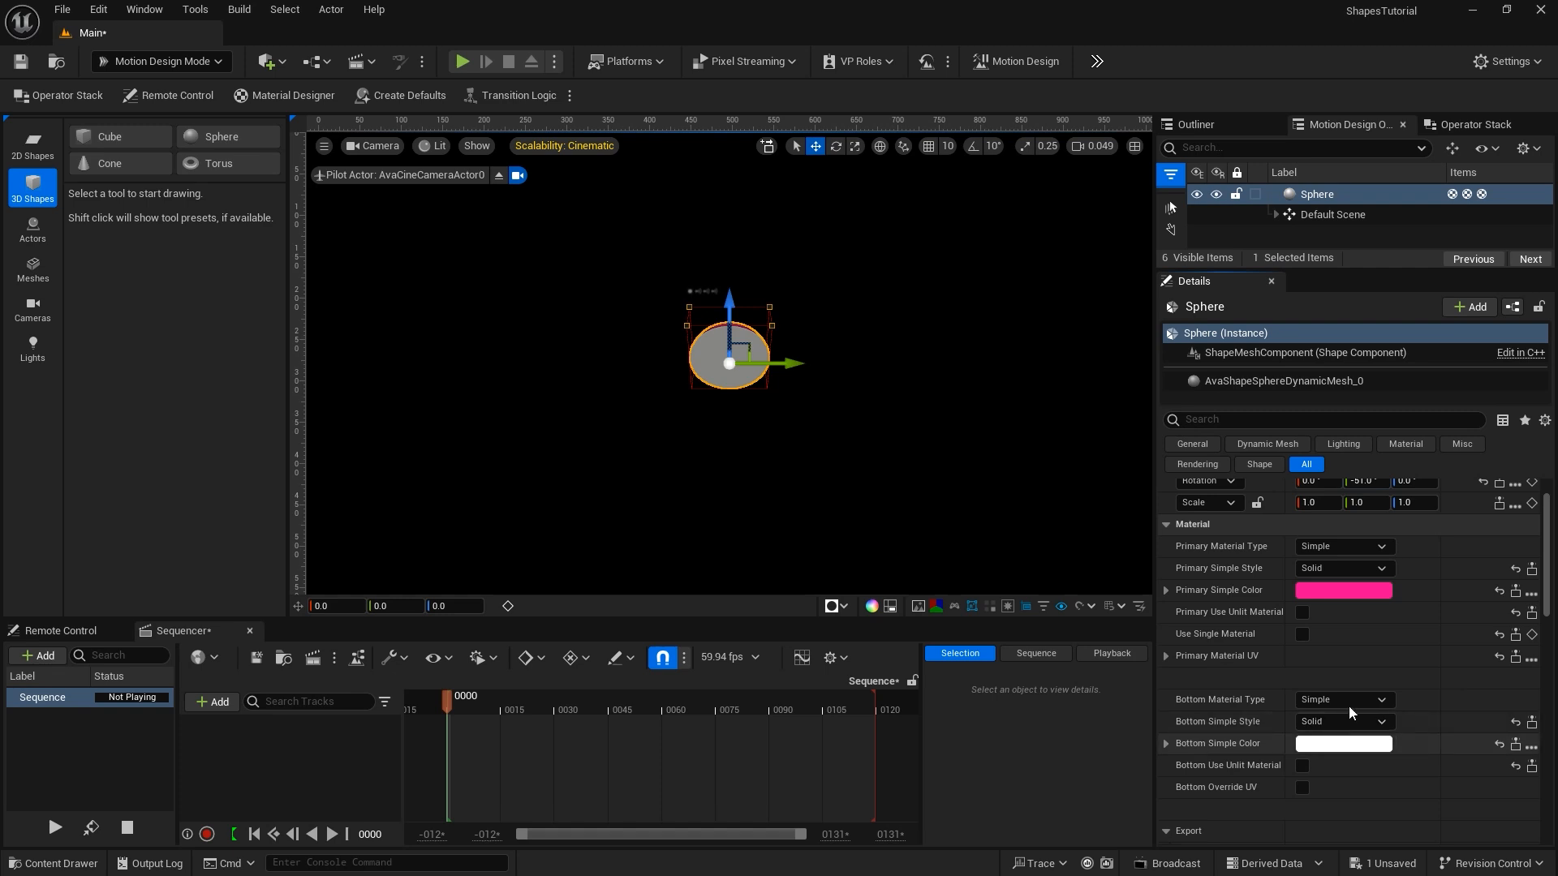
scroll(1365, 720, up, 2)
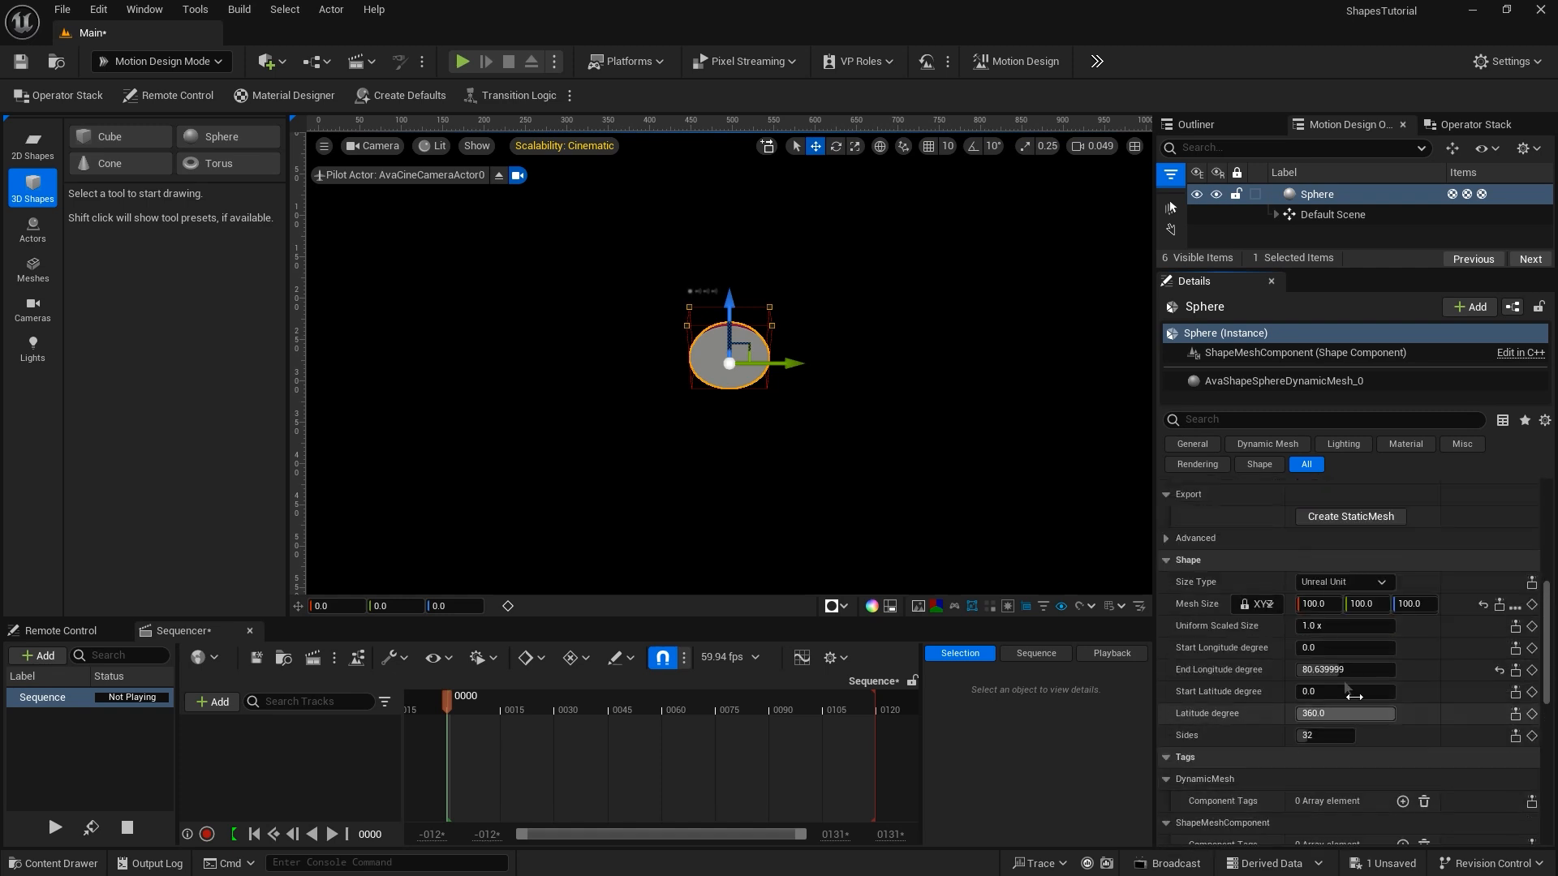
mouse_move(1337, 669)
mouse_down()
mouse_move(1394, 670)
mouse_move(1331, 670)
mouse_up()
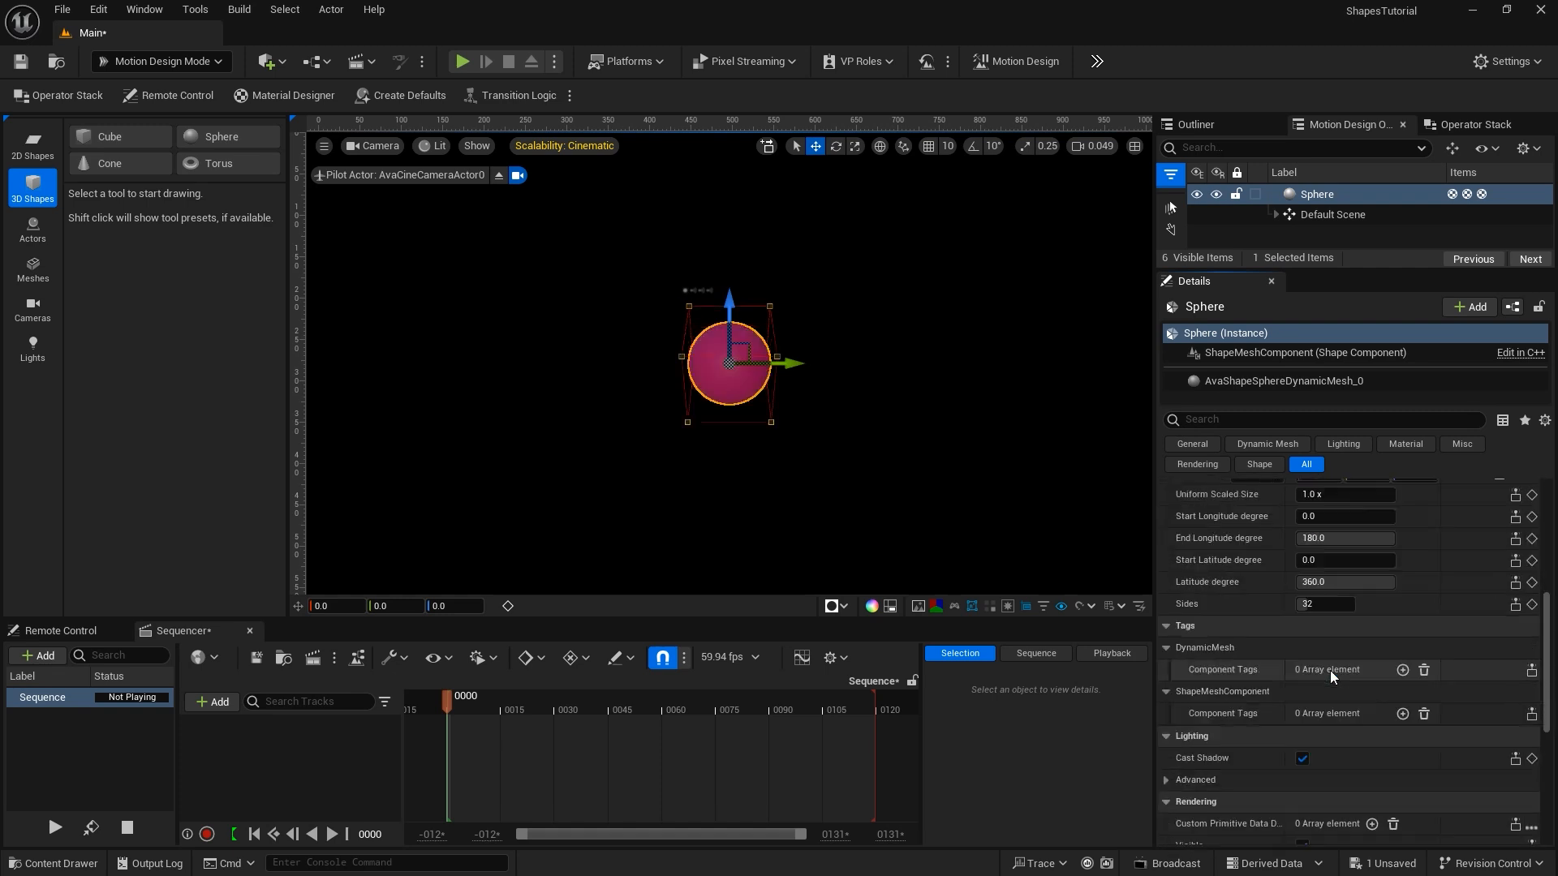
scroll(1347, 618, down, 2)
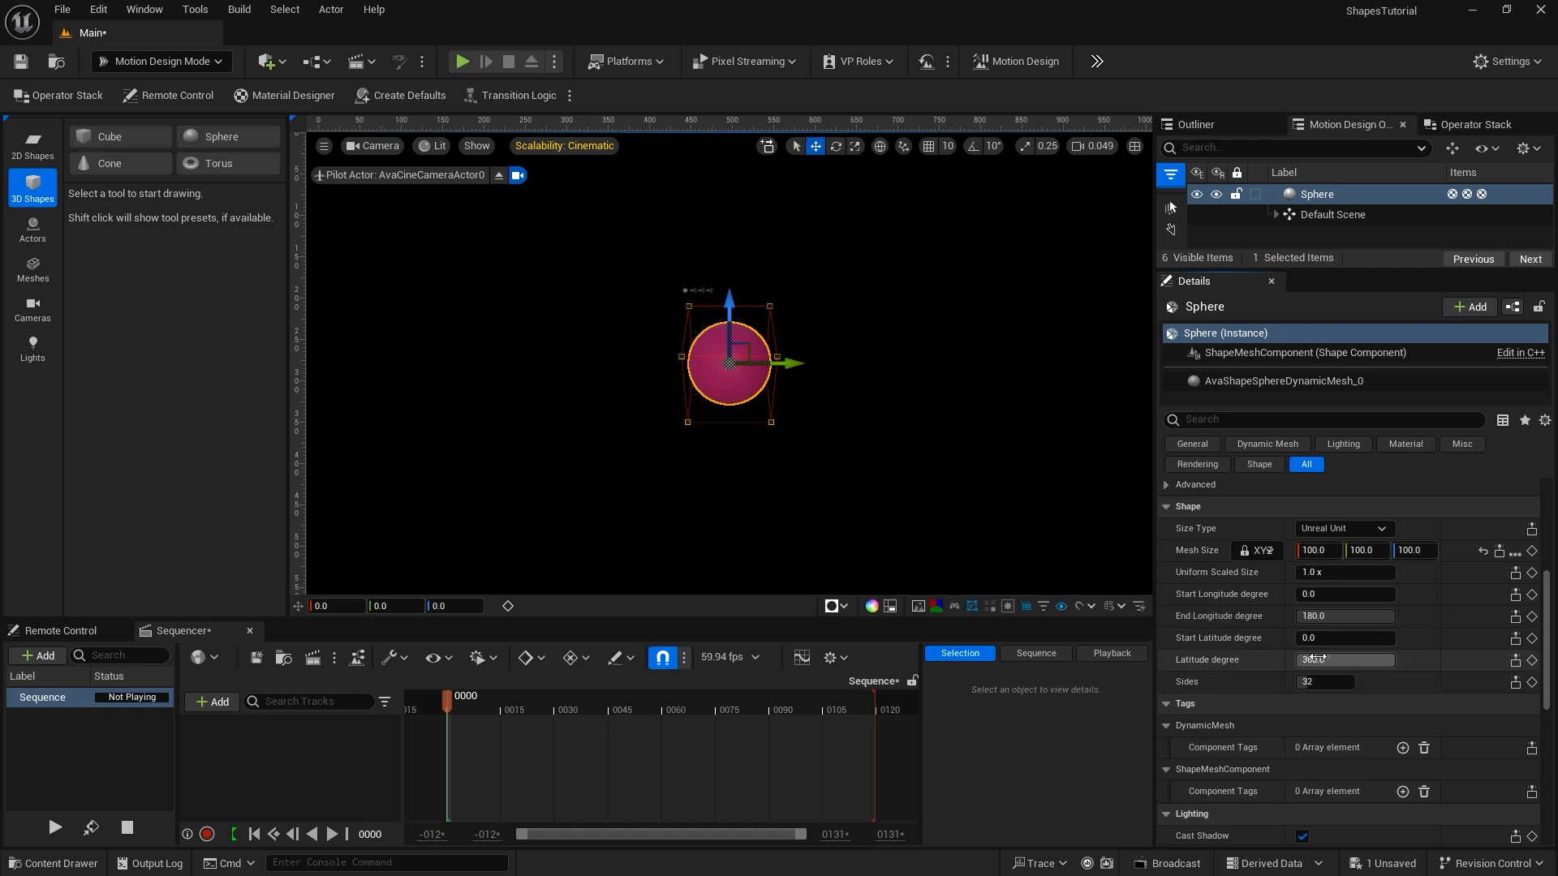
Set the sphere's latitude degree to 180 and try adjusting its start latitude.
click(1345, 661)
text(1)
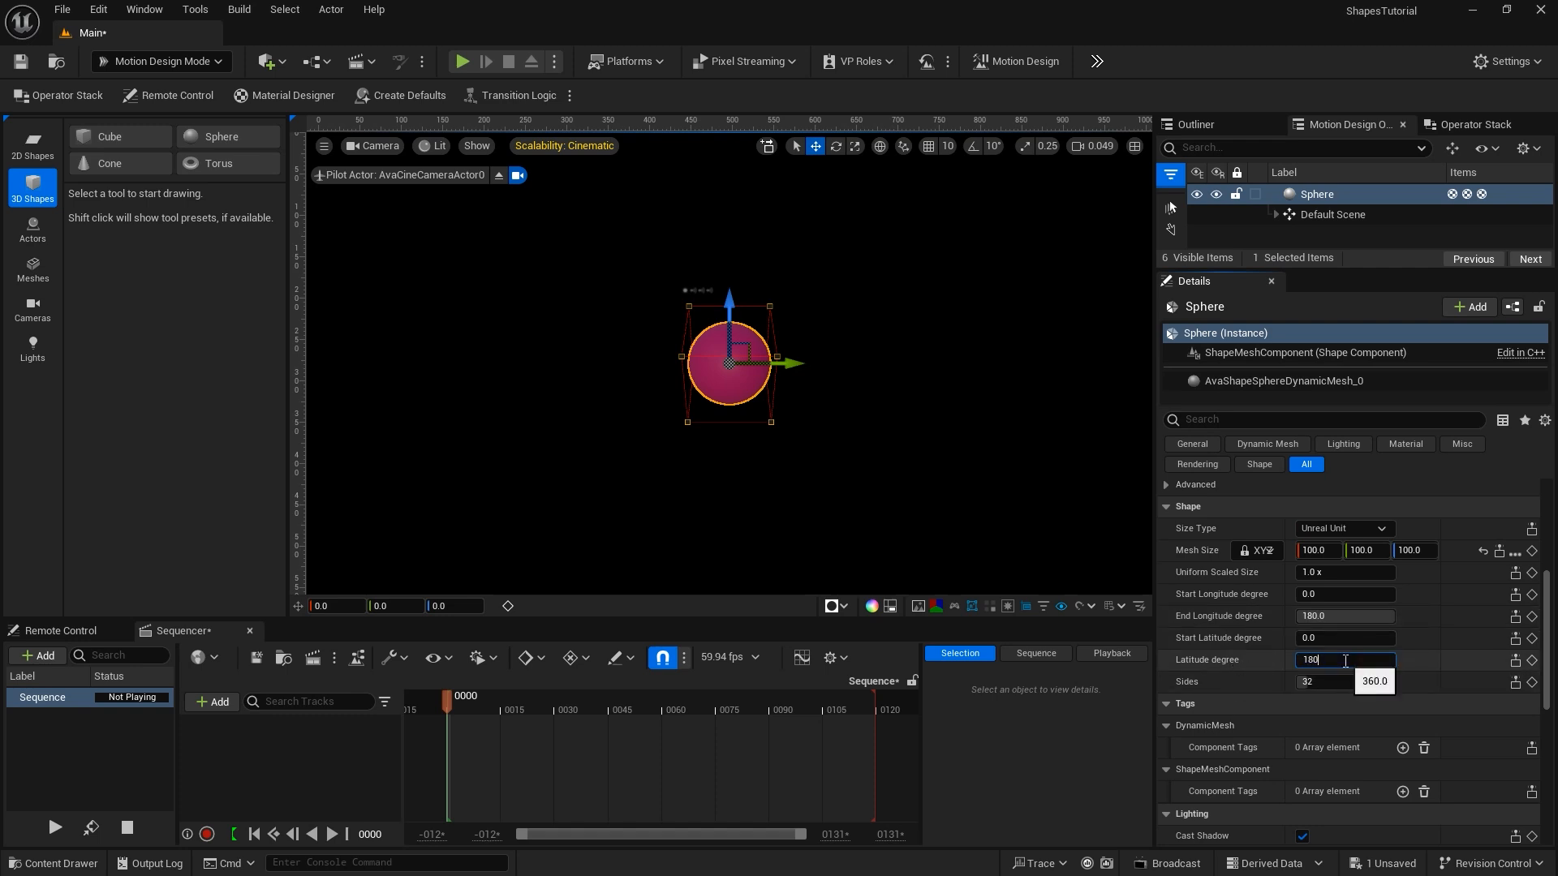
text(80)
key(Return)
scroll(1344, 660, up, 5)
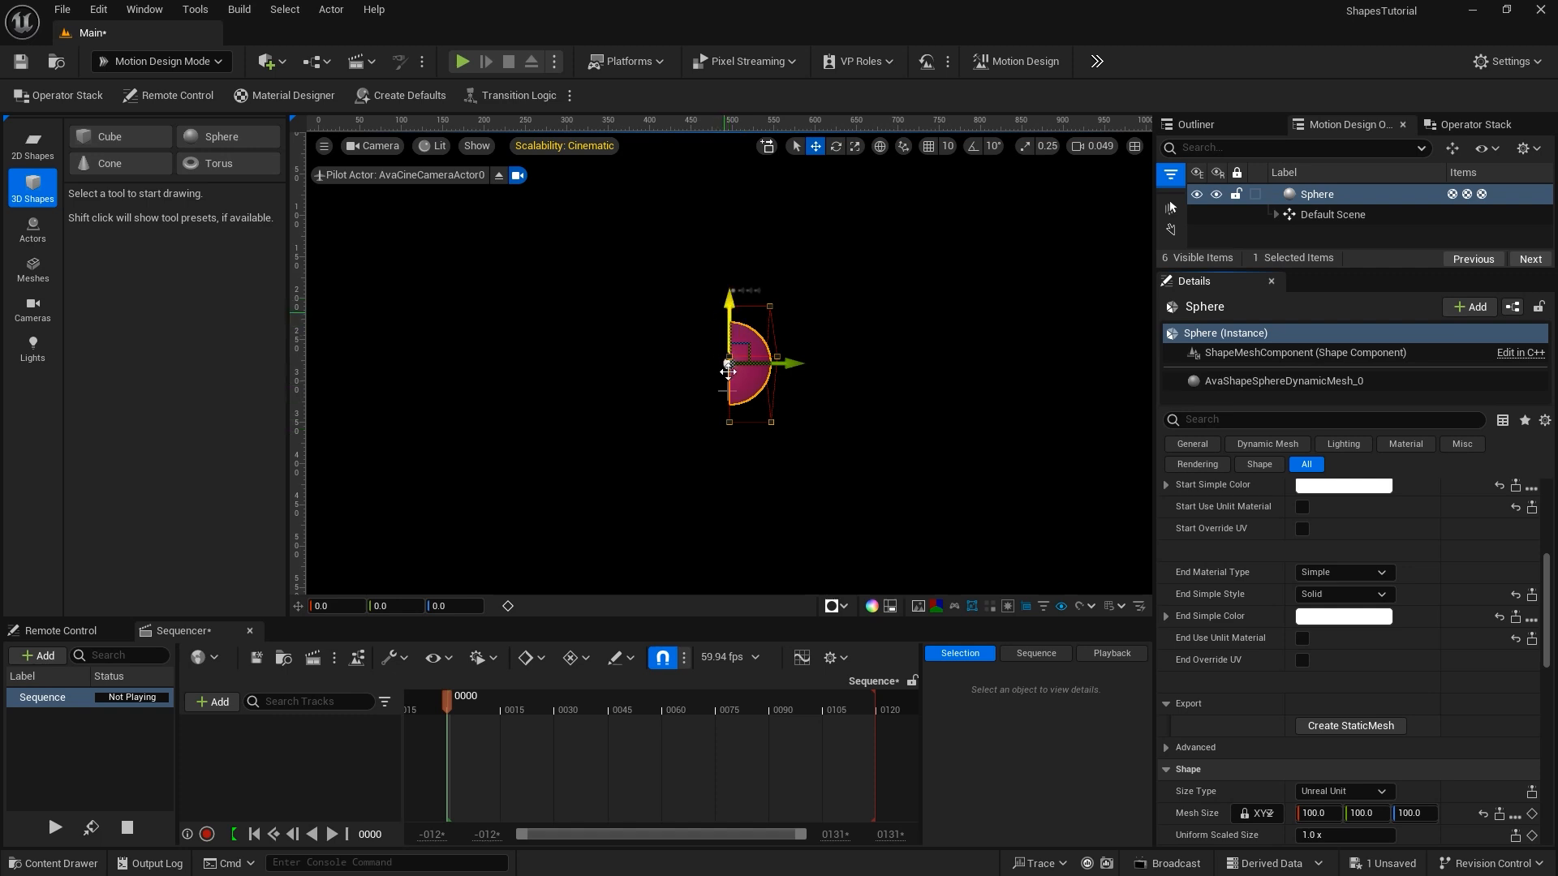
scroll(1331, 709, down, 3)
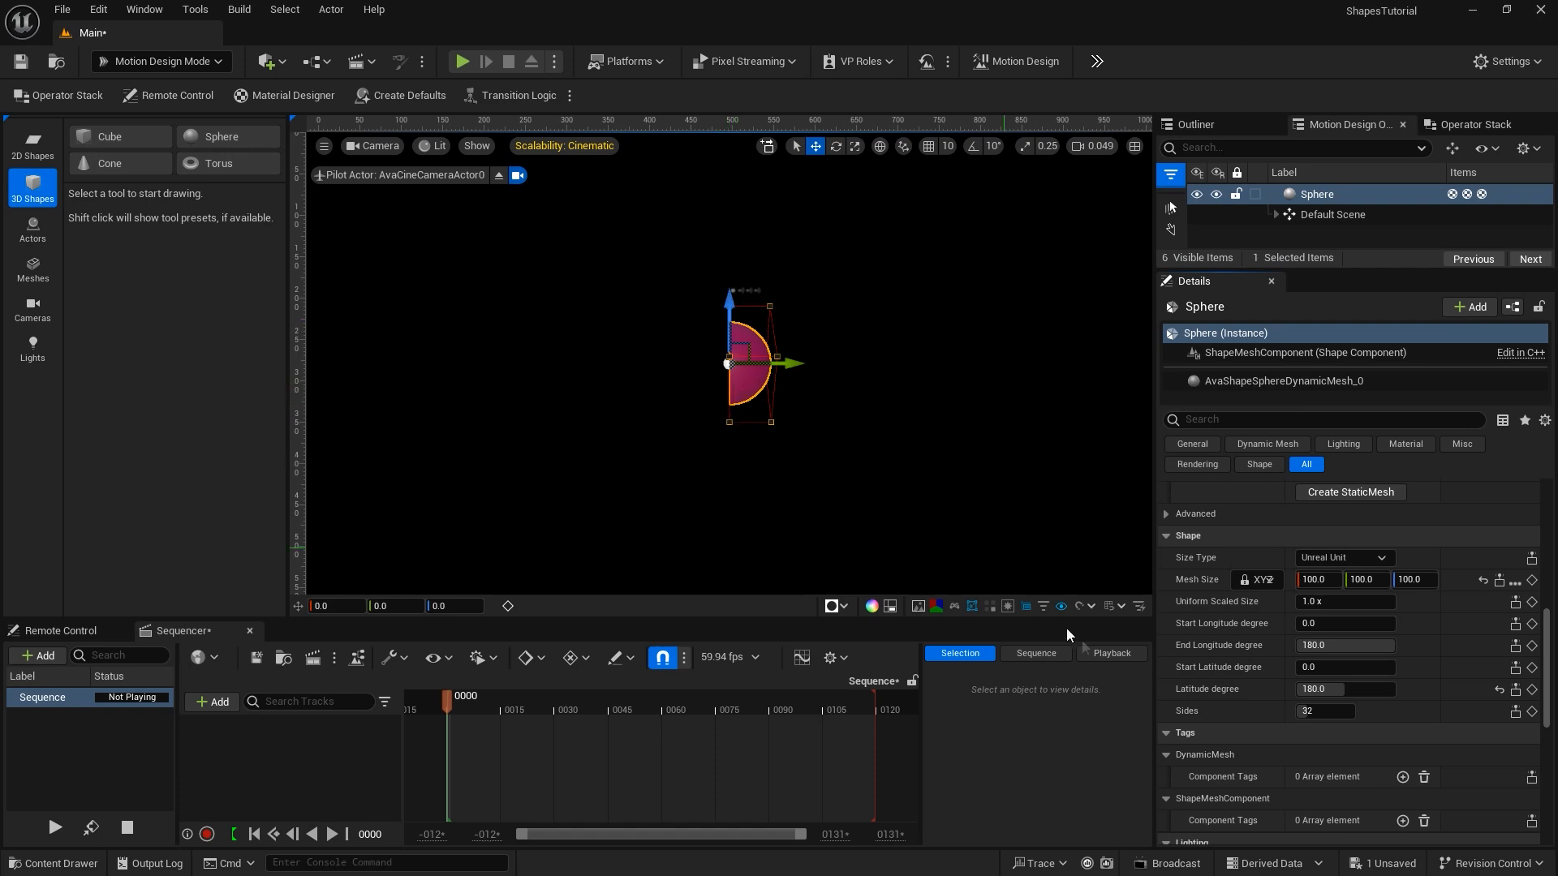
mouse_move(1328, 669)
mouse_down()
mouse_move(1383, 668)
mouse_move(1325, 669)
mouse_up()
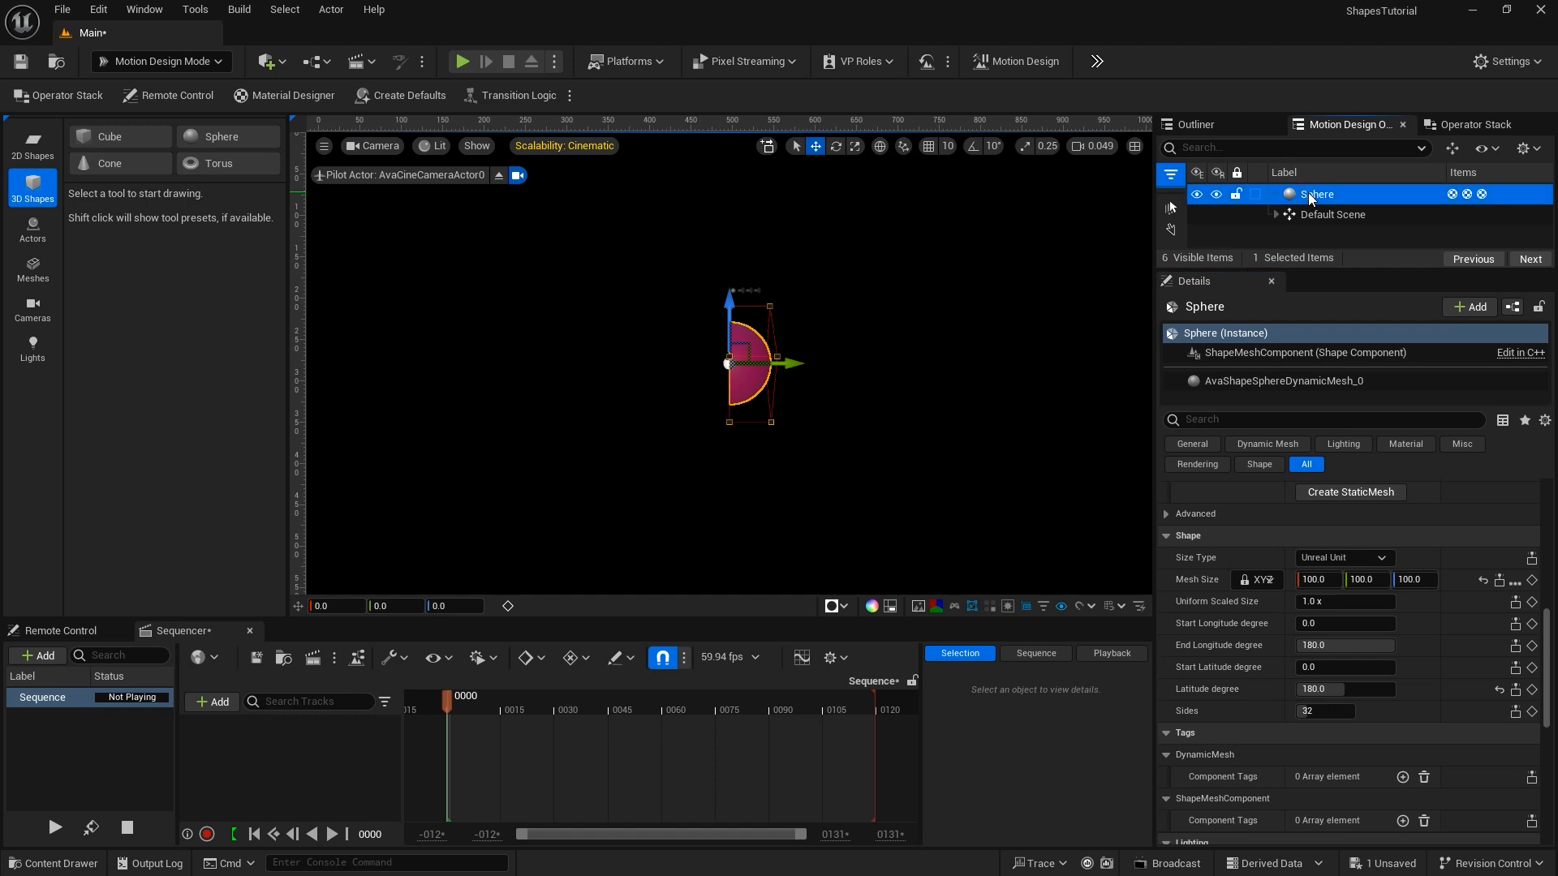
Delete the sphere and add a 3D cone to the scene.
key(Delete)
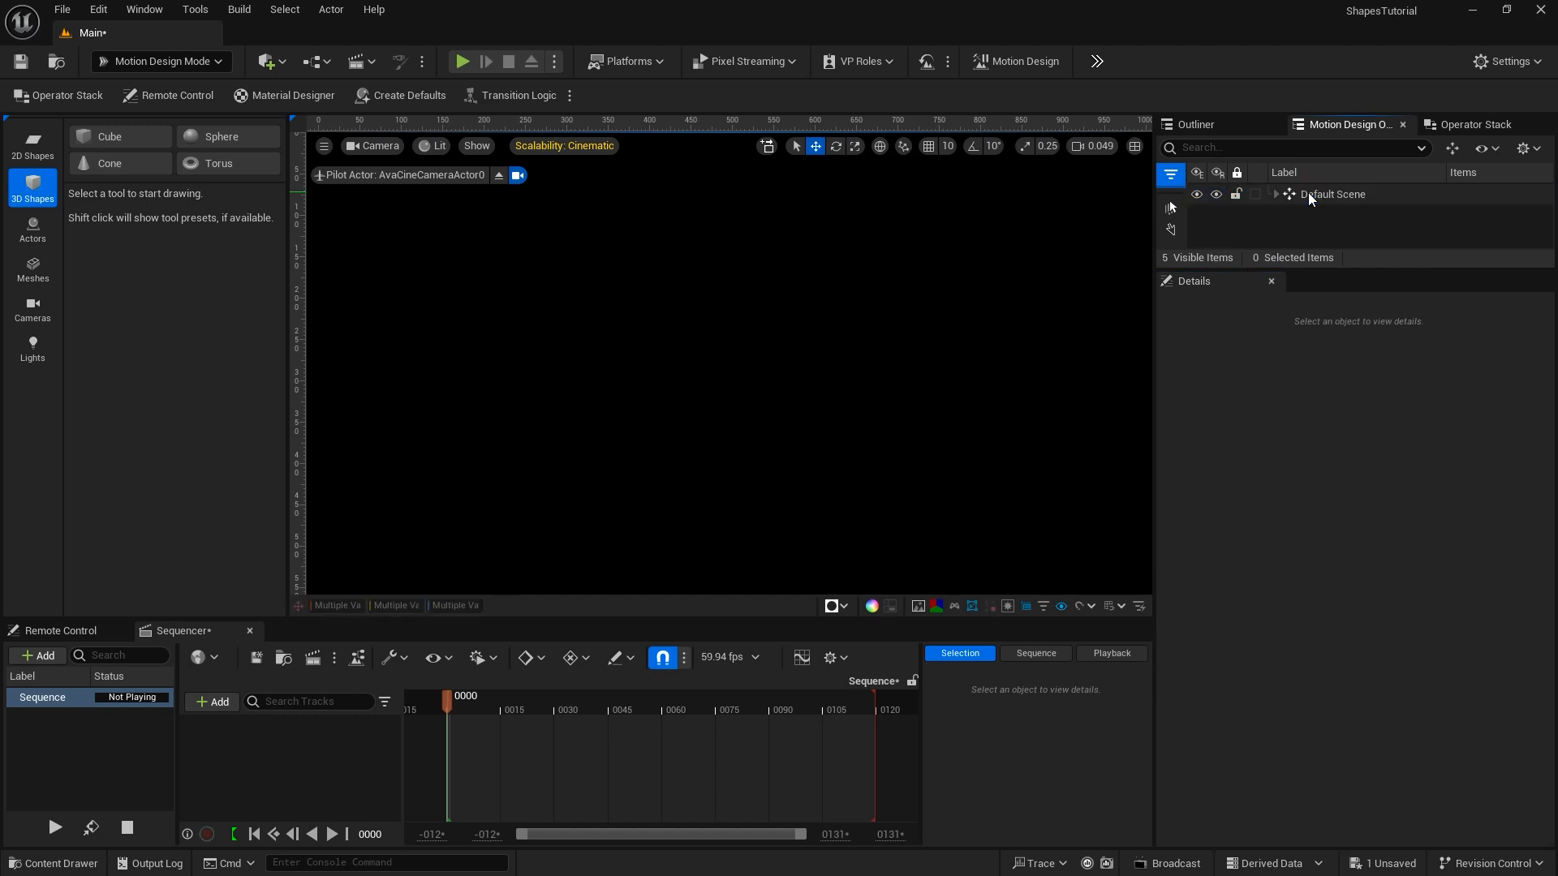
click(110, 163)
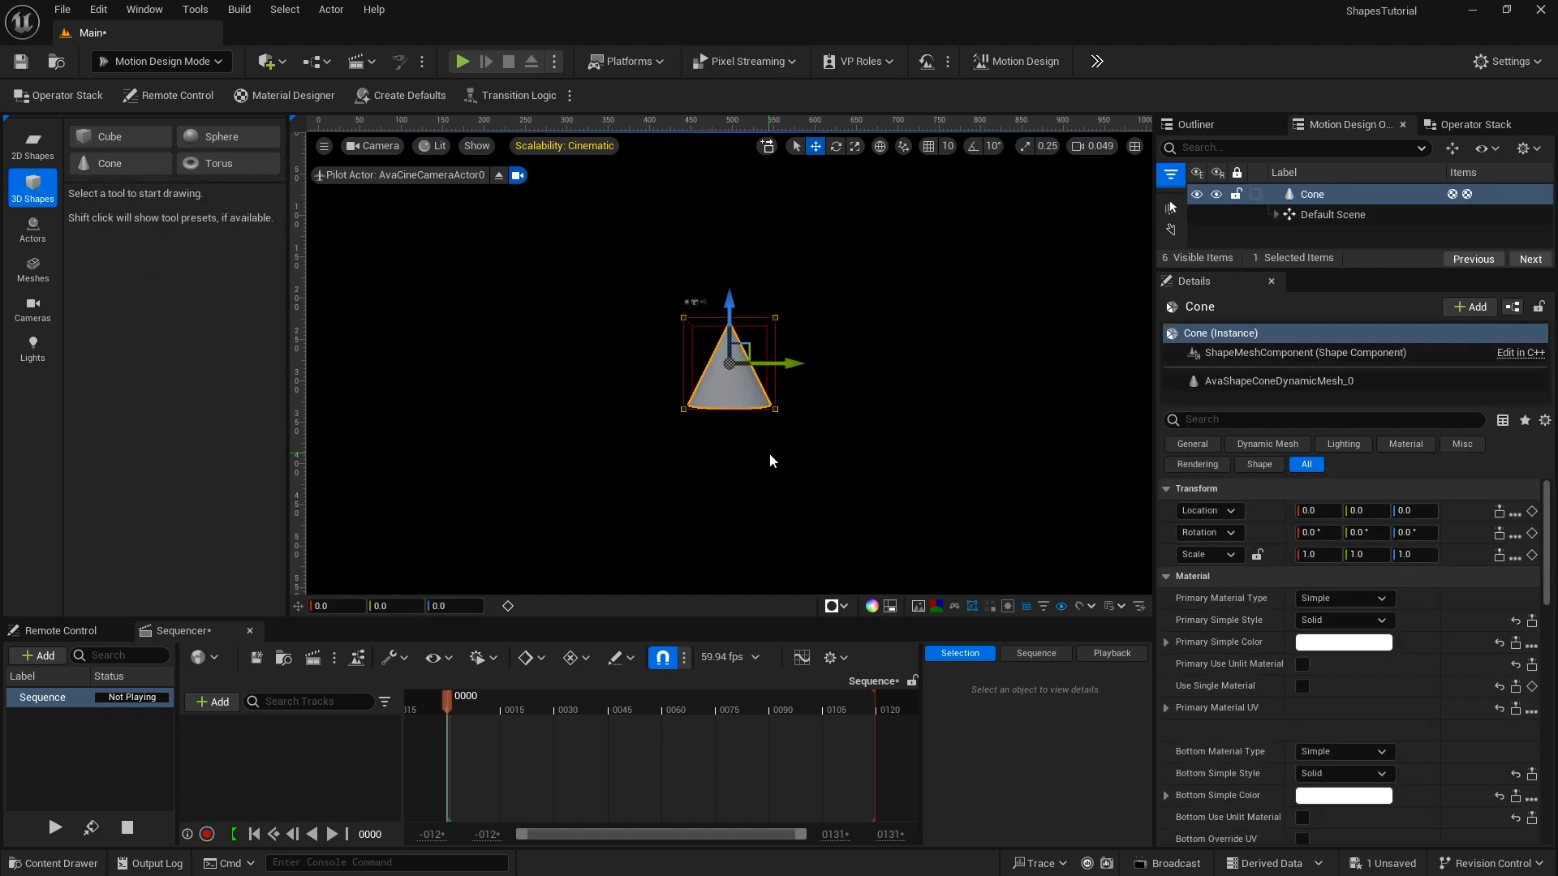
Raise the cone's top radius ratio to about 0.35 so its tip is cut flat.
scroll(1259, 542, down, 2)
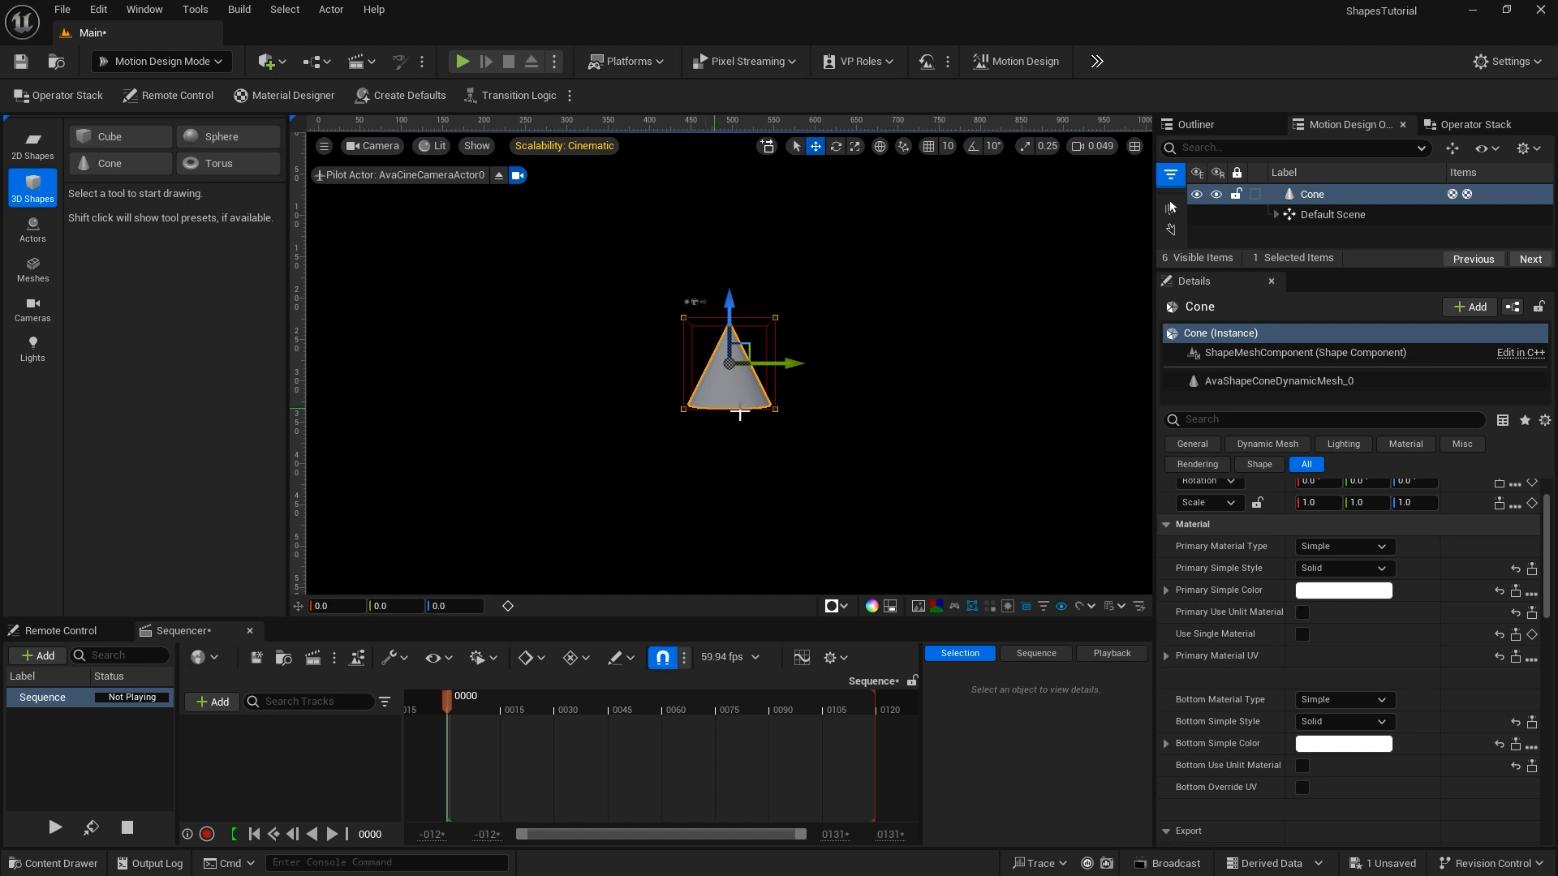
scroll(1230, 610, down, 10)
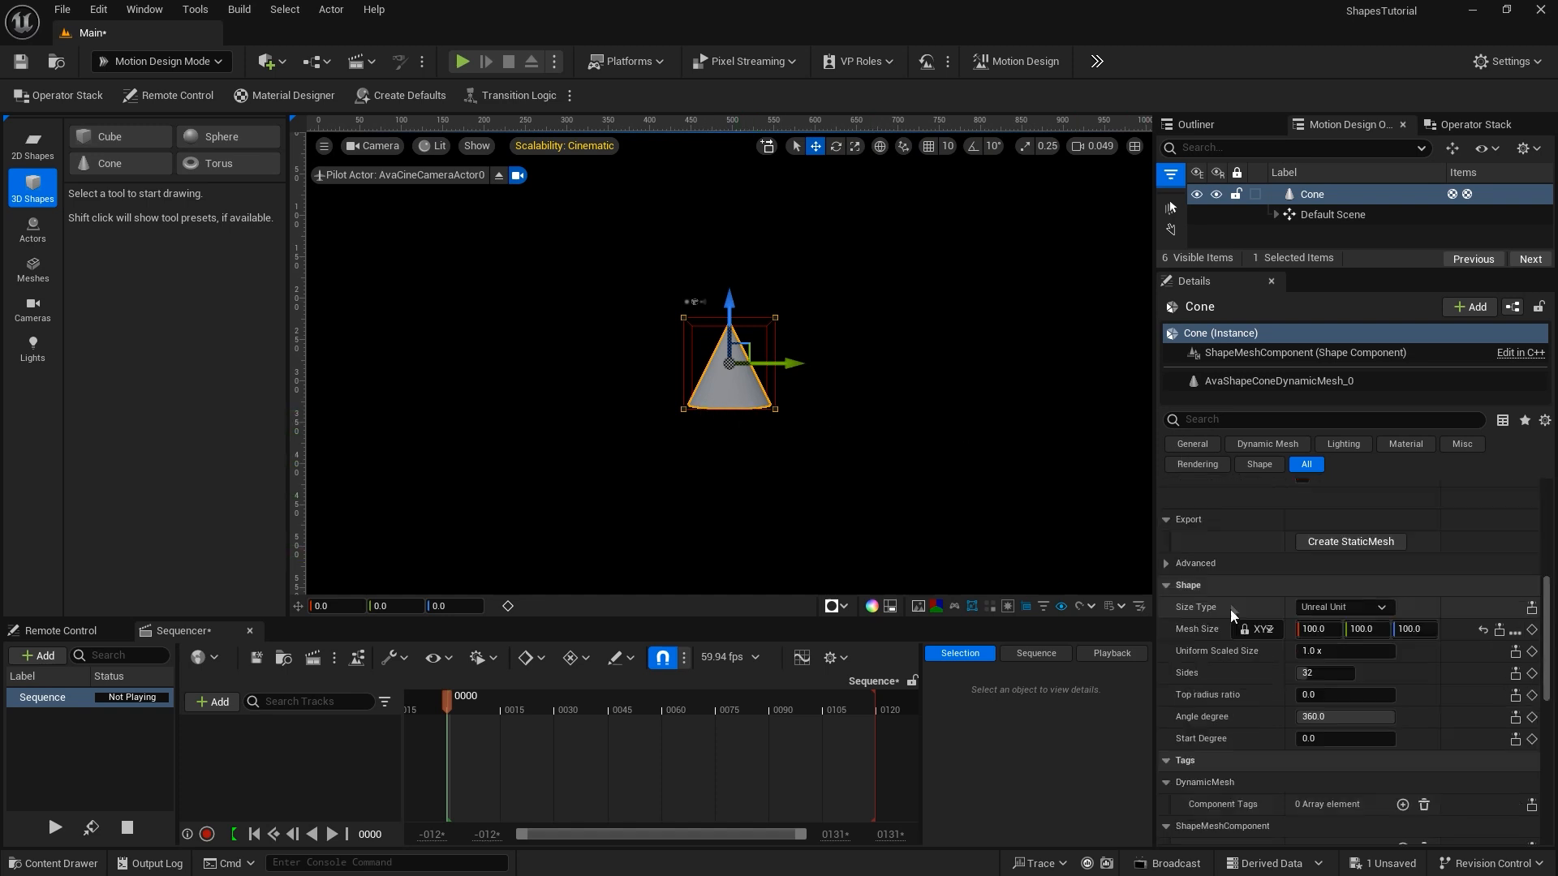
scroll(1230, 594, down, 1)
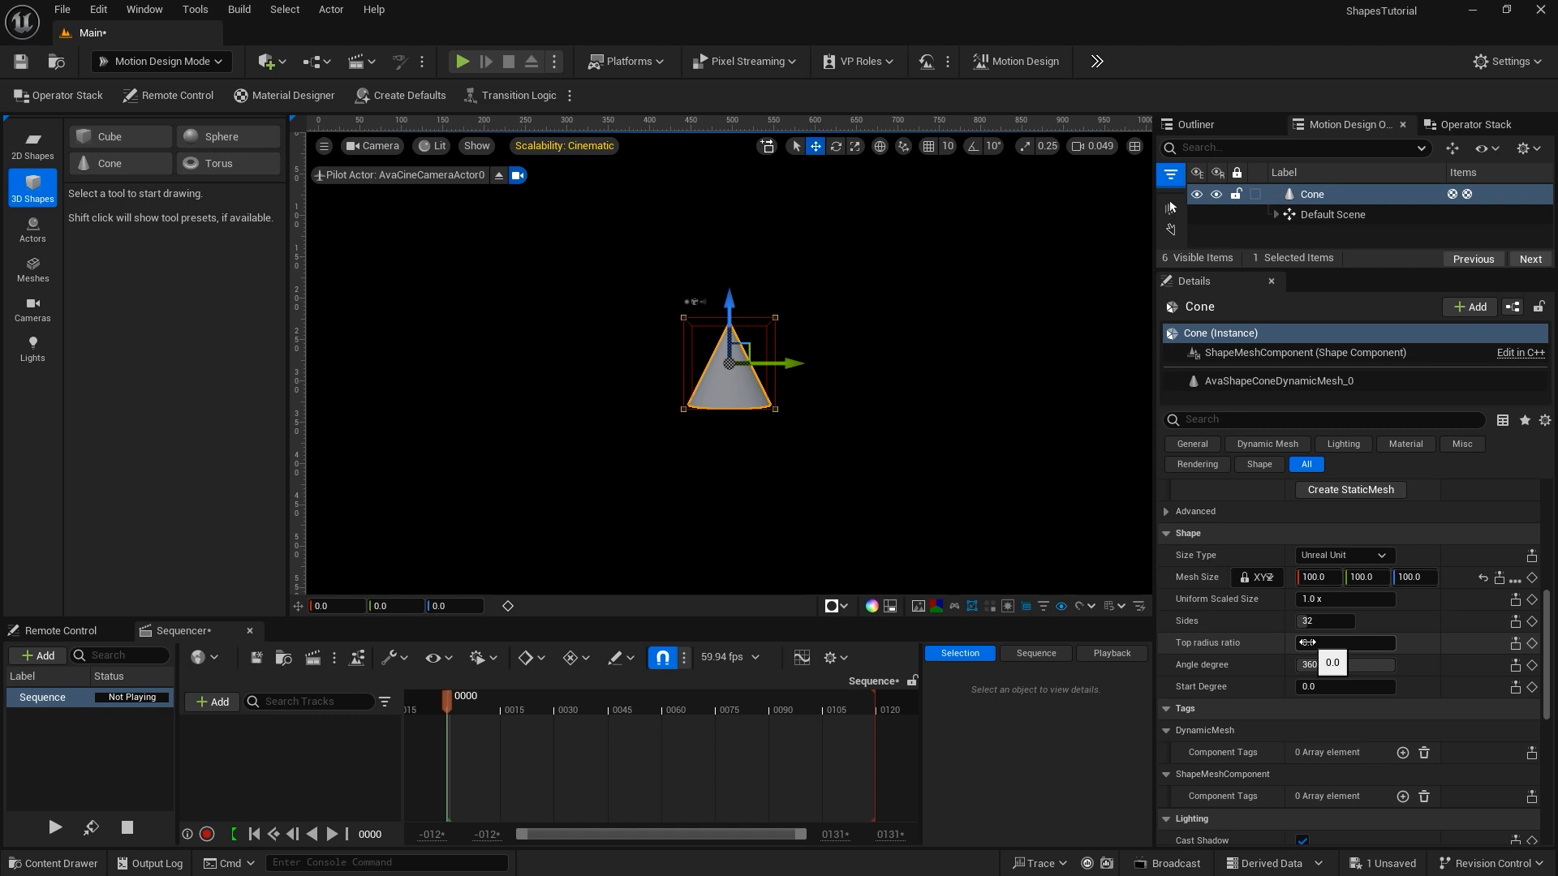
drag(1320, 643, 1363, 643)
mouse_move(1320, 774)
mouse_down()
mouse_move(1394, 774)
mouse_move(1327, 774)
mouse_up()
scroll(1312, 633, up, 10)
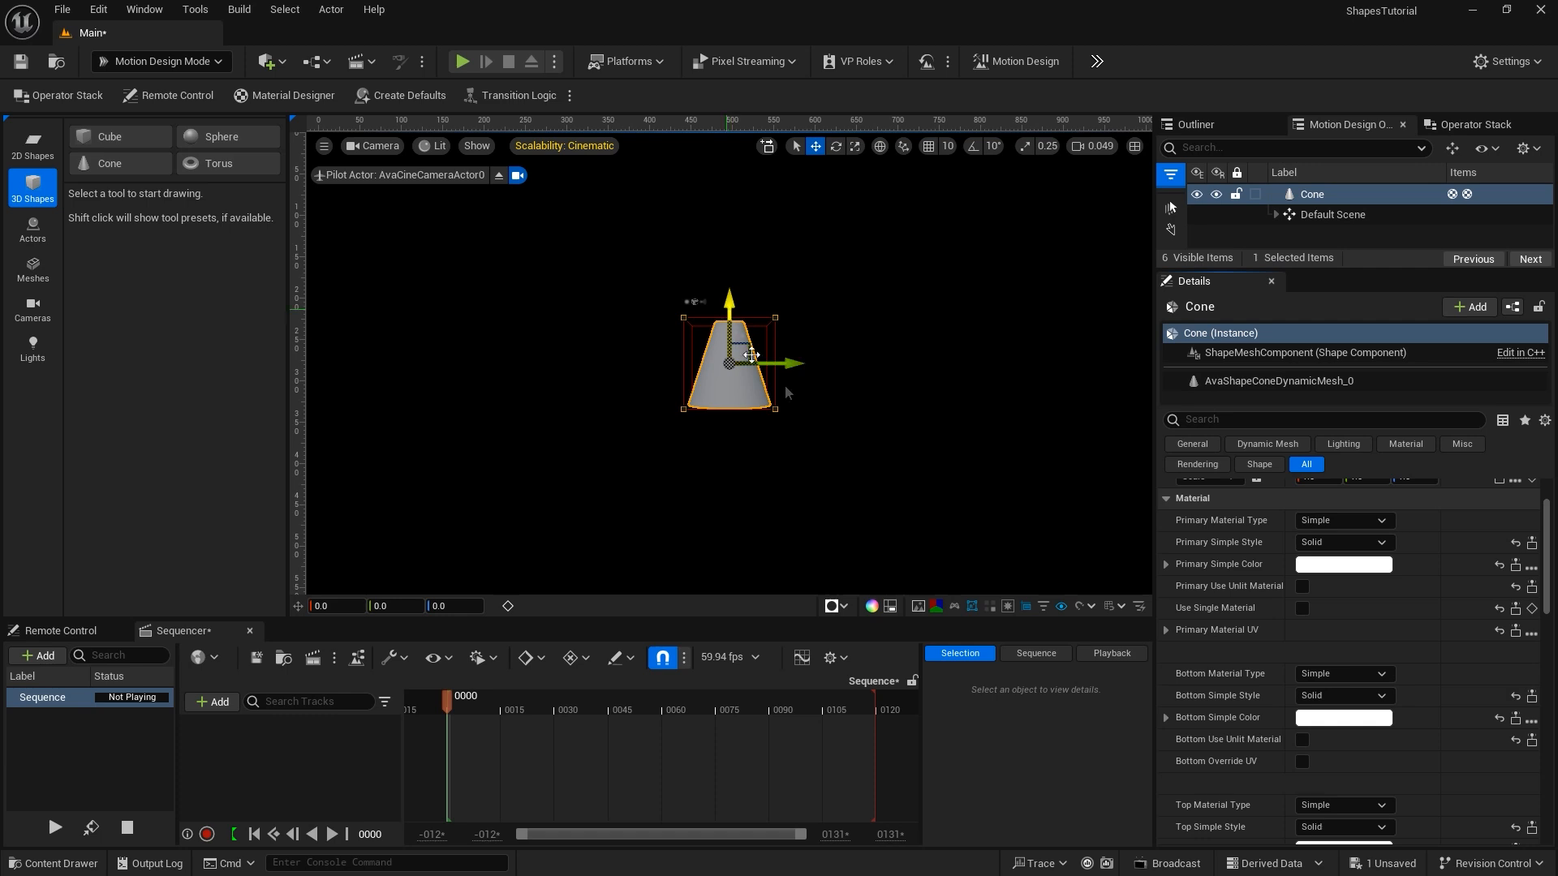
Set the cone's angle degree to 180 and its start degree to 360.
scroll(1249, 637, down, 2)
scroll(1239, 630, down, 8)
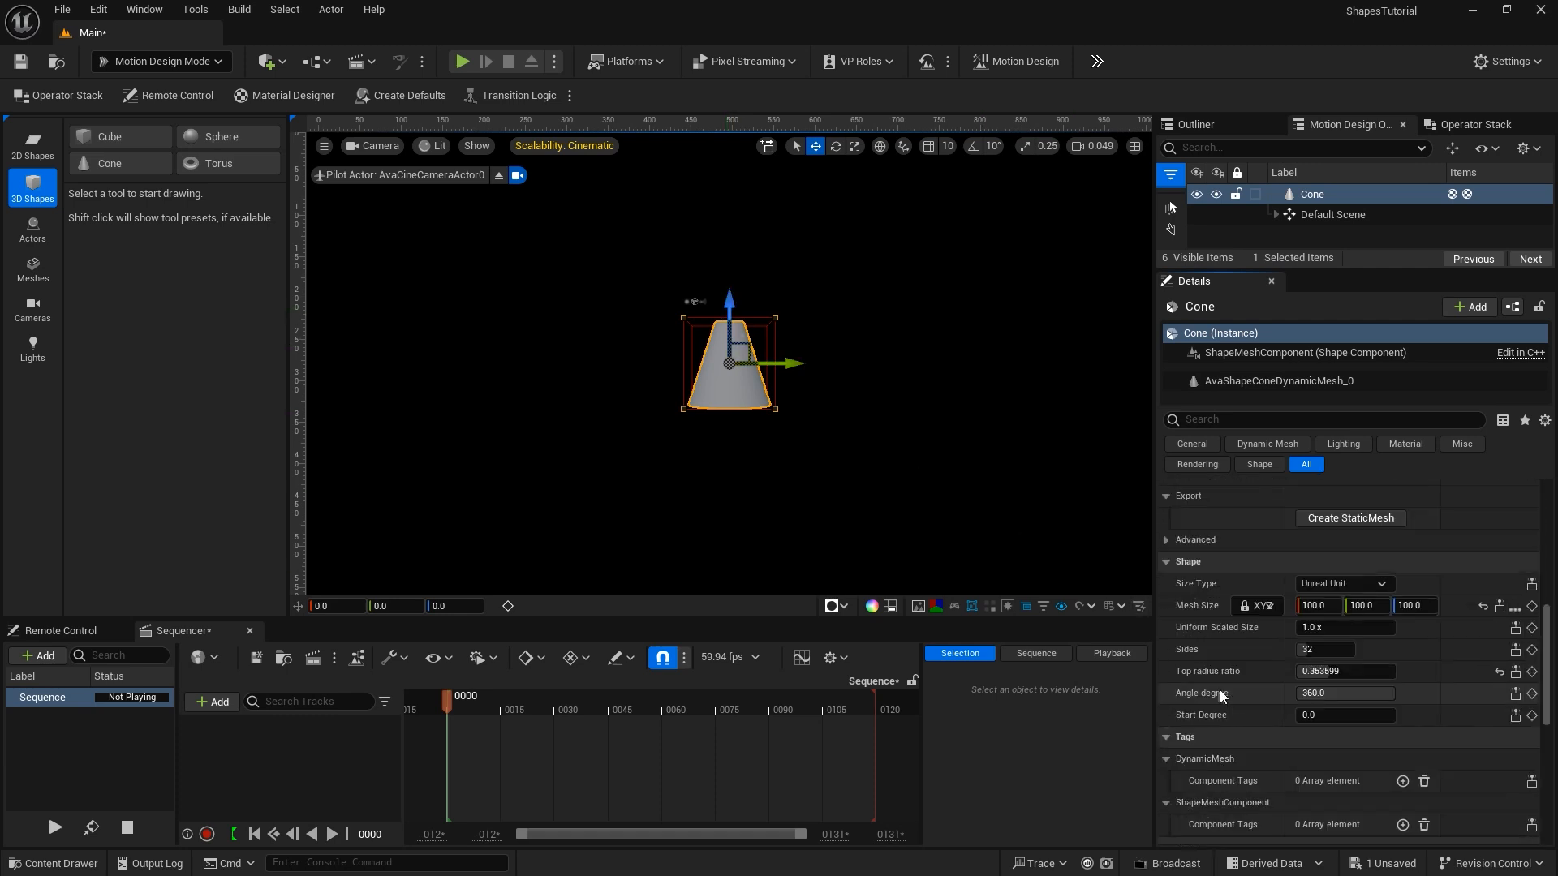
click(1347, 694)
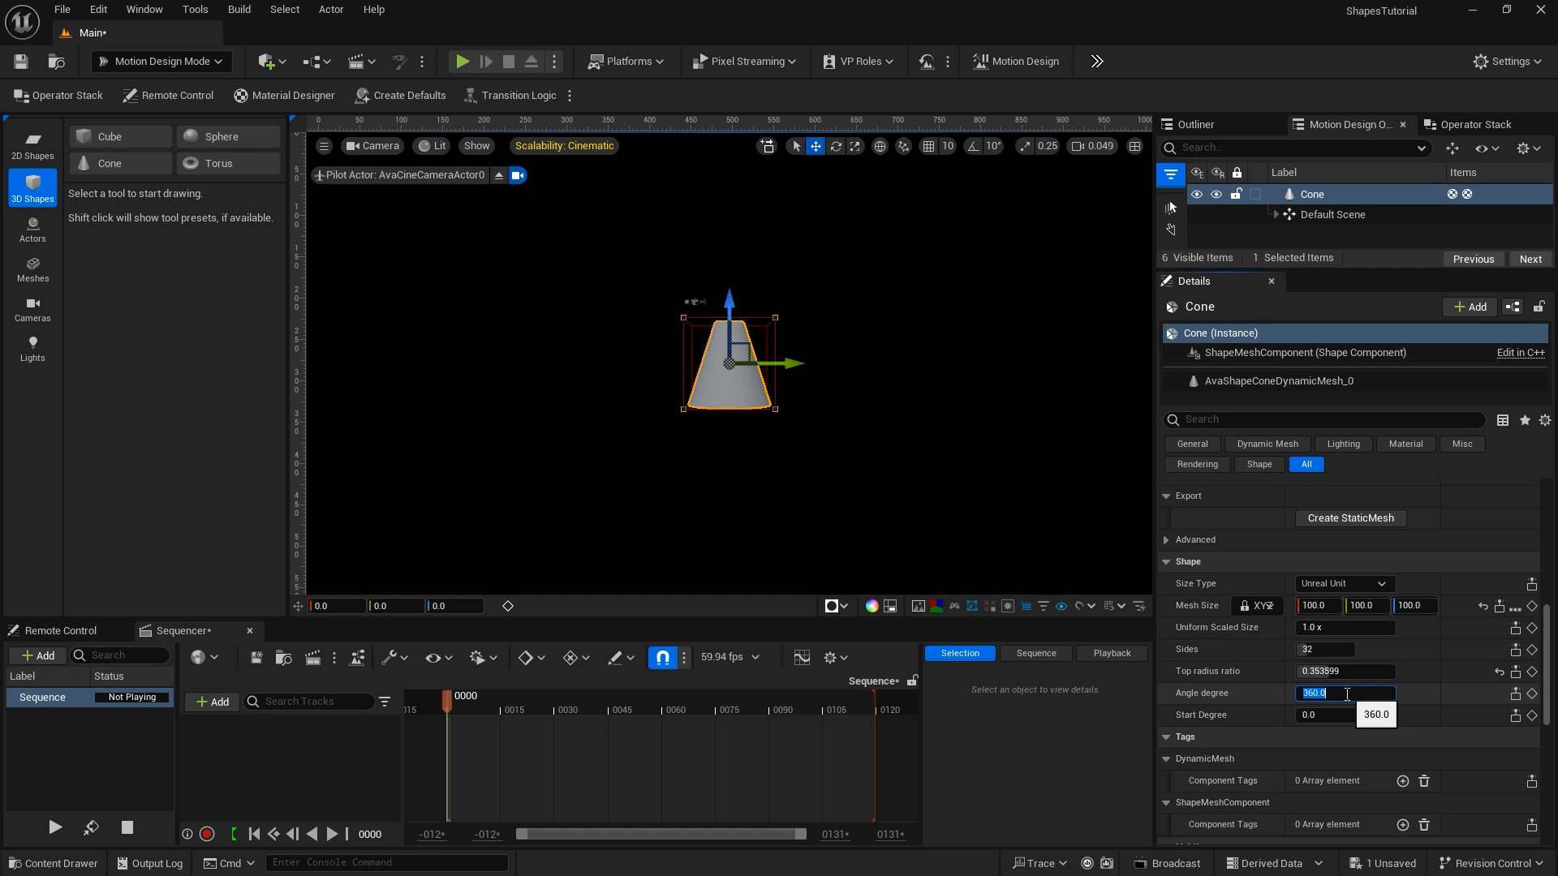
text(180)
key(Return)
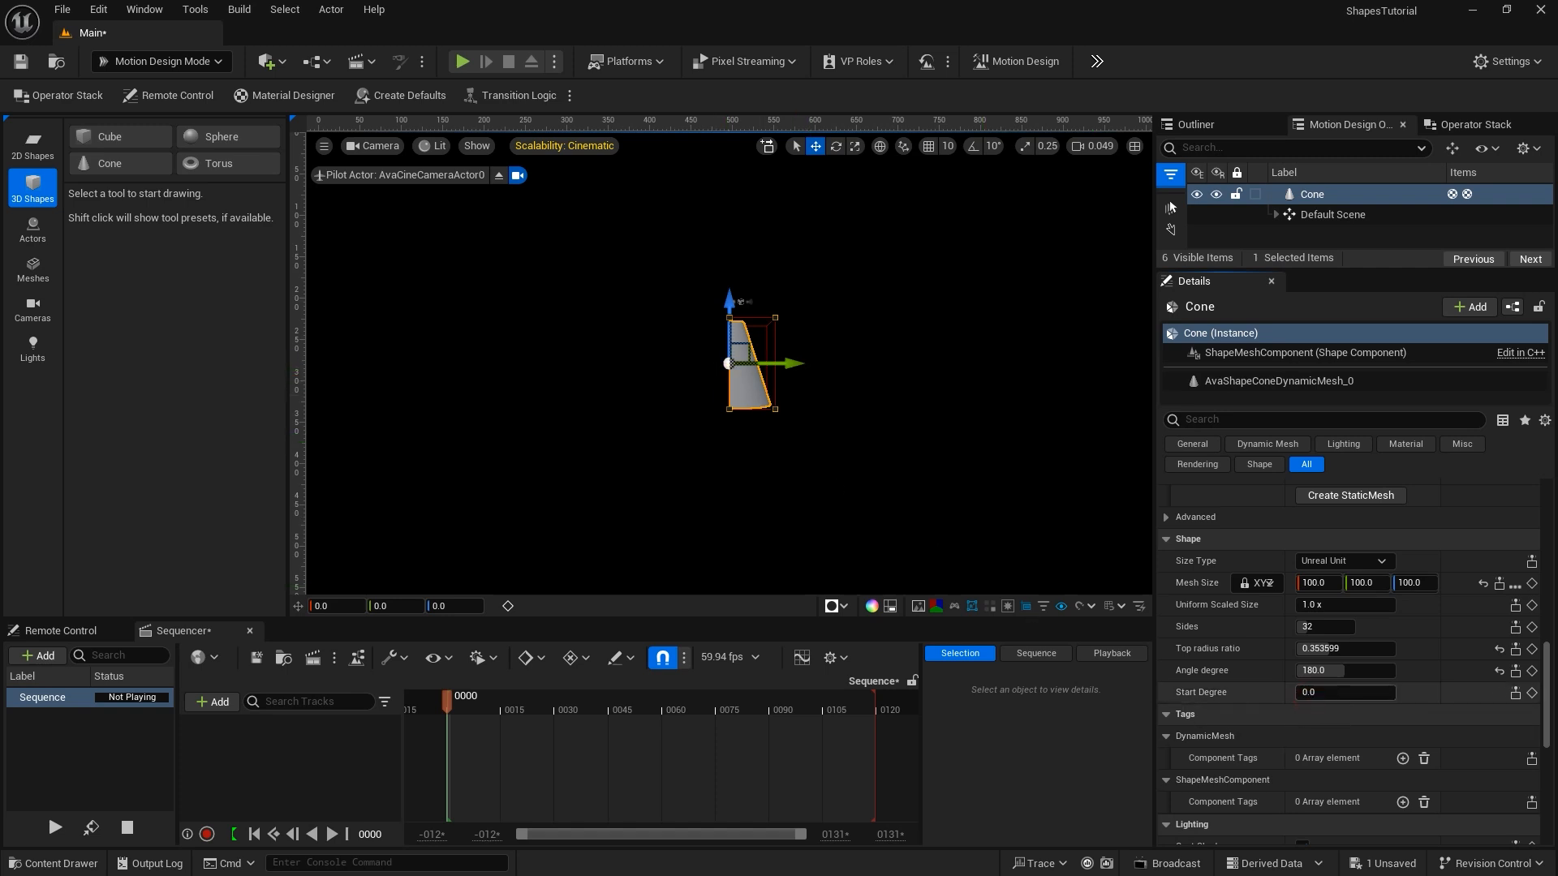
drag(1306, 692, 1395, 692)
Delete the cone and add a 3D torus to the scene.
click(1296, 198)
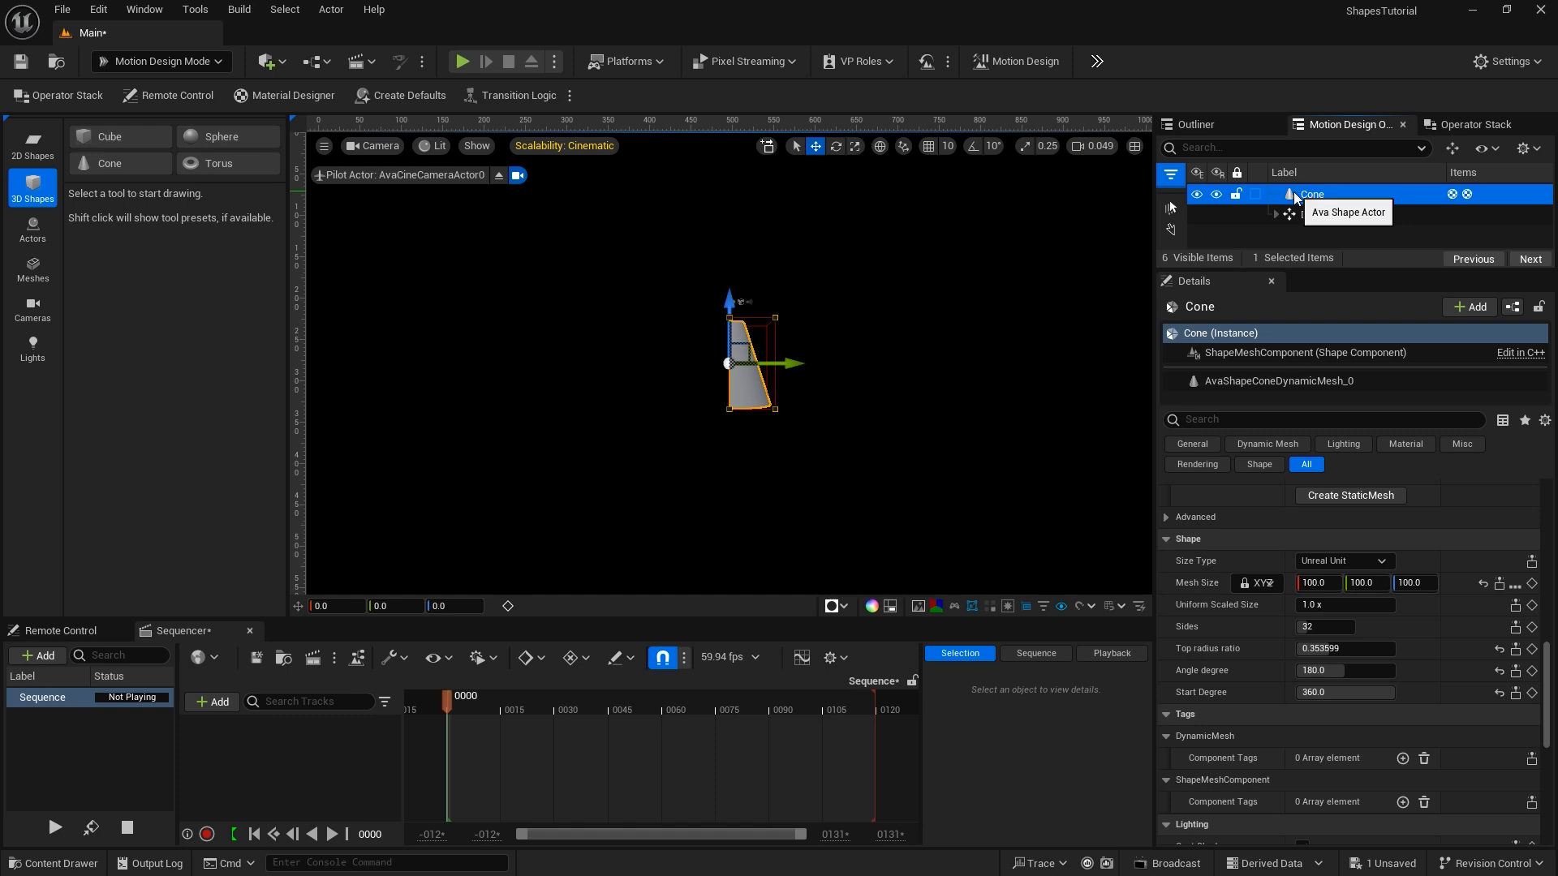
key(Delete)
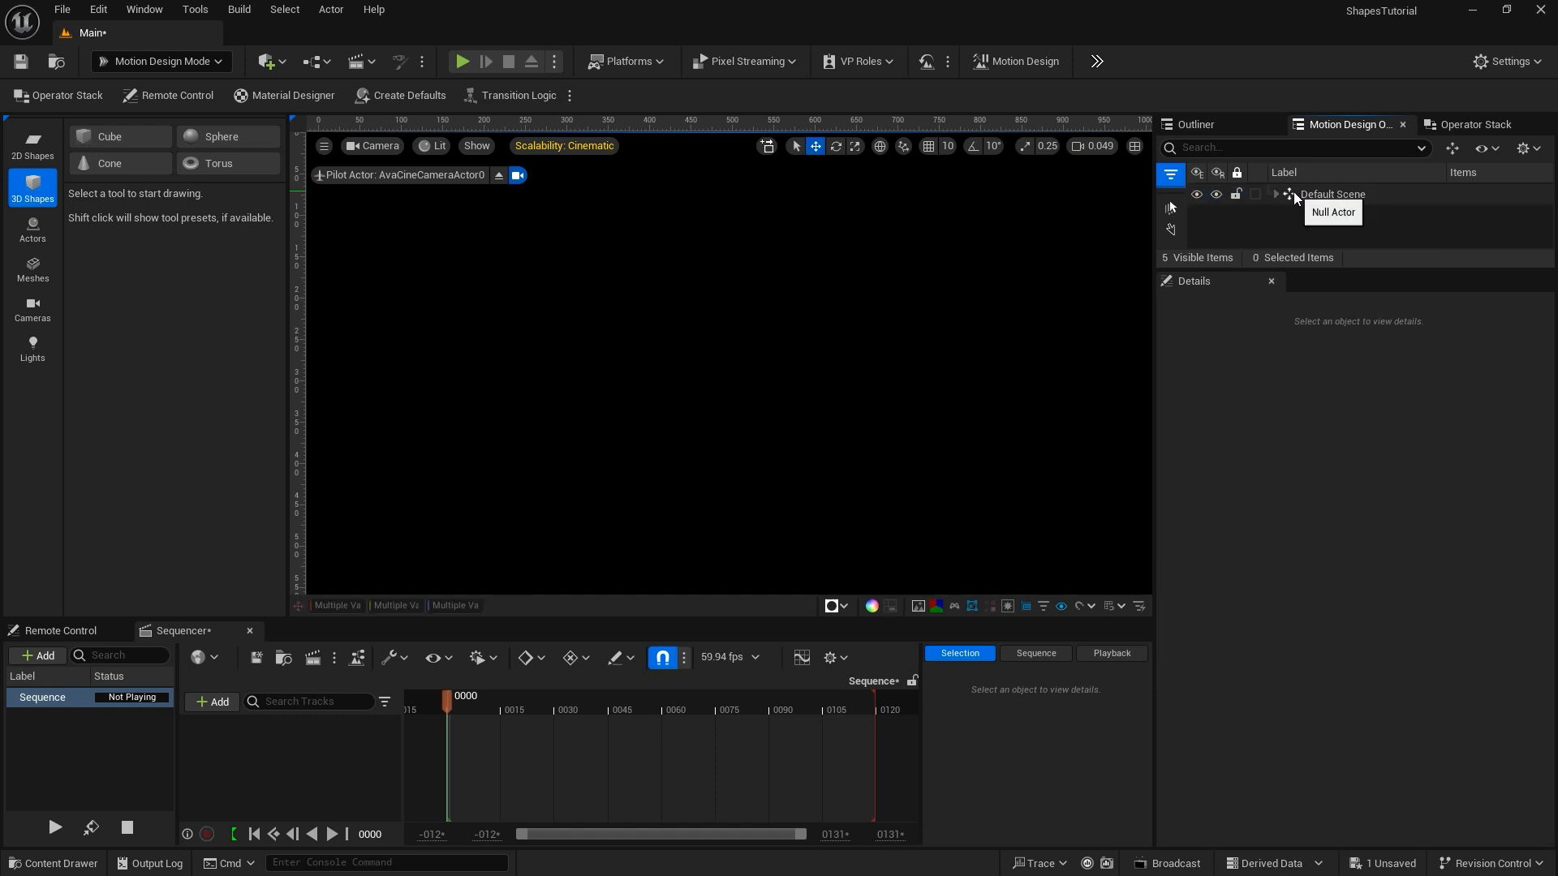
click(225, 165)
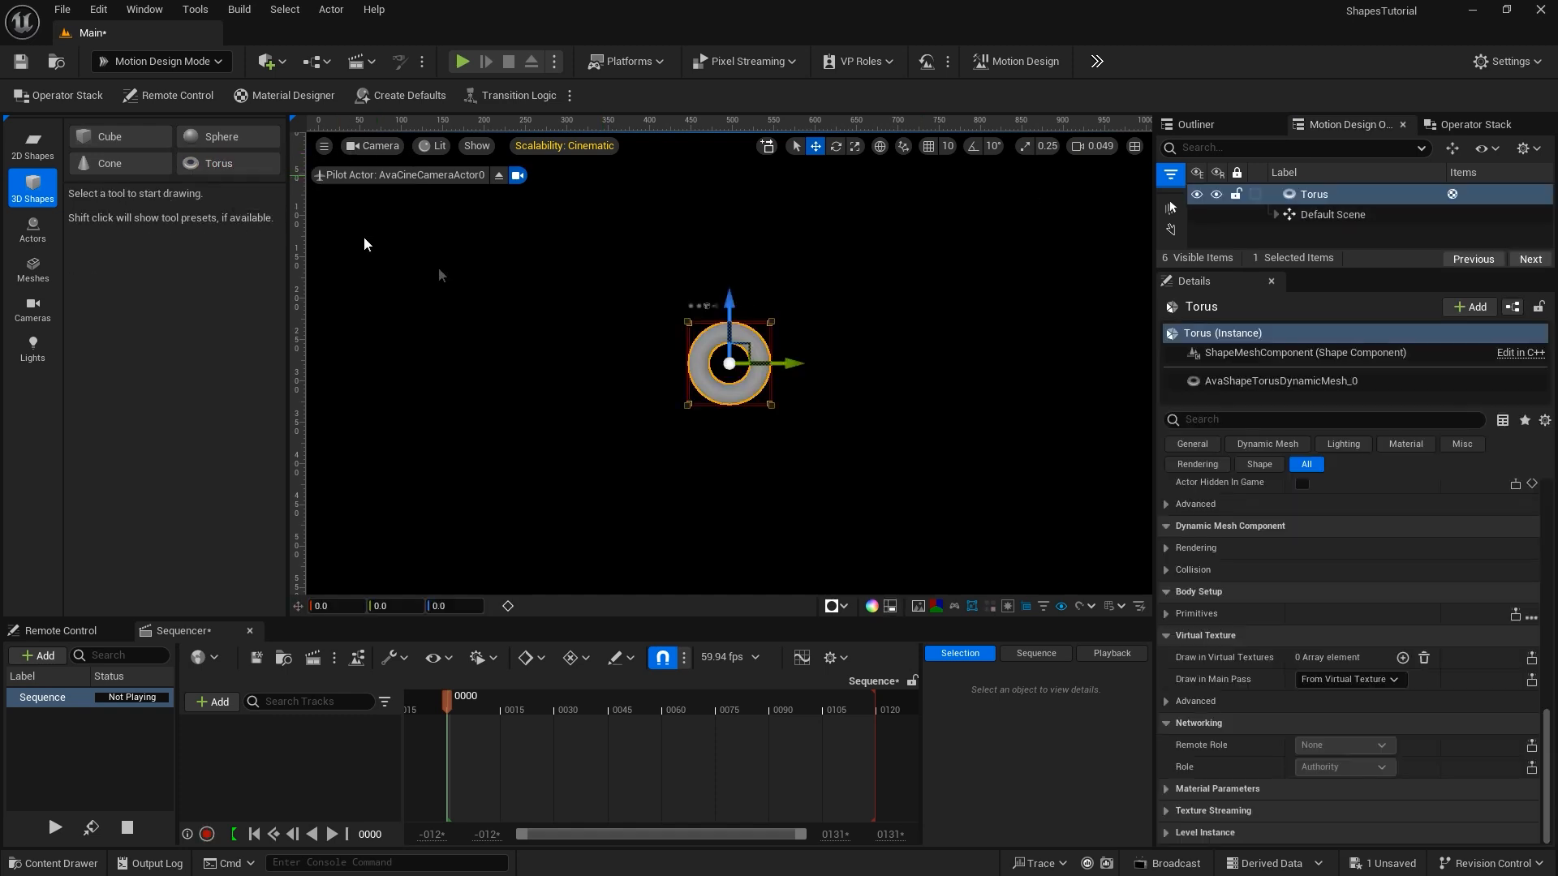
Try the torus with 3 slices and restore its slices to 32.
scroll(1272, 590, up, 10)
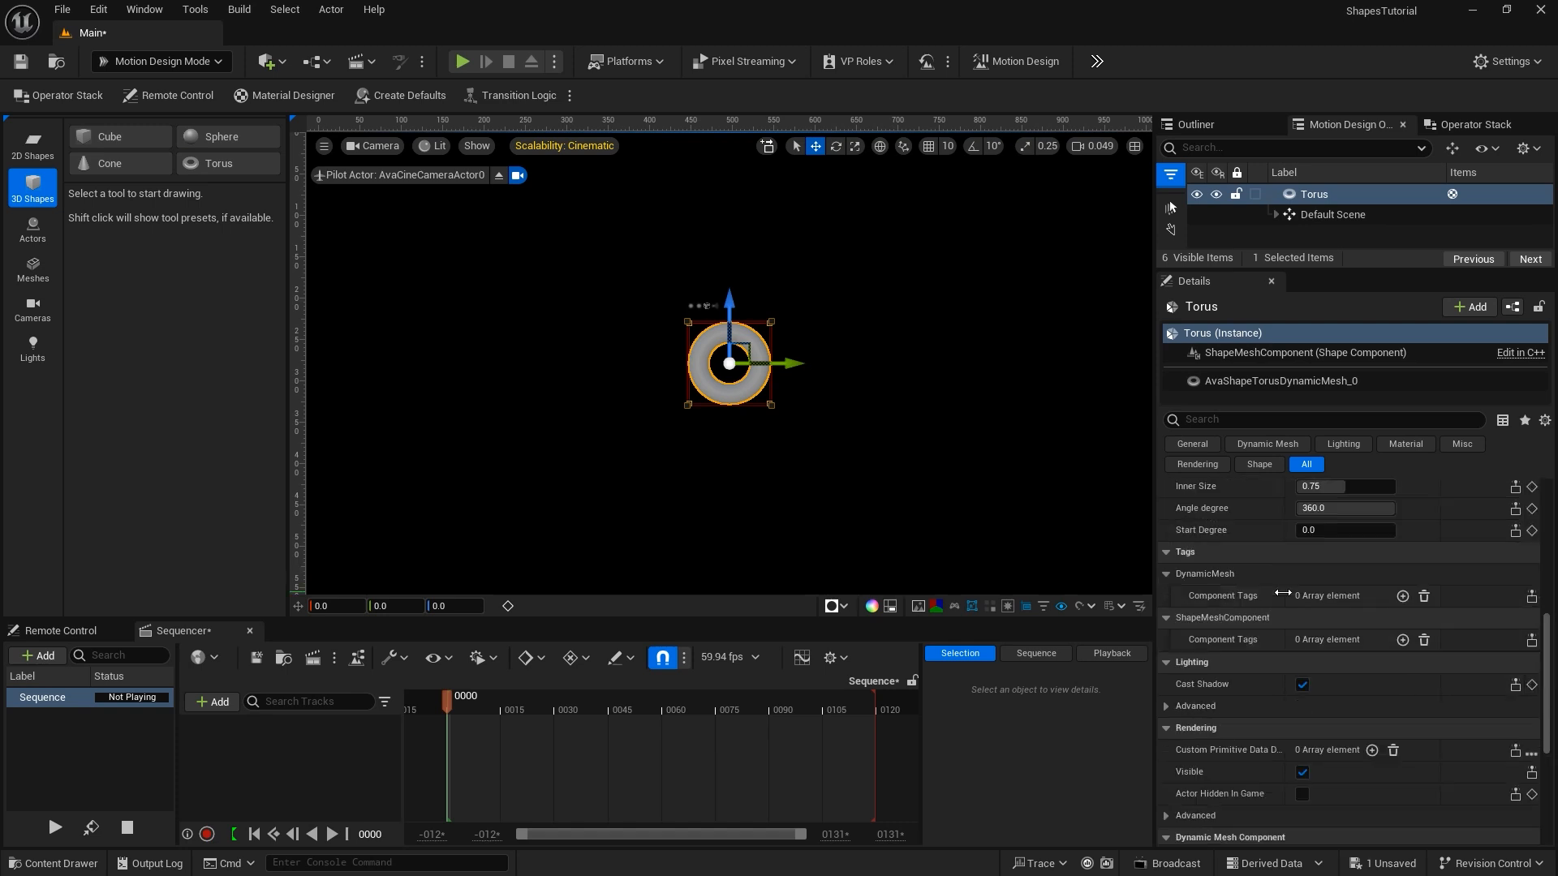
scroll(1324, 553, up, 7)
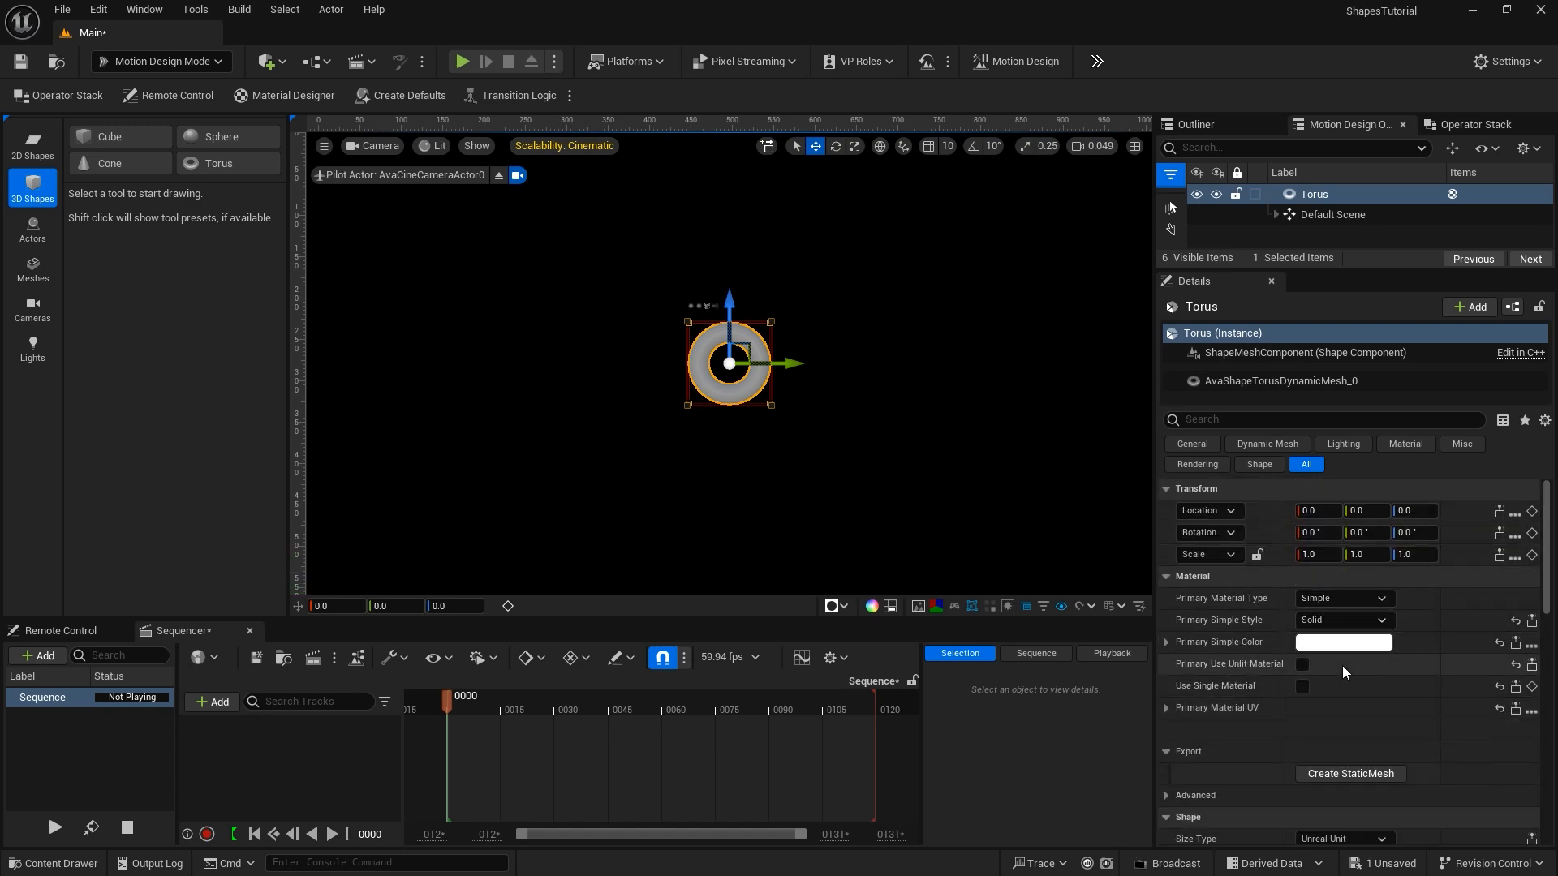
scroll(1337, 646, down, 5)
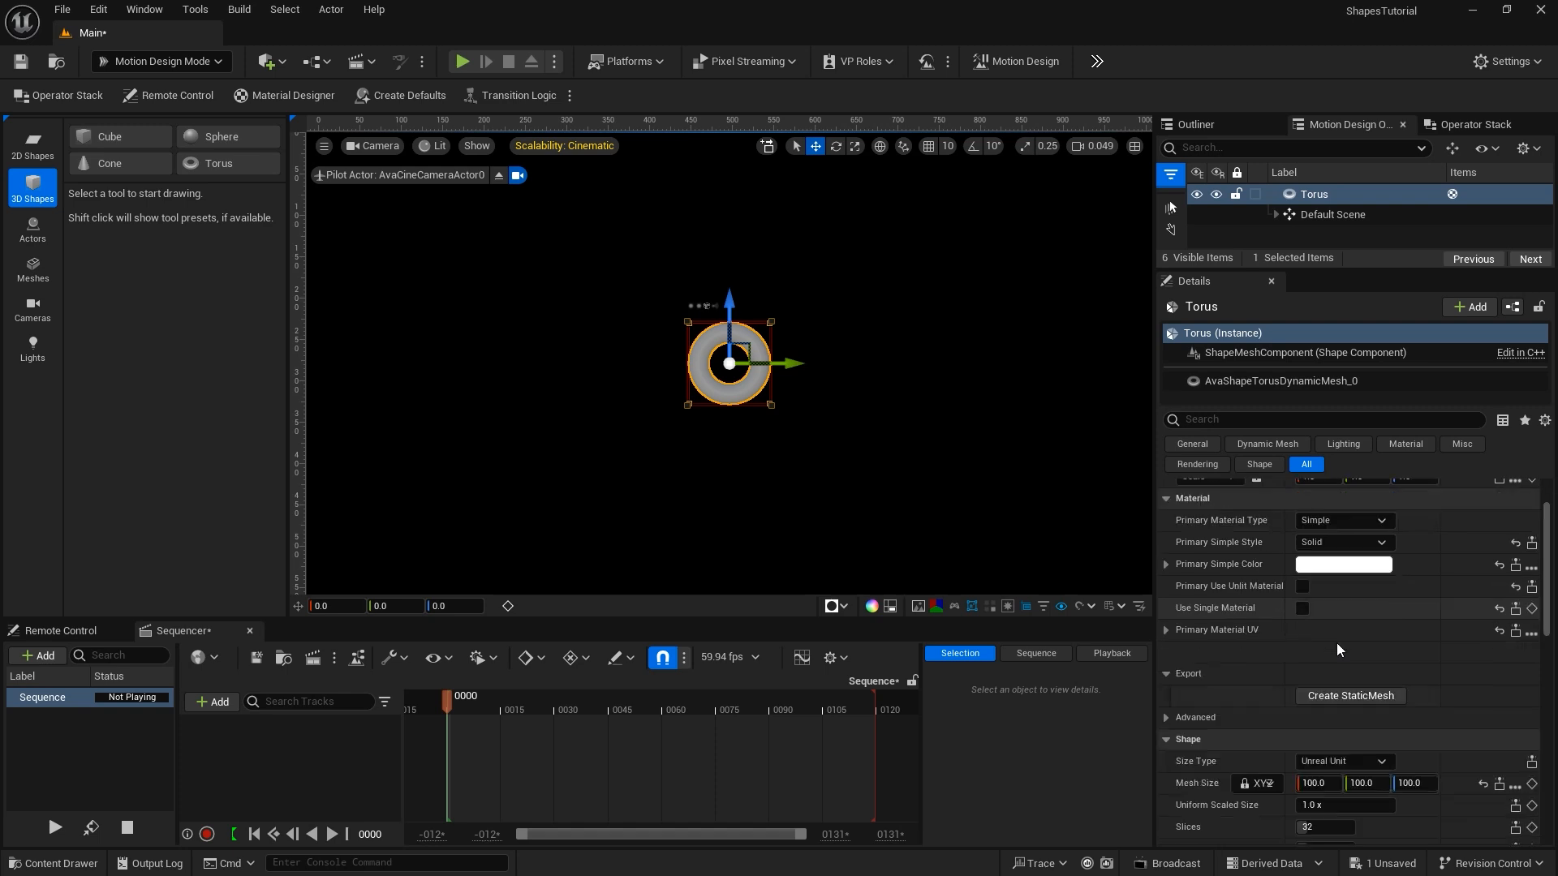
scroll(1269, 645, down, 1)
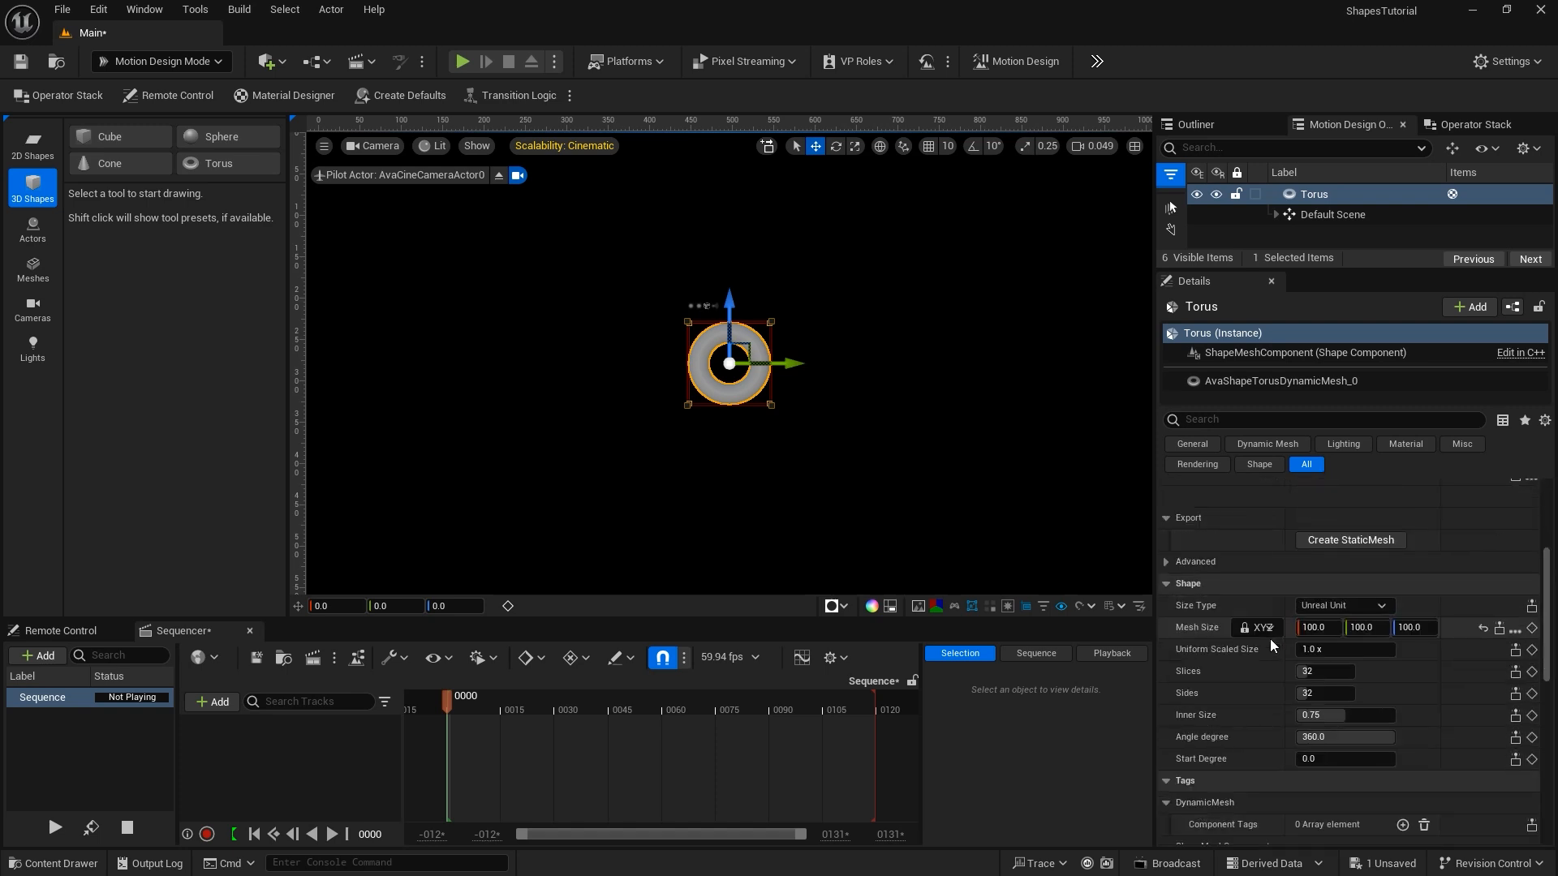
scroll(1269, 645, down, 1)
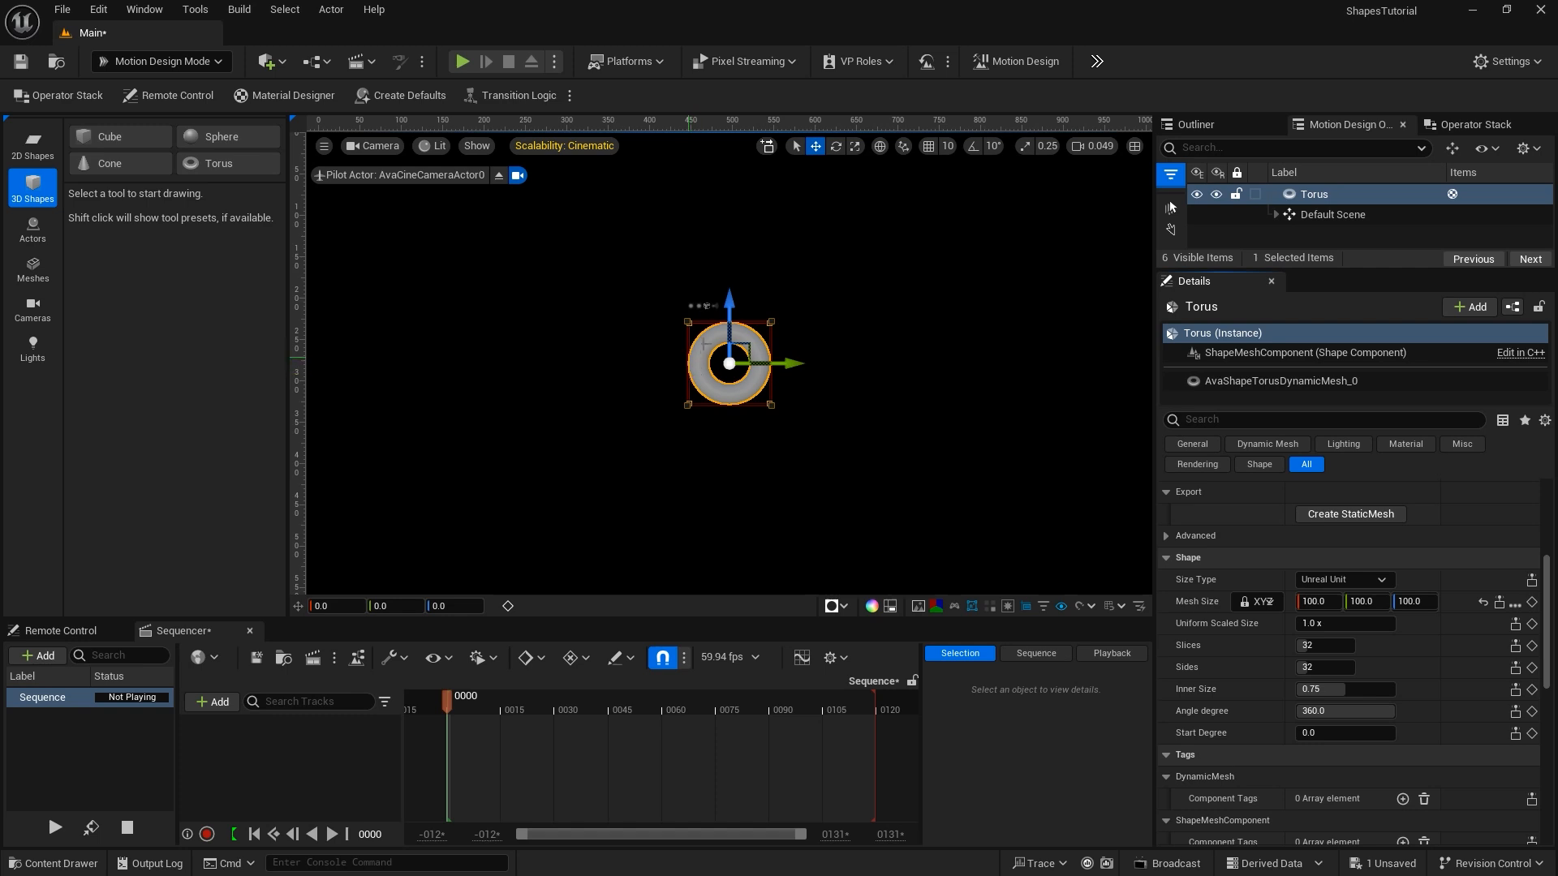
drag(1301, 645, 1271, 643)
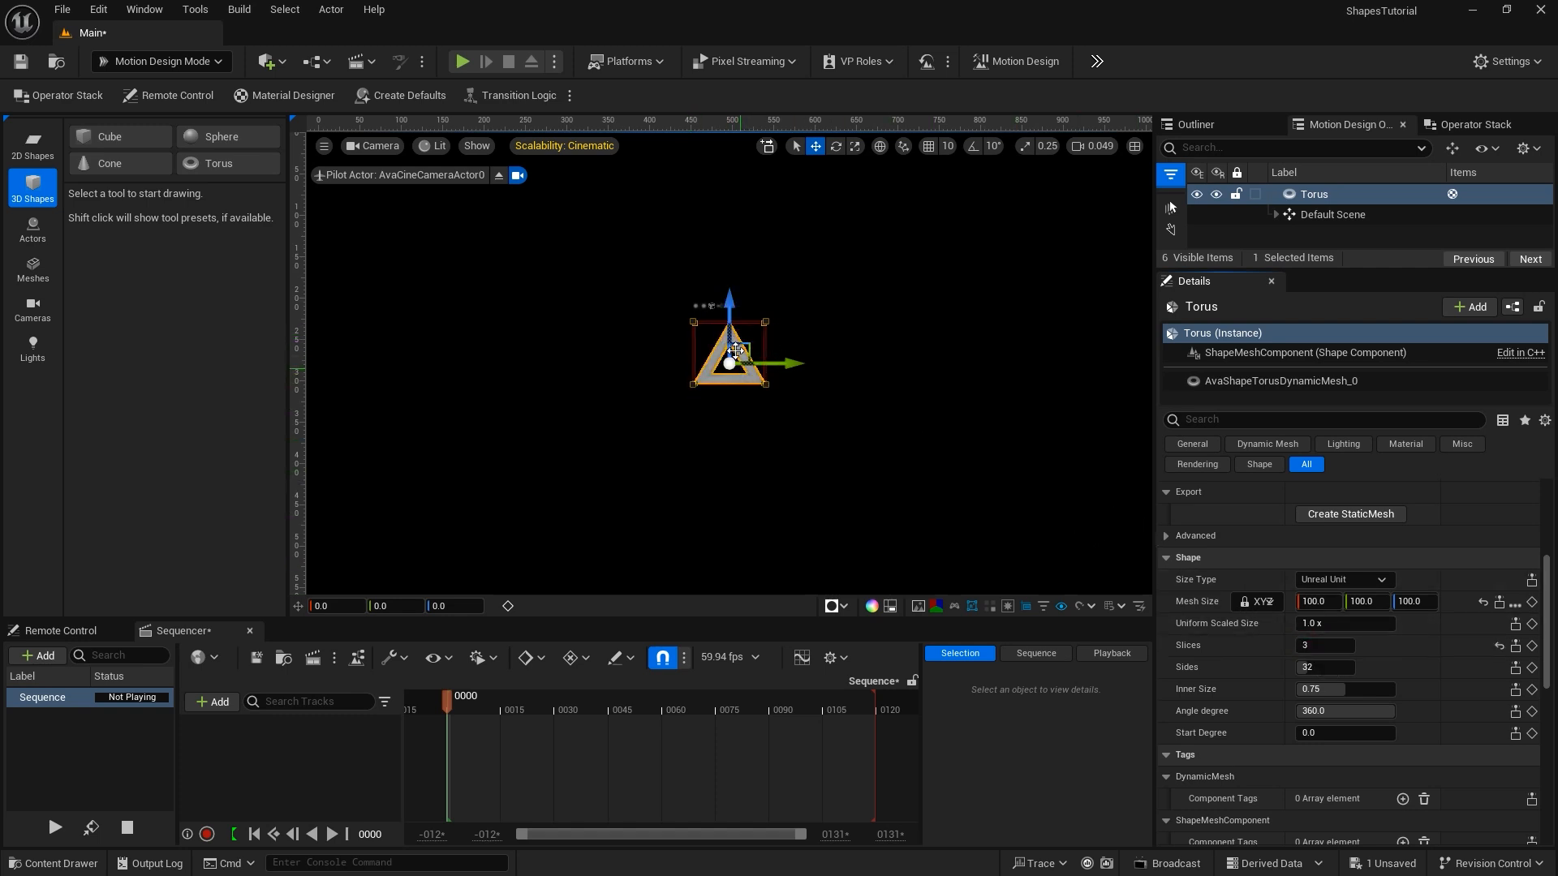
click(1306, 645)
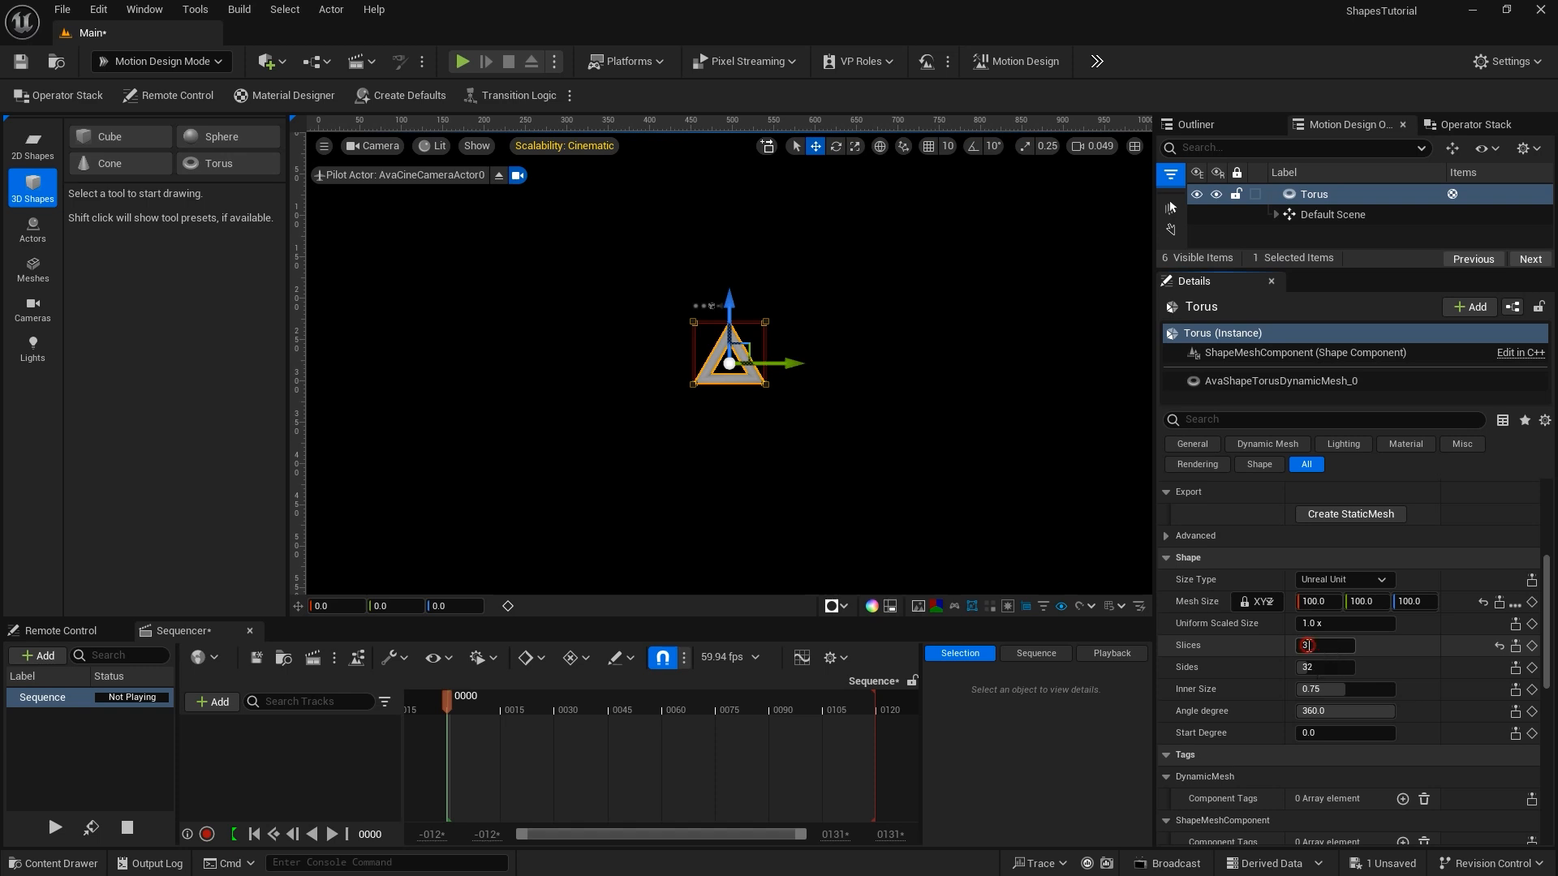
text(32)
key(Return)
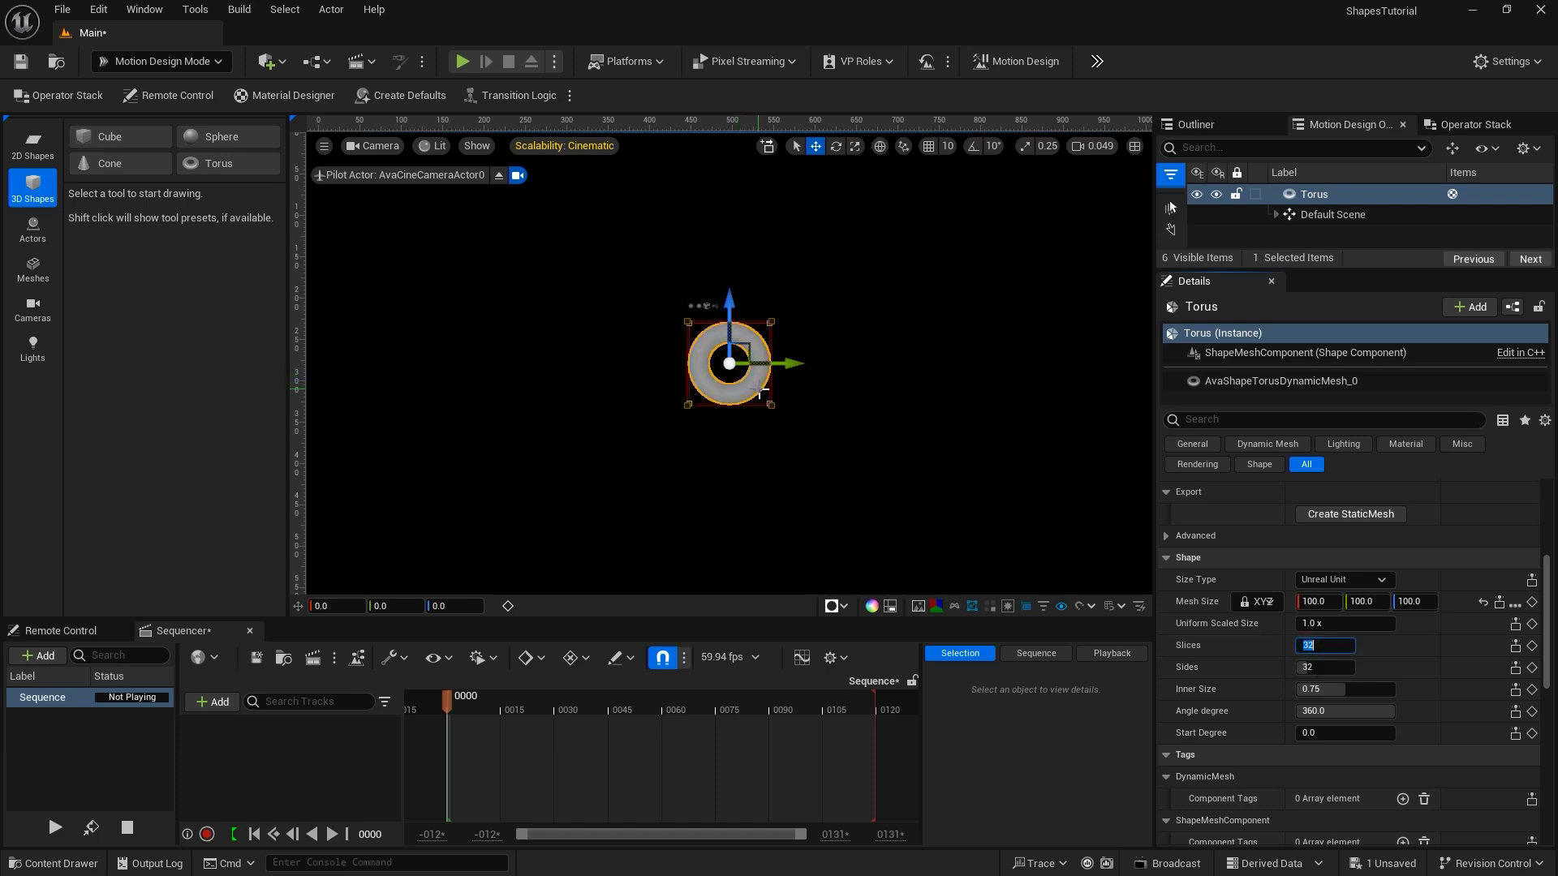
Set the torus's sides to 4, inspect its edge up close and return to the cine camera view.
key(Tab)
text(4)
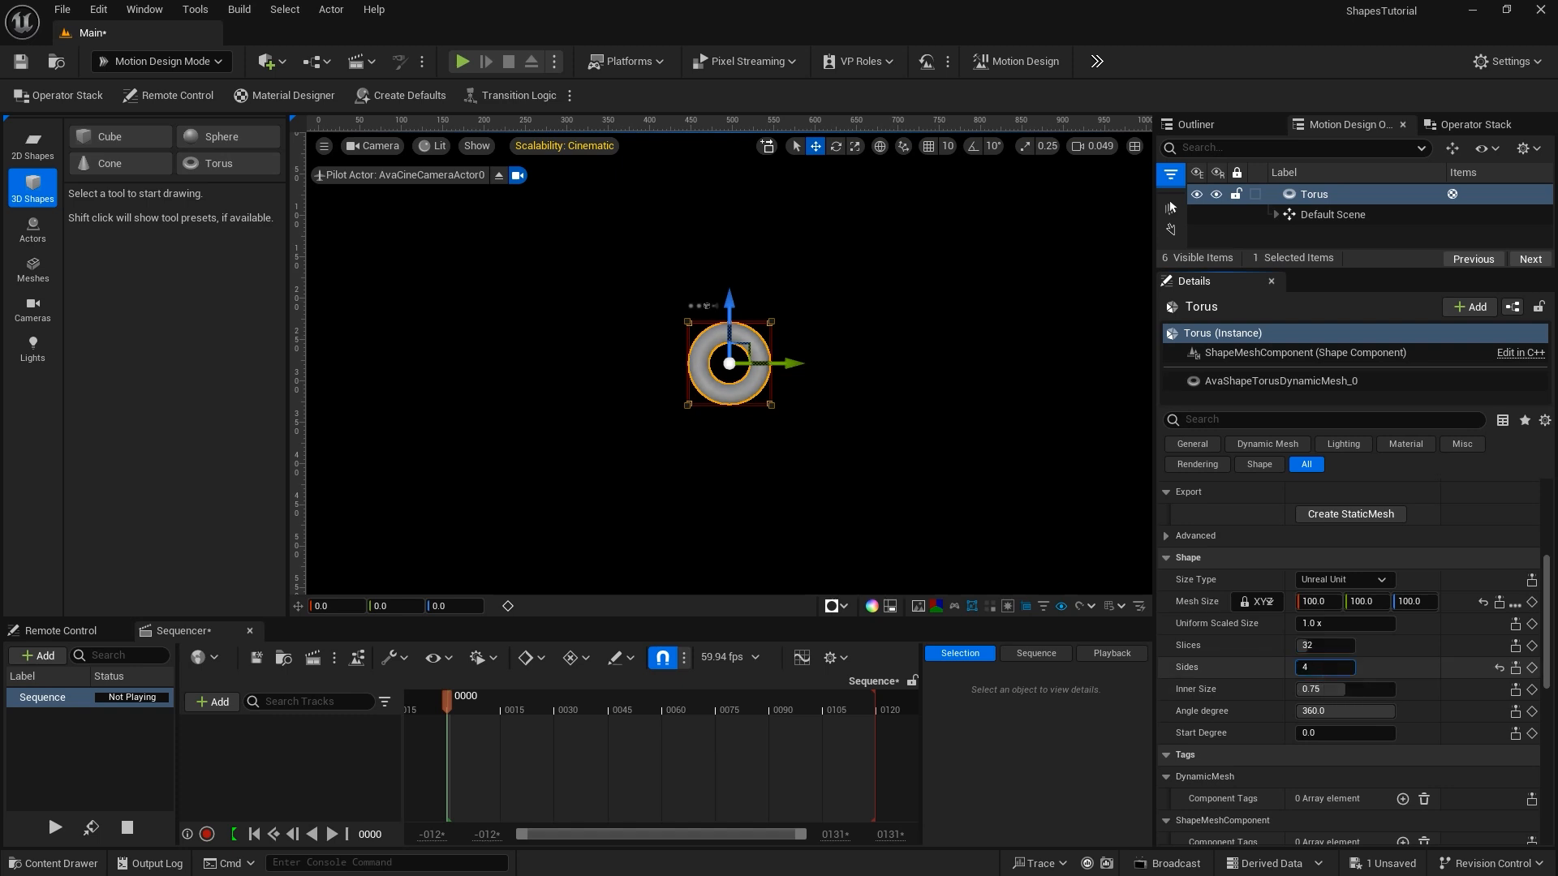
key(Return)
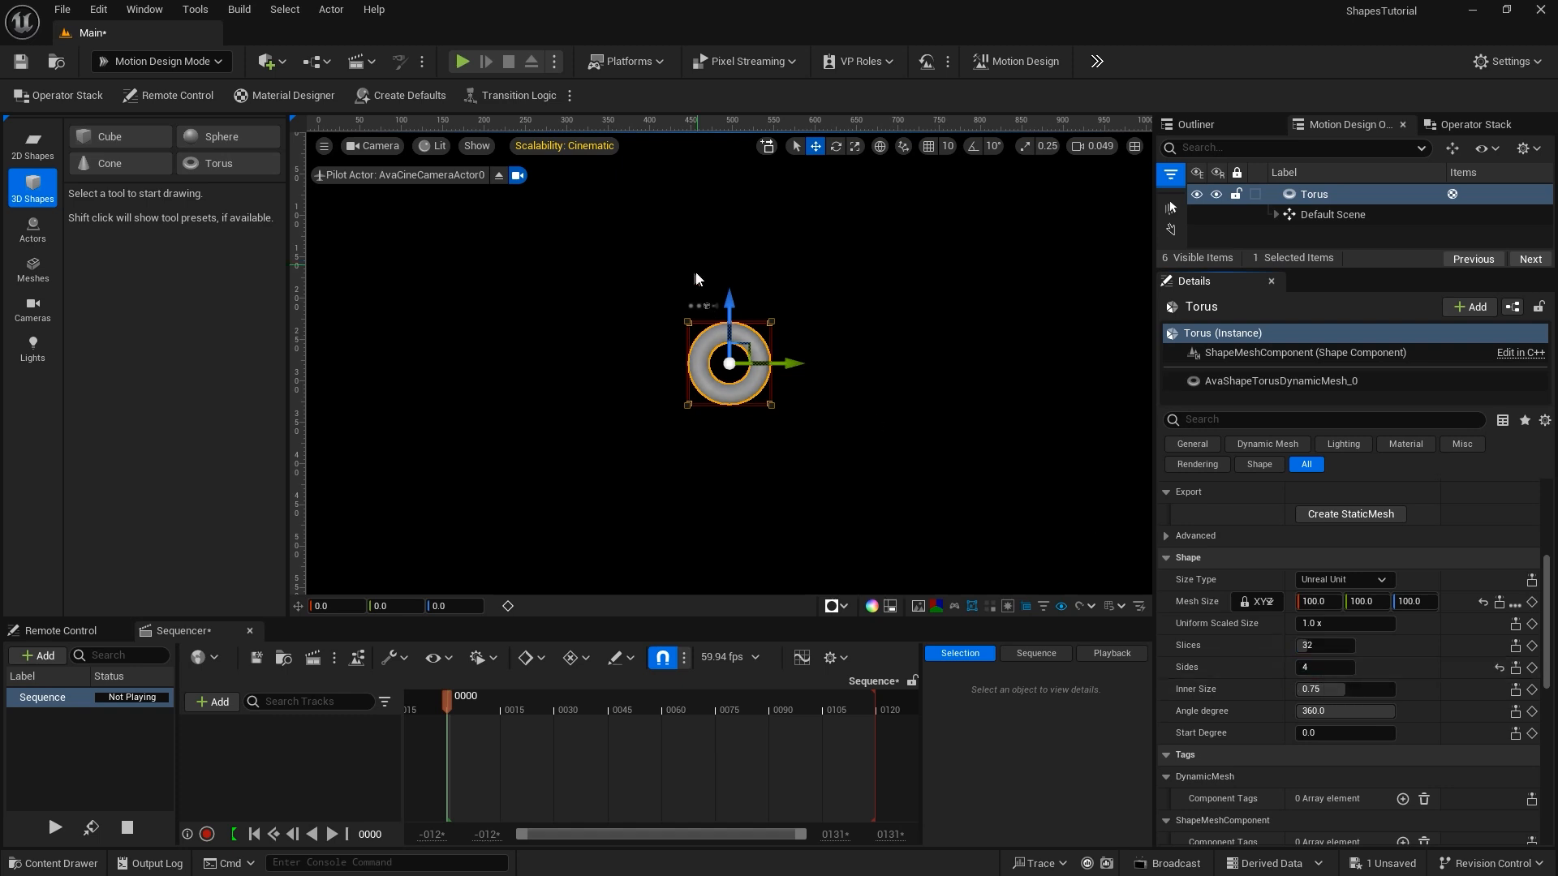
scroll(1420, 507, up, 5)
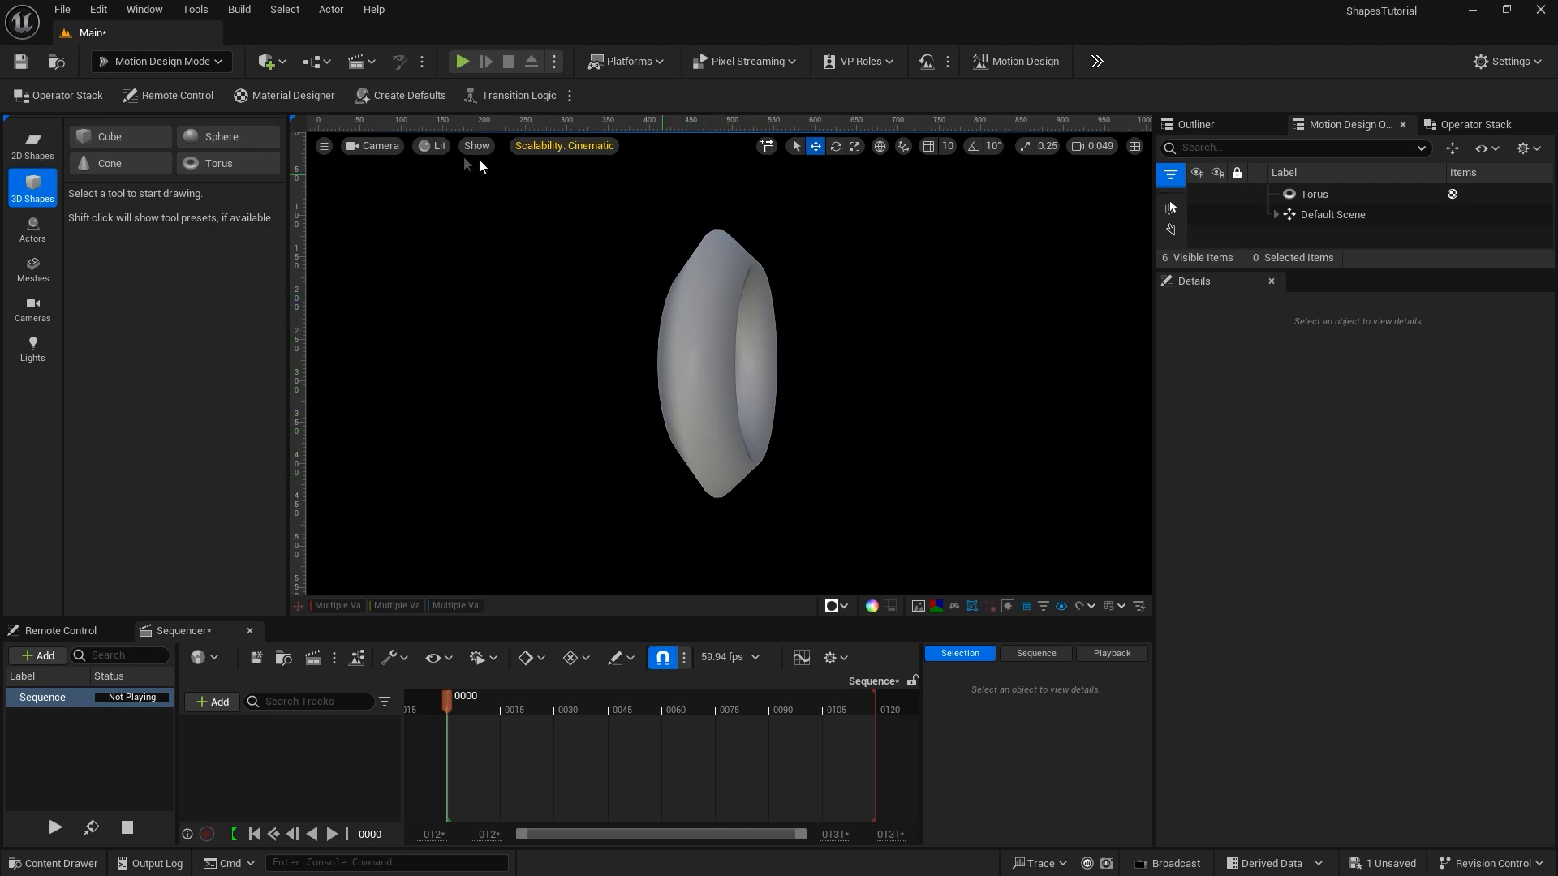
click(371, 146)
click(404, 189)
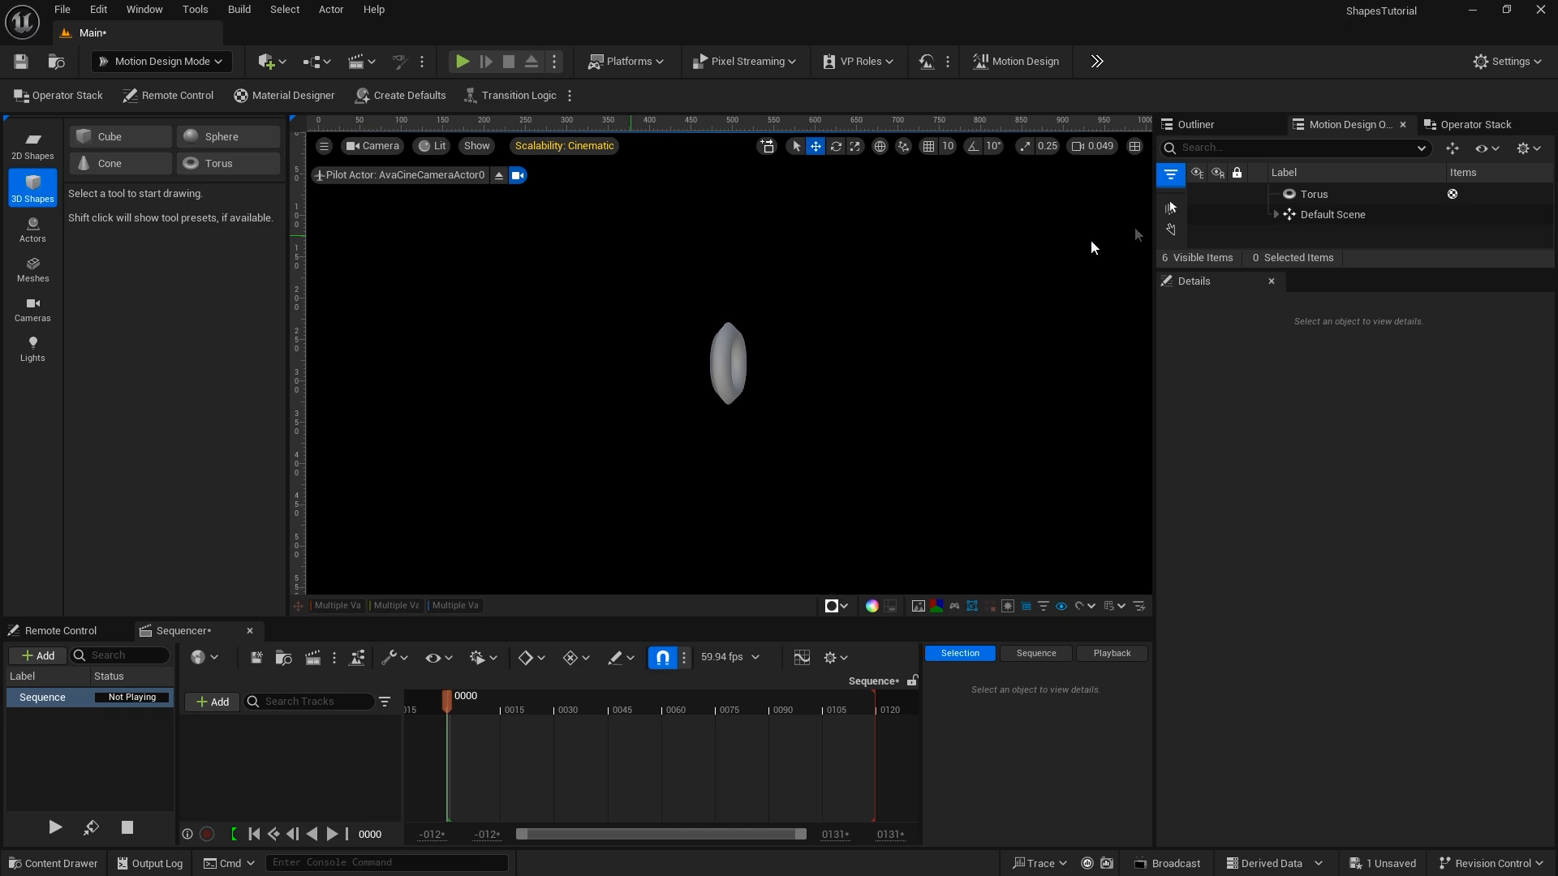
Reset the torus's Z rotation to 0°.
click(1308, 195)
click(1413, 533)
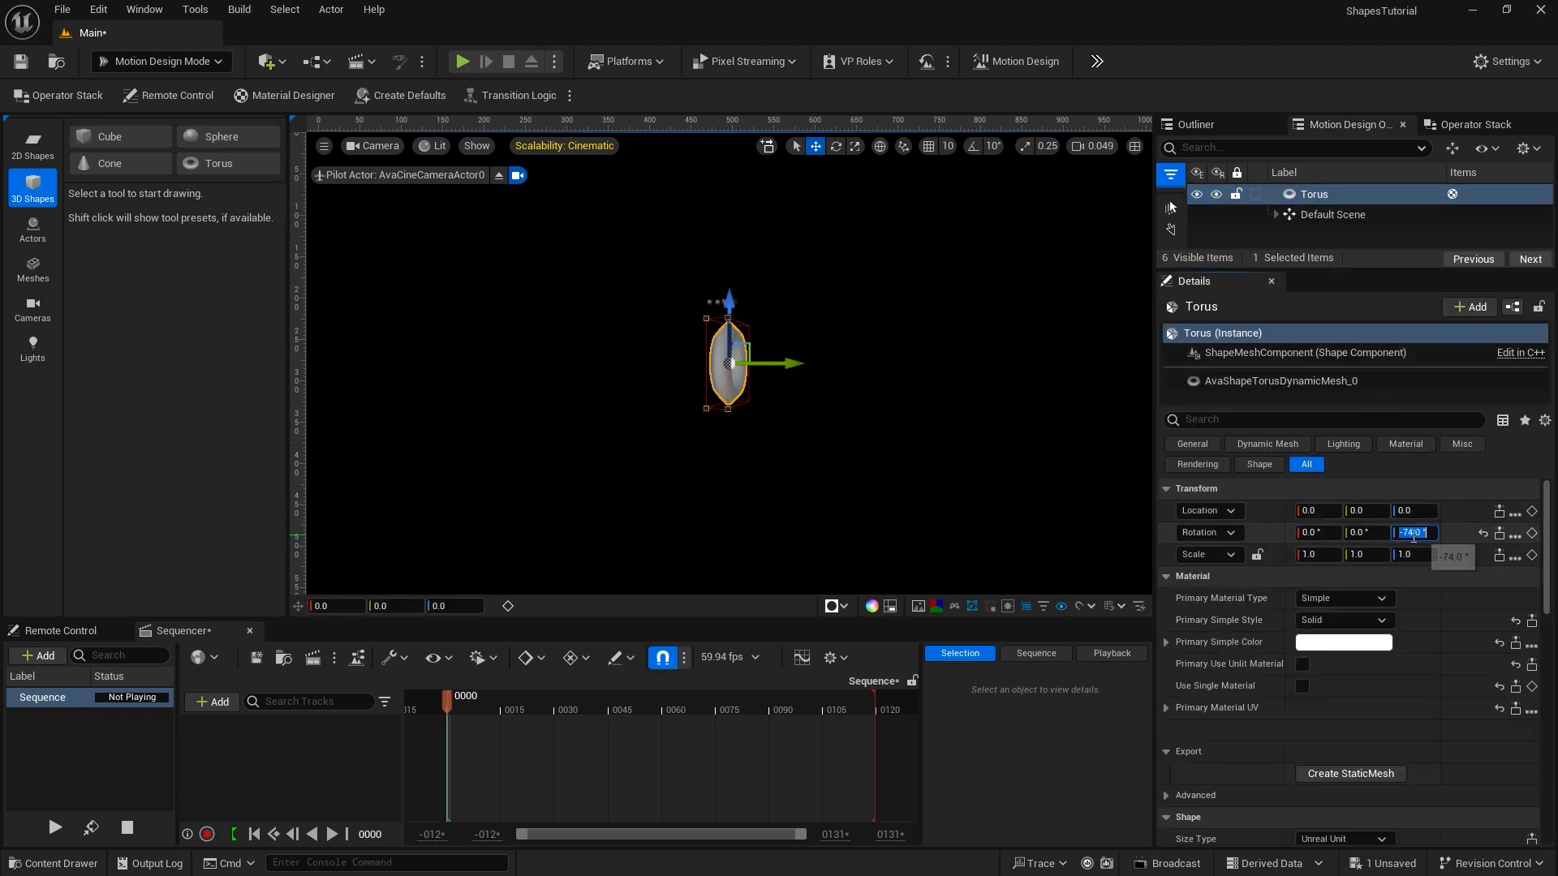
text(0)
key(Return)
Set the torus's sides to 32, try a smaller inner size, and set its inner size to about 0.86.
scroll(1380, 681, down, 5)
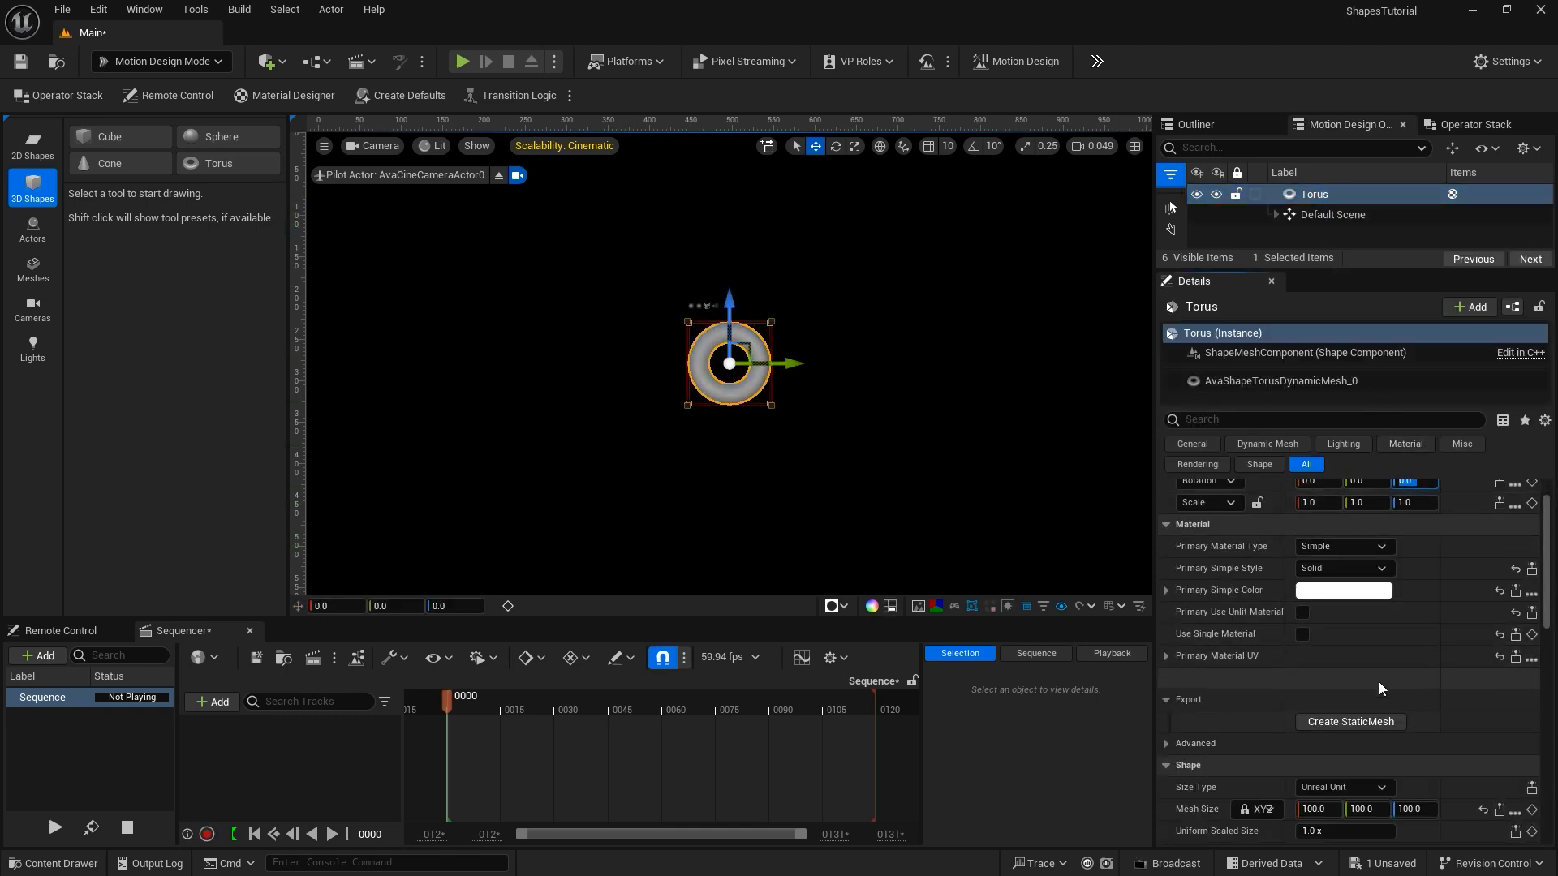
click(1308, 694)
text(32)
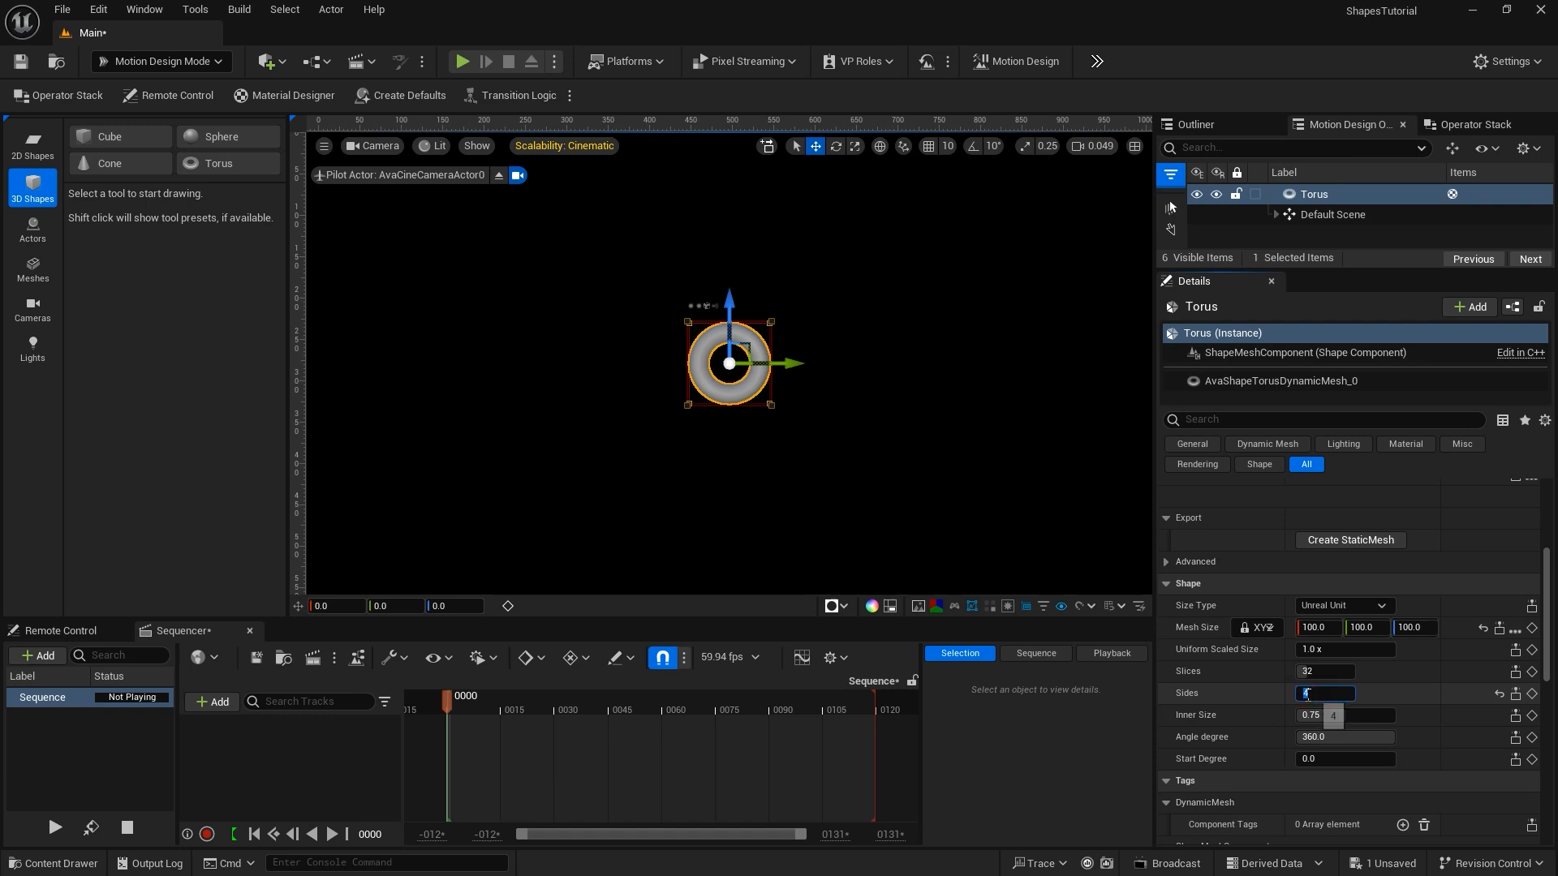
key(Return)
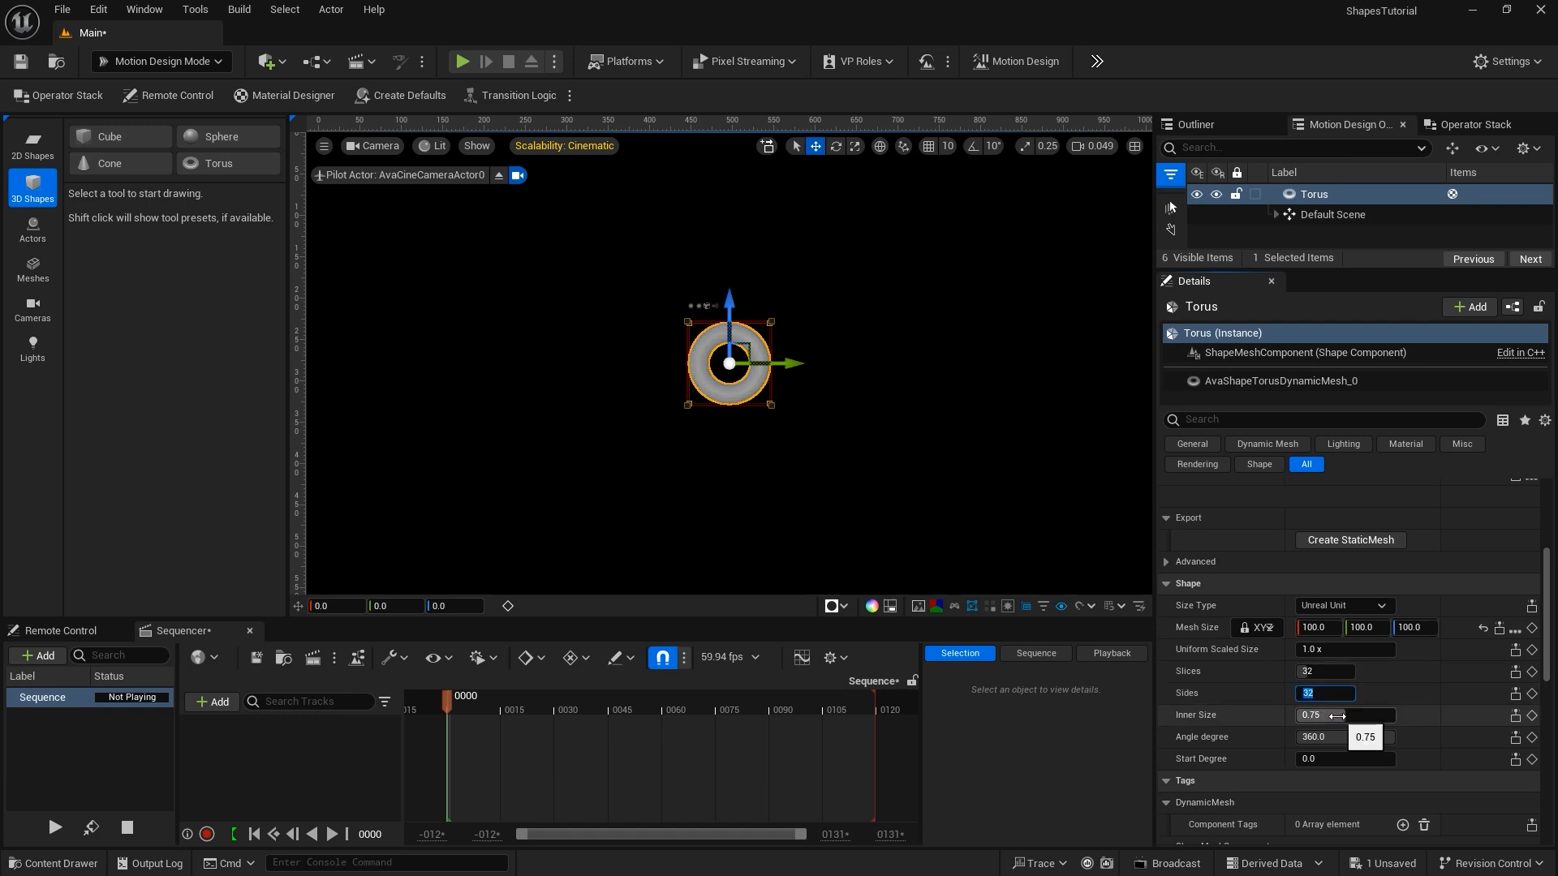
drag(1337, 716, 1314, 716)
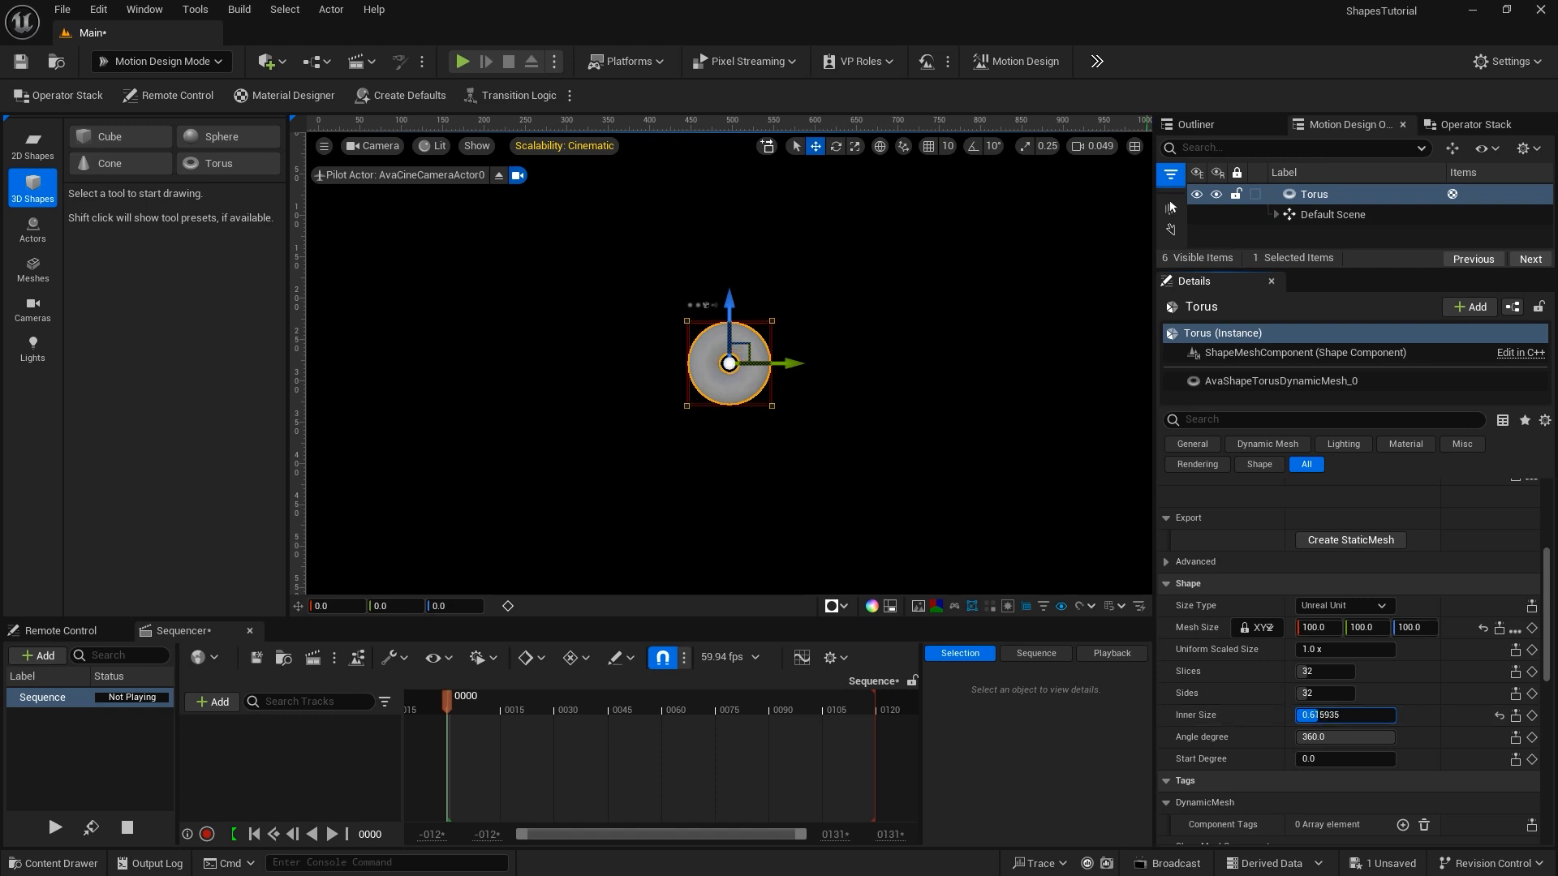
drag(1315, 716, 1370, 715)
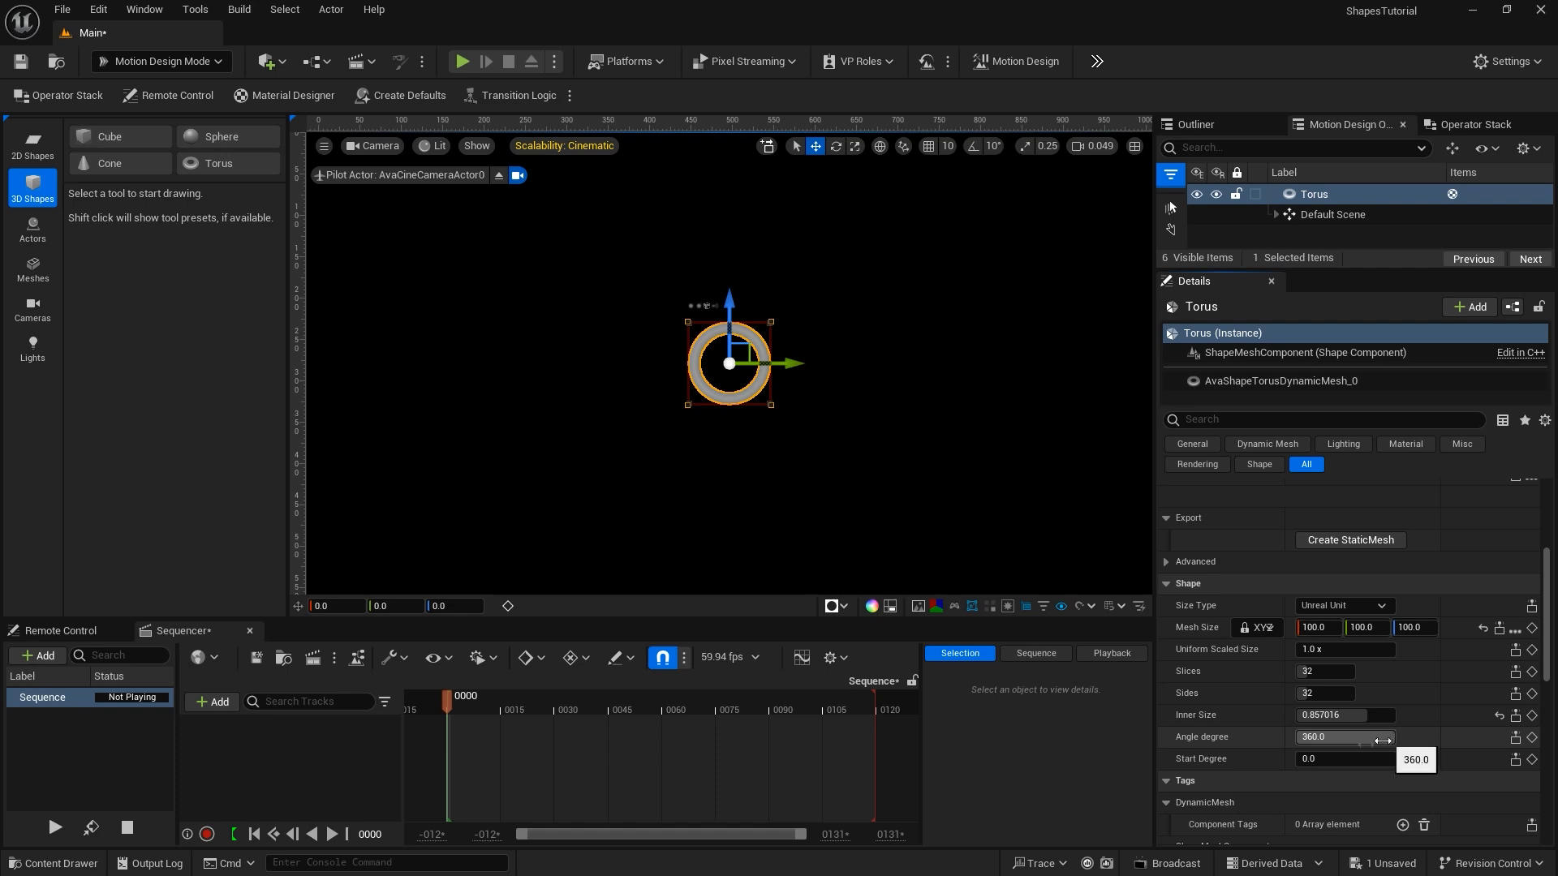
Reduce the torus's angle degree to about 248 to open the ring, and raise its start degree above 0.
click(1383, 740)
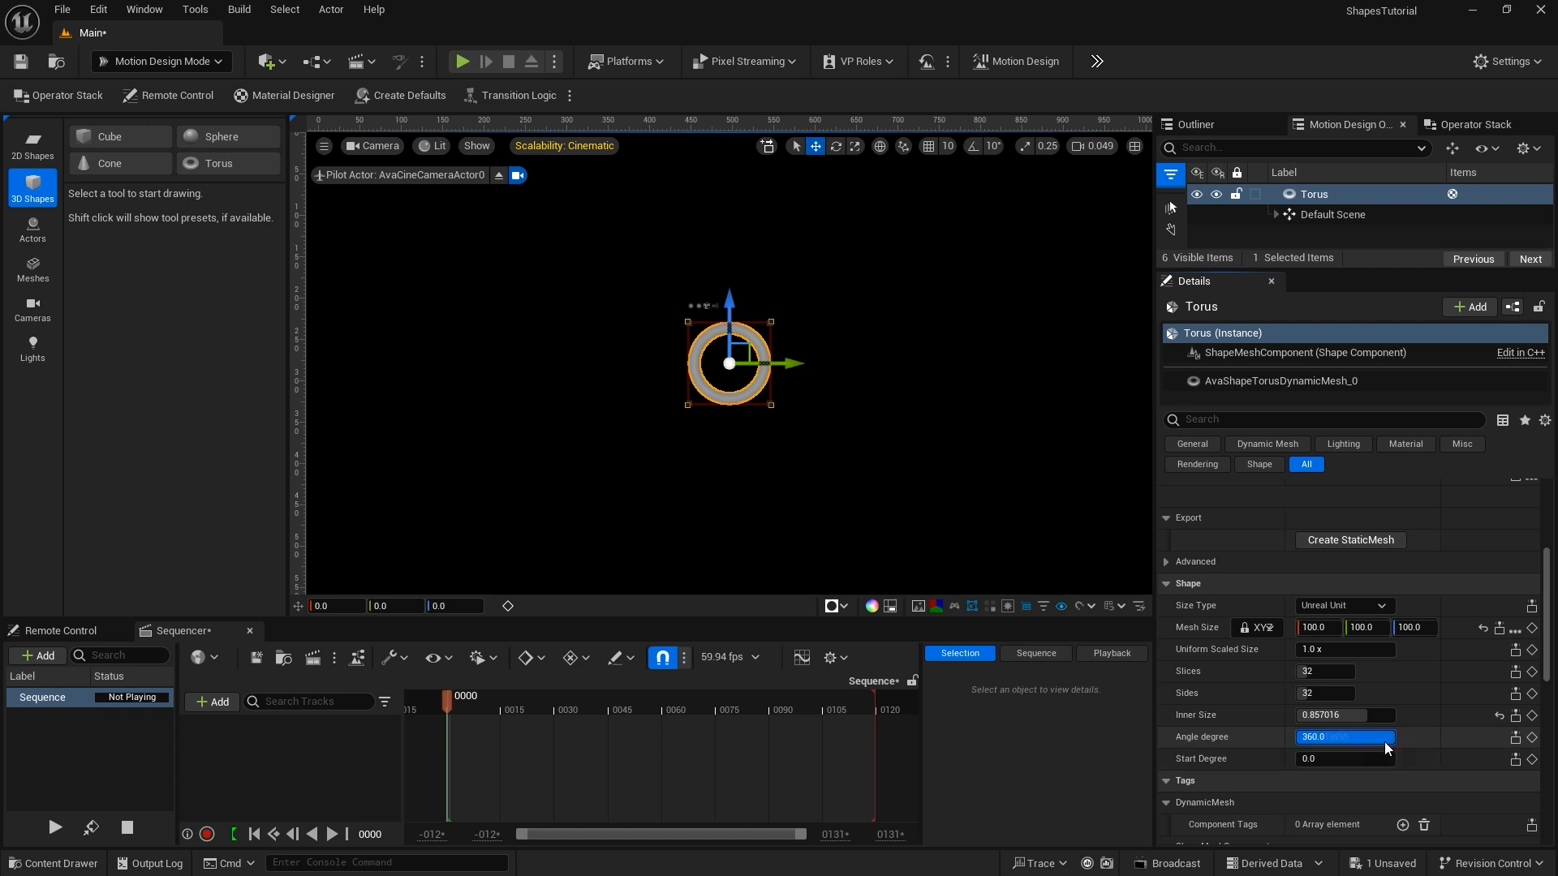
drag(1385, 743, 1382, 742)
scroll(1422, 760, down, 8)
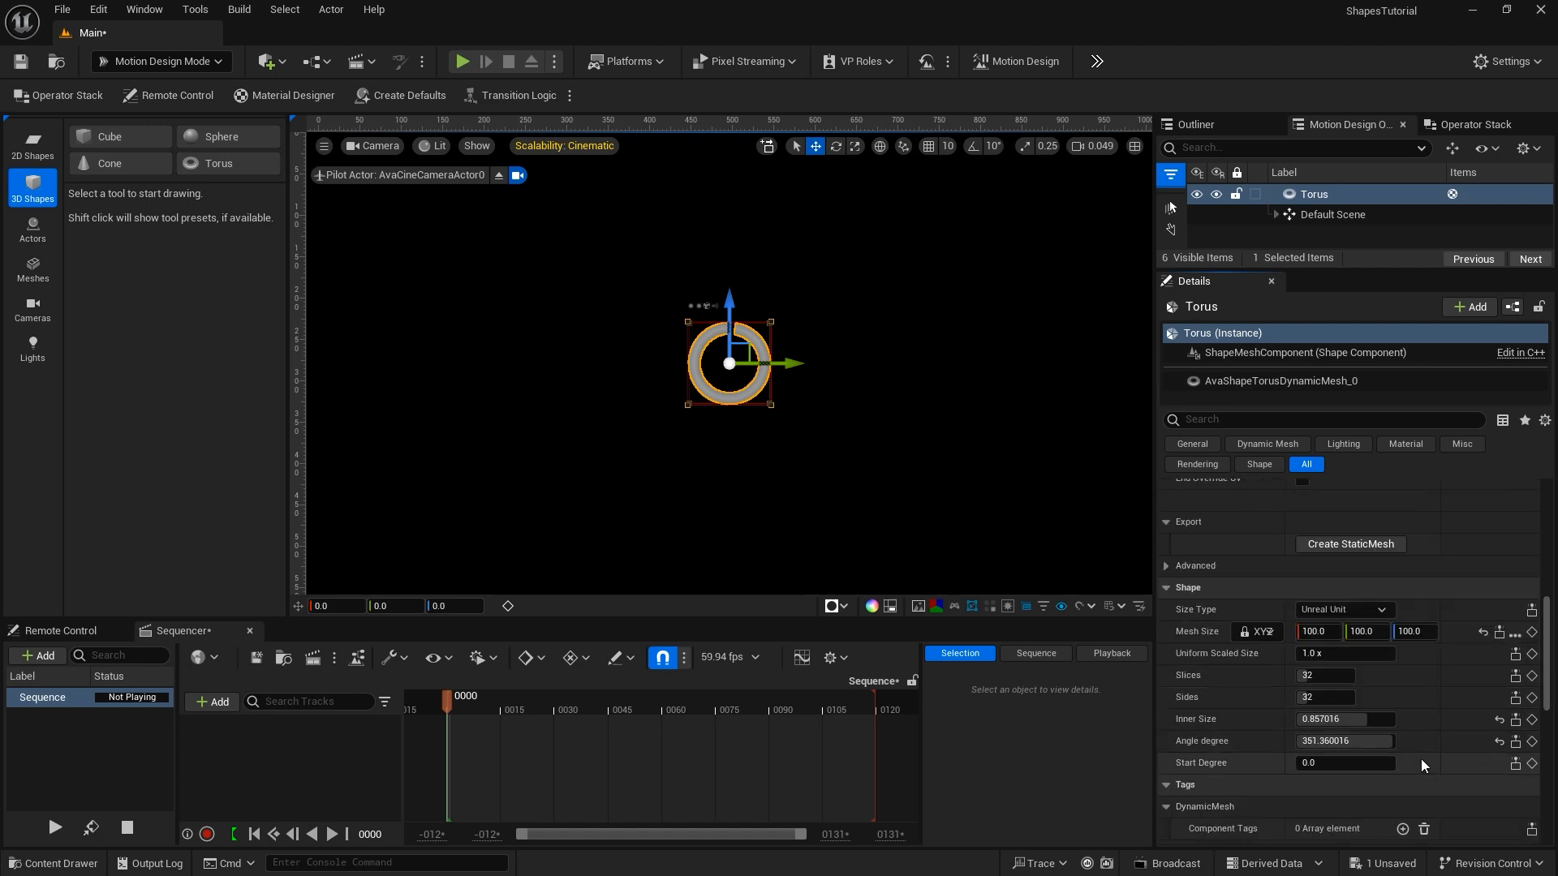
drag(1389, 741, 1365, 741)
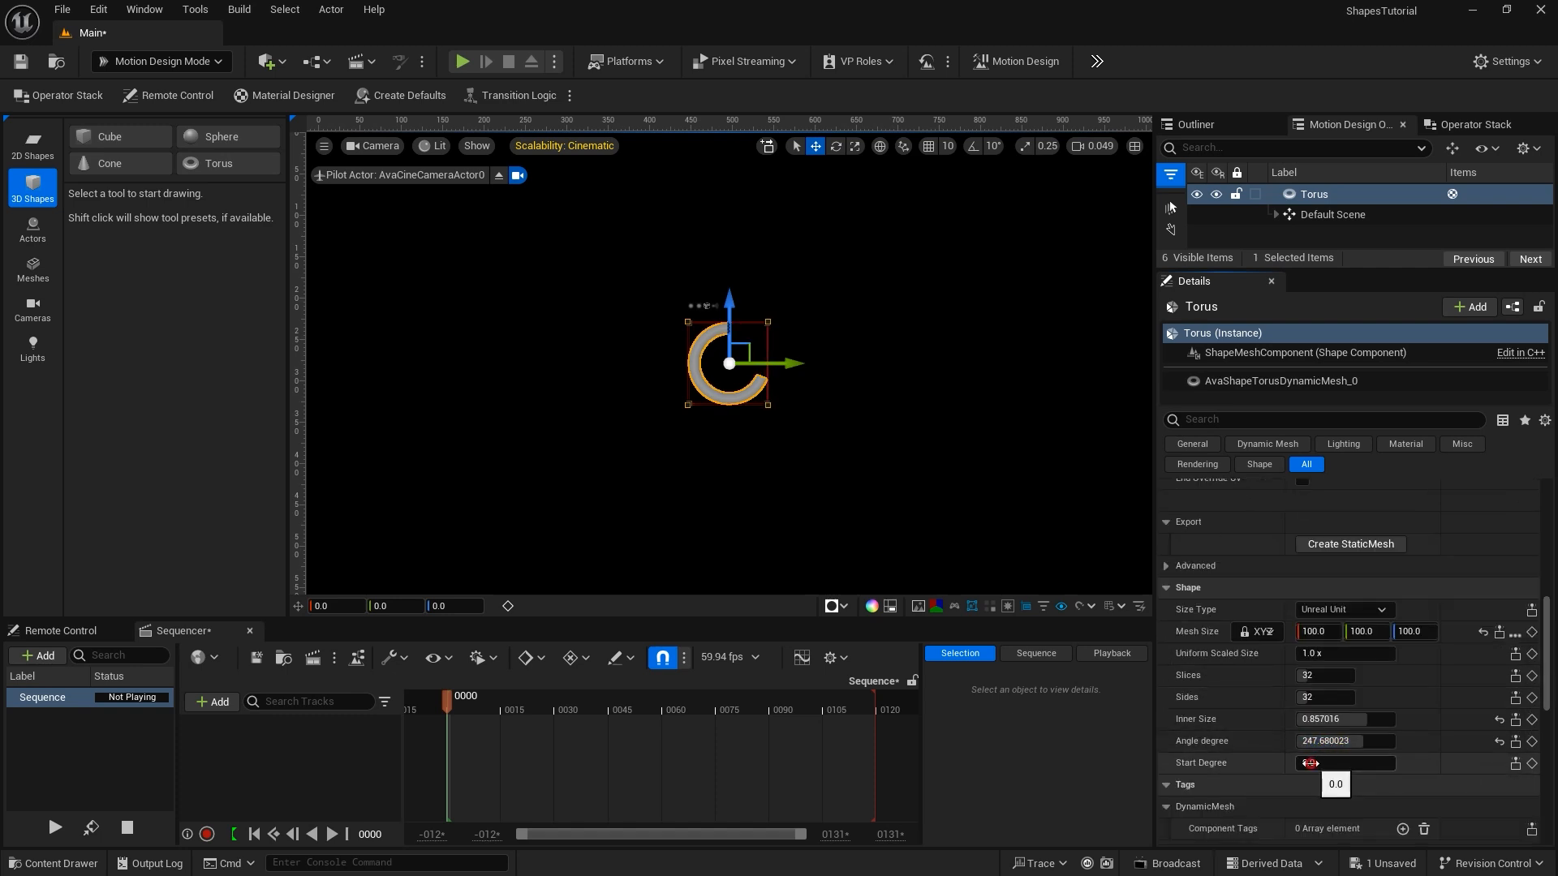
drag(1310, 763, 1331, 764)
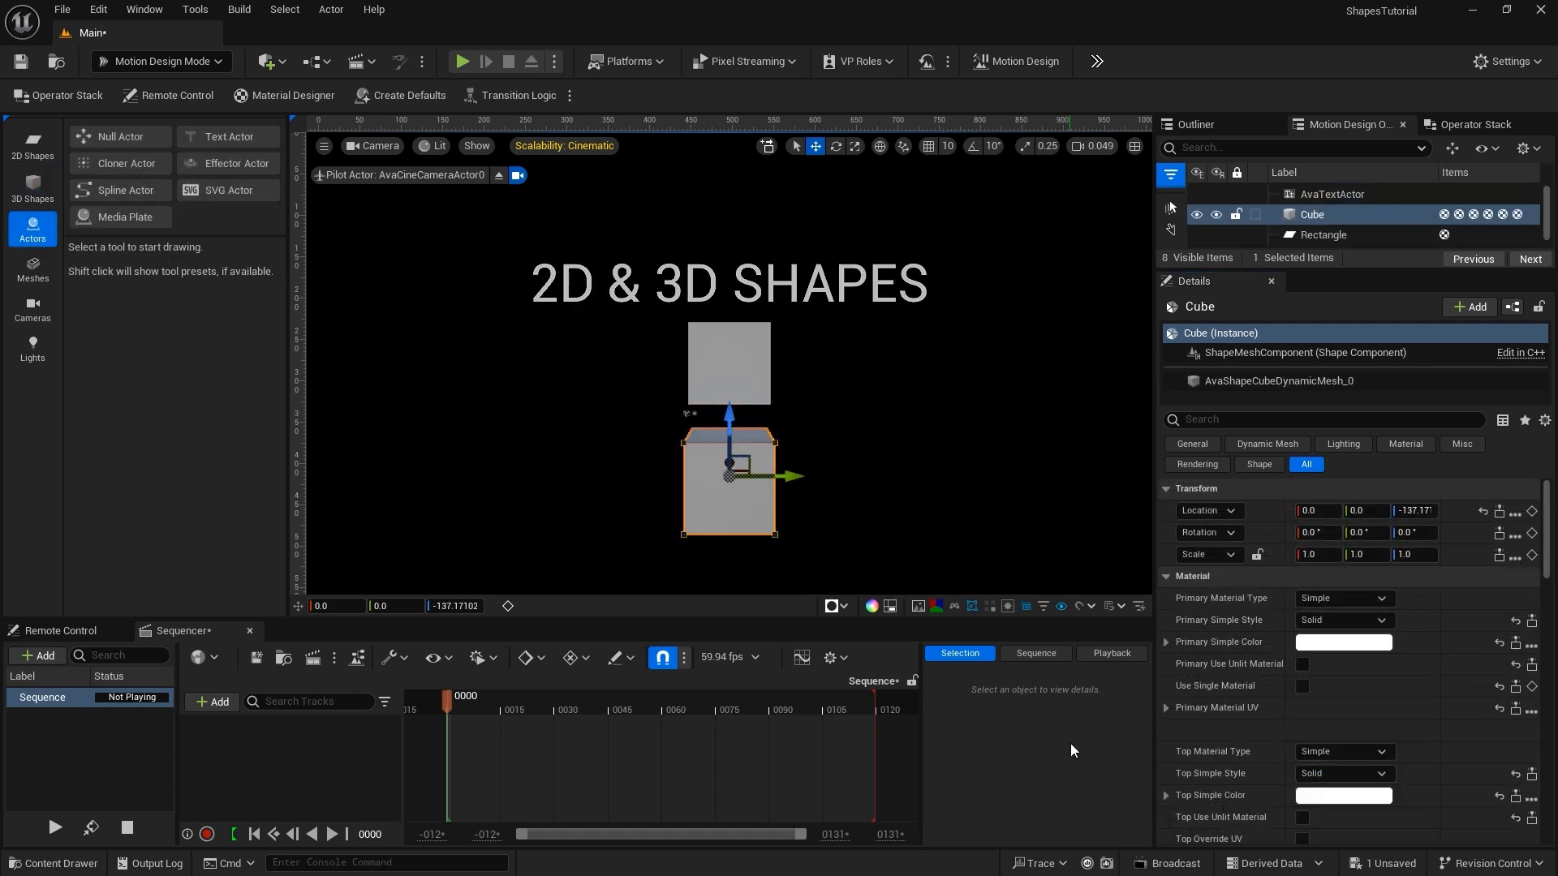